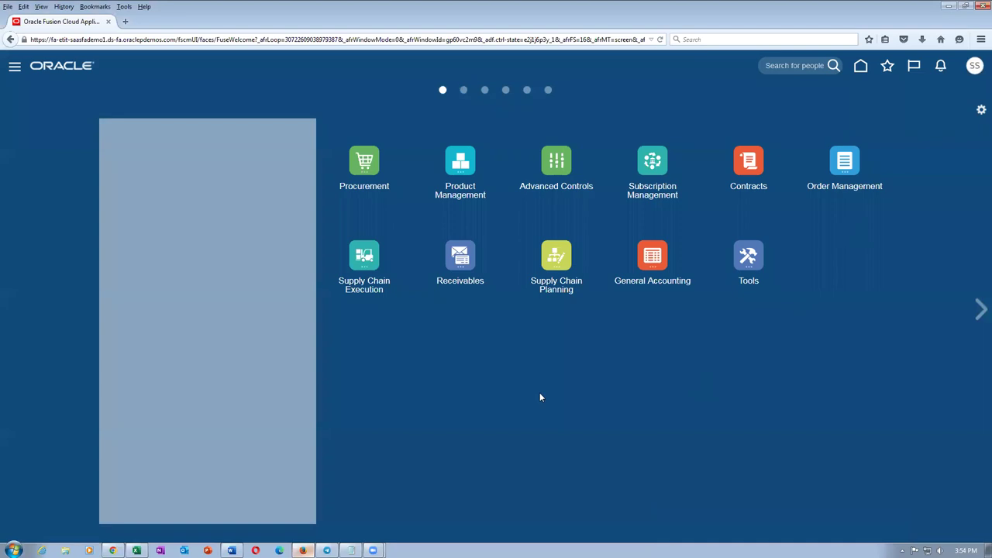
# Open Browse Items in Product Information Management and search for items starting with 1t115_Laptop
pyautogui.click(462, 163)
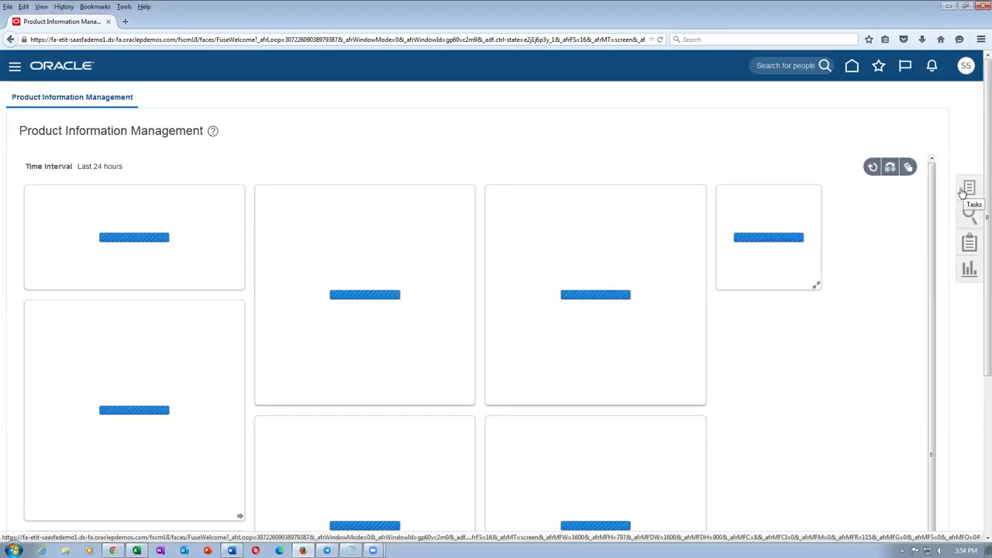
pyautogui.click(873, 141)
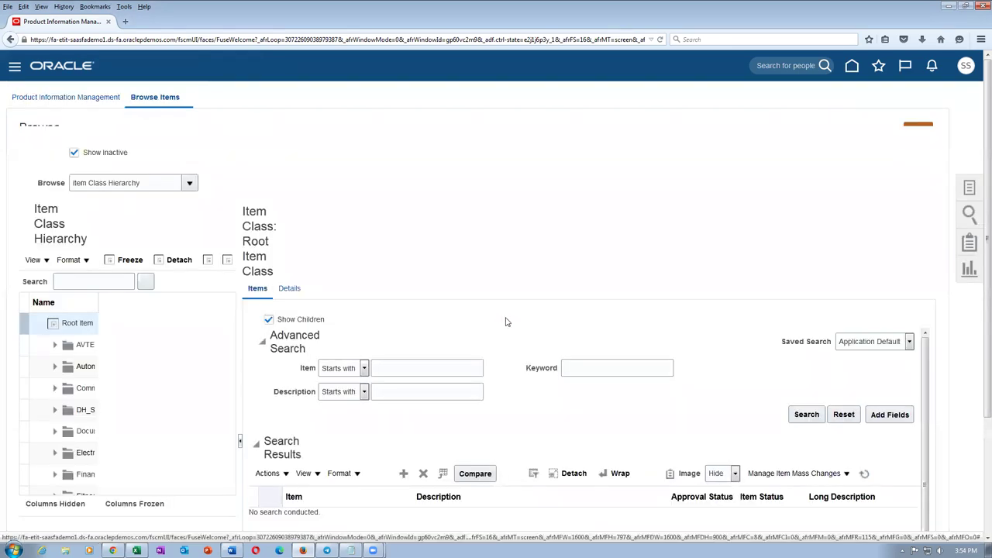
pyautogui.write('1t115_Laptop')
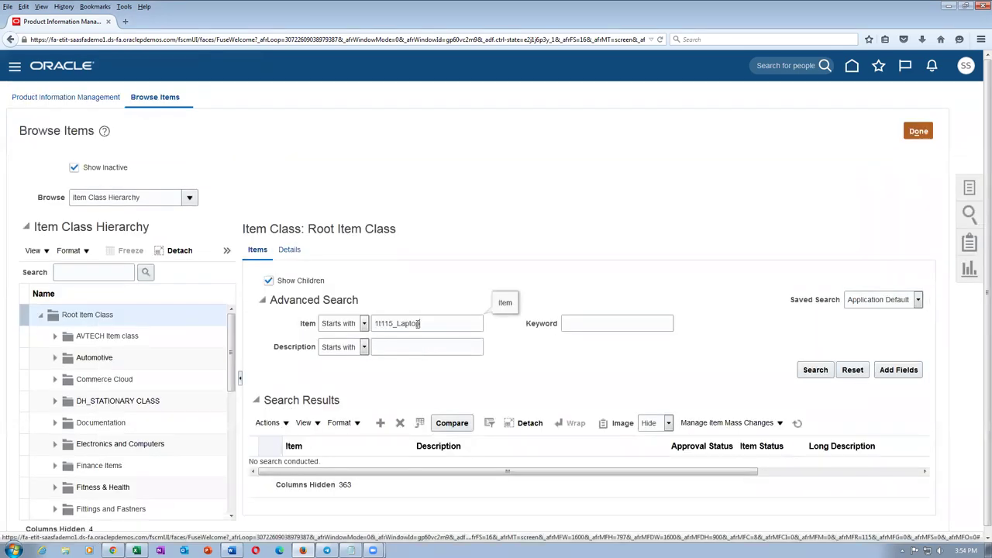
pyautogui.click(815, 369)
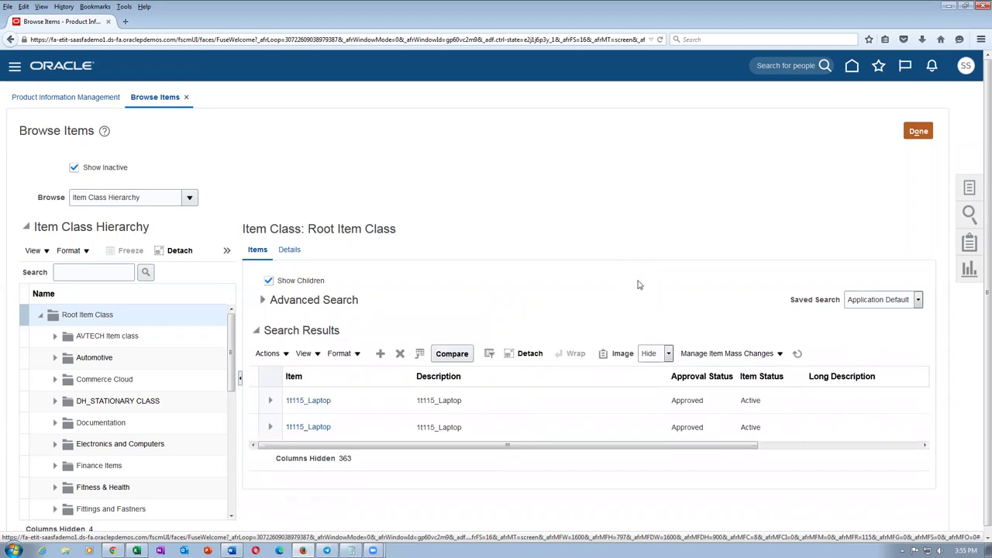
# Open the second 1t115_Laptop result, review its Sales and Order Management specifications through Invoicing, and leave the item without saving
pyautogui.moveTo(441, 439)
pyautogui.mouseDown()
pyautogui.moveTo(604, 439)
pyautogui.moveTo(440, 439)
pyautogui.mouseUp()
pyautogui.click(307, 423)
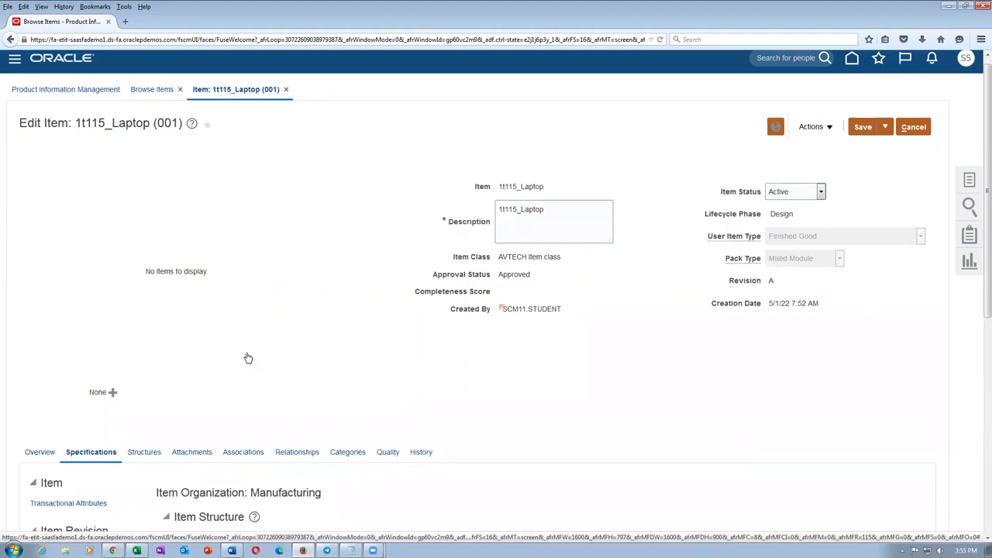
pyautogui.scroll(-5, 247, 356)
pyautogui.scroll(-3, 246, 357)
pyautogui.click(64, 310)
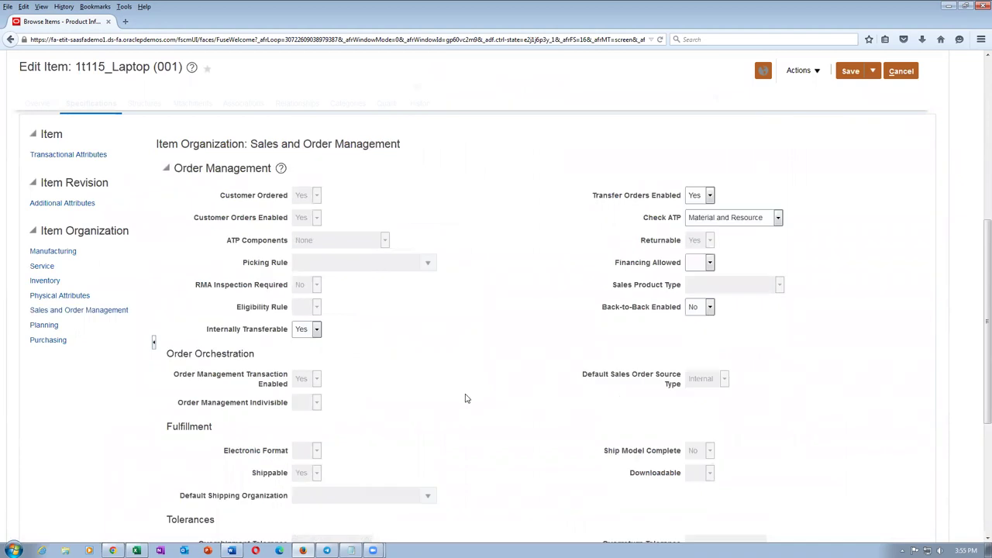
pyautogui.scroll(-4, 458, 398)
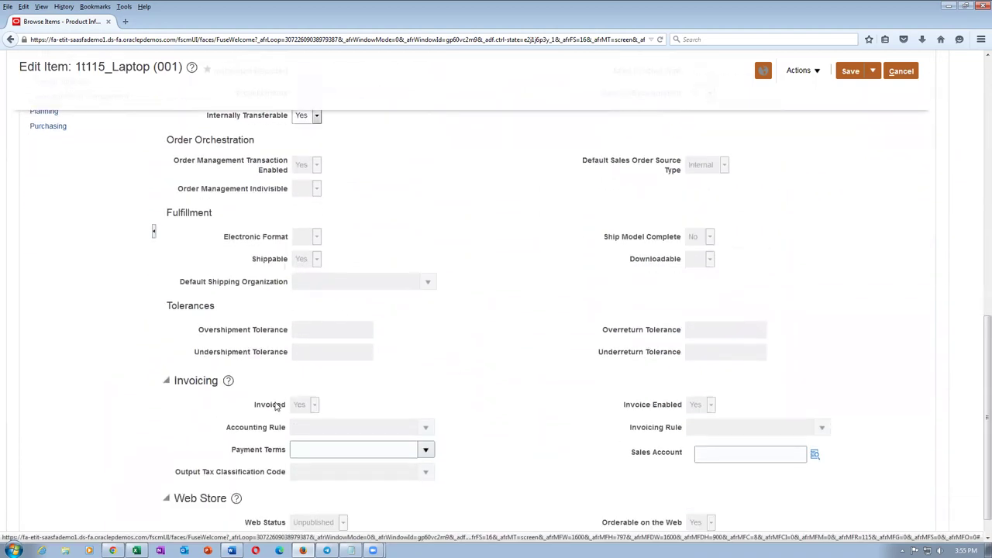
pyautogui.scroll(5, 453, 364)
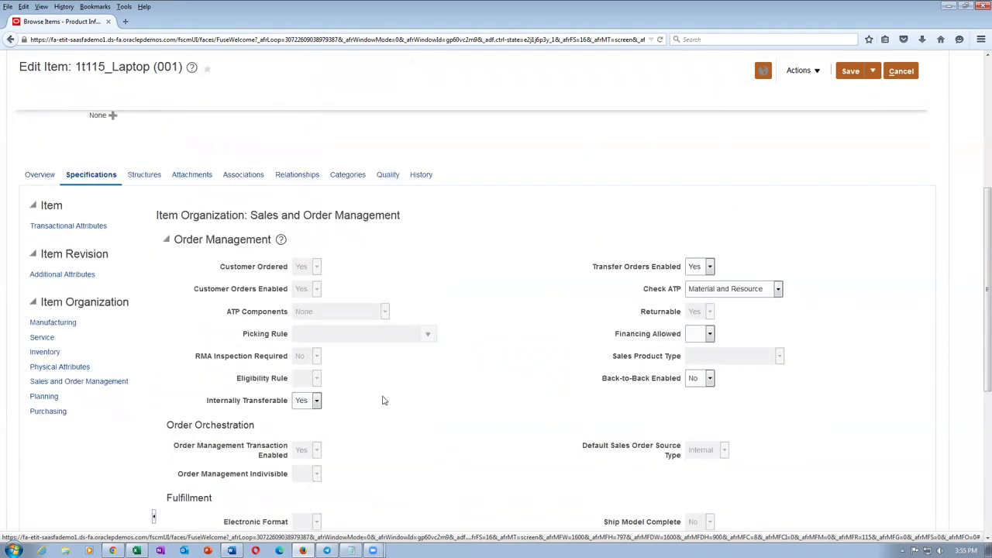
pyautogui.click(901, 70)
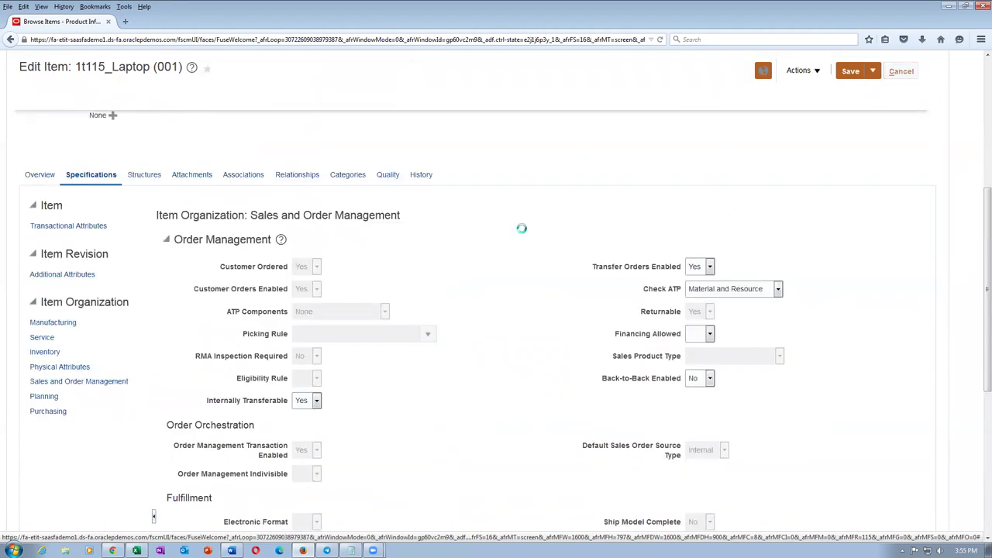
# Copy the item name 1t116_carry_case from the Fusion OM Worksheet in Excel and search for it in Oracle's Browse Items
pyautogui.hotkey('alt', 'Tab')
pyautogui.click(406, 293)
pyautogui.hotkey('ctrl', 'c')
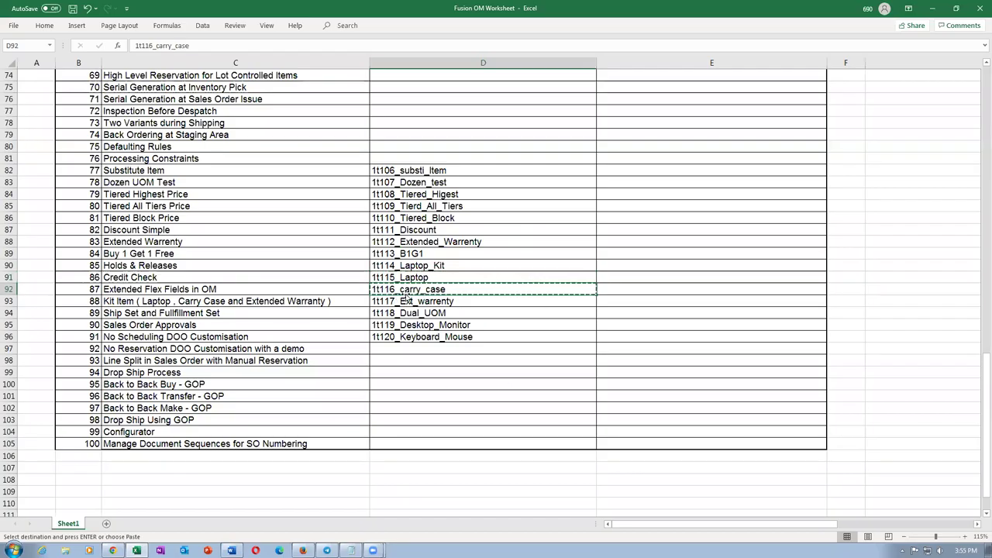
pyautogui.hotkey('alt', 'Tab')
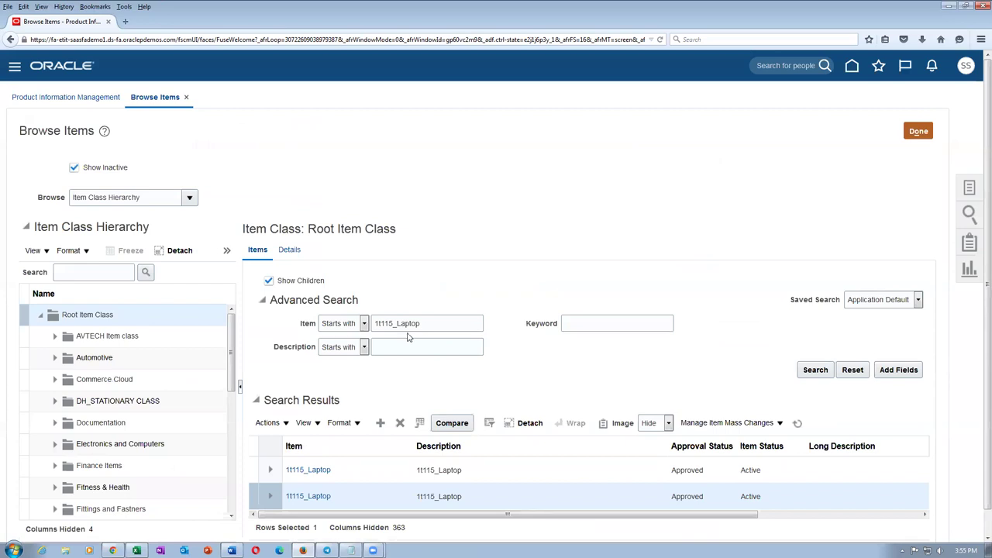
pyautogui.hotkey('ctrl', 'a')
pyautogui.hotkey('ctrl', 'v')
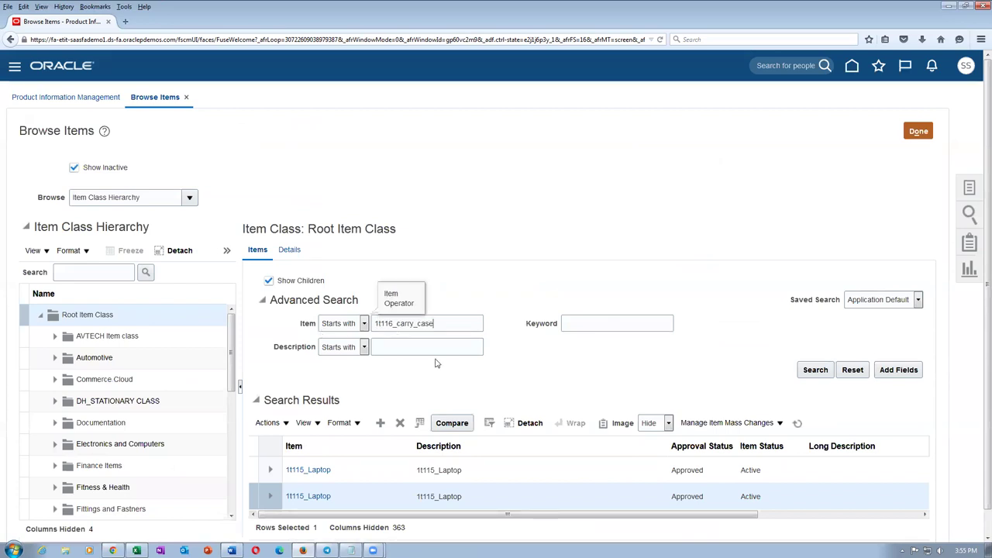
pyautogui.click(821, 370)
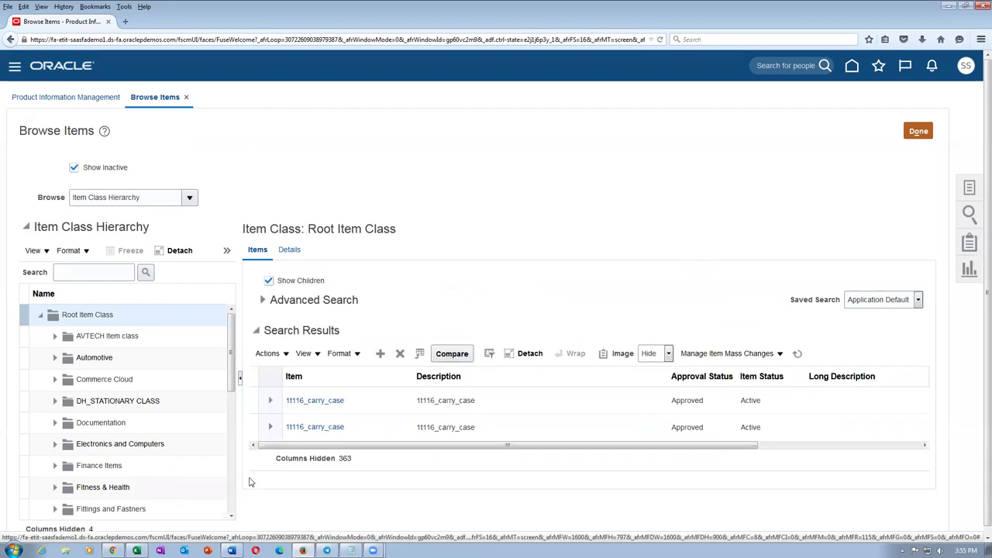
# Open the second 1t116_carry_case result, check its Sales and Order Management fulfillment and invoicing attributes, and leave without saving
pyautogui.click(308, 428)
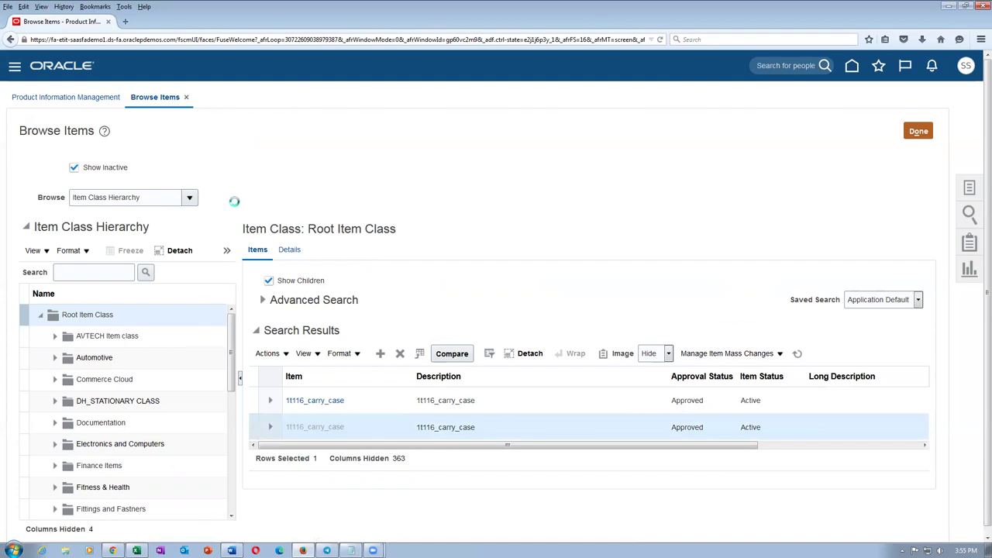
pyautogui.scroll(-5, 253, 327)
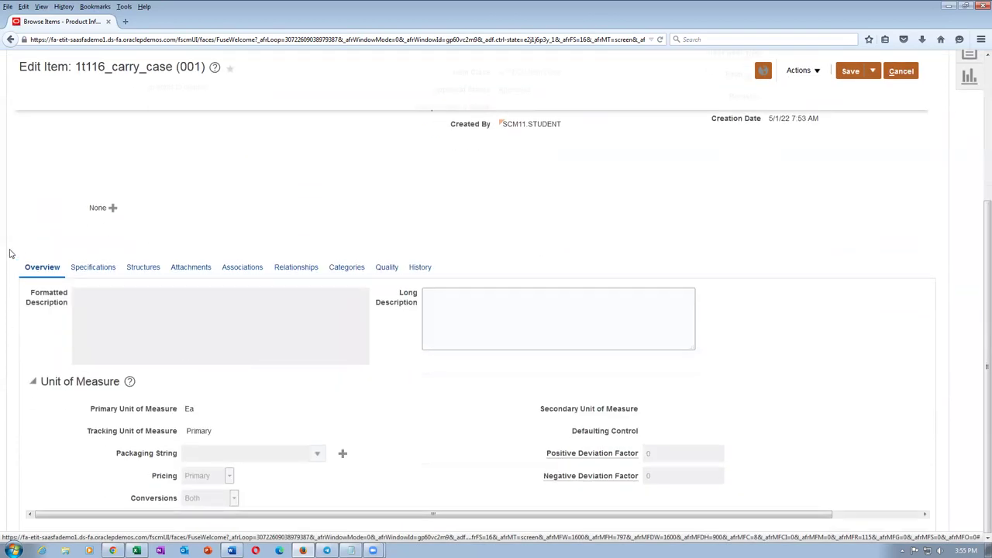
pyautogui.click(74, 272)
pyautogui.click(74, 474)
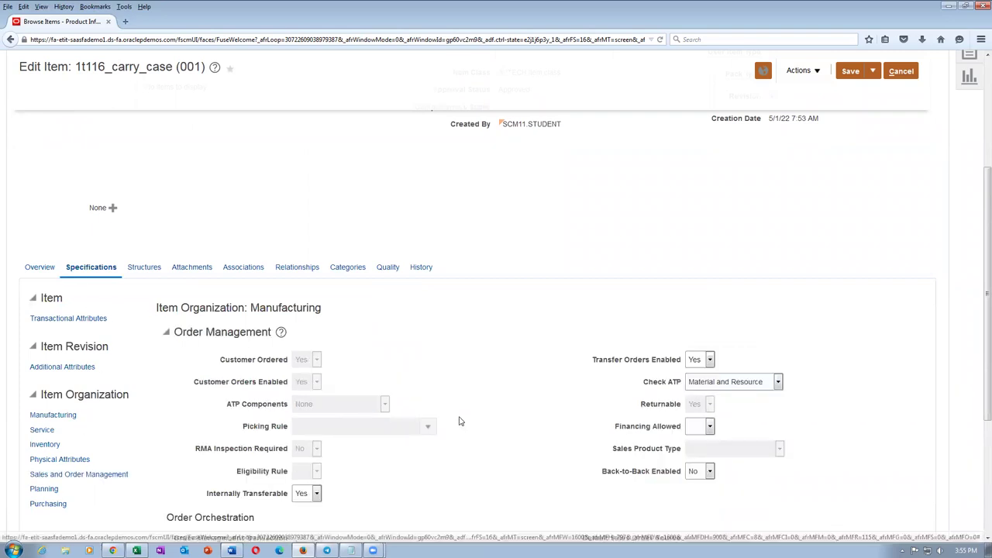
pyautogui.scroll(-5, 458, 419)
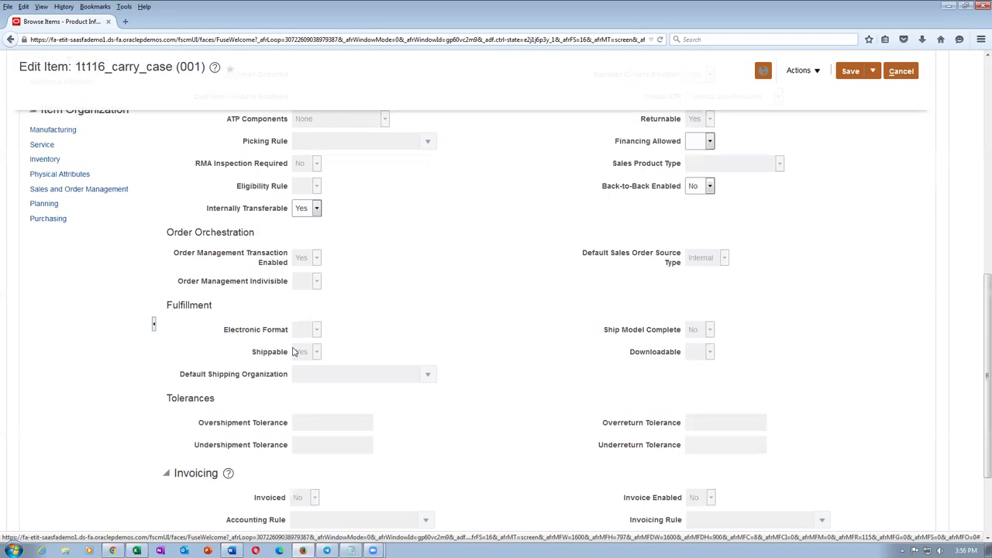
pyautogui.scroll(-3, 321, 450)
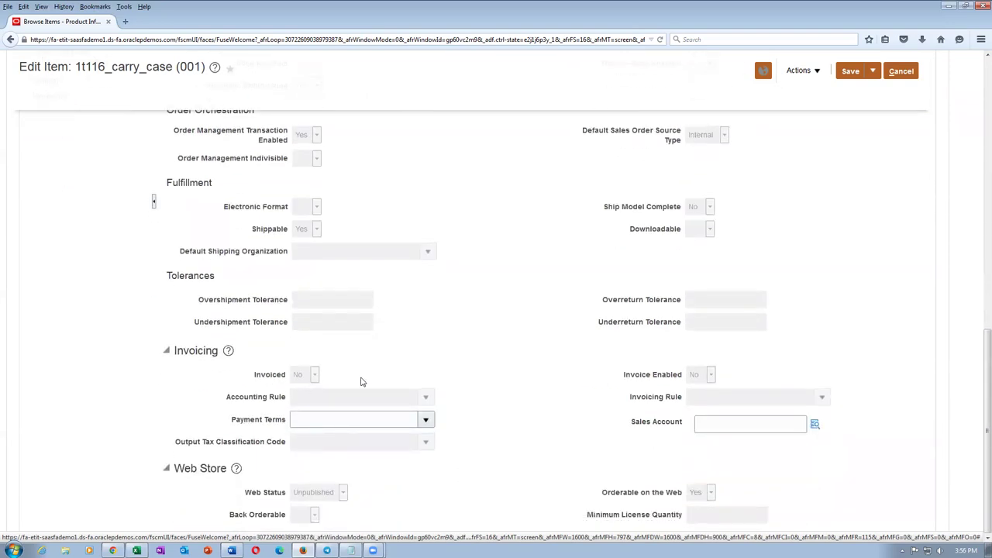
pyautogui.scroll(5, 879, 279)
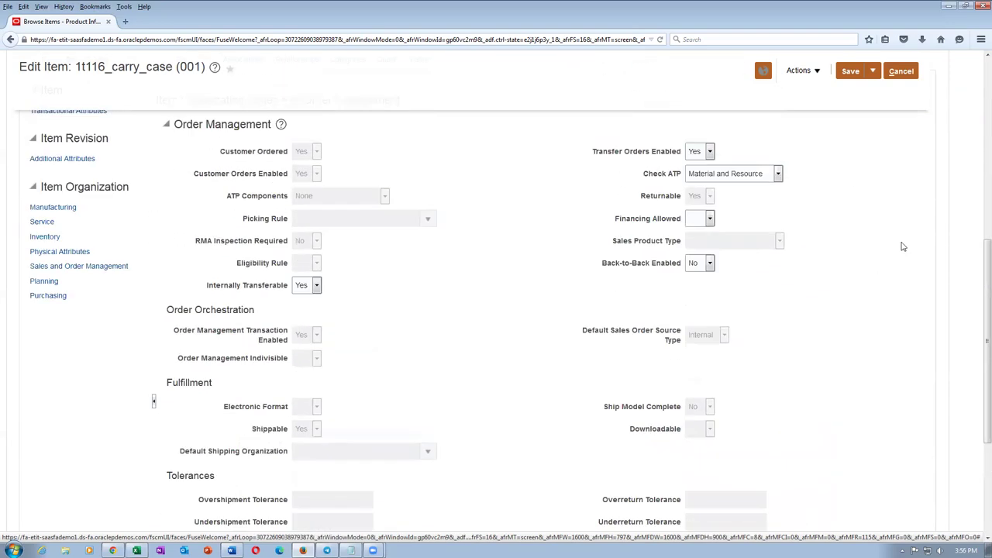
pyautogui.scroll(4, 899, 98)
pyautogui.click(903, 71)
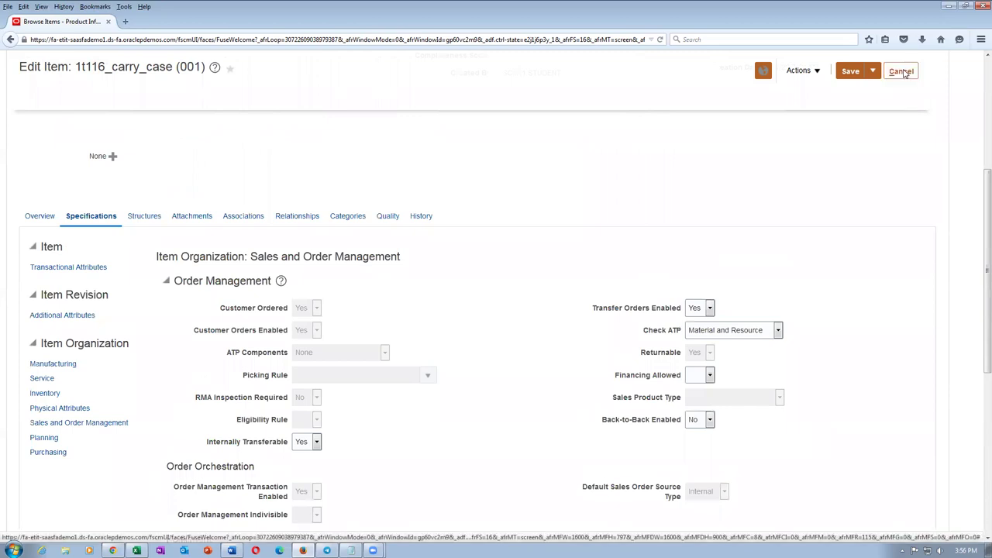
# Copy the item name 1t117_Ext_warrenty from the Excel worksheet and search for it in Oracle's Browse Items
pyautogui.hotkey('alt', 'Tab')
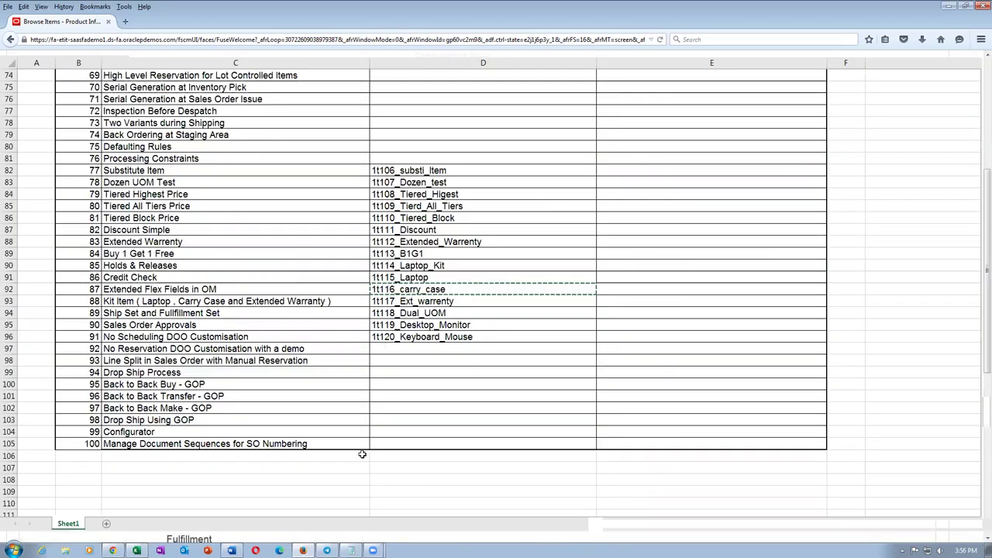
pyautogui.click(403, 302)
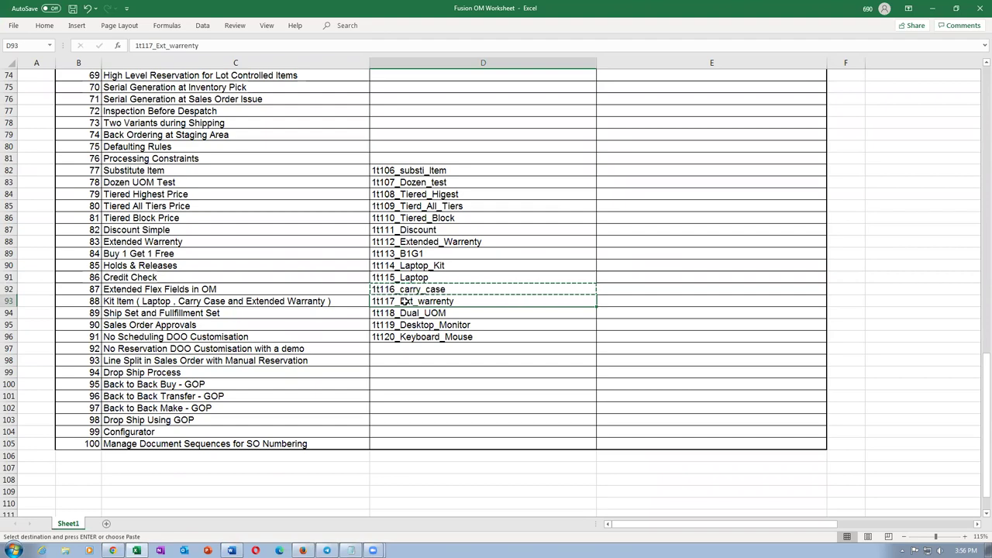
pyautogui.hotkey('alt', 'Tab')
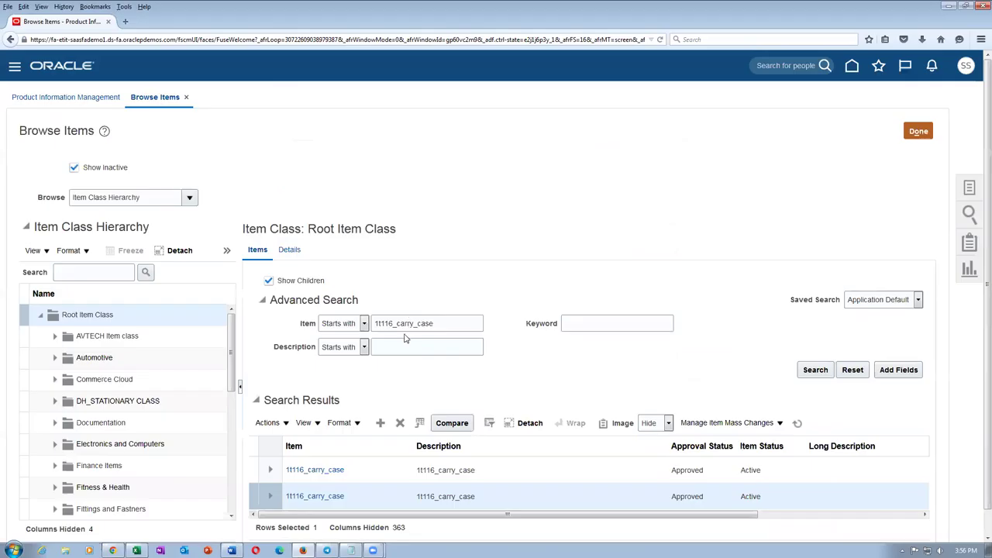
pyautogui.doubleClick(450, 325)
pyautogui.hotkey('ctrl', 'v')
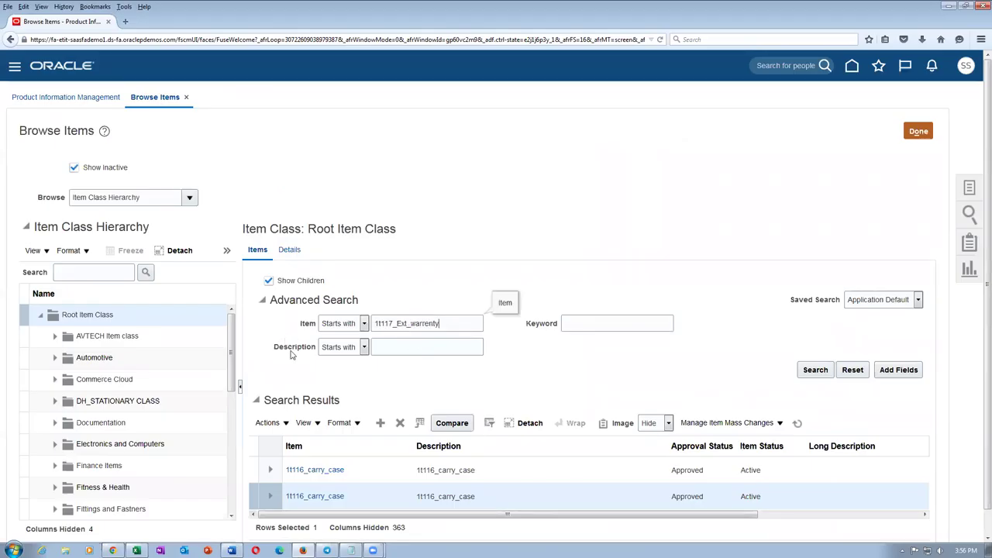
pyautogui.click(822, 370)
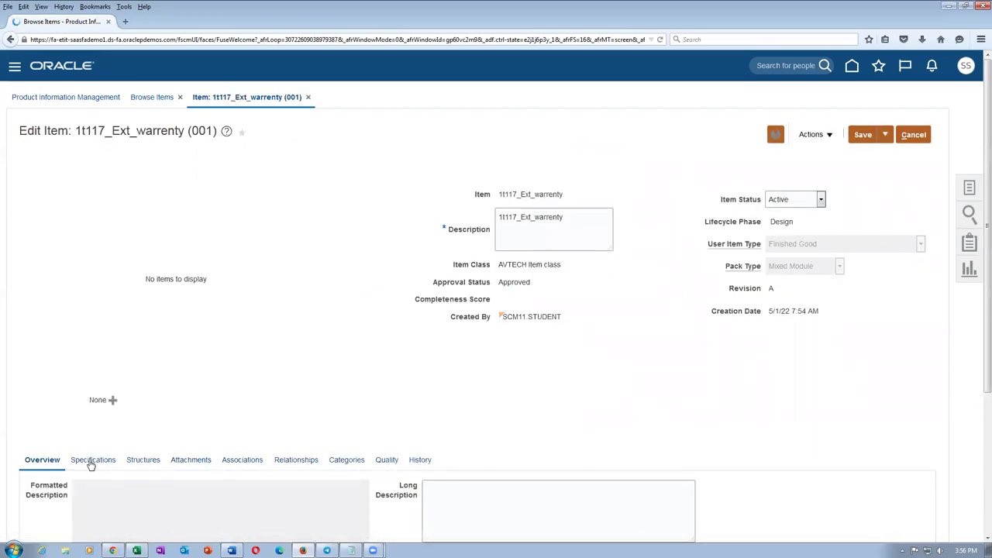
# Review the Sales and Order Management specifications of 1t117_Ext_warrenty, including the shippable and invoicing attributes, and leave the item without saving
pyautogui.click(90, 461)
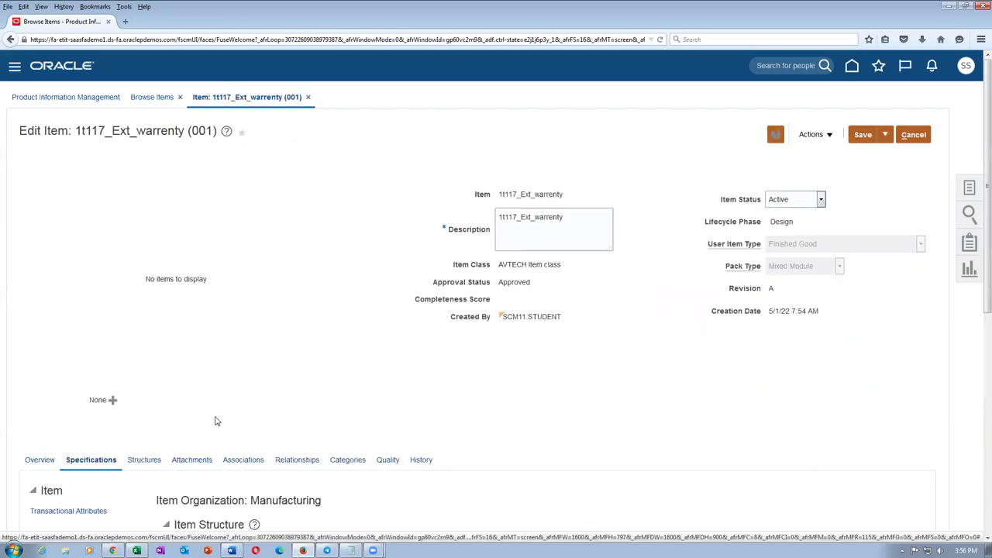
pyautogui.scroll(-5, 217, 423)
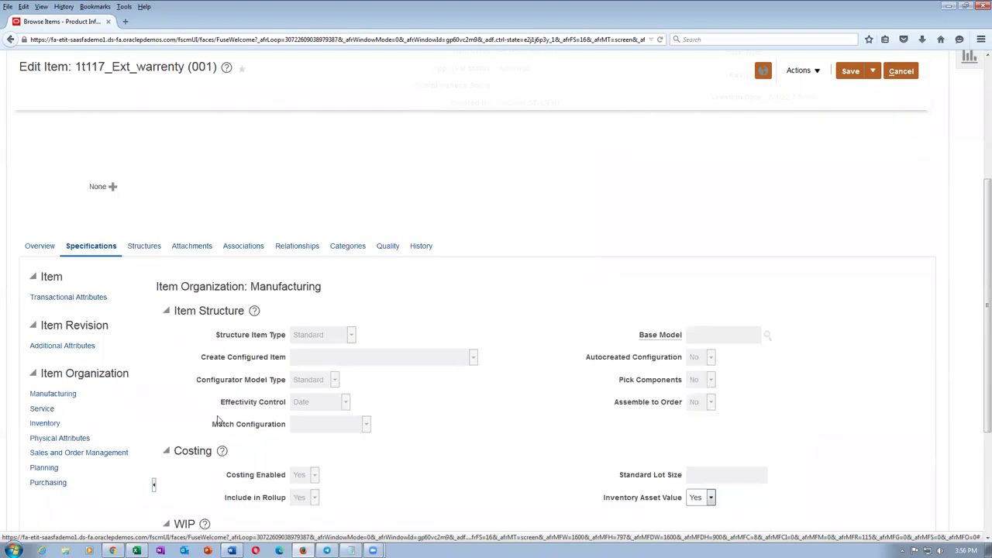
pyautogui.scroll(-2, 216, 423)
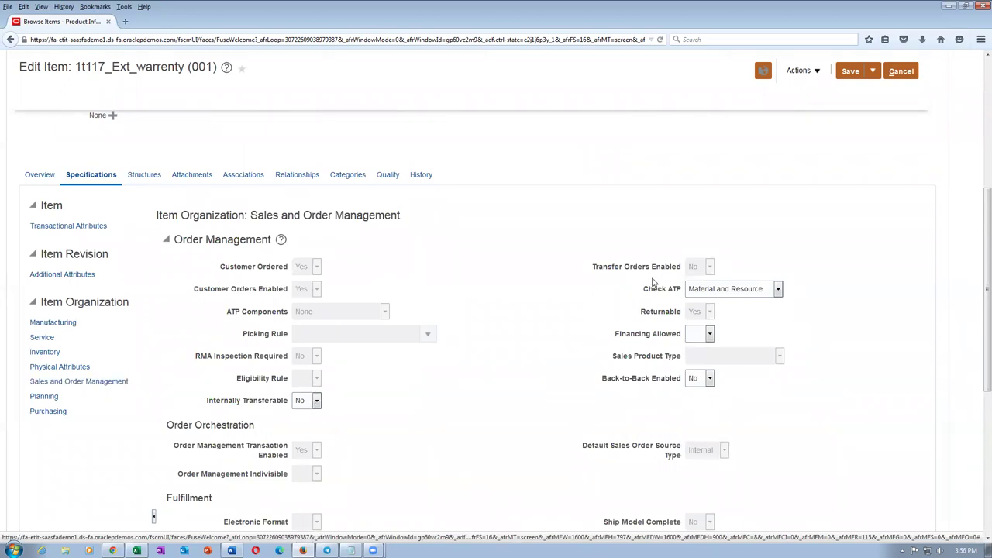
pyautogui.scroll(-4, 490, 438)
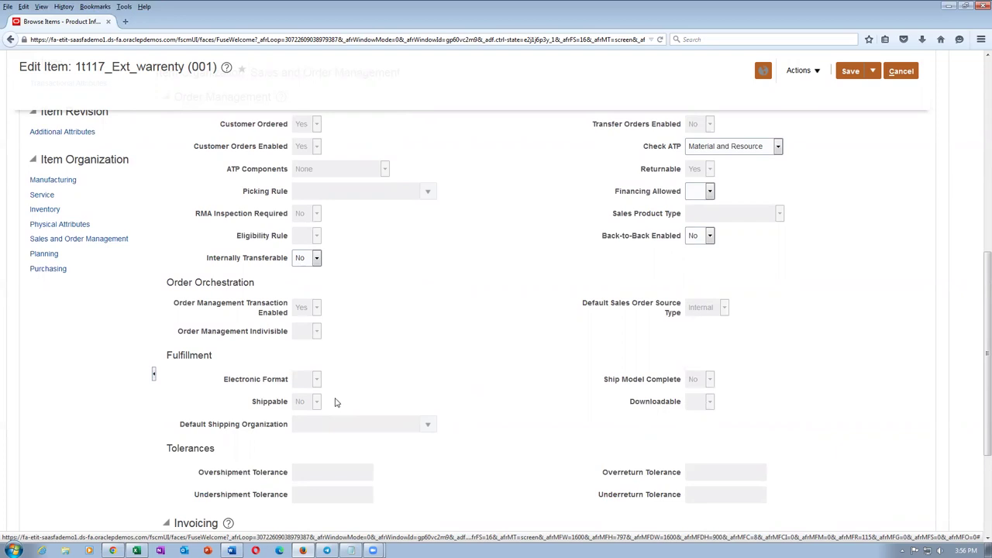
pyautogui.scroll(-4, 337, 402)
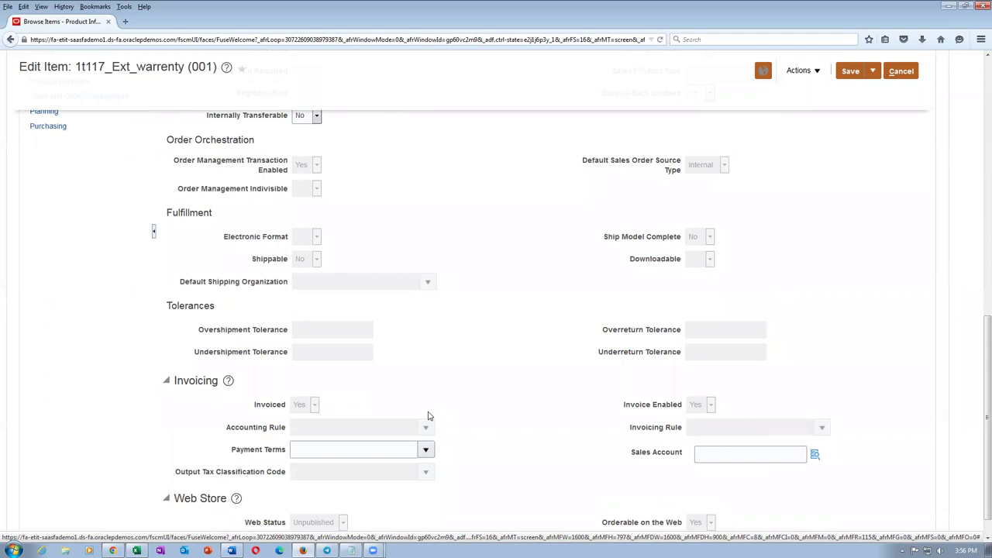
pyautogui.scroll(4, 428, 416)
pyautogui.scroll(2, 428, 417)
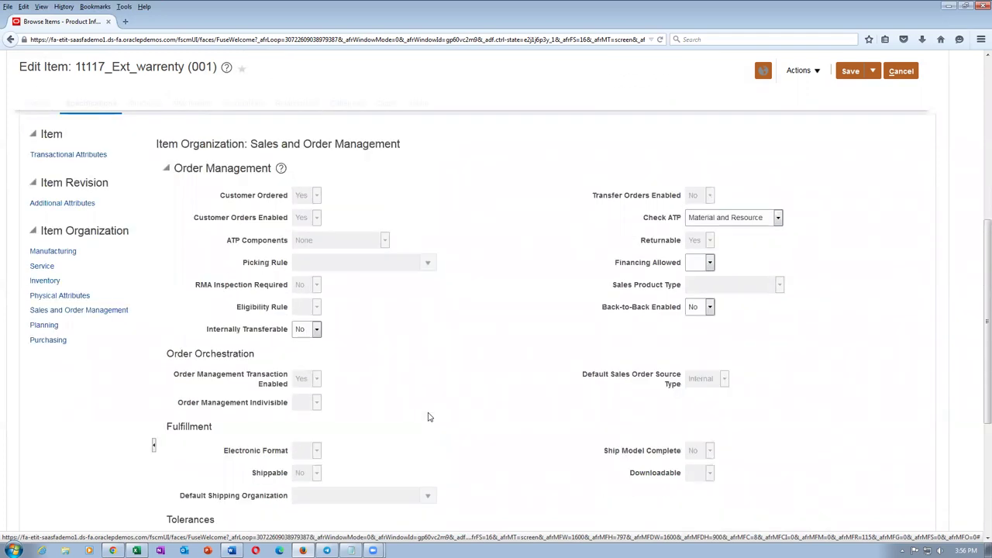
pyautogui.scroll(4, 429, 417)
pyautogui.scroll(2, 883, 72)
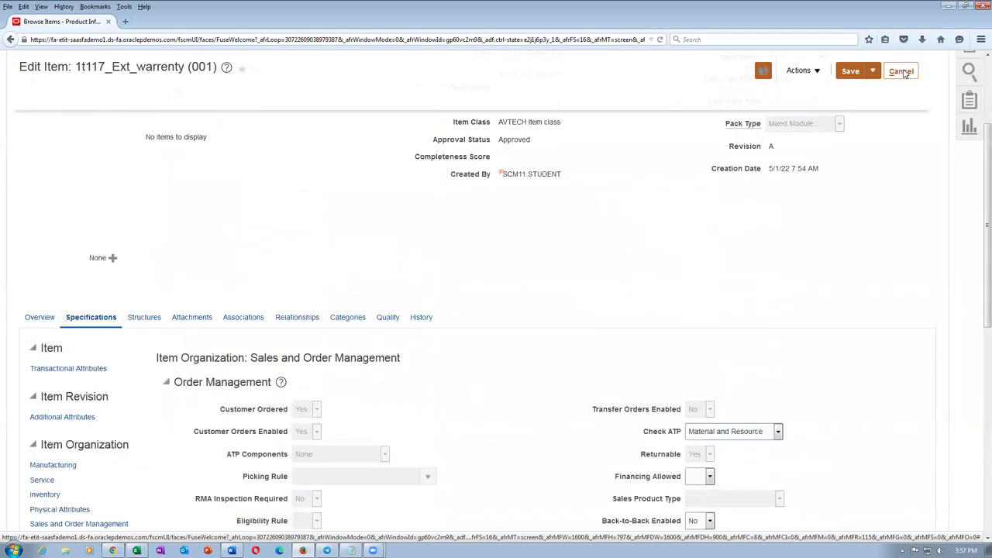
# Copy the item name 1t114_Laptop_Kit from the Excel worksheet and search for it in Oracle's Browse Items
pyautogui.hotkey('alt', 'Tab')
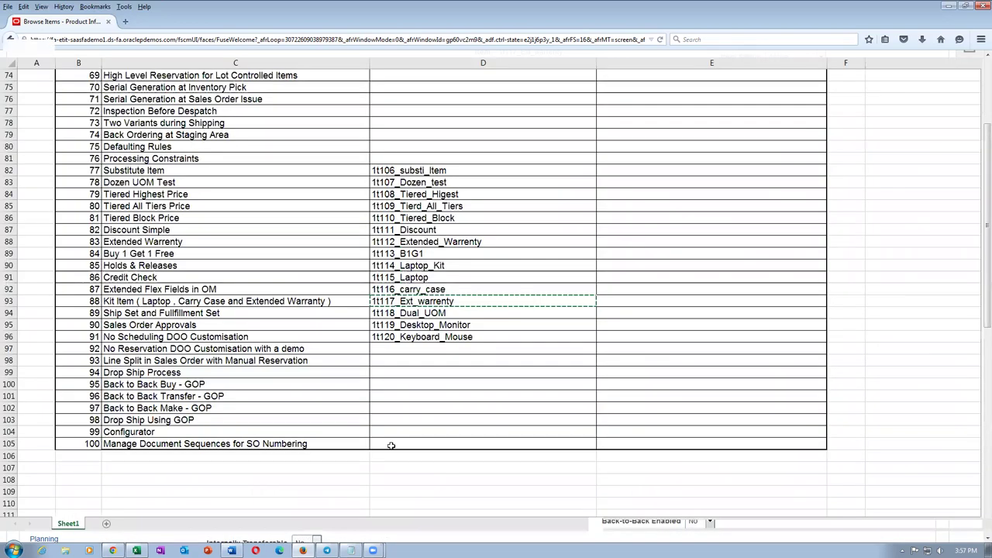
pyautogui.click(413, 267)
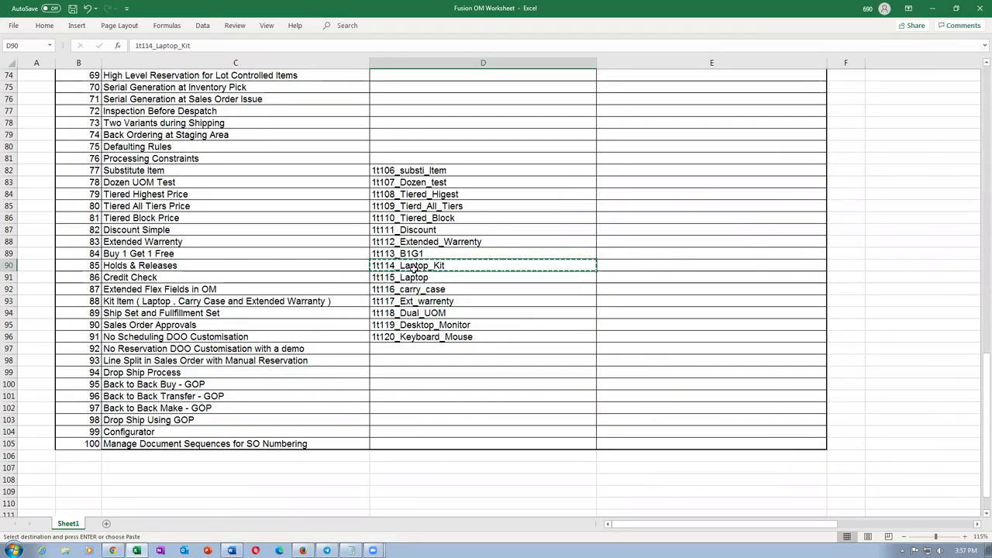
pyautogui.hotkey('alt', 'Tab')
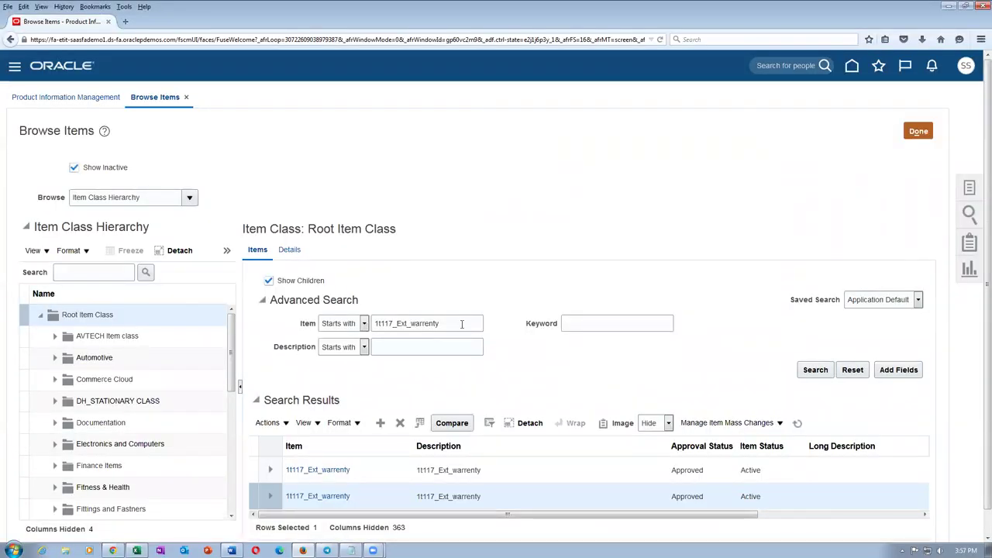
pyautogui.moveTo(462, 324); pyautogui.dragTo(272, 330)
pyautogui.write('1t114_Laptop_Kit')
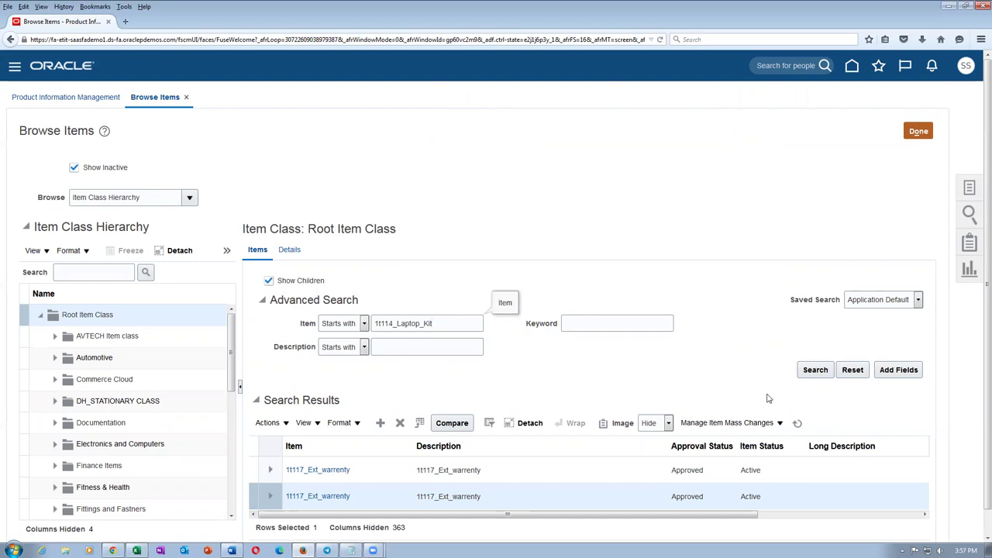
pyautogui.click(823, 373)
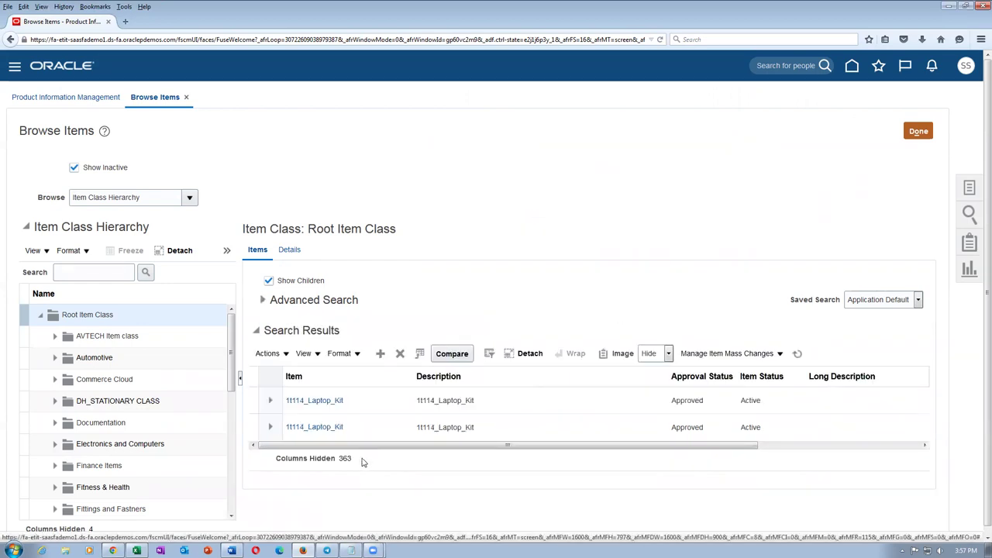
# Open the second 1t114_Laptop_Kit result and review the components in its Primary item structure
pyautogui.moveTo(362, 445); pyautogui.dragTo(343, 480)
pyautogui.click(316, 427)
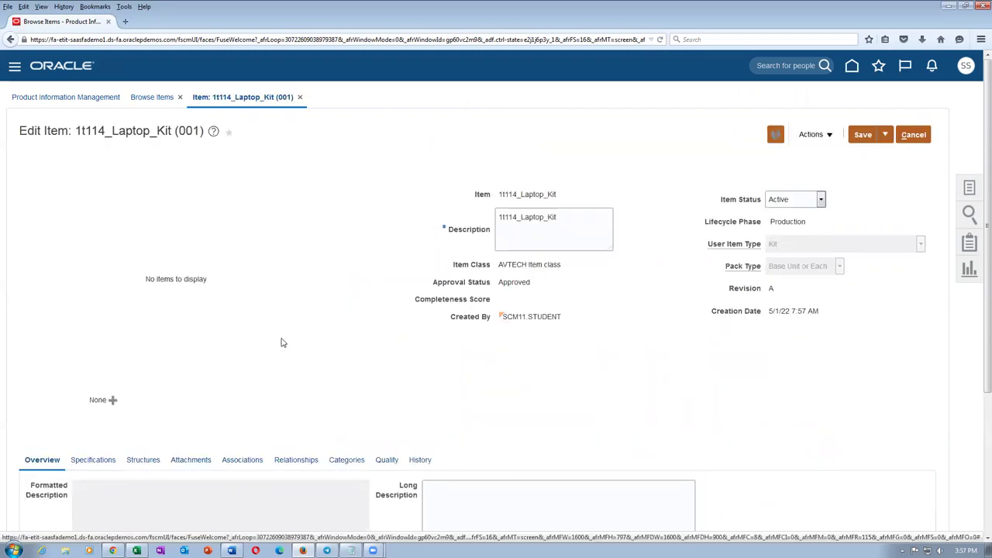
pyautogui.scroll(-2, 282, 343)
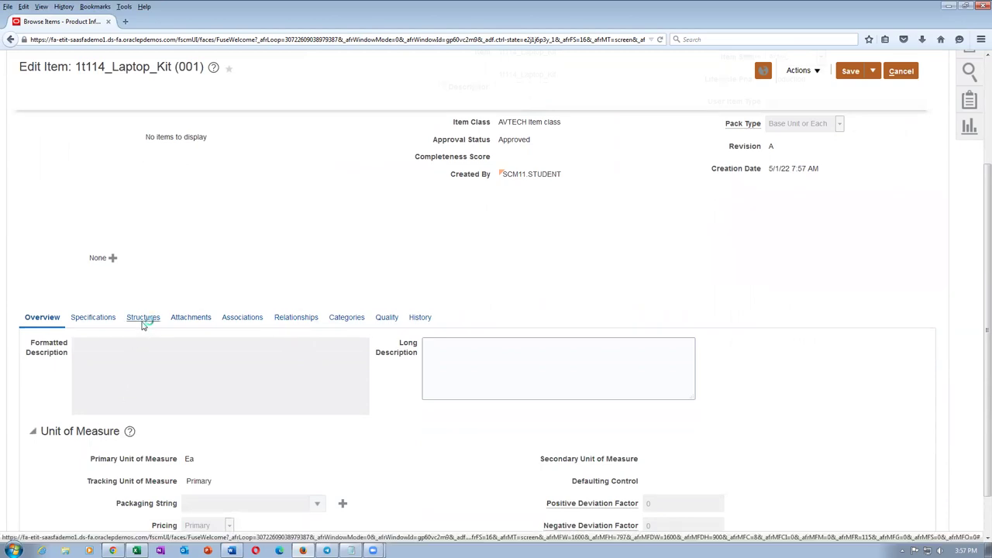
pyautogui.click(142, 319)
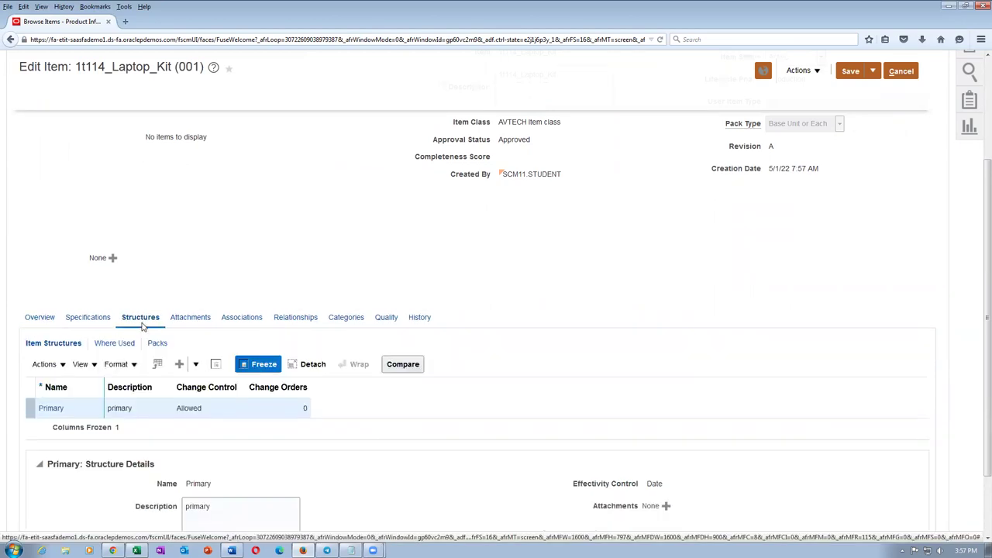
pyautogui.click(50, 408)
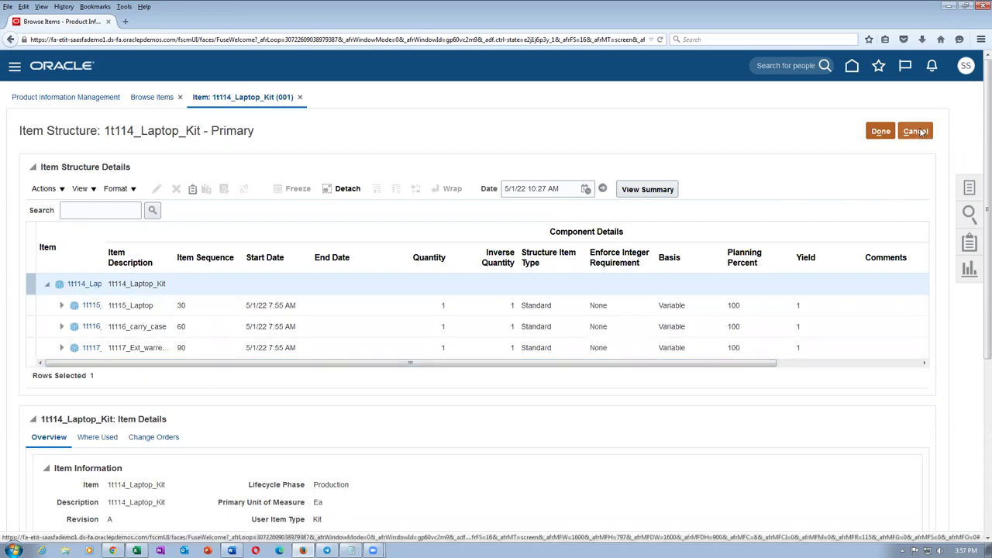
# Copy the base address of the Oracle site, leave the kit's item structure, and open that address in a new browser tab
pyautogui.click(96, 41)
pyautogui.click(96, 41)
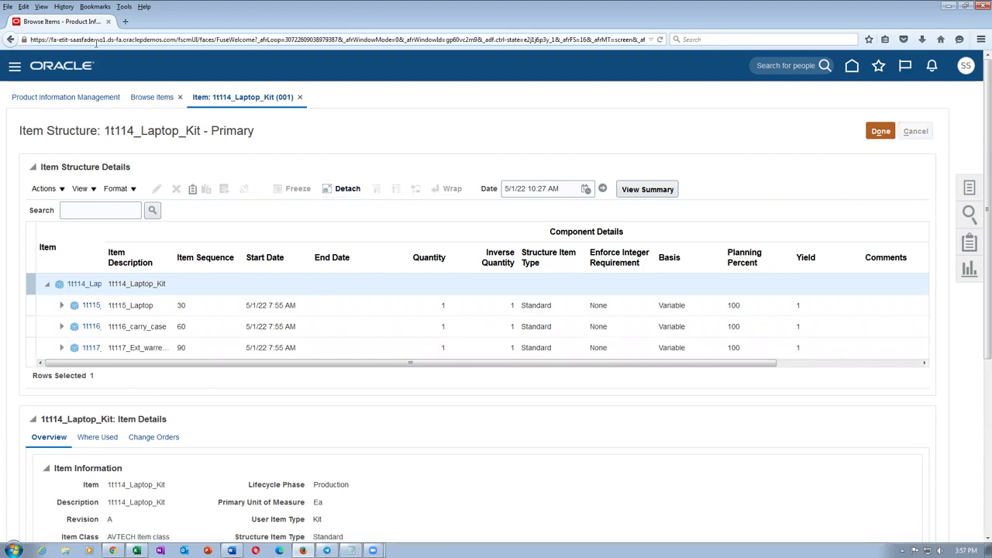
pyautogui.hotkey('ctrl', 'shift', 'Right')
pyautogui.hotkey('ctrl', 'shift', 'Right')
pyautogui.hotkey('ctrl', 'shift', 'Right')
pyautogui.hotkey('ctrl', 'shift', 'Right')
pyautogui.hotkey('ctrl', 'shift', 'Right')
pyautogui.hotkey('ctrl', 'shift', 'Right')
pyautogui.hotkey('ctrl', 'shift', 'Right')
pyautogui.hotkey('ctrl', 'c')
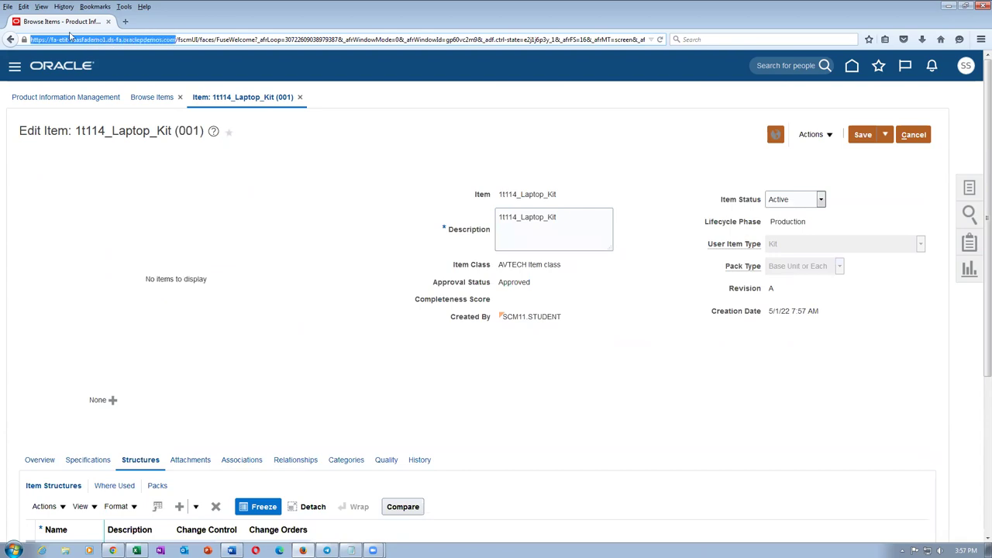
pyautogui.click(125, 22)
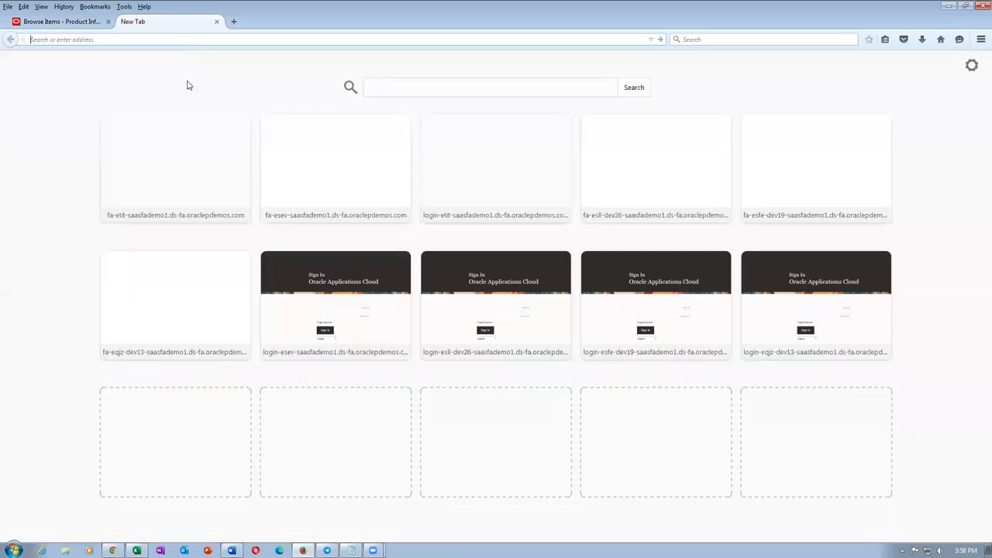
pyautogui.hotkey('ctrl', 'v')
pyautogui.press('Return')
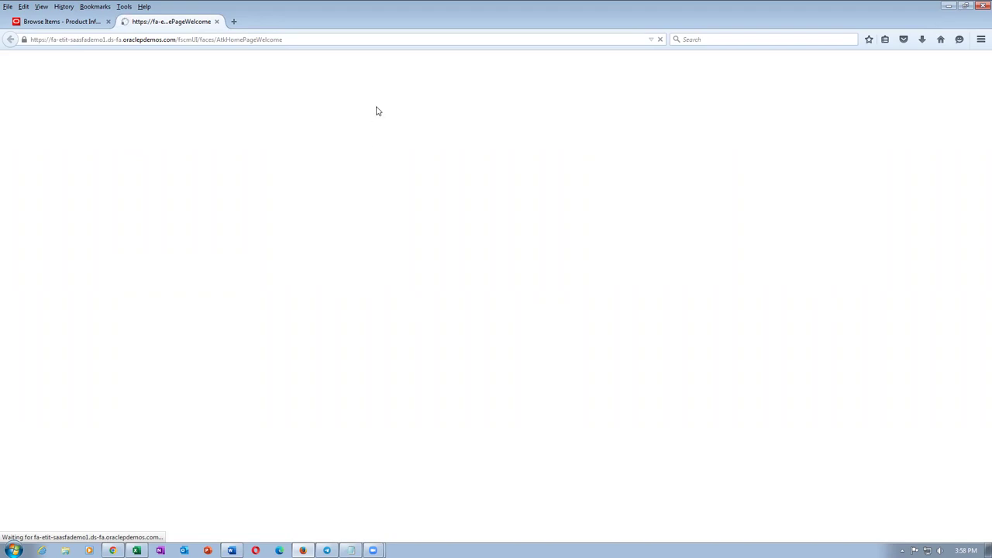
# Return to the original Oracle browser tab and open the Corporate Segment Price List from Pricing Administration
pyautogui.click(26, 24)
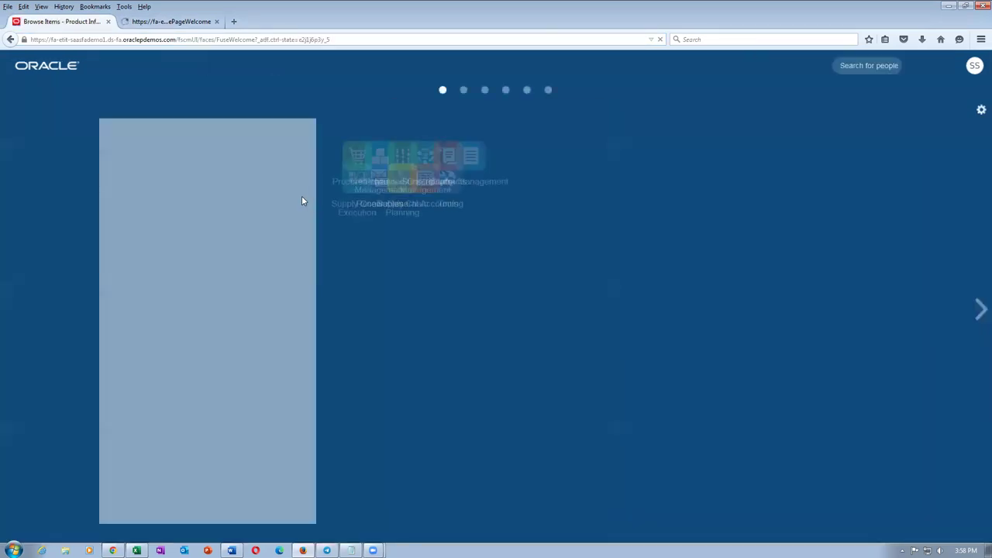
pyautogui.click(844, 164)
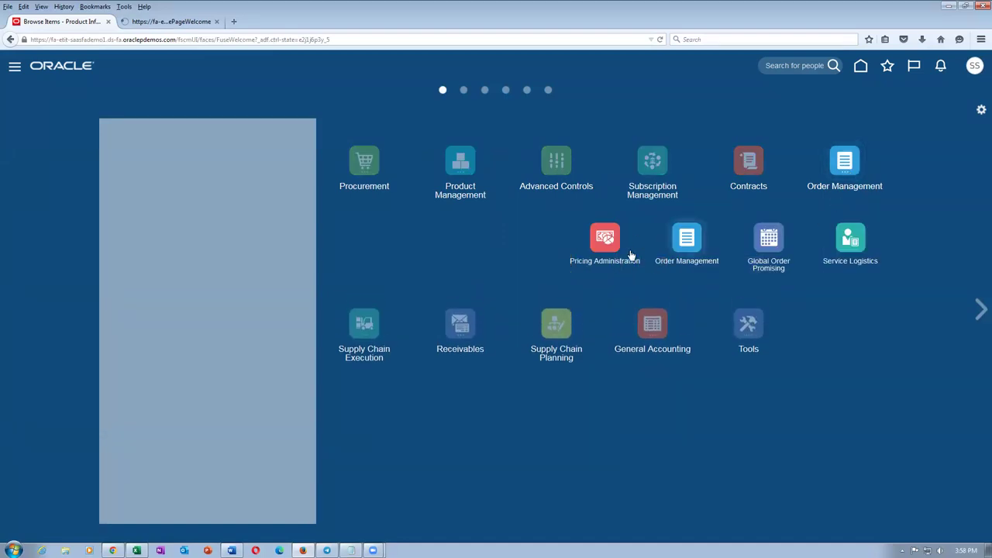
pyautogui.click(604, 243)
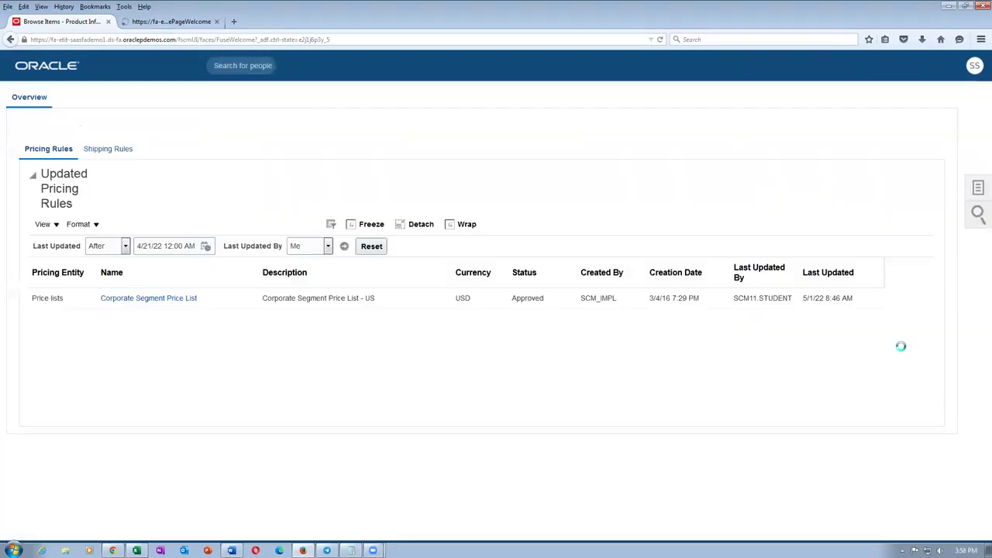
pyautogui.click(133, 295)
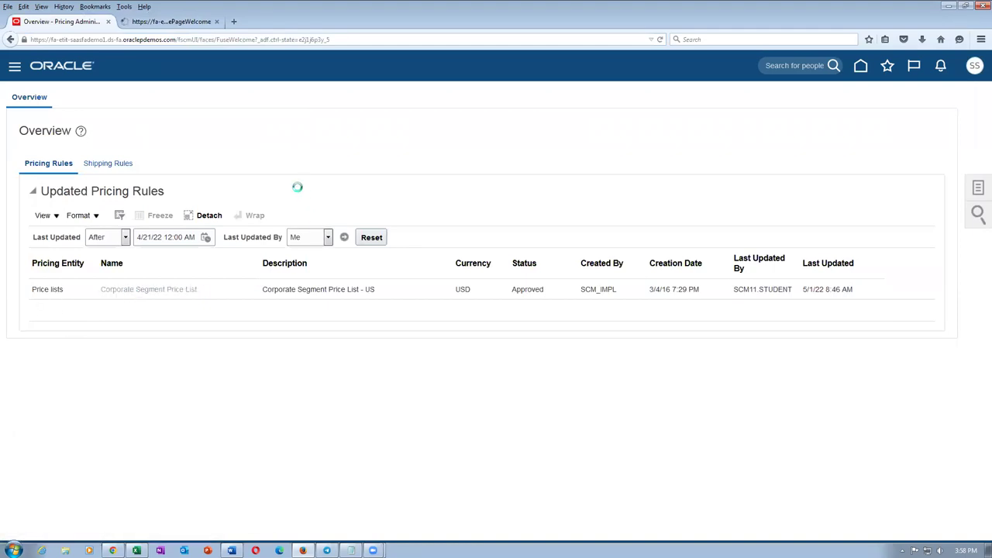
# Search the price list's All Items lines for the line type Buy
pyautogui.click(136, 316)
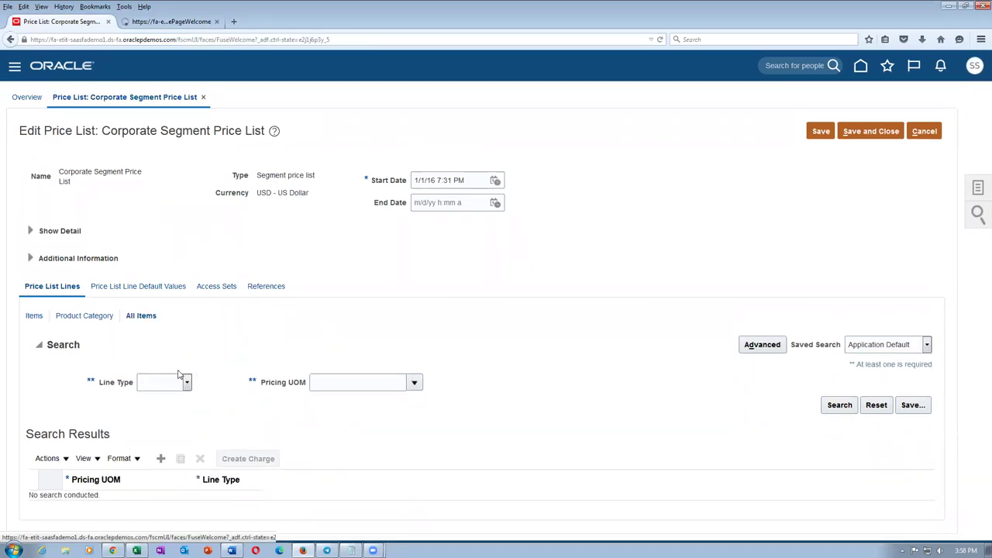
pyautogui.click(160, 388)
pyautogui.click(159, 411)
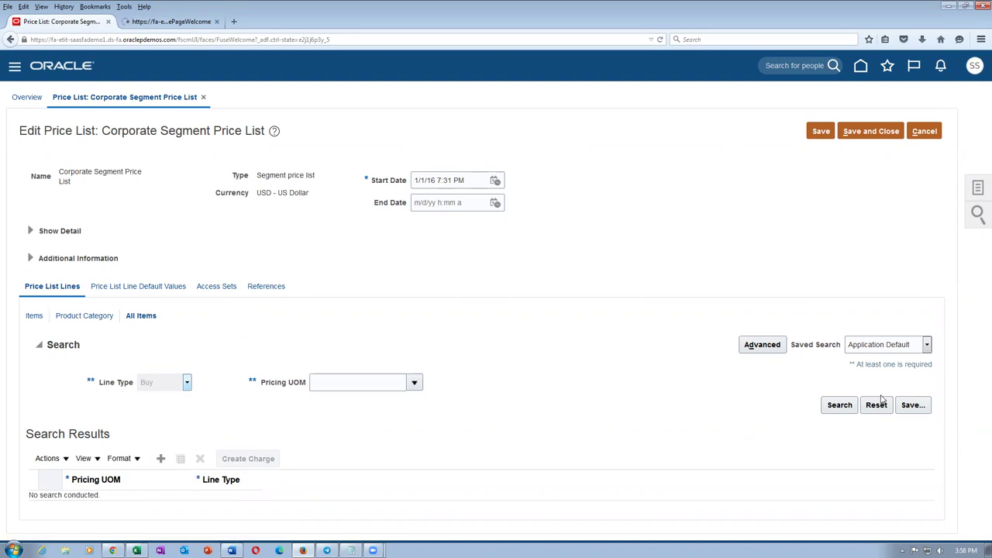
pyautogui.click(833, 411)
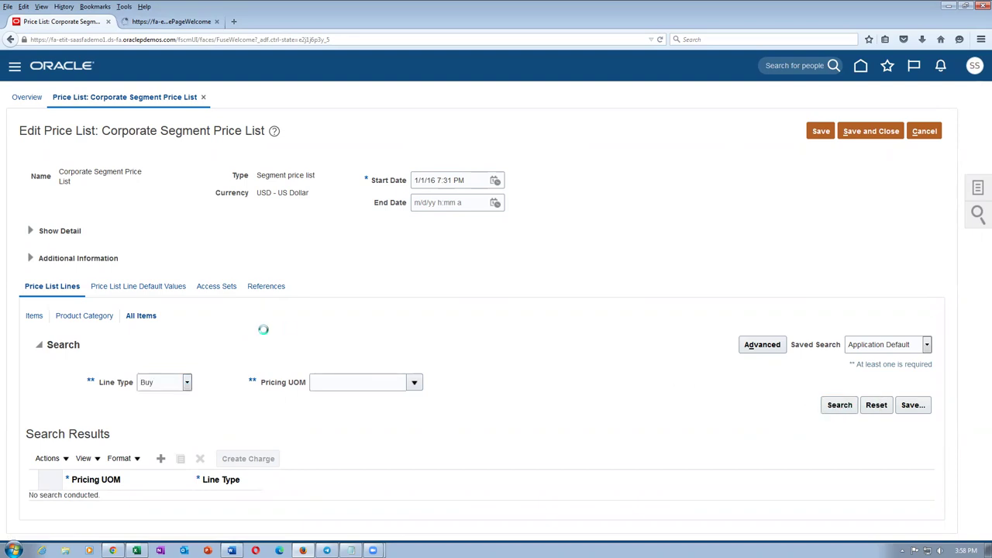
# Check the base prices charged for the Ea and Dz pricing units, and leave the price list without saving
pyautogui.scroll(-3, 268, 334)
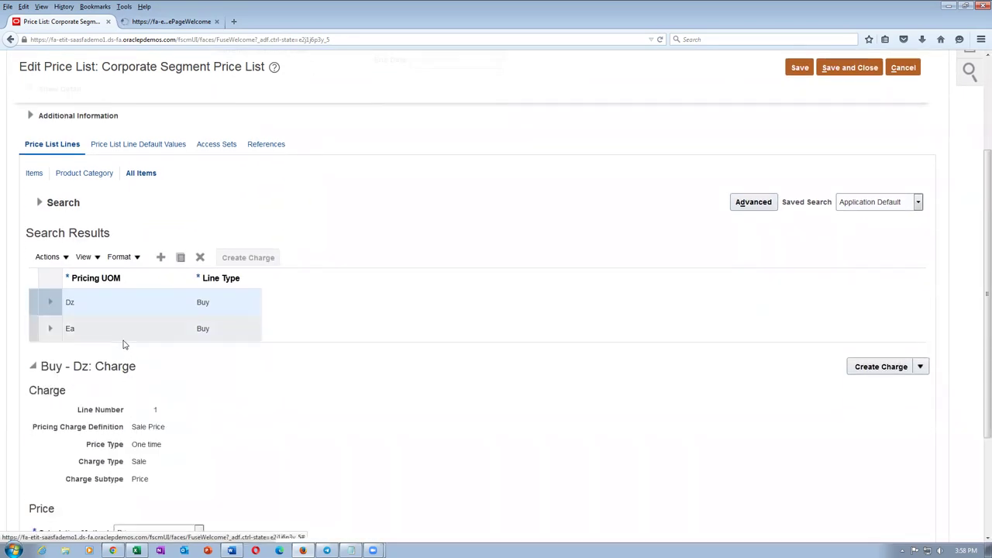
pyautogui.click(122, 339)
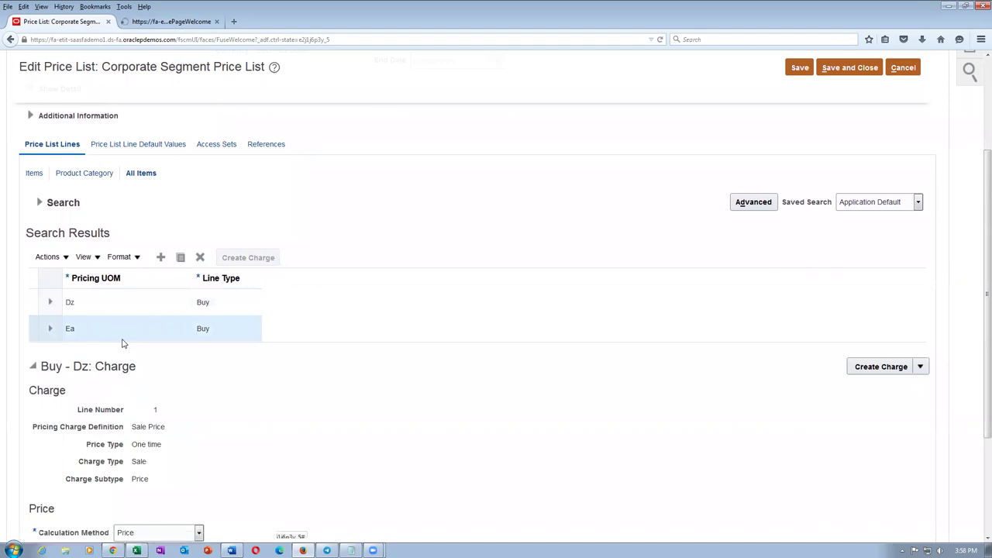
pyautogui.scroll(-3, 126, 365)
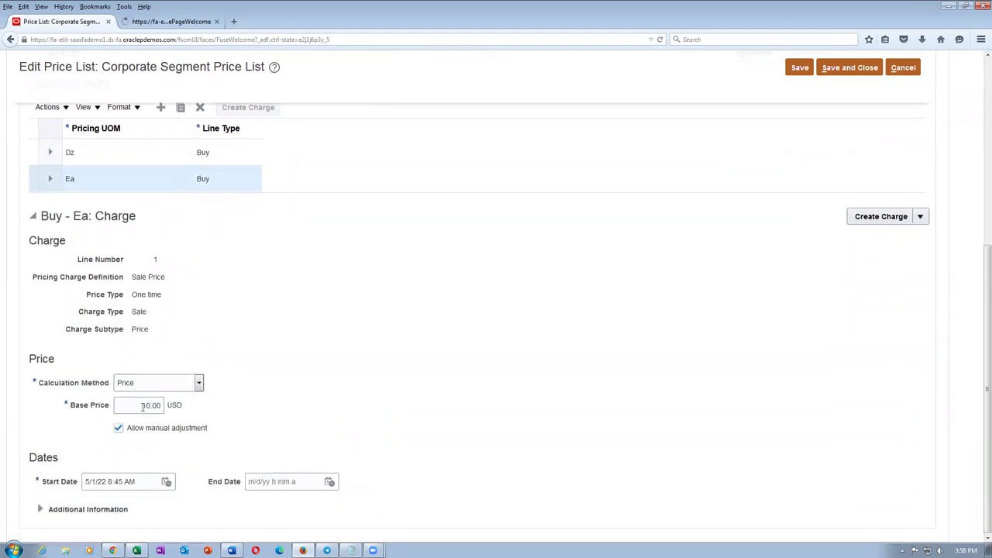
pyautogui.click(92, 160)
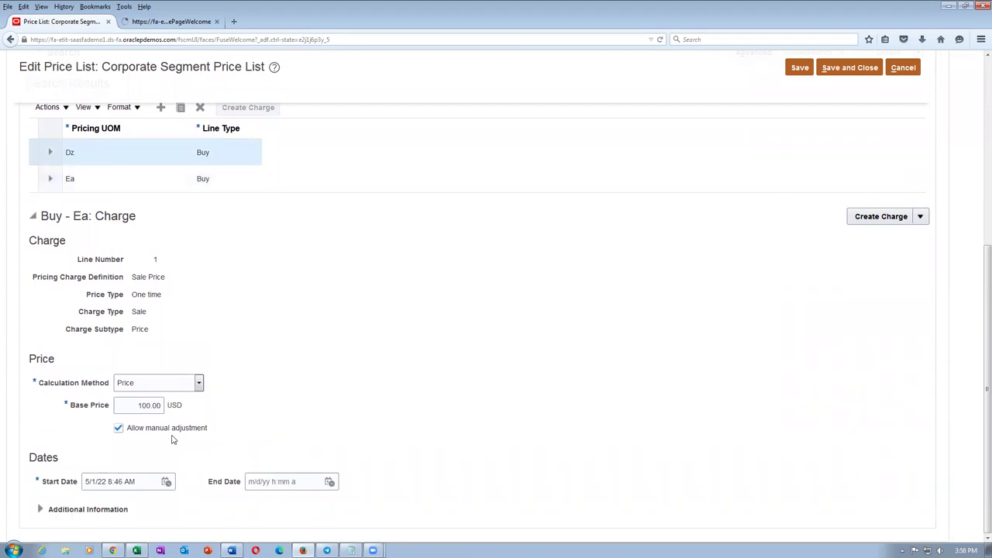
pyautogui.click(93, 178)
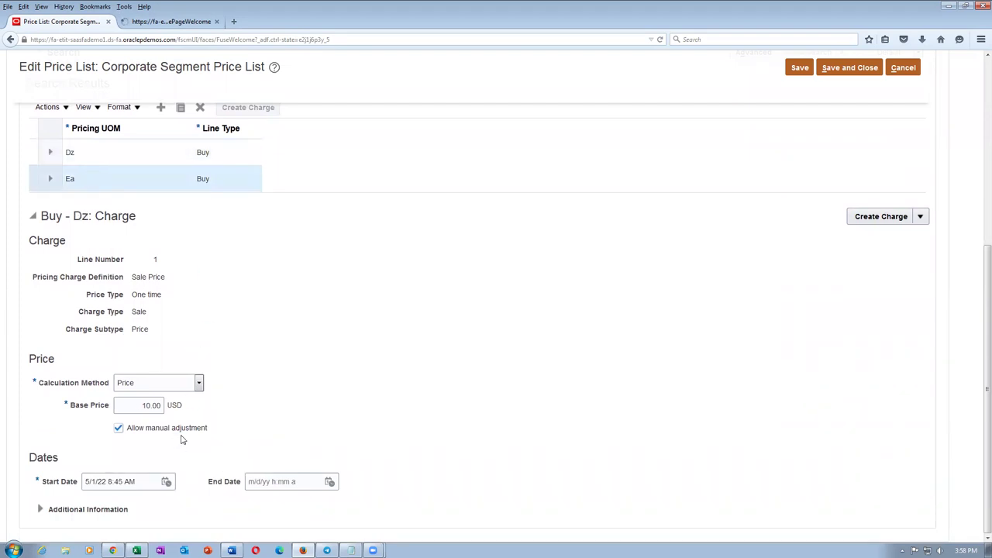
pyautogui.scroll(4, 601, 356)
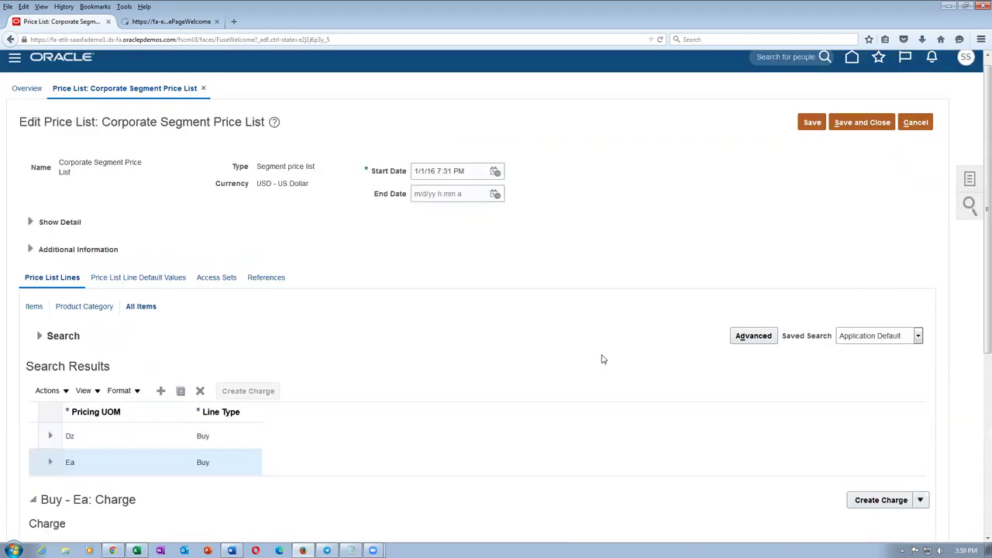
pyautogui.click(914, 132)
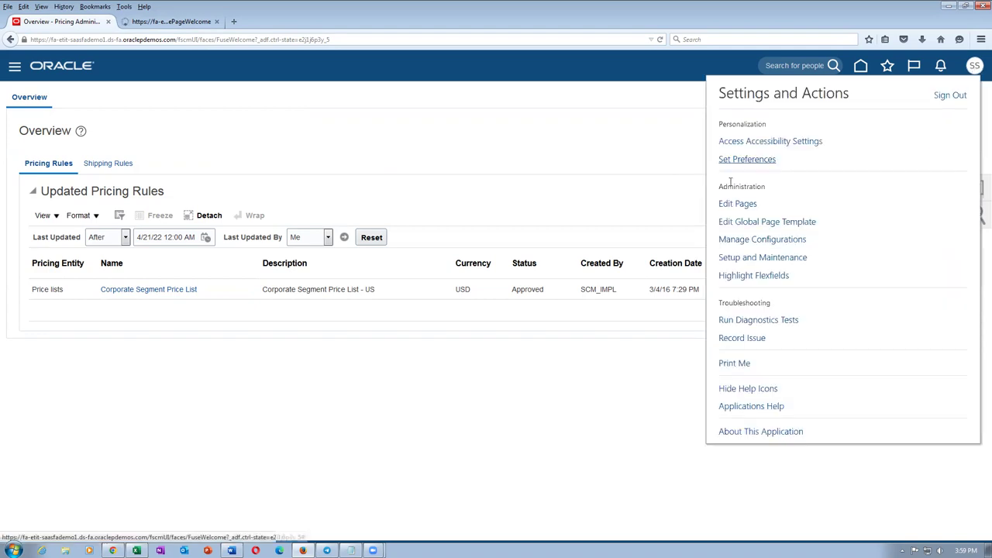
# Open the task search in Setup and Maintenance and search for man%order%look%
pyautogui.click(755, 258)
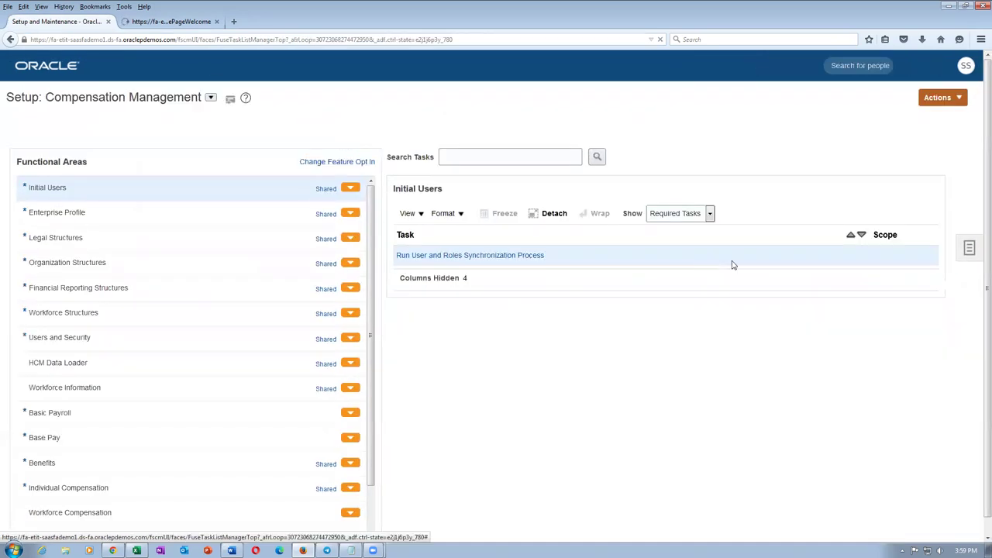
pyautogui.click(978, 223)
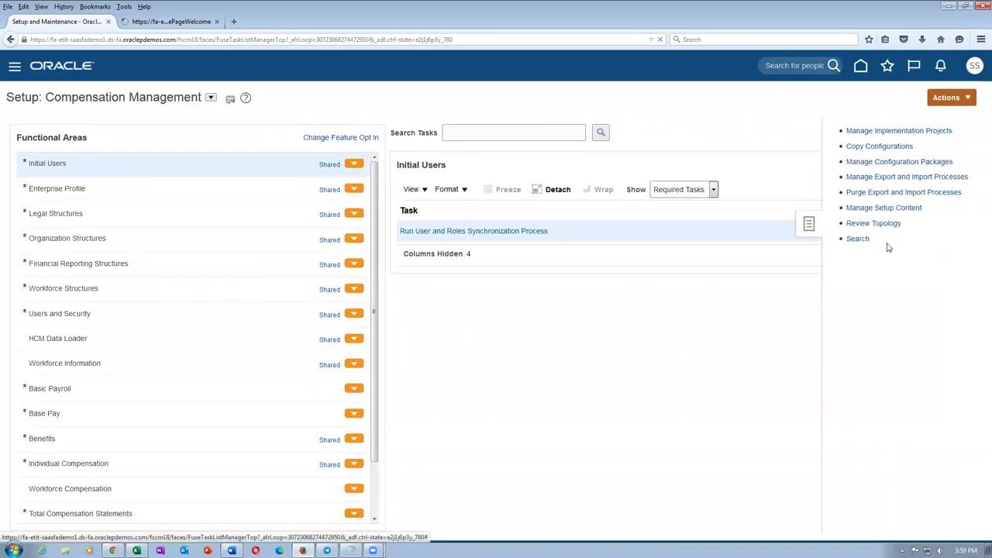
pyautogui.click(868, 240)
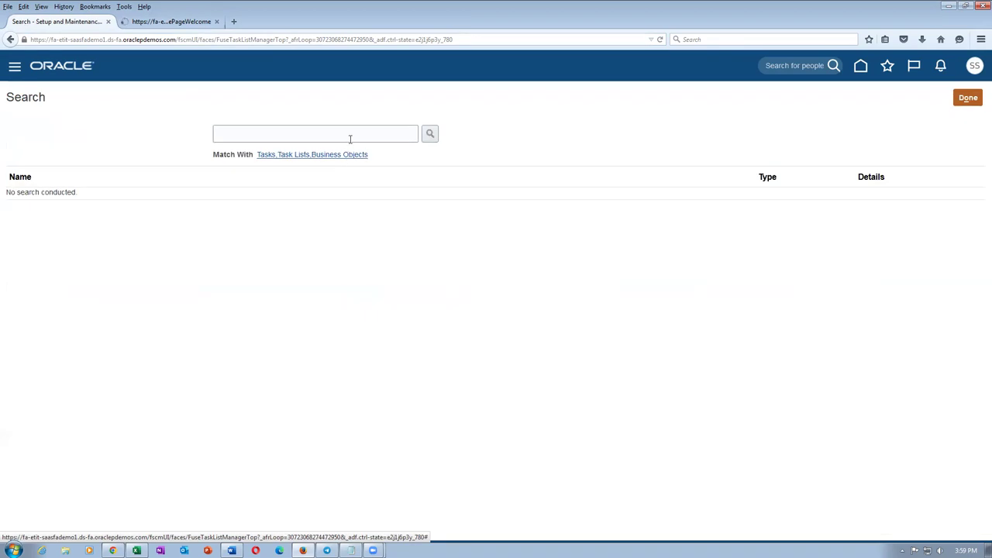
pyautogui.click(349, 137)
pyautogui.write('man%order%l')
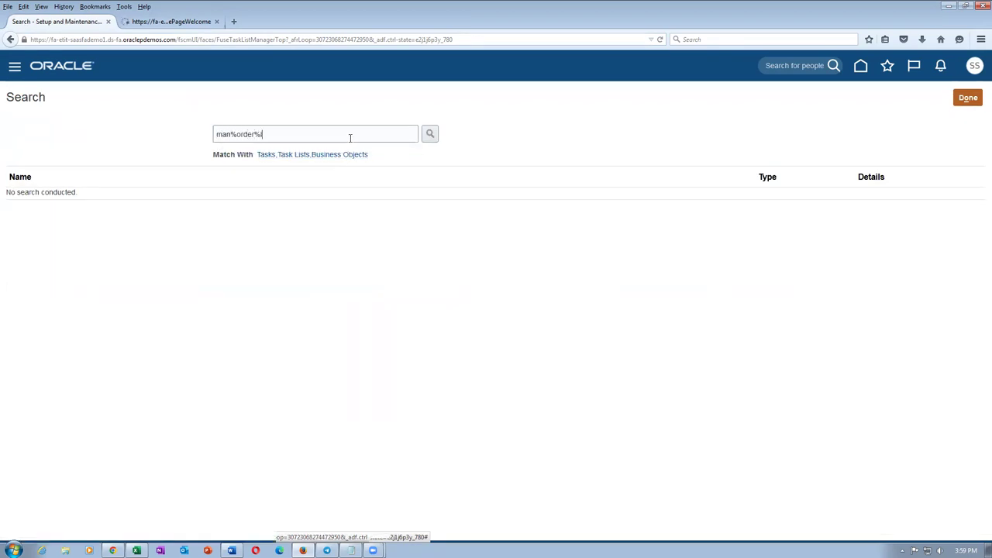
pyautogui.write('ook%')
pyautogui.press('Return')
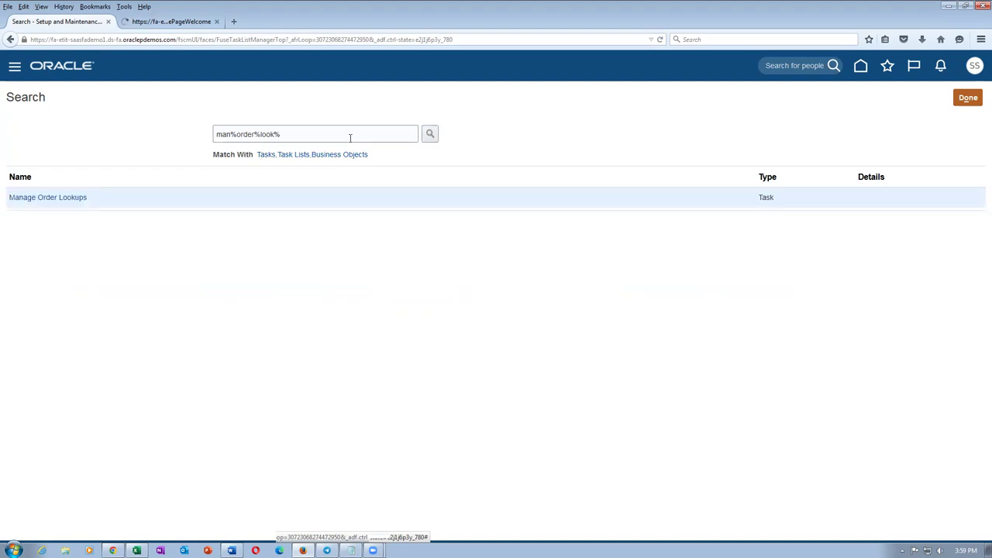
# Open the Manage Order Lookups task and search for lookup types matching ORA%LINE%
pyautogui.click(31, 198)
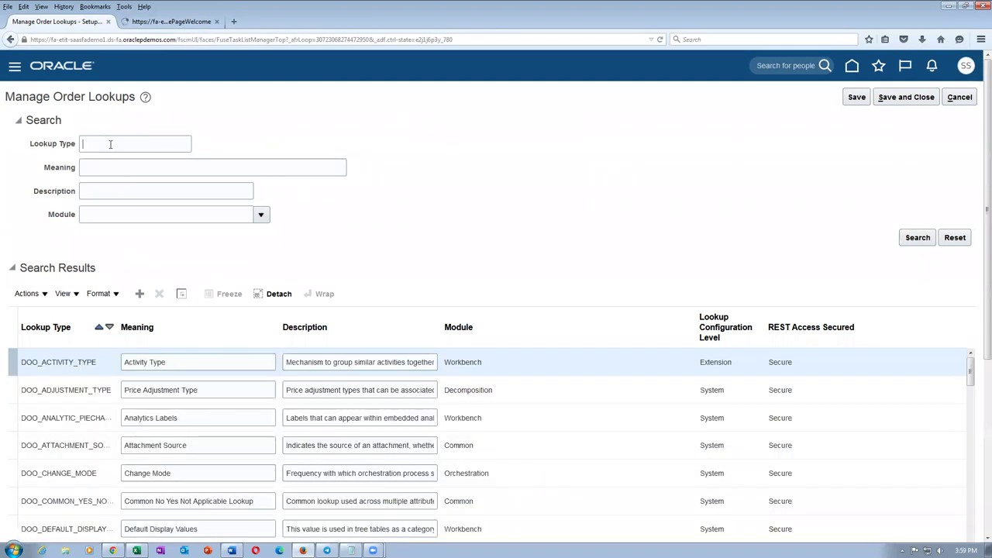
pyautogui.write('ORA%LINE%')
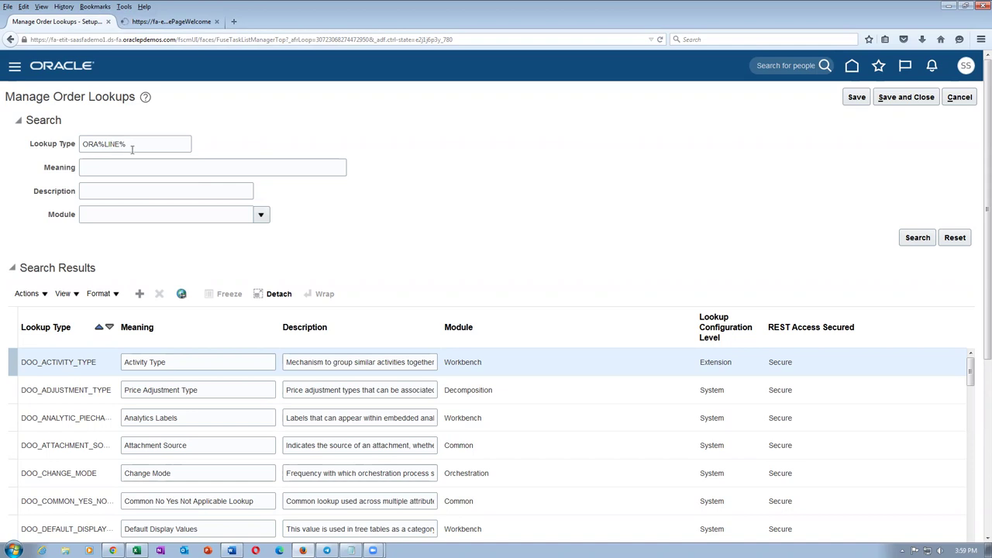
pyautogui.click(916, 240)
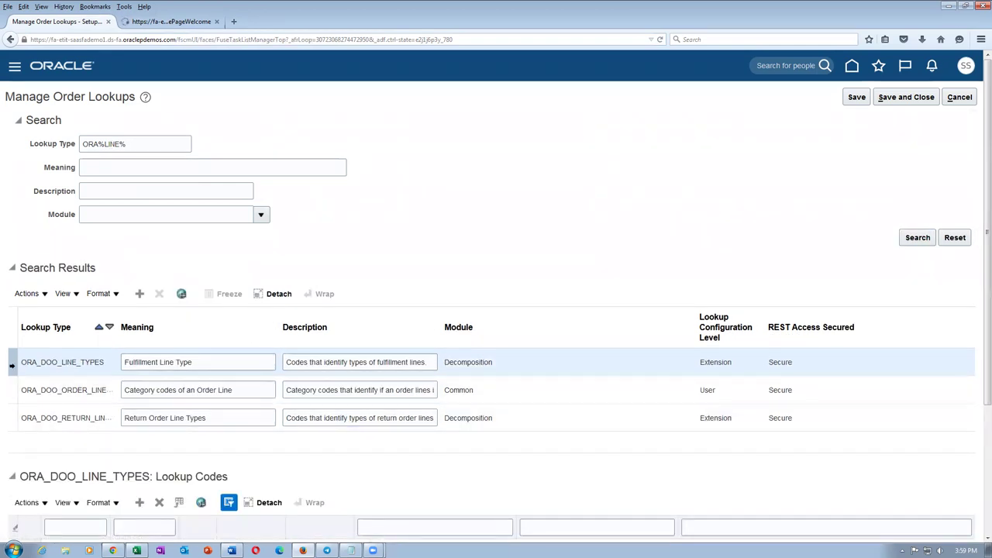
# Review the lookup codes under ORA_DOO_LINE_TYPES and leave Manage Order Lookups without saving
pyautogui.moveTo(978, 336); pyautogui.dragTo(978, 509)
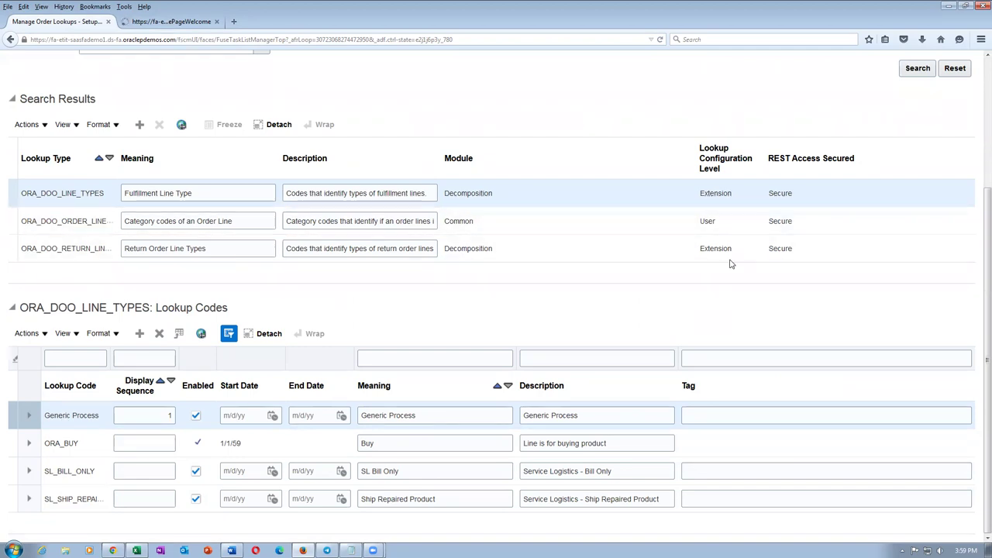
pyautogui.scroll(3, 578, 353)
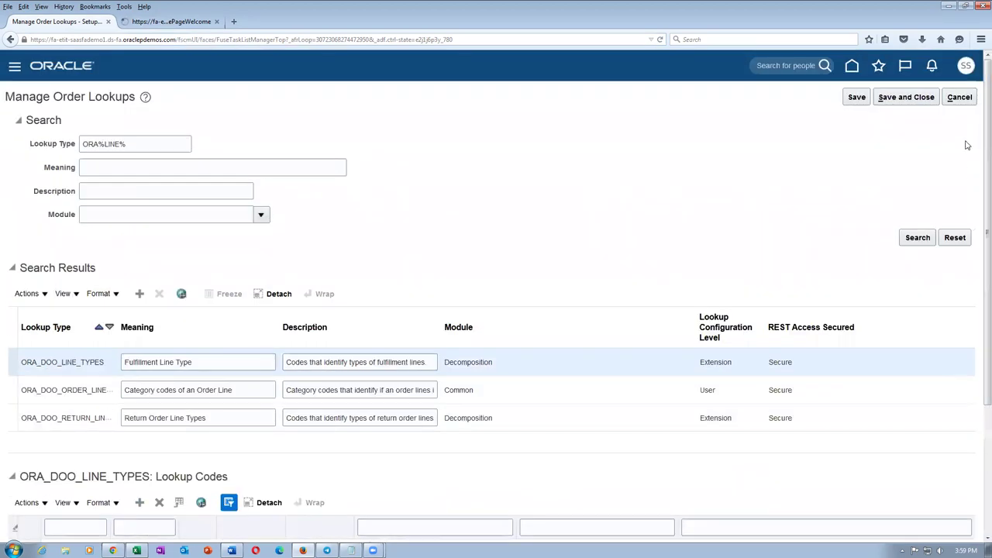
pyautogui.click(958, 98)
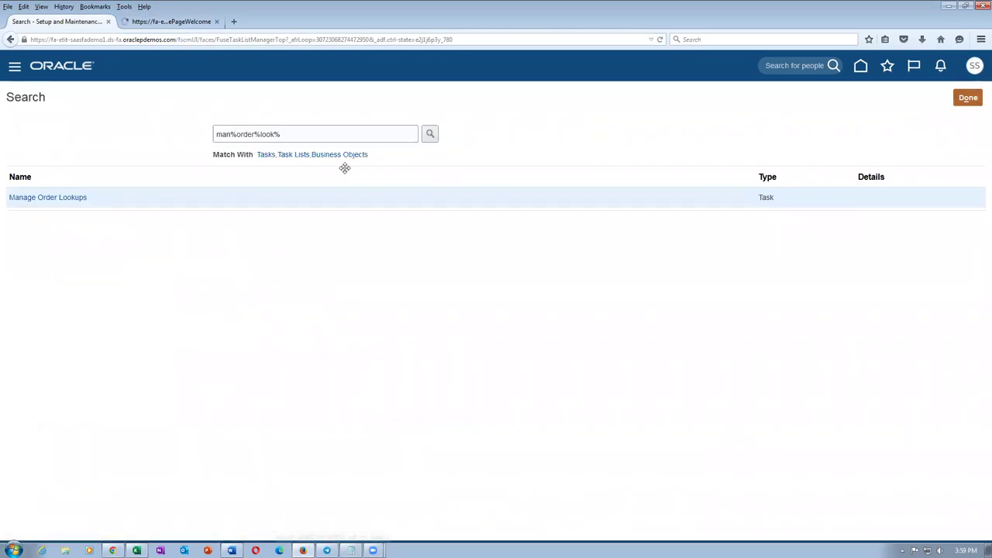
# Search the setup tasks for man%sales%order% and open Manage Process Assignment Rules for Sales Orders
pyautogui.tripleClick(321, 135)
pyautogui.write('man%sales%order%')
pyautogui.press('Return')
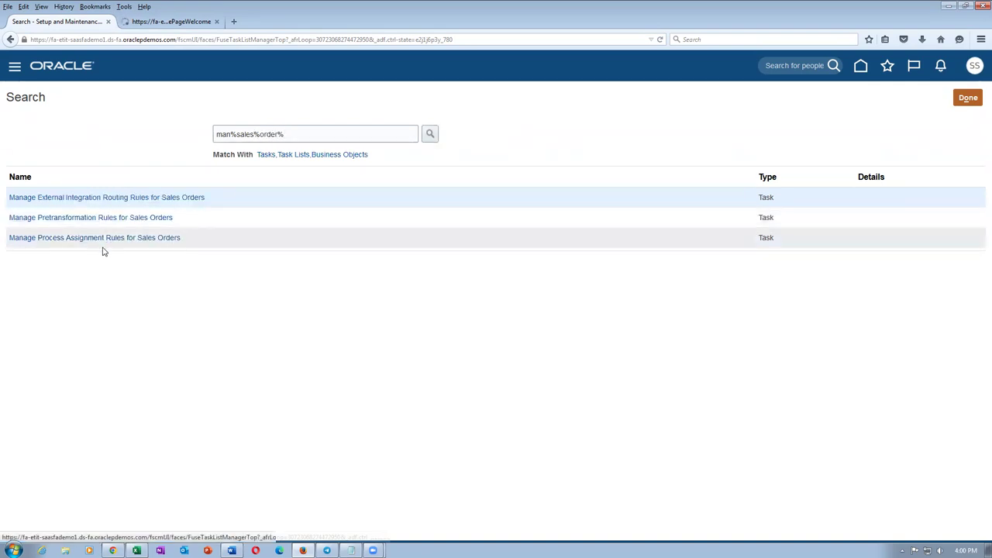
pyautogui.click(111, 237)
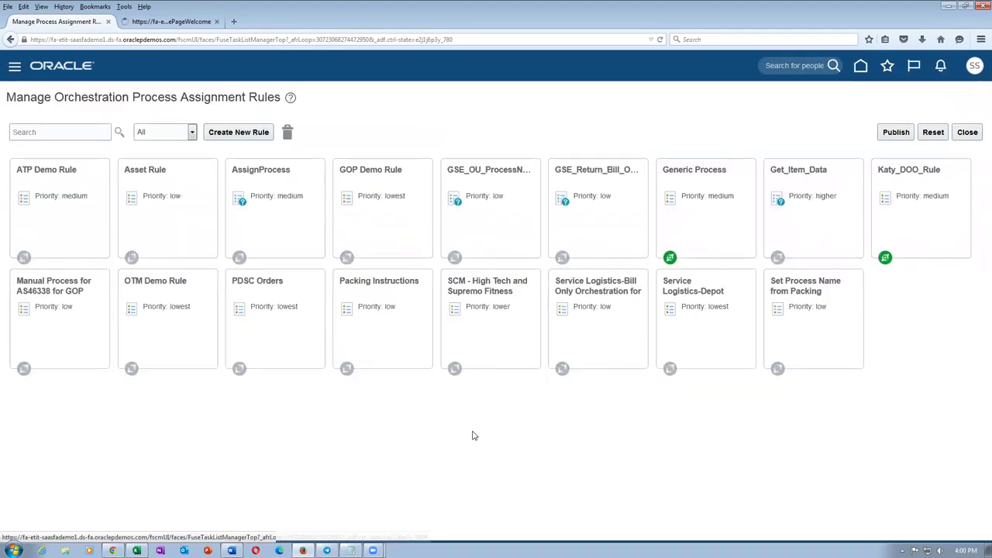
# Open the Generic Process rule's definition, examine its line type condition and assigned process, and close it
pyautogui.click(694, 219)
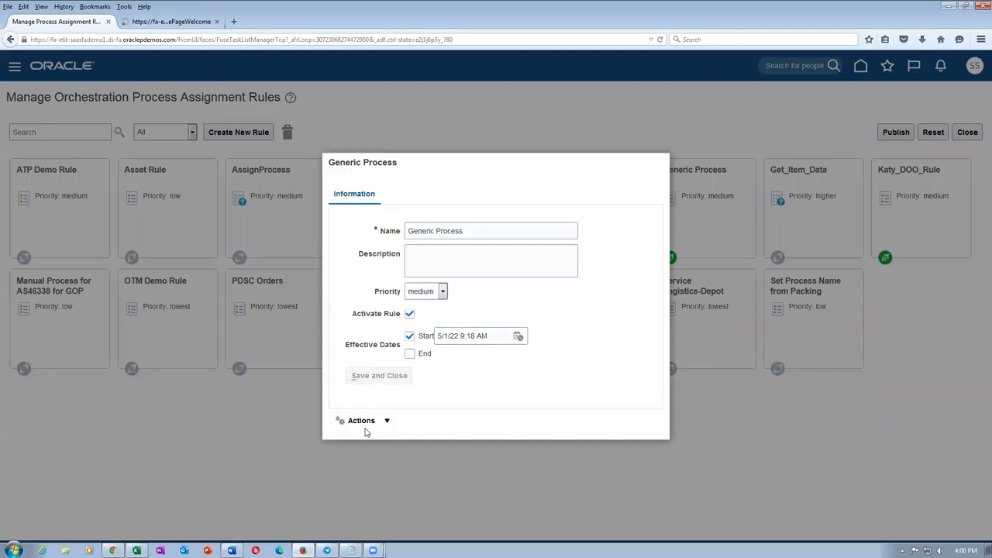
pyautogui.click(362, 422)
pyautogui.click(355, 450)
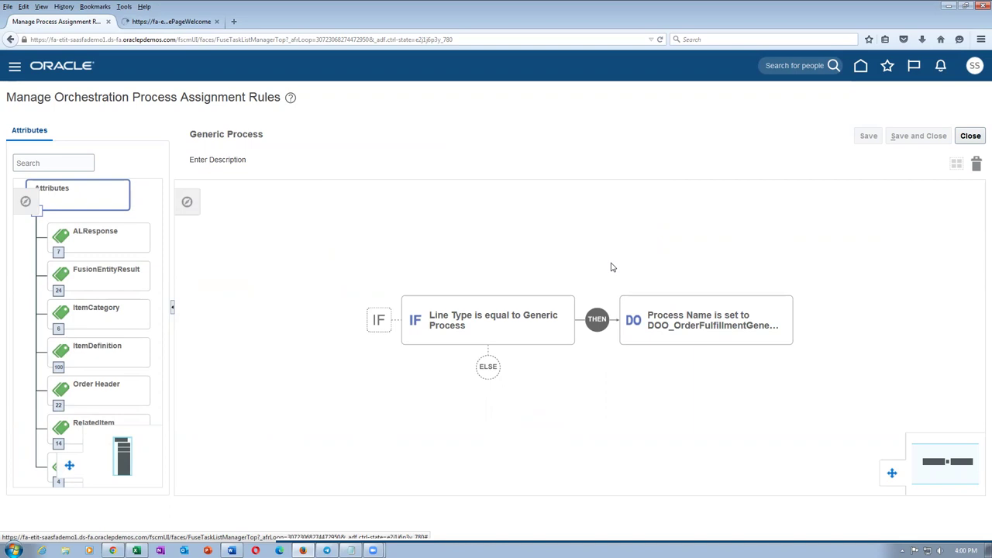
pyautogui.click(971, 136)
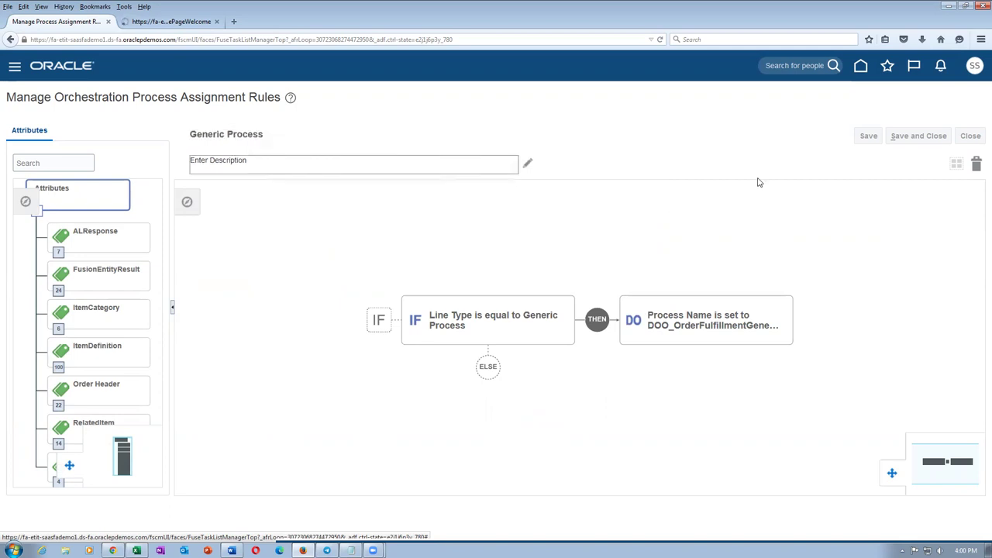
# Try to open Manage Orders from the favorites, closing the spare browser tab
pyautogui.click(860, 69)
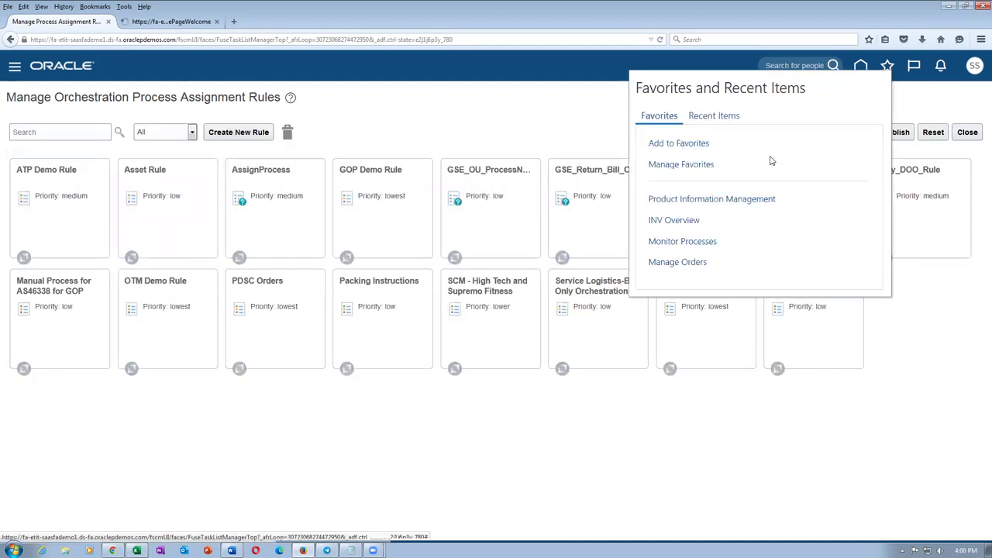
pyautogui.click(690, 263)
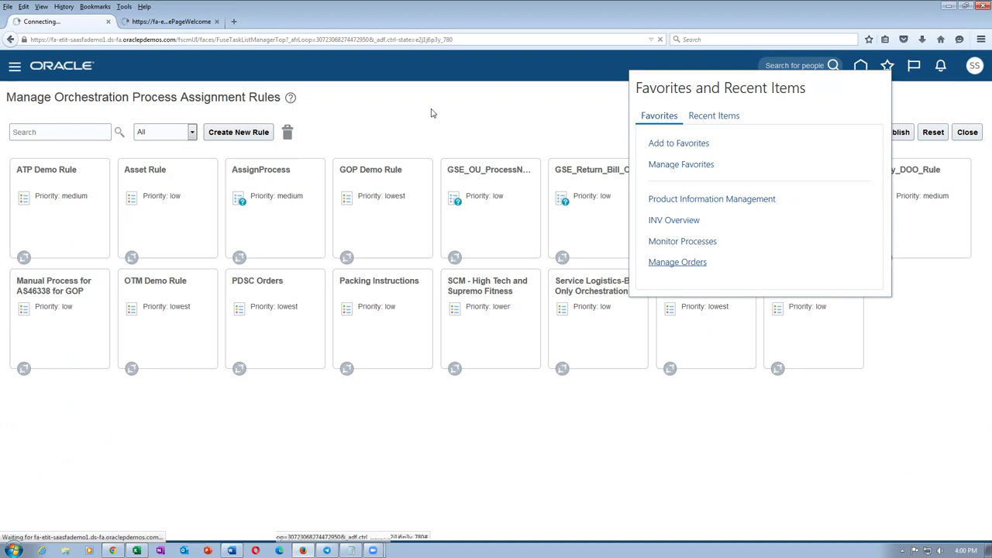
pyautogui.click(157, 21)
pyautogui.click(217, 22)
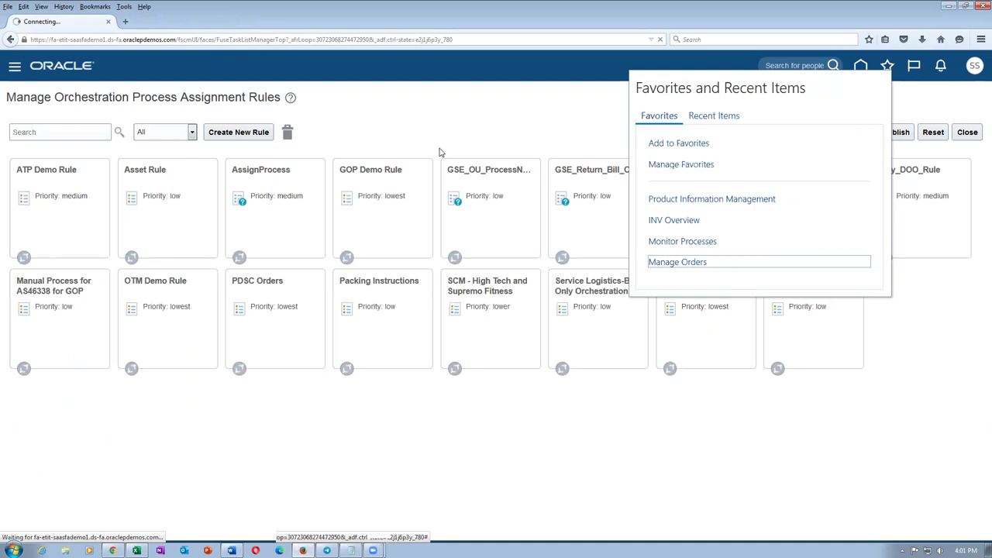
pyautogui.click(663, 262)
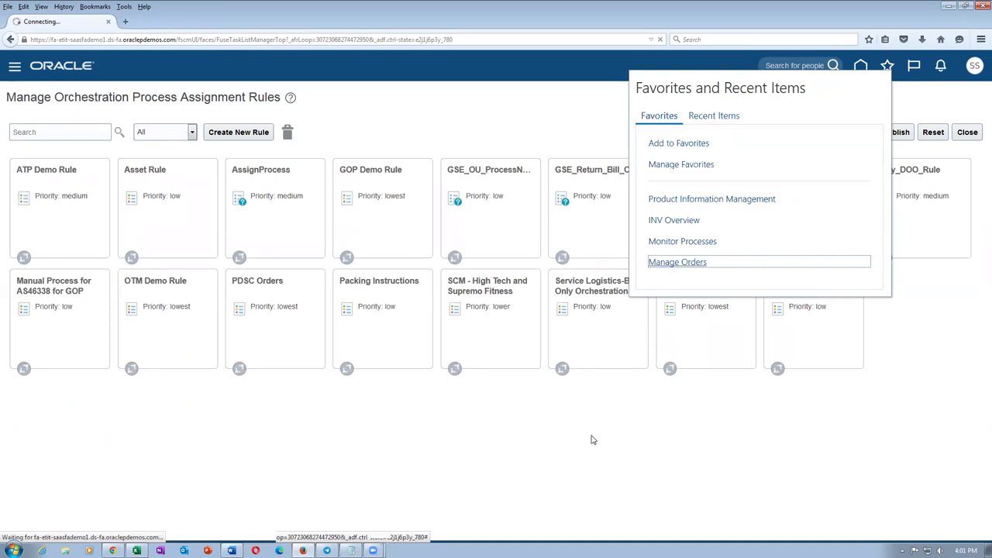
pyautogui.hotkey('alt', 'Tab')
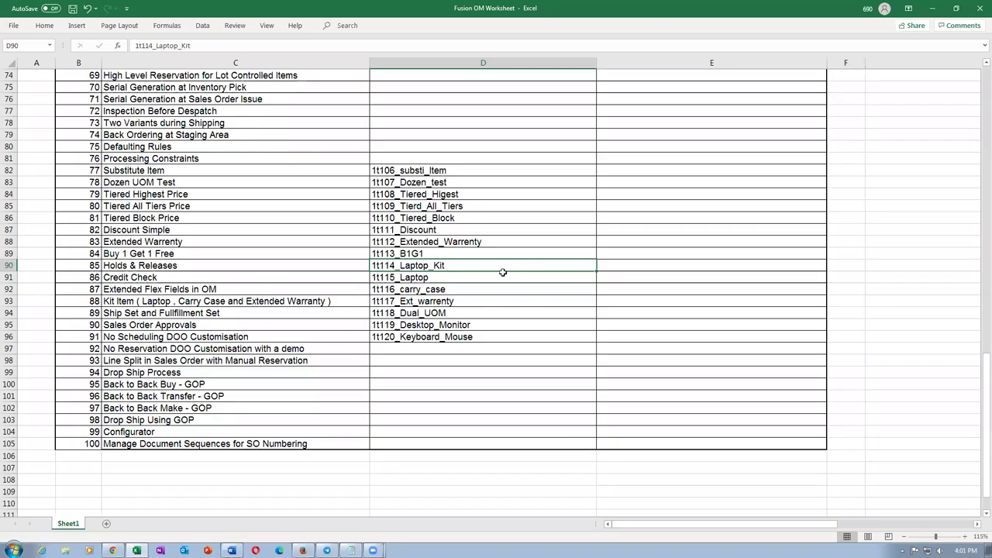
pyautogui.hotkey('alt', 'Tab')
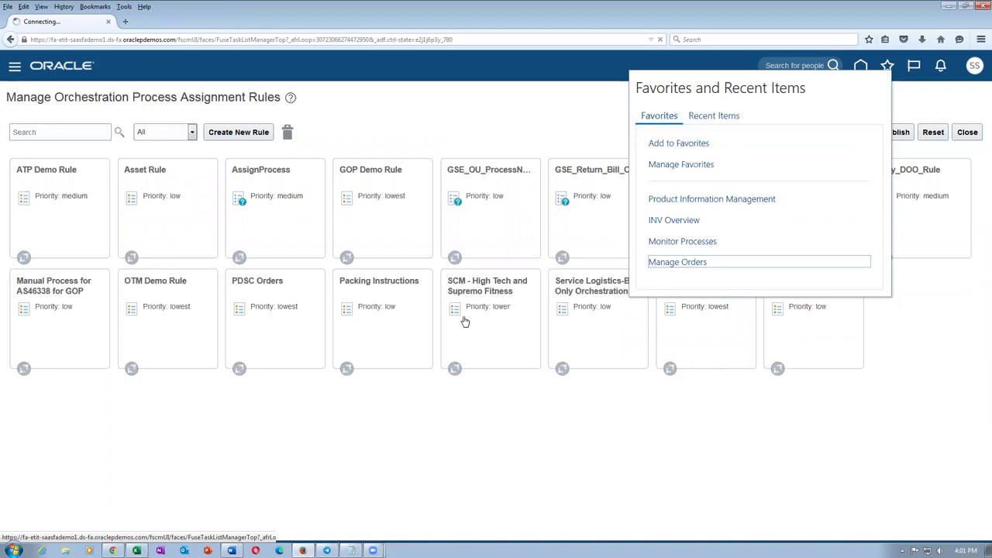
pyautogui.click(496, 119)
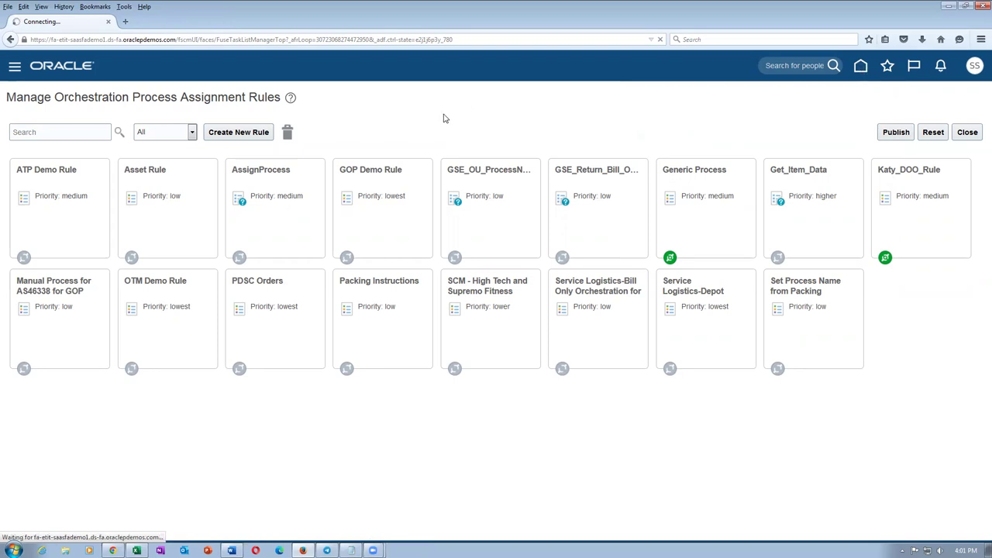
pyautogui.click(310, 39)
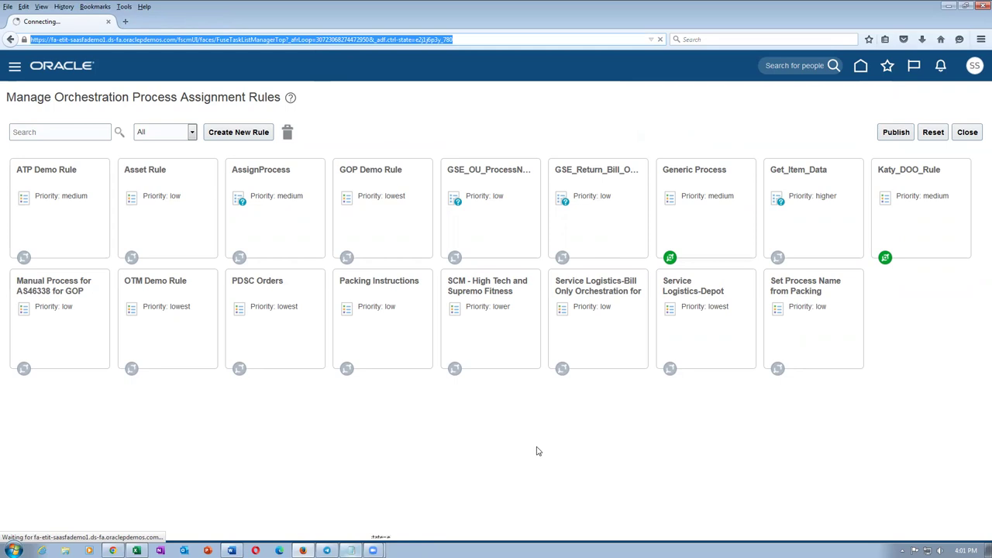
# In Chrome, create a new order for US1 Business Unit with Computer Service and Rentals as the customer
pyautogui.click(842, 102)
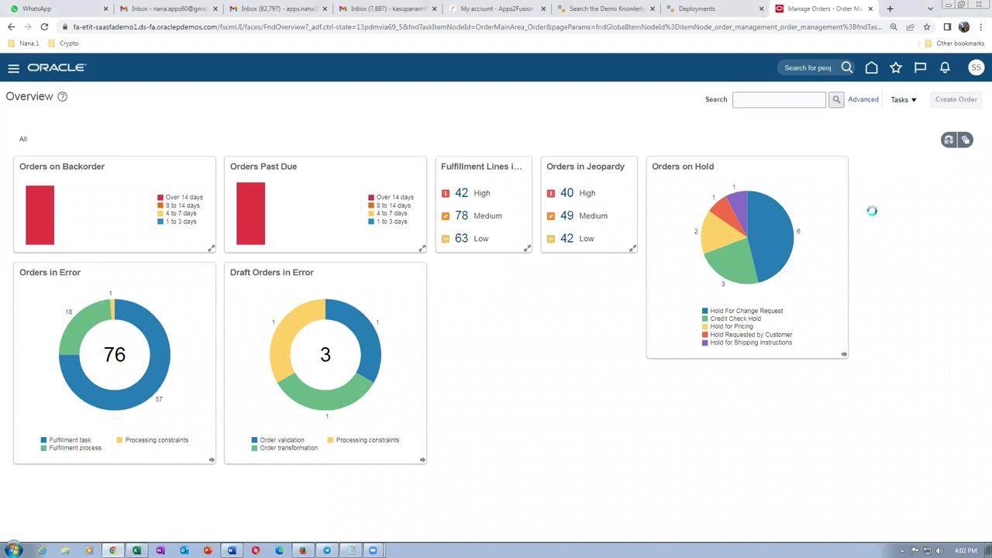
pyautogui.click(755, 167)
pyautogui.moveTo(767, 200); pyautogui.dragTo(767, 251)
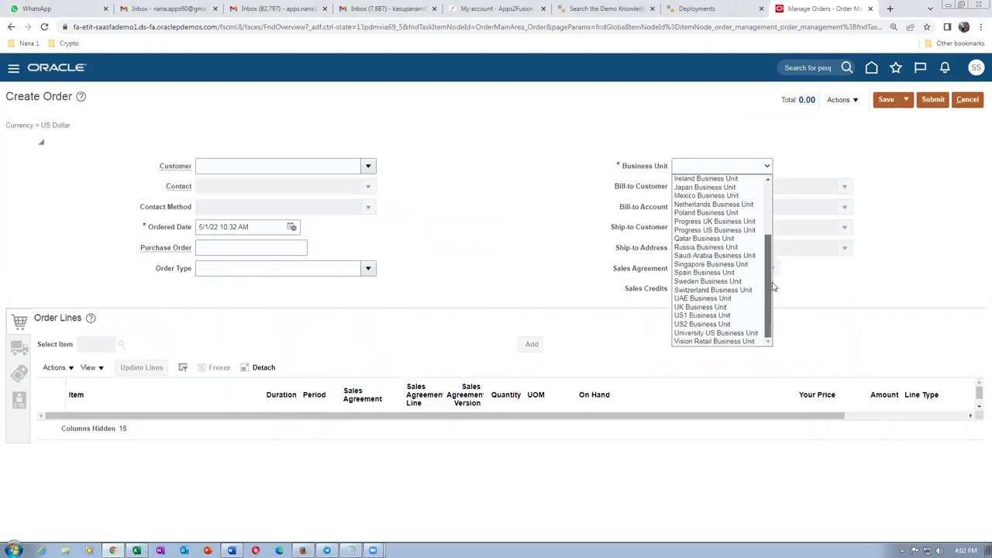
pyautogui.click(739, 317)
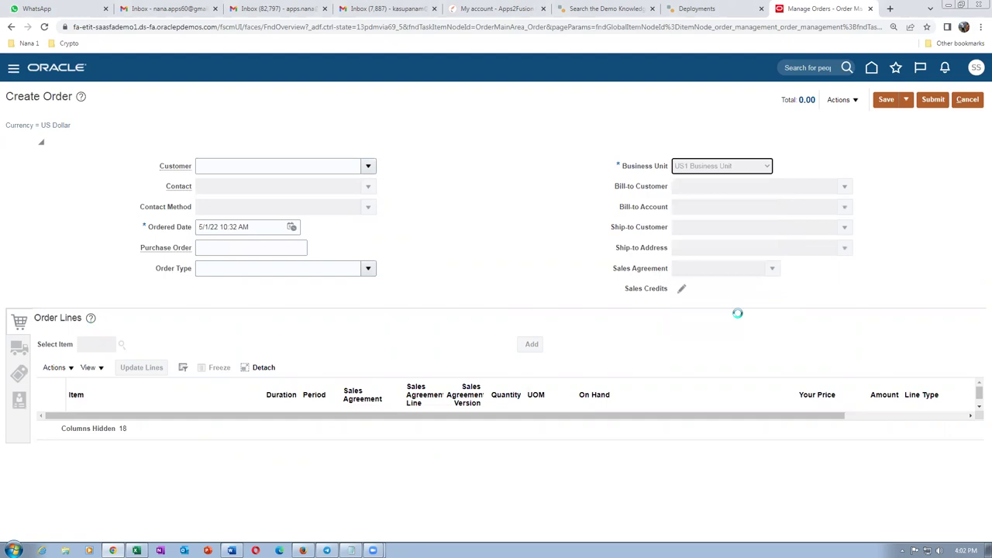
pyautogui.click(229, 168)
pyautogui.write('computer')
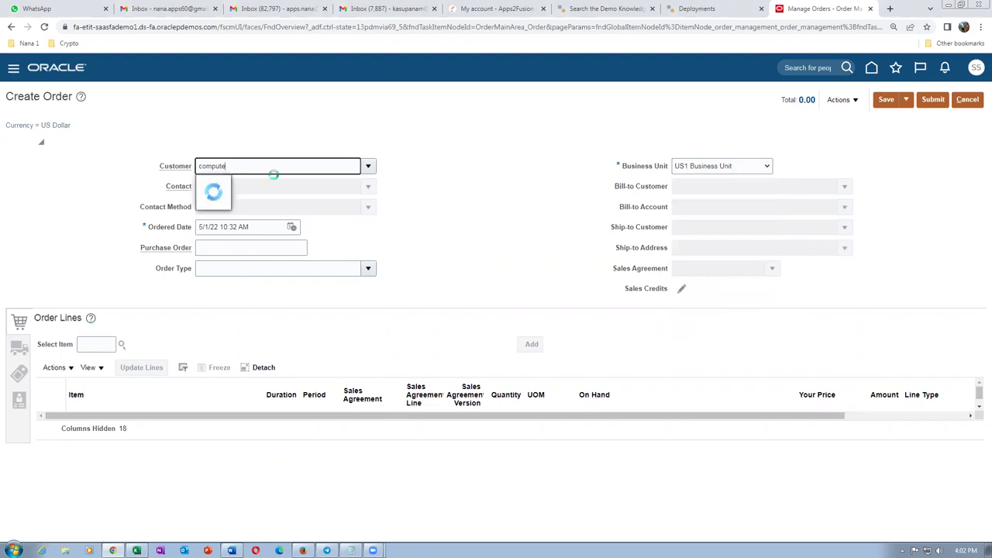
pyautogui.click(265, 186)
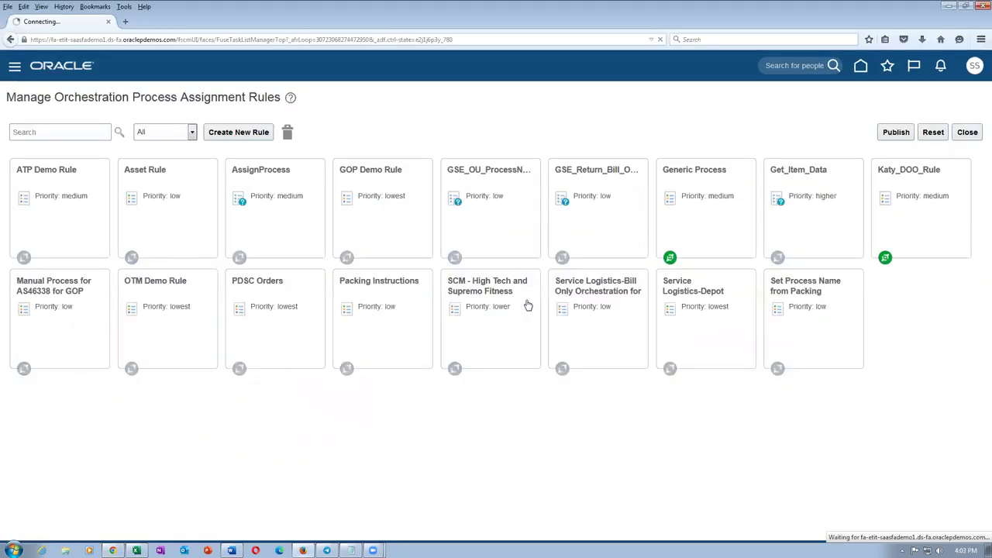
# Copy the item name 1t114_Laptop_Kit from the Excel worksheet and add it as an order line
pyautogui.hotkey('alt', 'Tab')
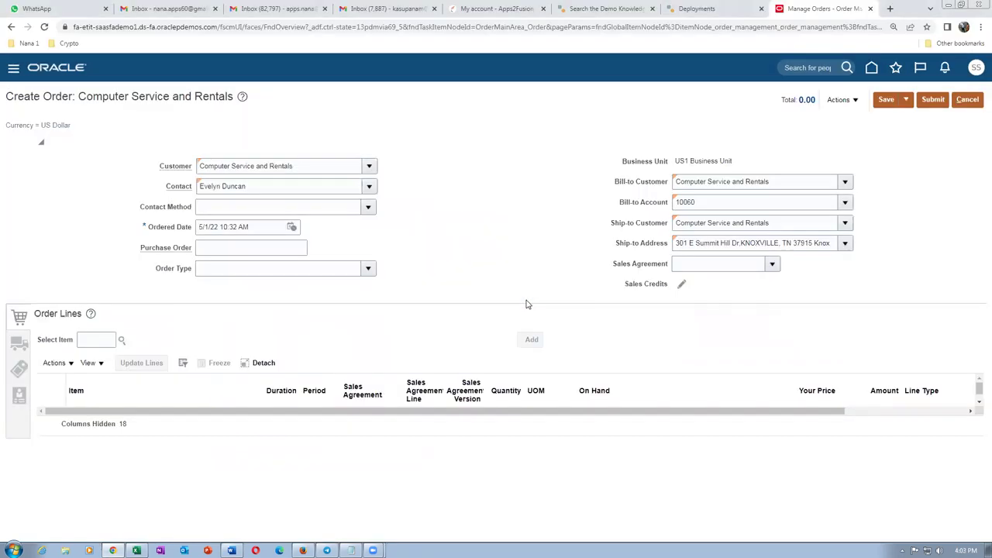
pyautogui.hotkey('alt', 'Tab')
pyautogui.hotkey('alt', 'Tab')
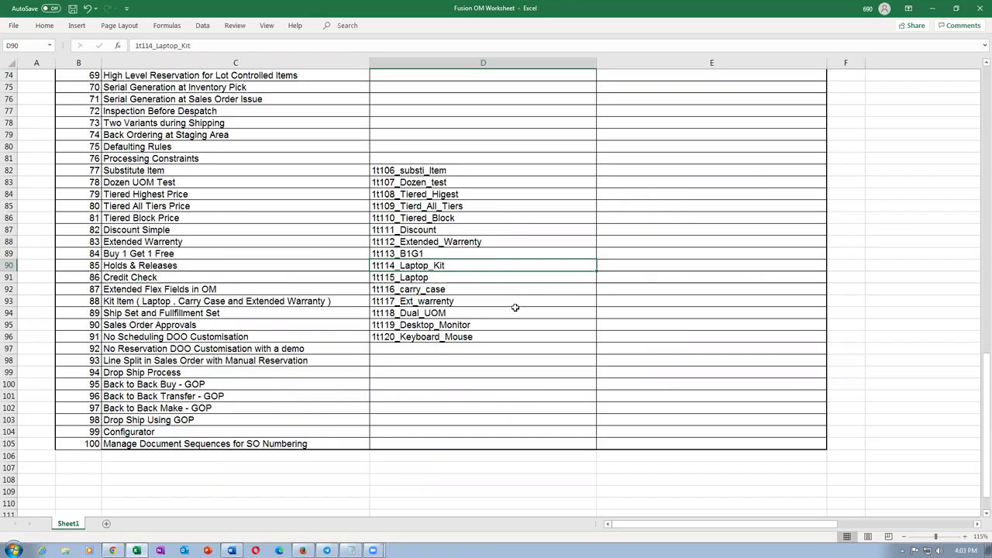
pyautogui.hotkey('ctrl', 'c')
pyautogui.hotkey('alt', 'Tab')
pyautogui.click(86, 340)
pyautogui.hotkey('ctrl', 'v')
pyautogui.press('Tab')
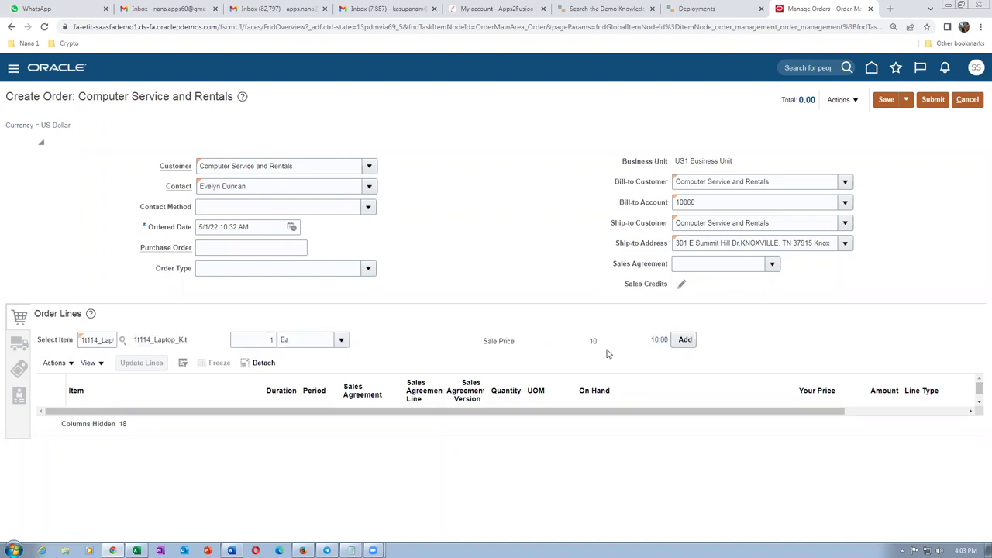
pyautogui.click(686, 340)
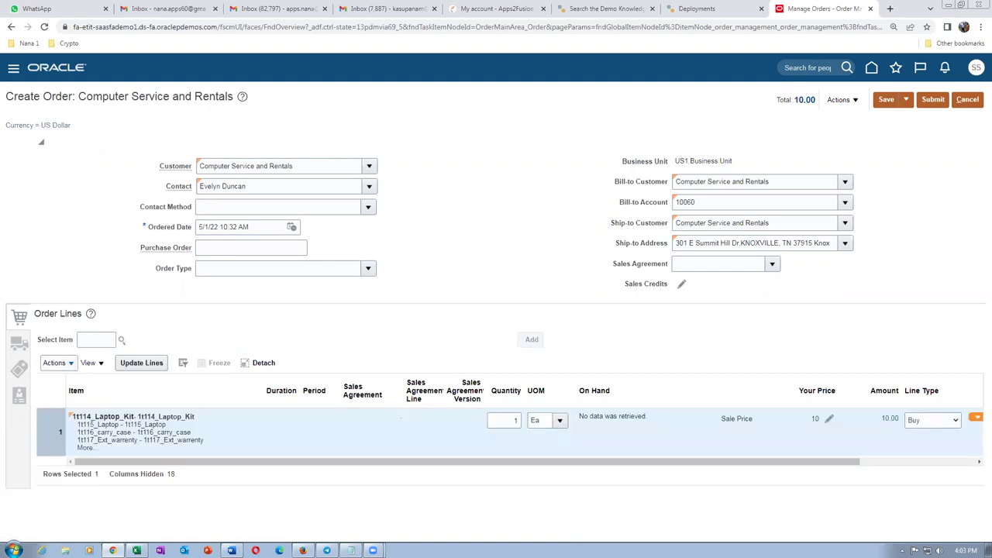
# Review the laptop kit line's components and the order's general shipment details
pyautogui.click(83, 448)
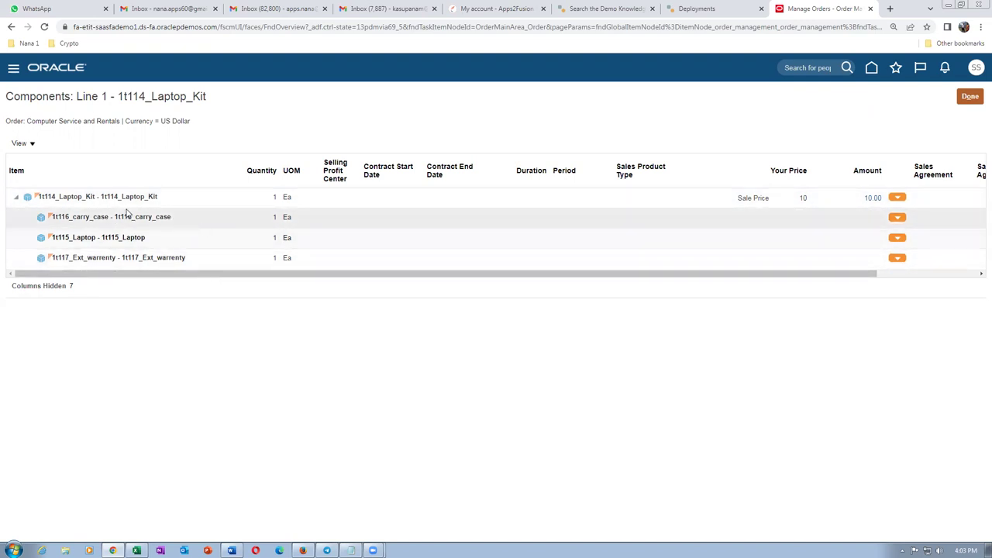
pyautogui.click(969, 96)
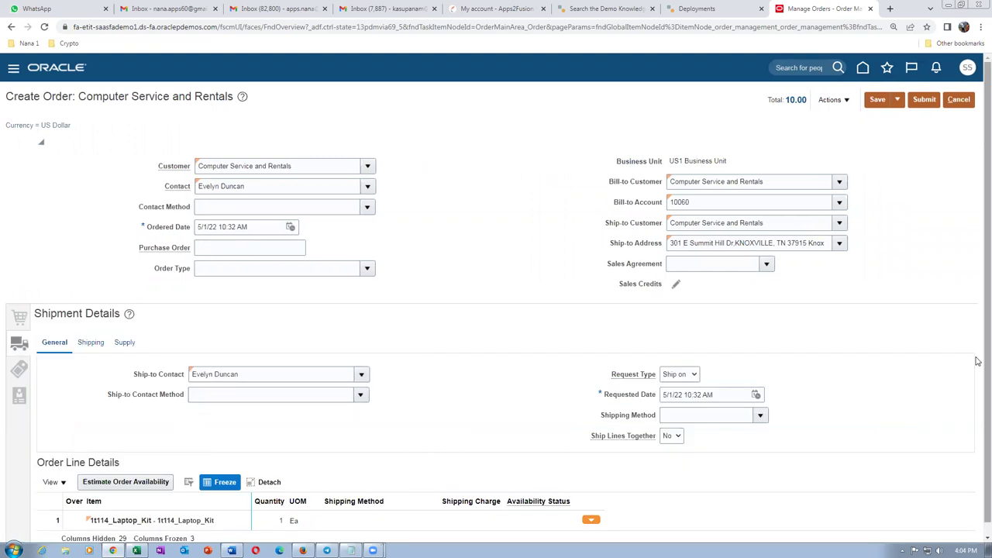
pyautogui.scroll(-1, 976, 418)
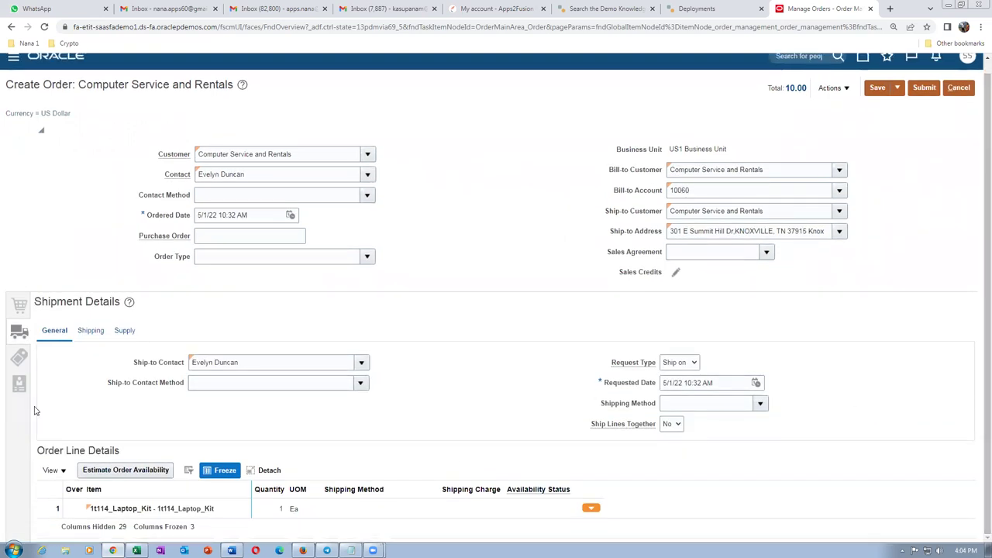
# Set the laptop kit order line's line type to Generic Process
pyautogui.click(17, 304)
pyautogui.moveTo(465, 467); pyautogui.dragTo(673, 482)
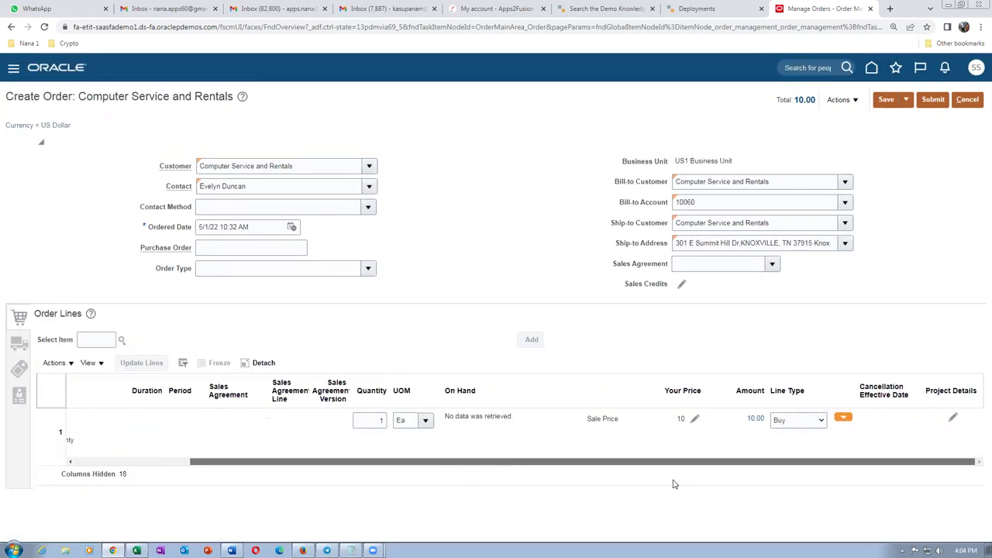
pyautogui.click(781, 423)
pyautogui.click(779, 441)
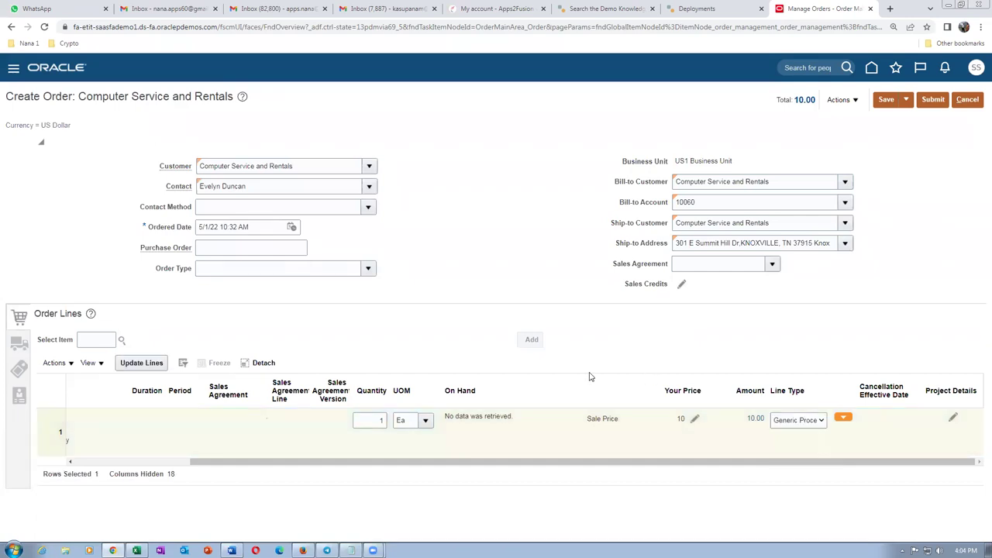
# Set the supply warehouse in the order's shipment details to 001 - Seattle
pyautogui.moveTo(219, 462); pyautogui.dragTo(160, 470)
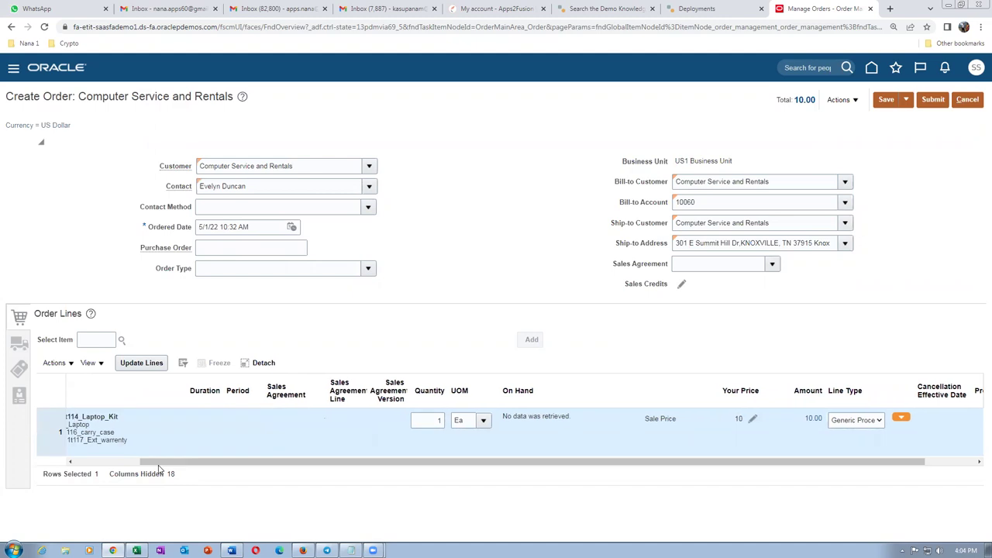
pyautogui.click(19, 345)
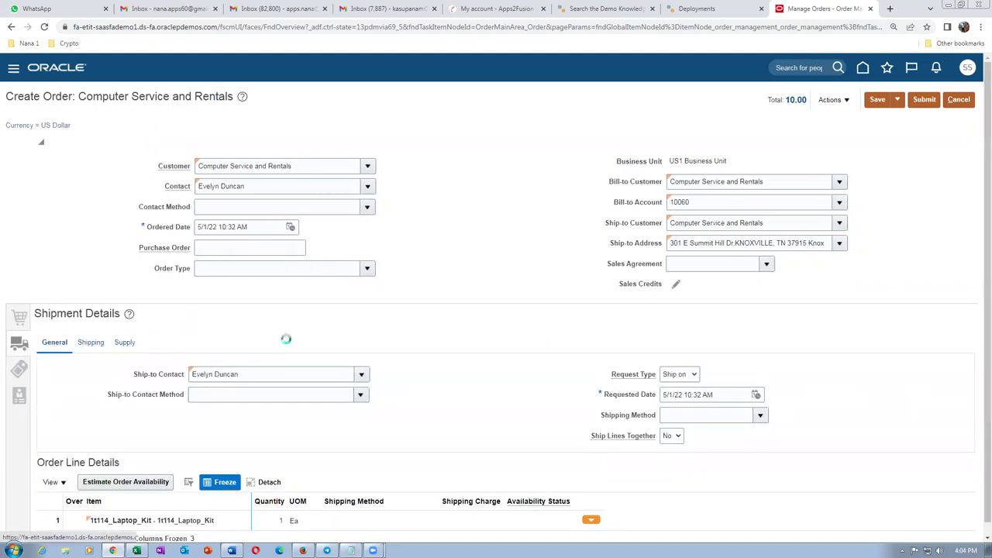
pyautogui.click(274, 376)
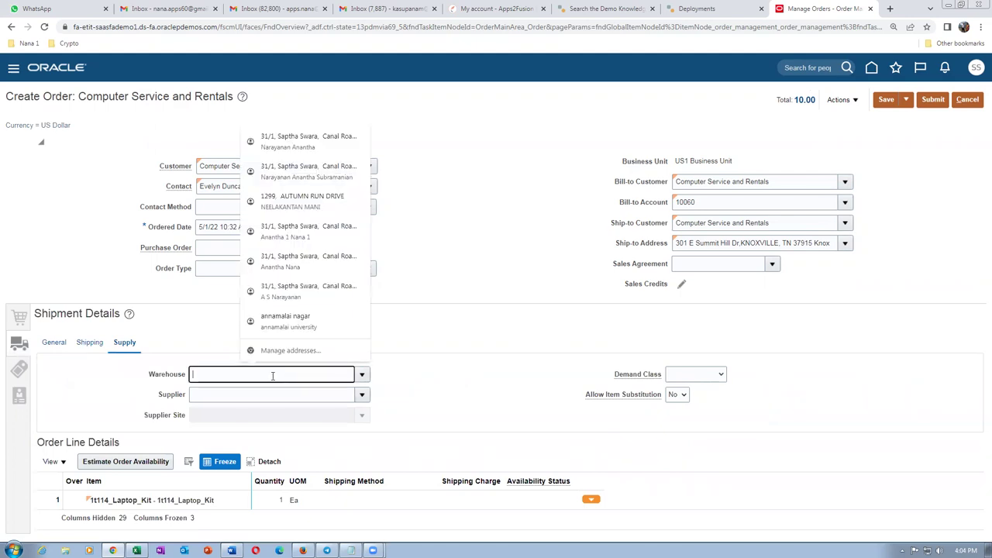
pyautogui.write('001')
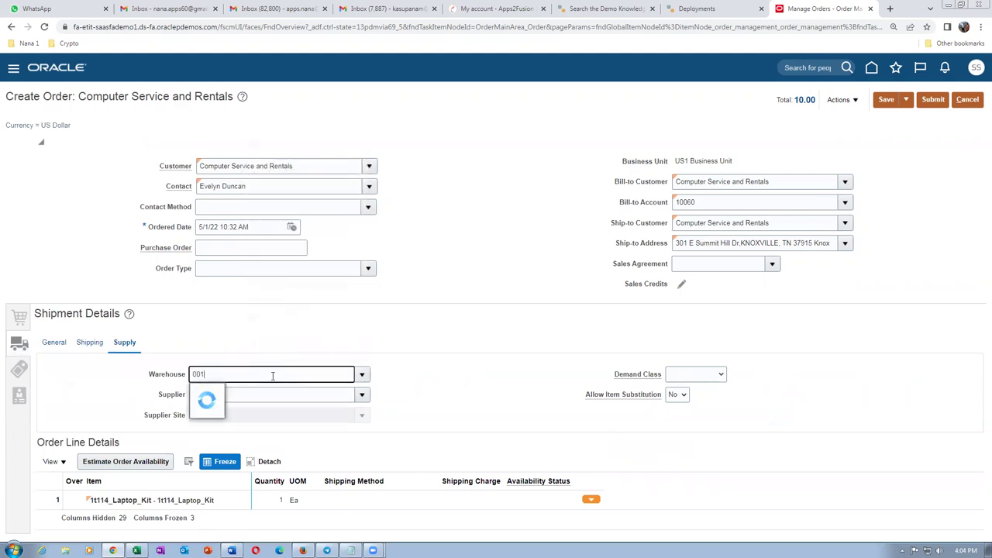
pyautogui.click(223, 393)
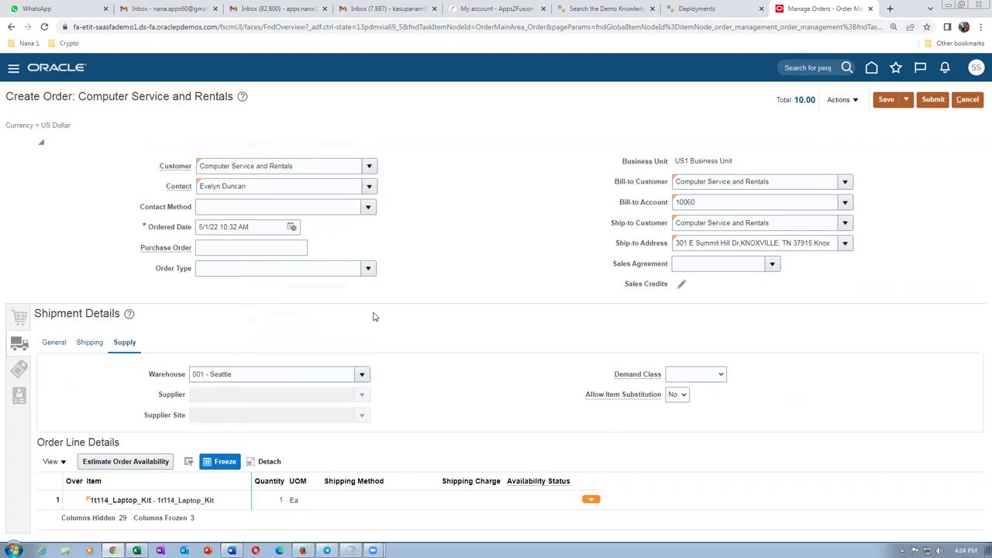
# Submit the laptop kit sales order and record its order number in Notepad
pyautogui.click(934, 100)
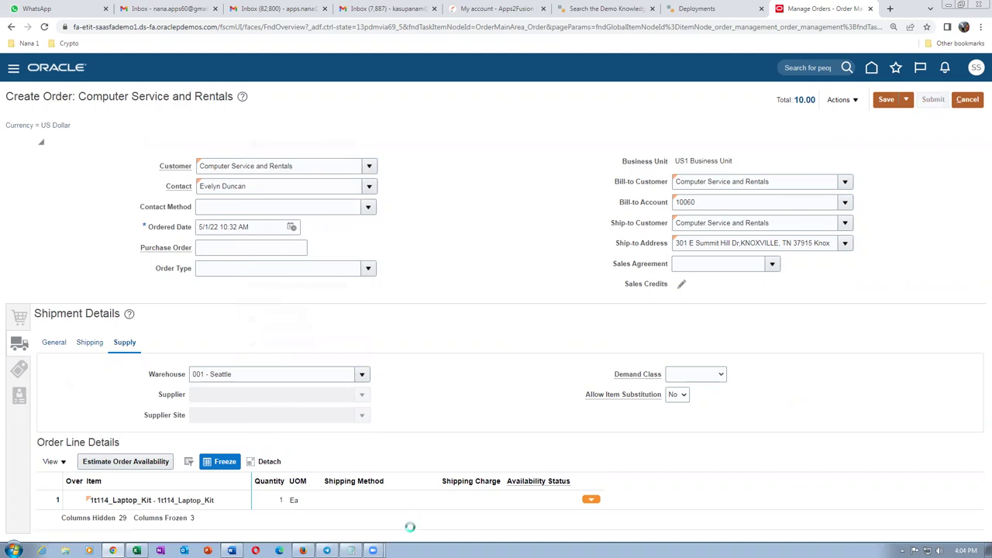
pyautogui.hotkey('alt', 'Tab')
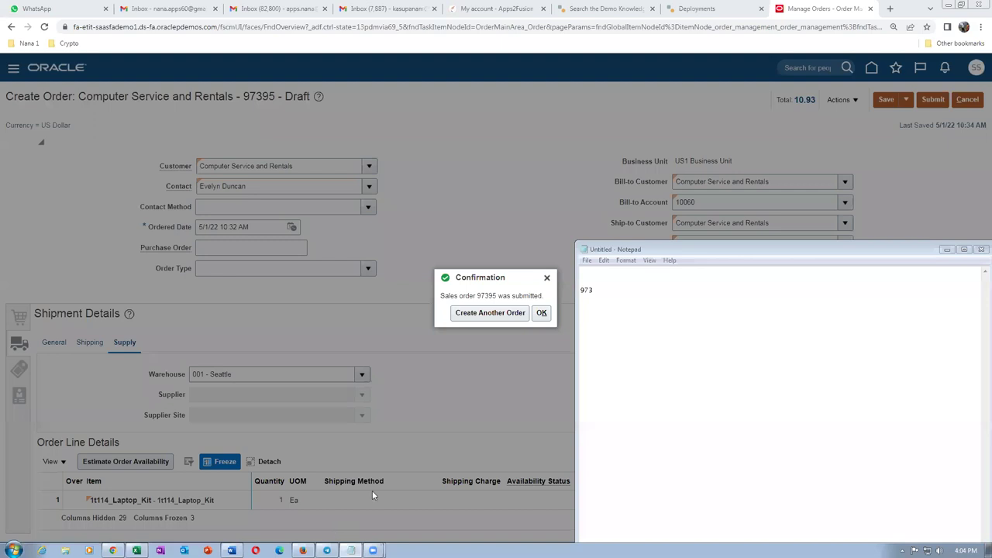
pyautogui.click(603, 291)
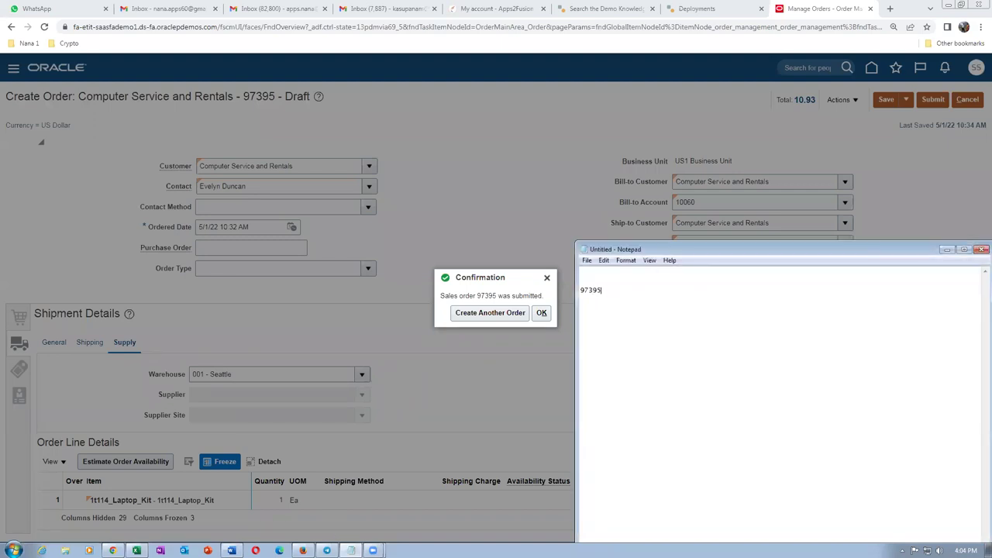
pyautogui.click(539, 319)
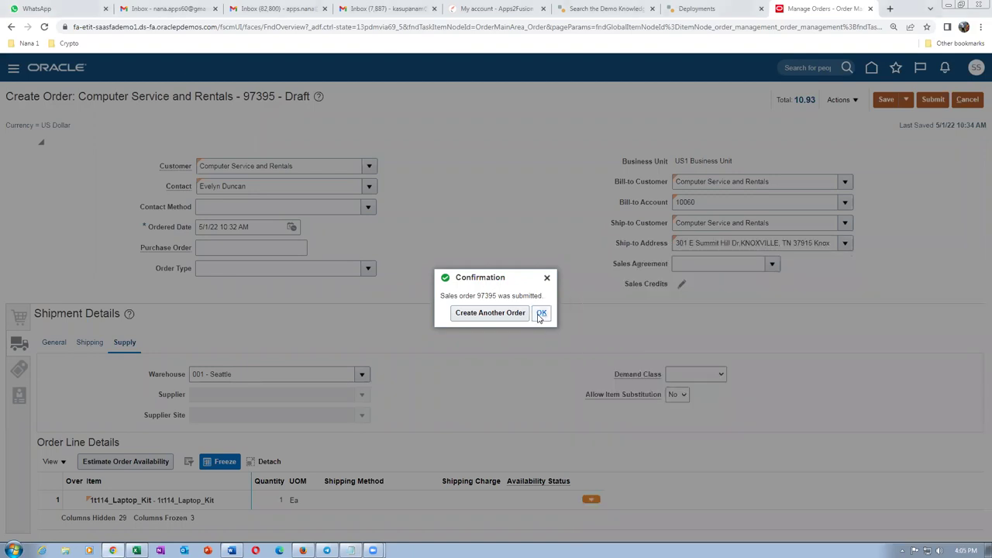
pyautogui.click(541, 314)
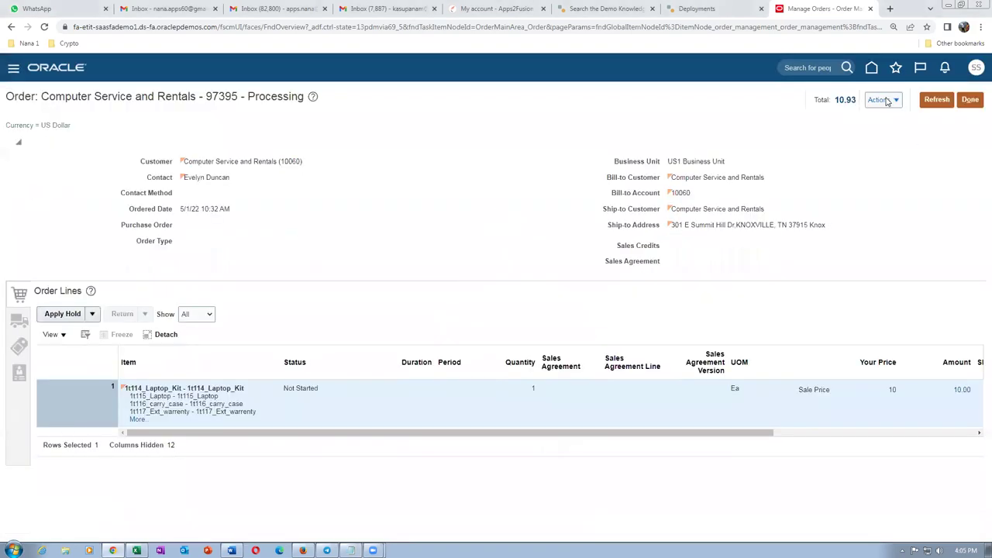
# Switch the submitted order to the fulfillment view and open the kit line's orchestration process
pyautogui.click(883, 100)
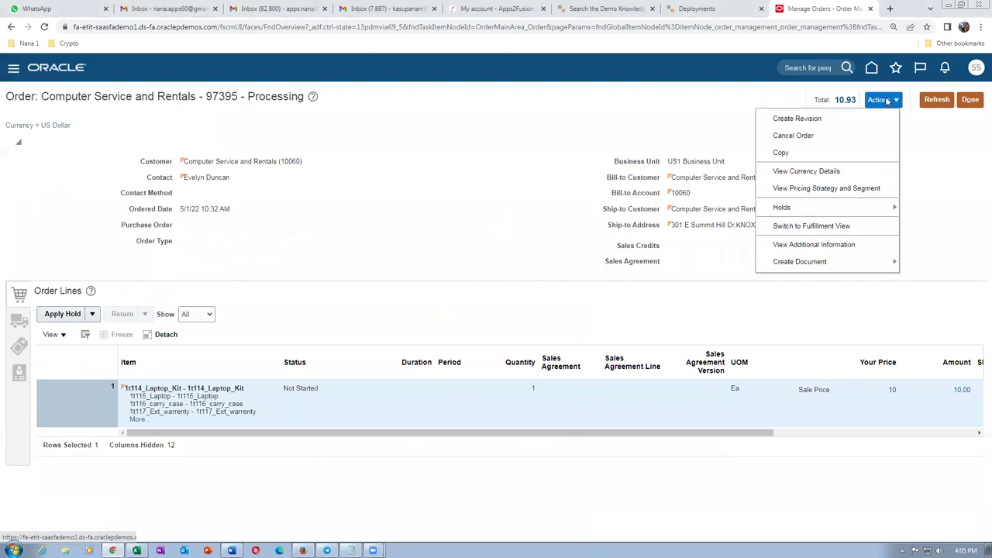
pyautogui.click(824, 224)
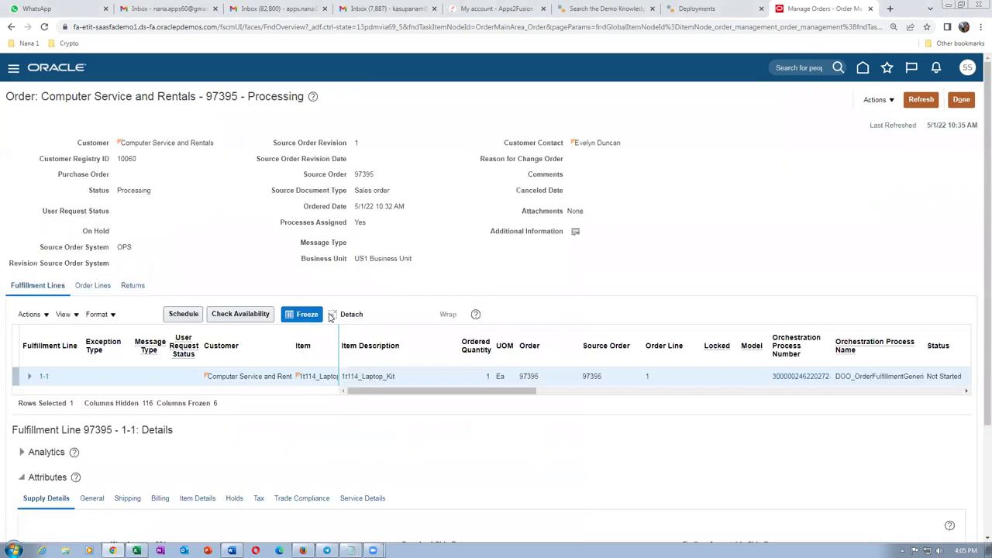
pyautogui.click(787, 379)
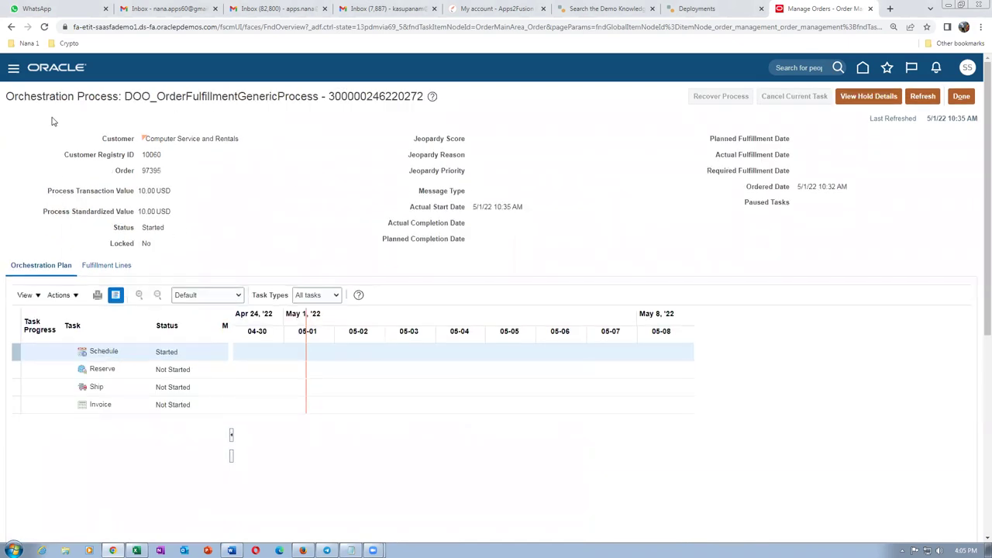
# Refresh the orchestration plan repeatedly to check the progress of the Schedule, Reserve, Ship and Invoice tasks
pyautogui.click(922, 98)
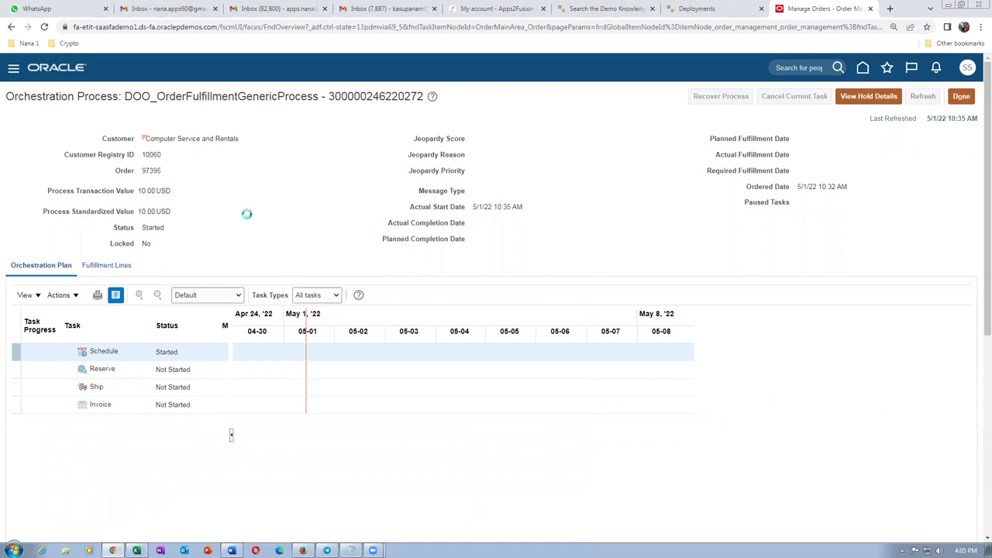
pyautogui.click(923, 95)
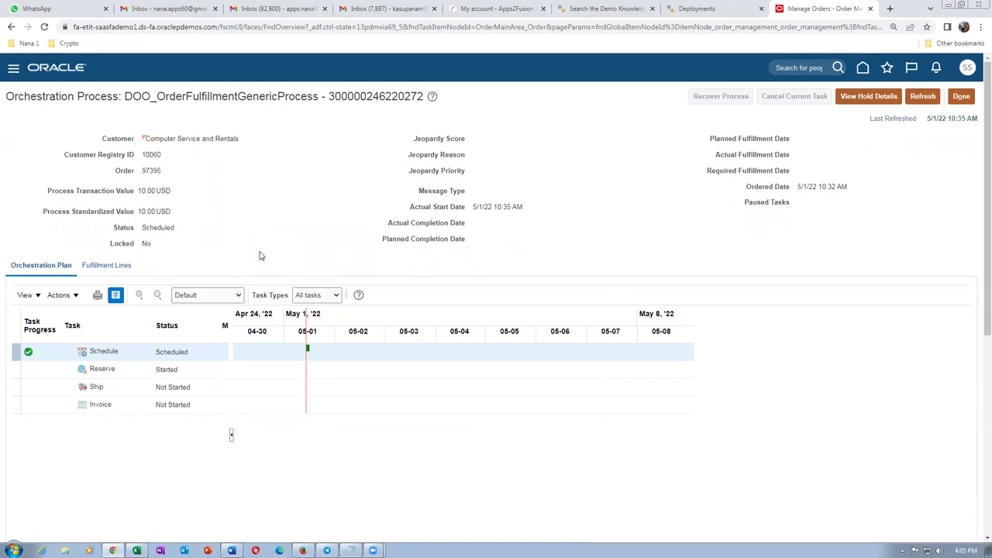
pyautogui.click(932, 97)
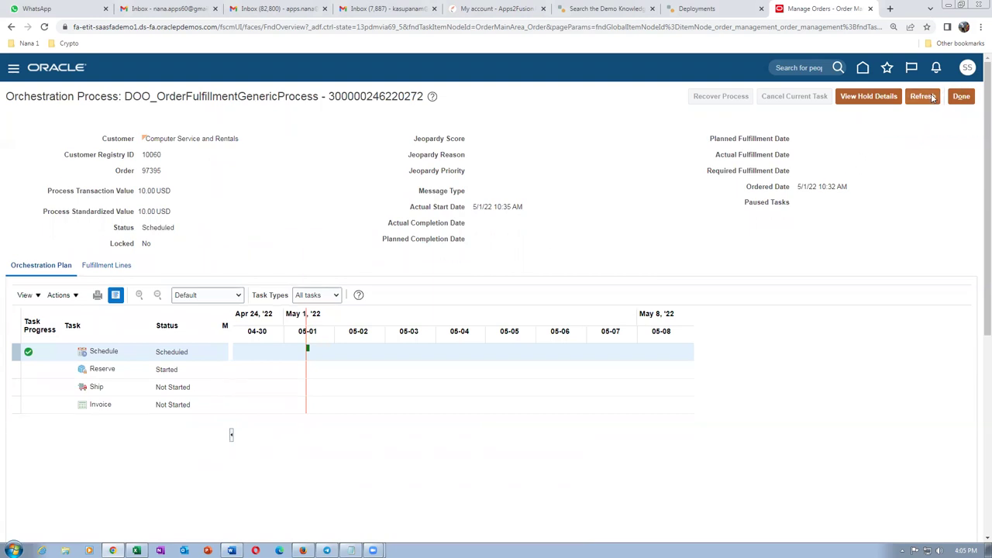
pyautogui.click(932, 97)
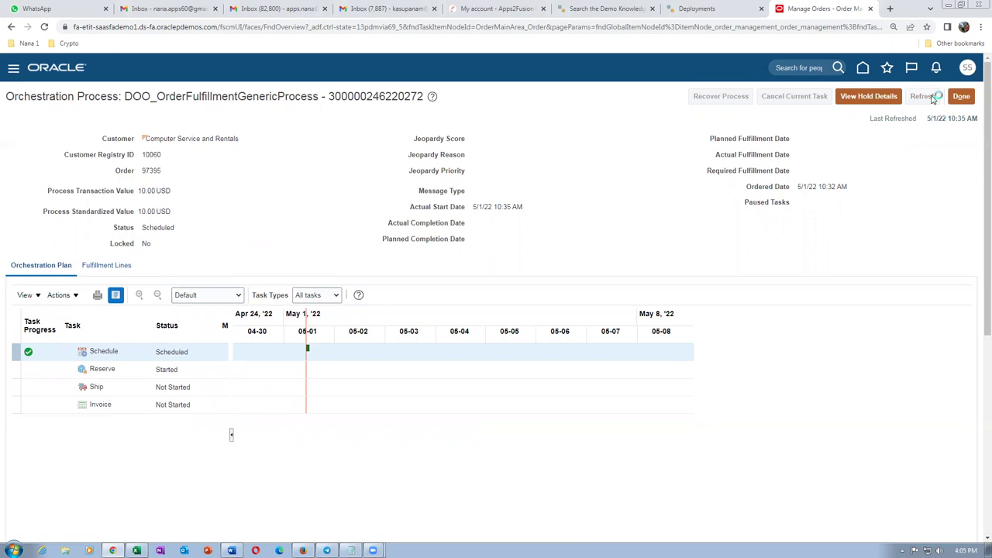
pyautogui.click(933, 98)
pyautogui.click(934, 99)
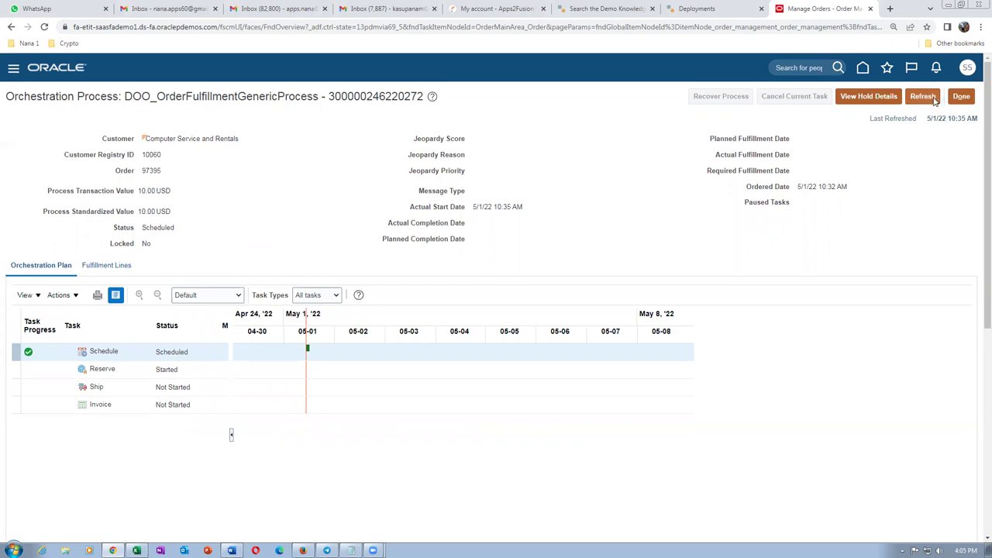
pyautogui.click(934, 100)
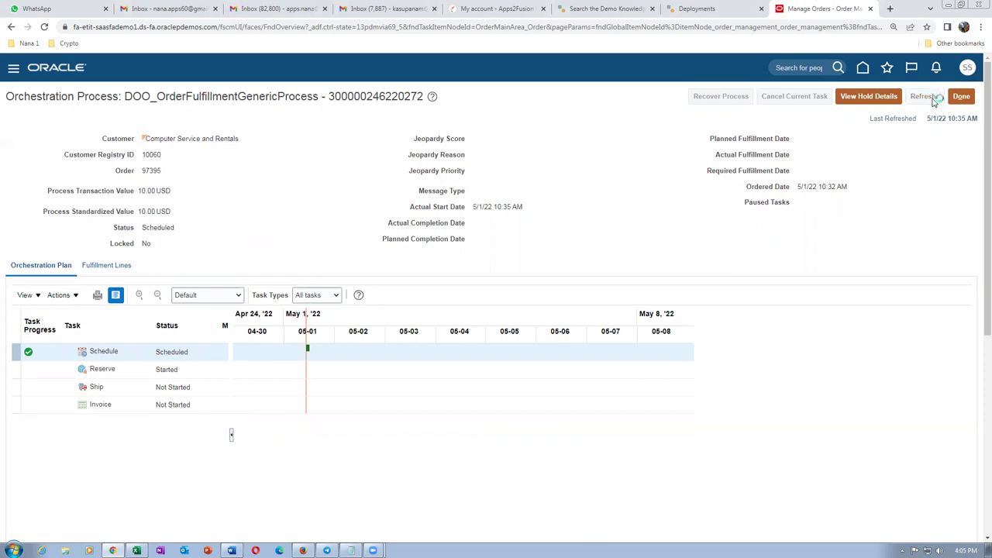
pyautogui.click(934, 100)
pyautogui.click(932, 101)
pyautogui.click(932, 101)
pyautogui.click(930, 101)
# Open the kit fulfillment line's model and refresh it to check the status of each component line
pyautogui.click(114, 267)
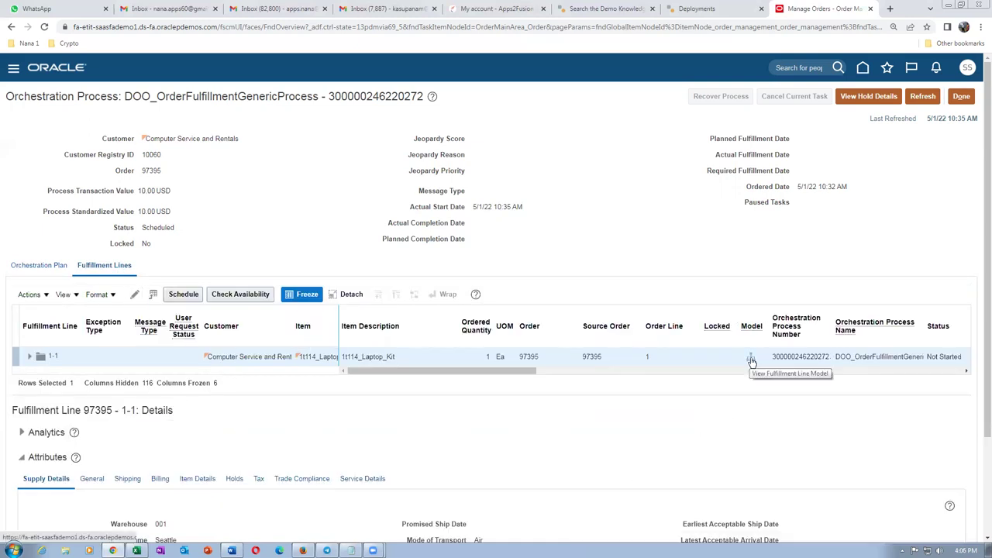
pyautogui.click(751, 360)
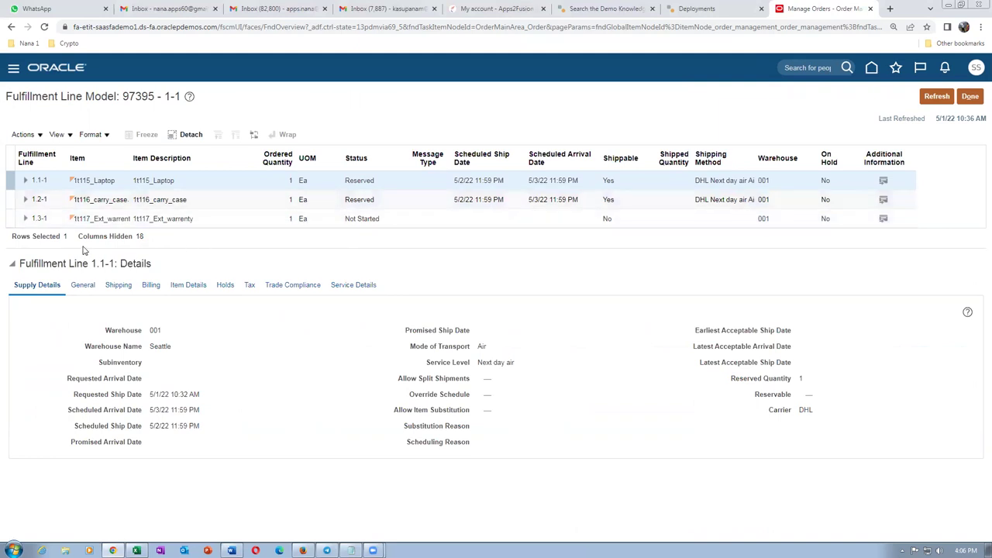
pyautogui.click(935, 104)
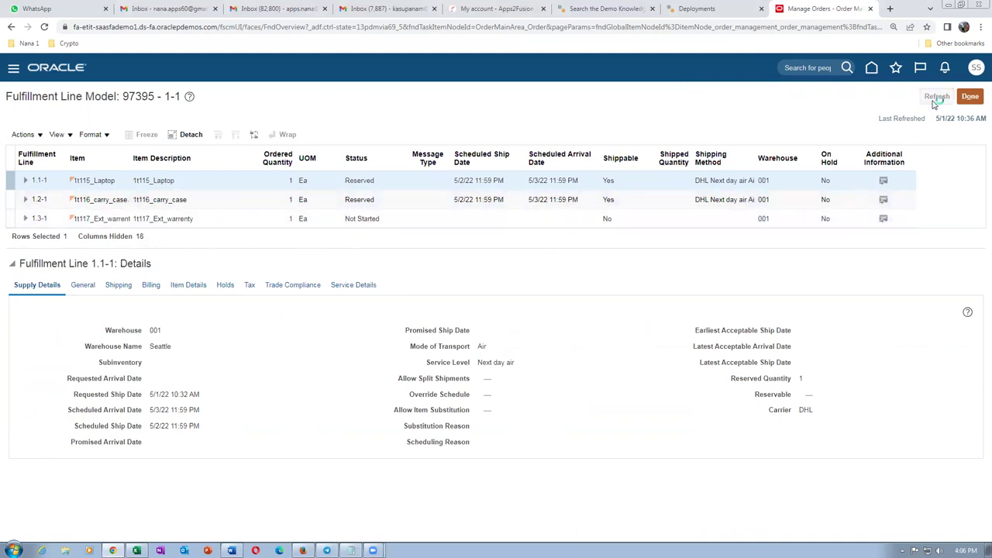
pyautogui.click(935, 104)
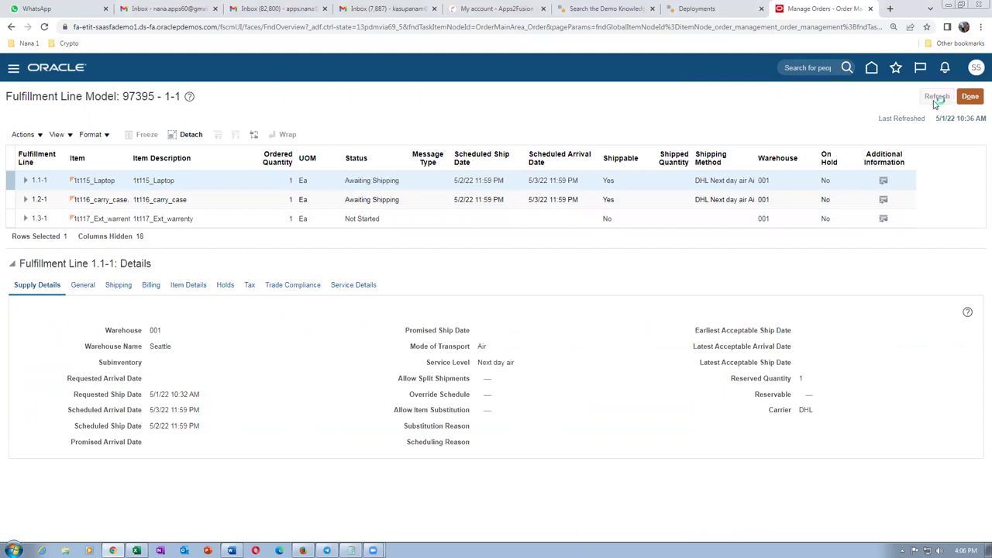
pyautogui.click(935, 103)
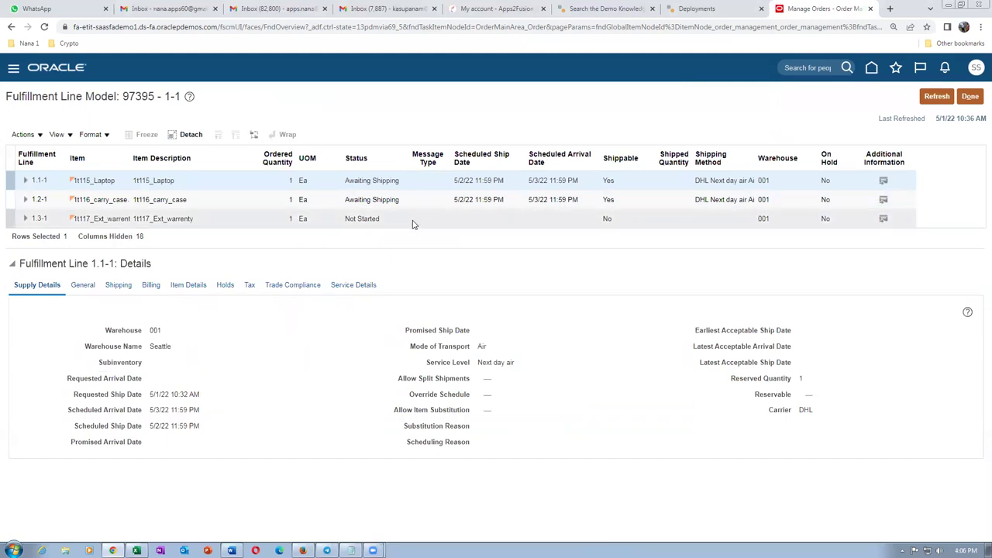
# Open Inventory Management in a duplicate browser tab and recheck the order number on the fulfillment line model page
pyautogui.rightClick(821, 10)
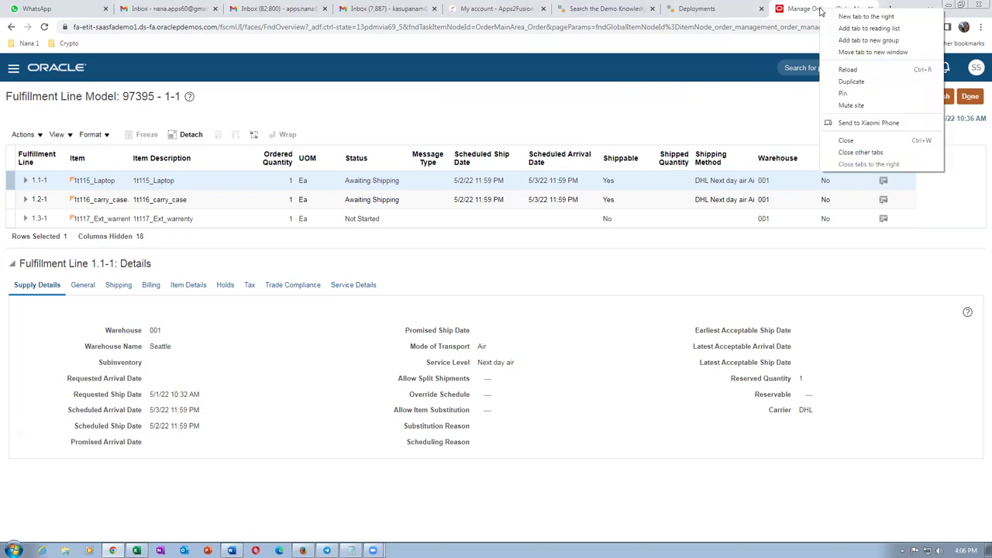
pyautogui.click(850, 82)
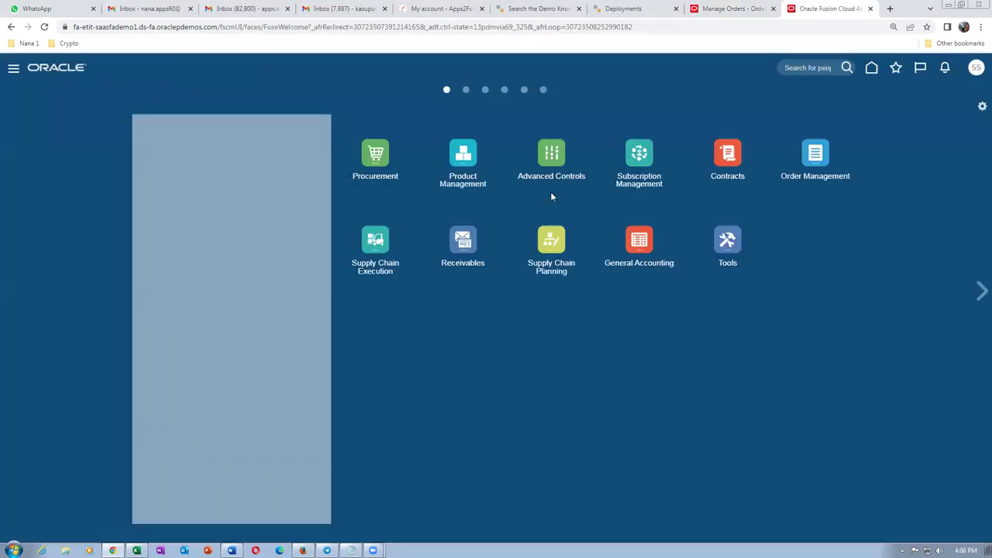
pyautogui.click(897, 68)
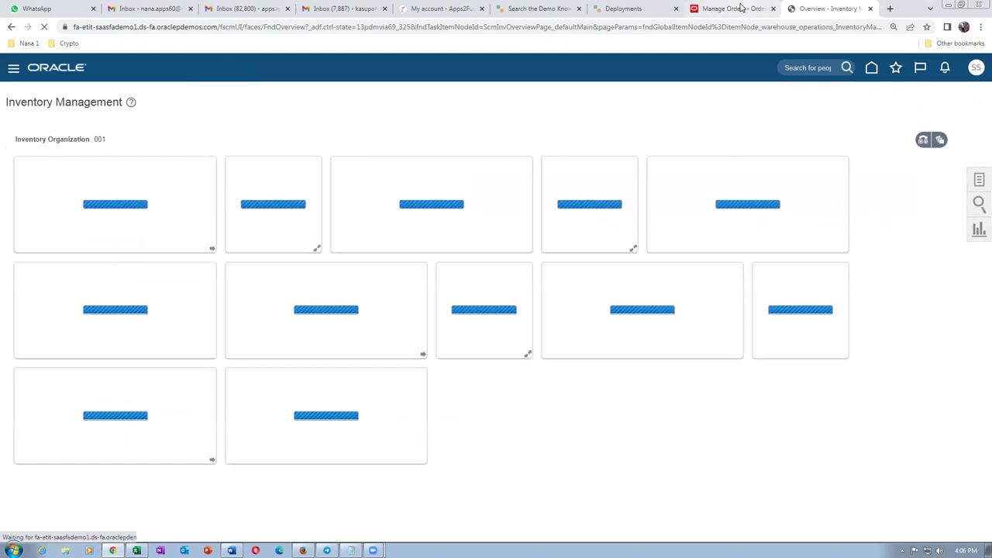
pyautogui.click(732, 9)
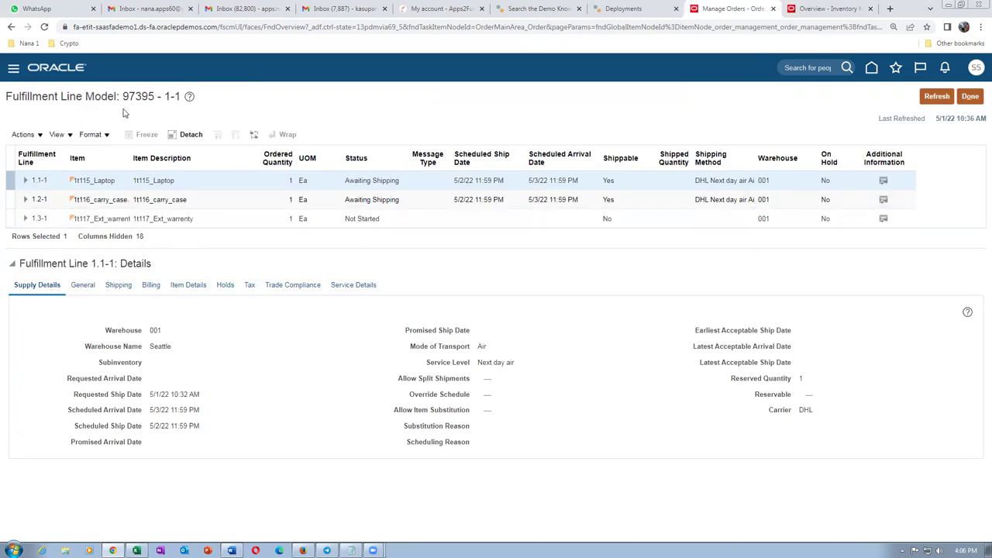
# Show the Shipments tasks in Inventory Management and open Manage Shipment Lines
pyautogui.click(808, 8)
pyautogui.click(978, 181)
pyautogui.click(889, 96)
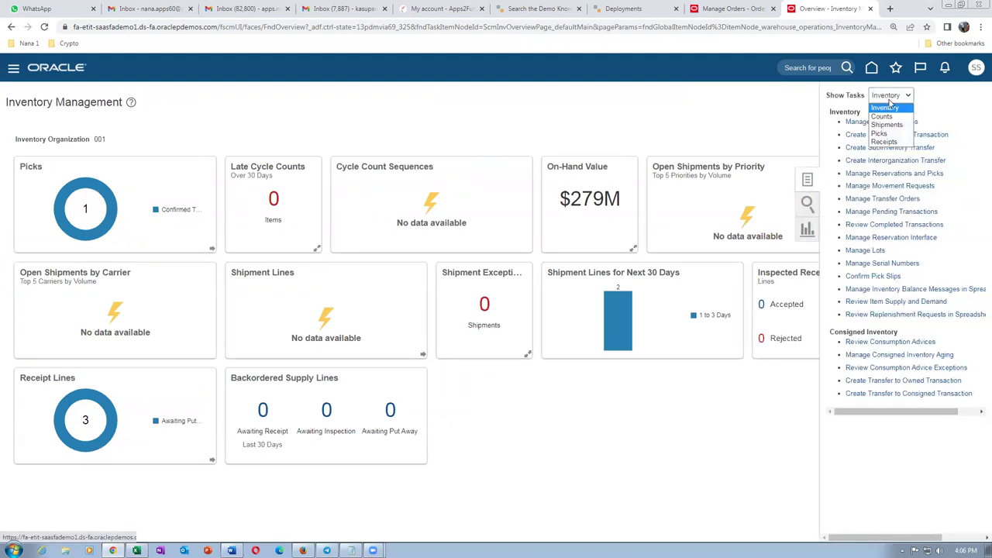
pyautogui.click(891, 130)
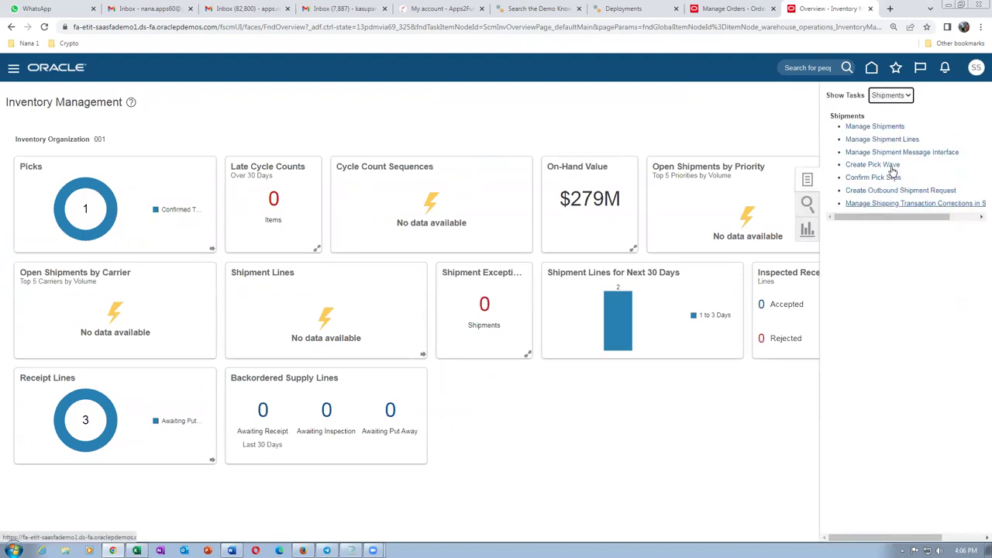
pyautogui.click(891, 139)
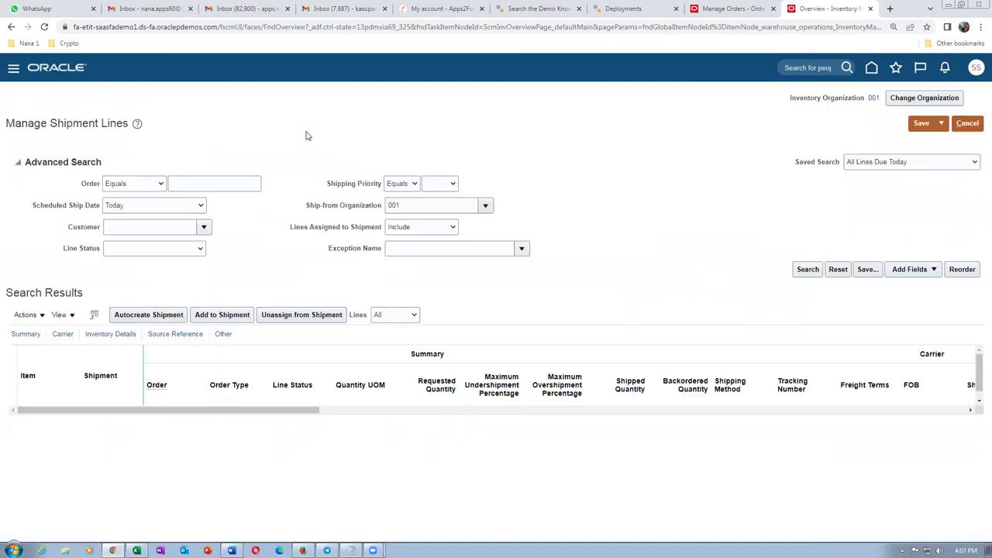
# Search the shipment lines by the sales order number, with the scheduled ship date condition set to Before
pyautogui.click(236, 186)
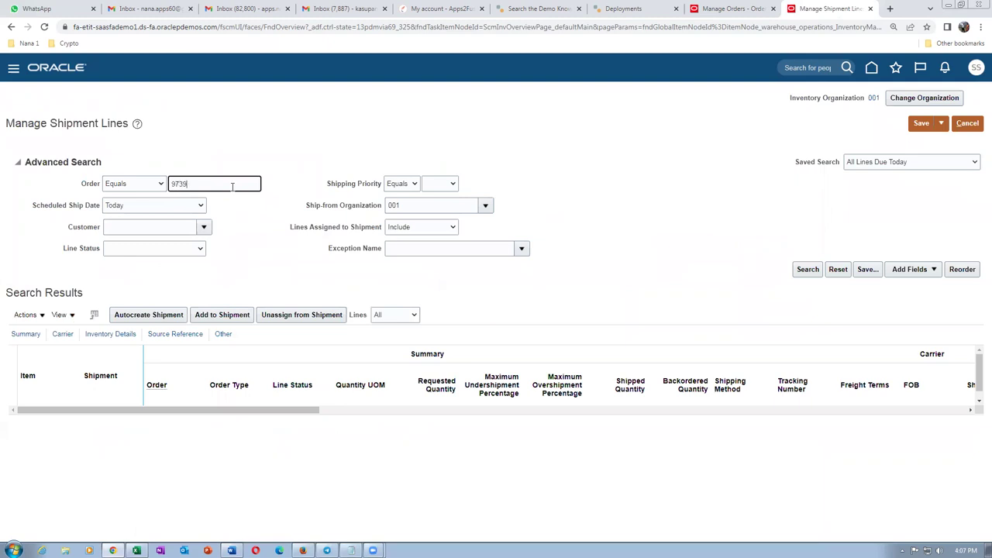
pyautogui.click(126, 205)
pyautogui.click(128, 220)
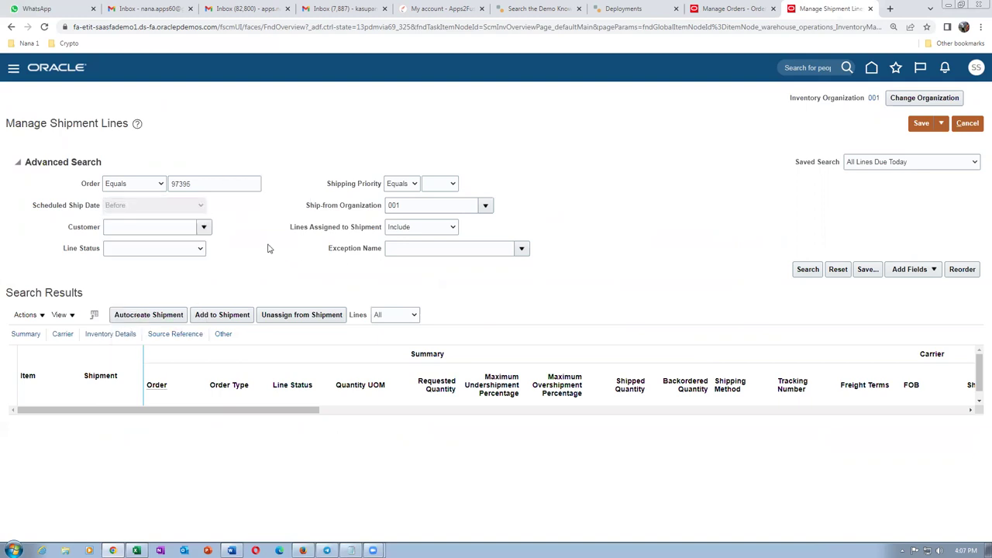
pyautogui.click(814, 268)
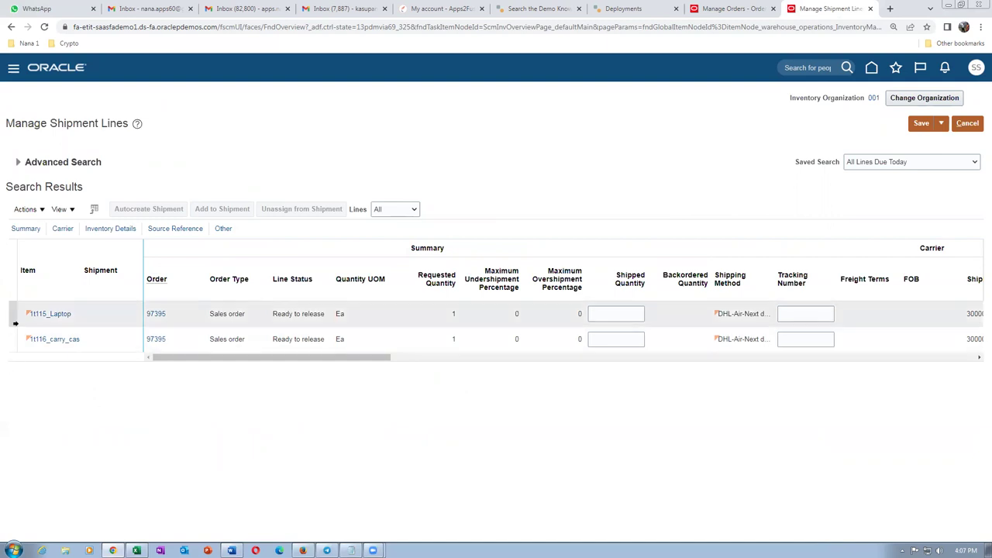
# Autocreate one shipment for the 1t115_Laptop and 1t116_carry_case lines
pyautogui.click(13, 316)
pyautogui.keyDown('shift'); pyautogui.click(9, 339); pyautogui.keyUp('shift')
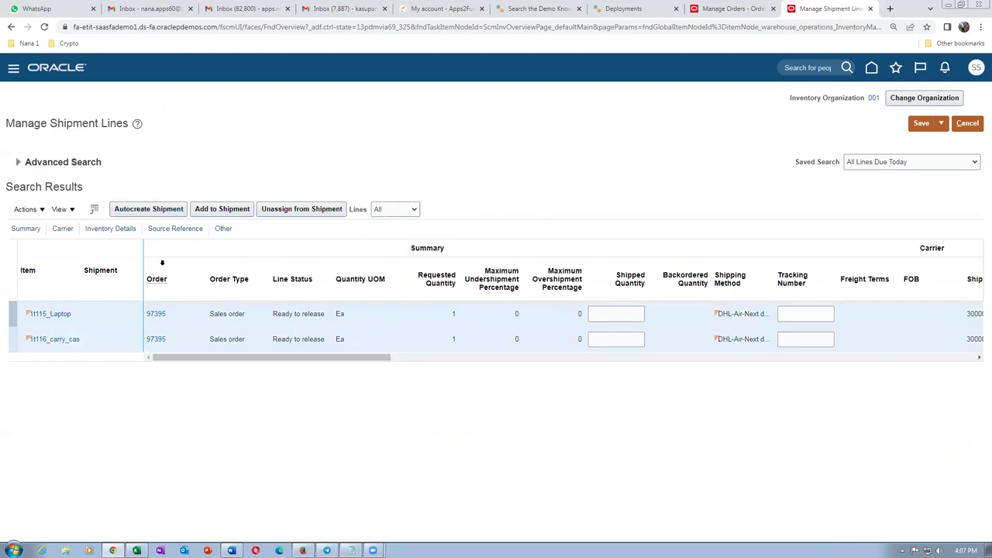
pyautogui.click(161, 212)
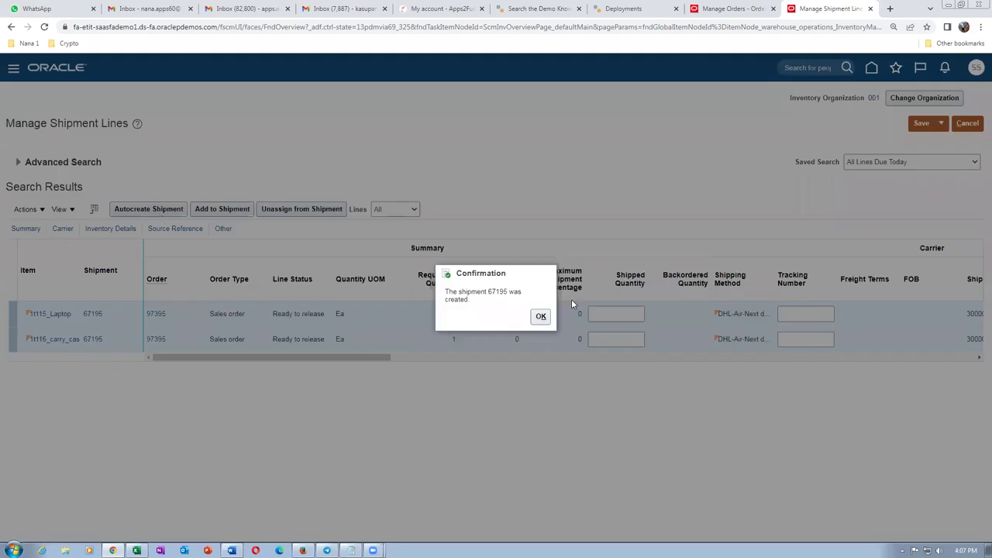
pyautogui.click(540, 316)
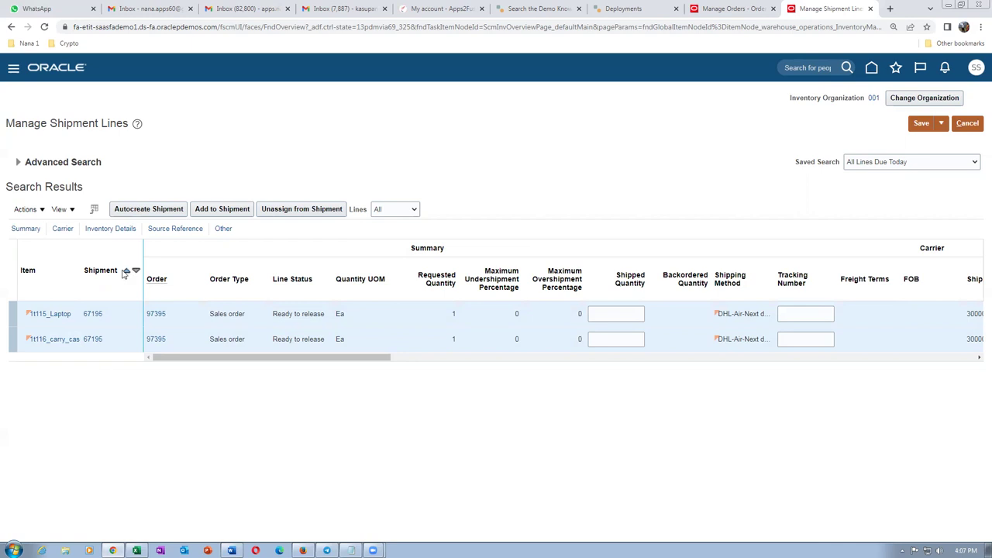
# Open the new shipment from the laptop line and submit a pick release for it
pyautogui.click(94, 315)
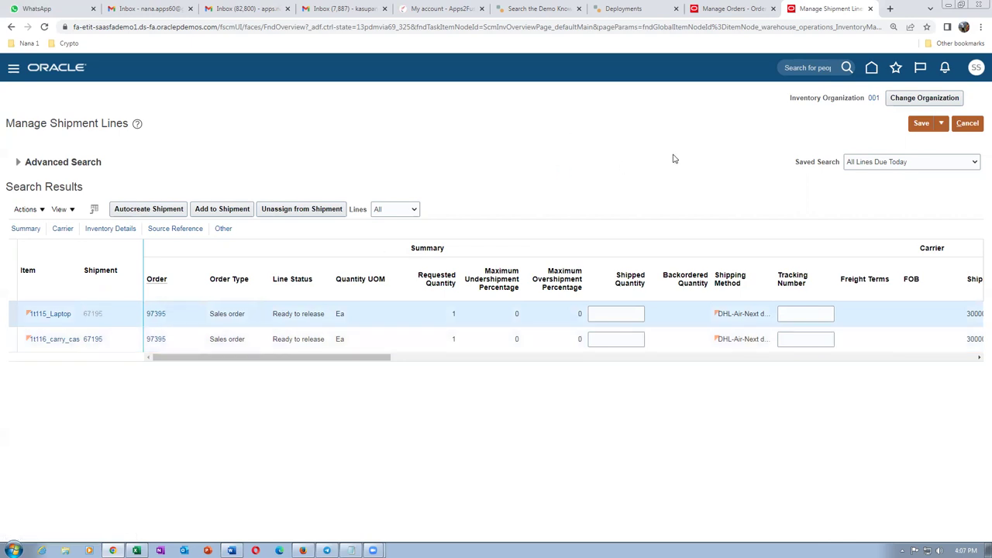
pyautogui.click(872, 124)
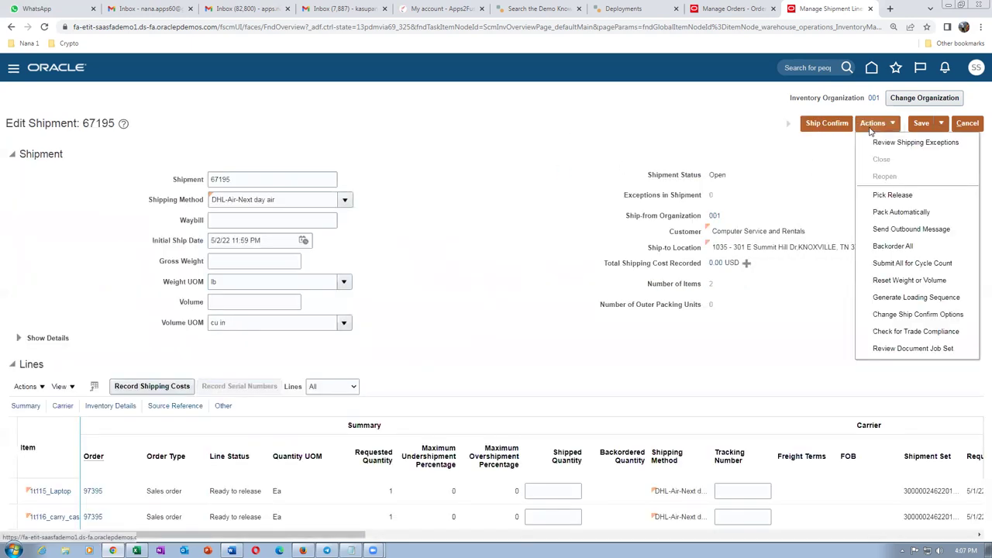
pyautogui.click(892, 195)
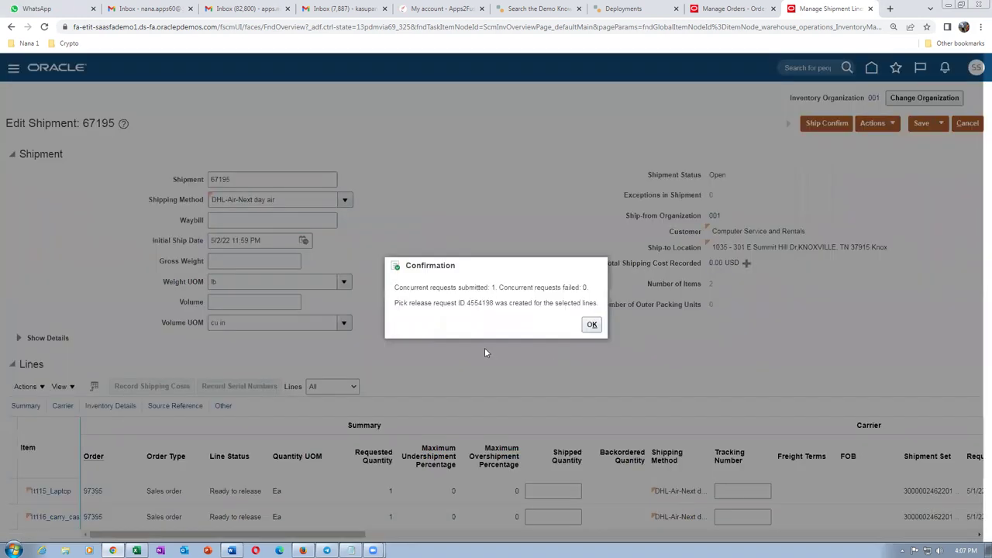
# Acknowledge the pick release confirmation and save and close the shipment
pyautogui.click(591, 326)
pyautogui.click(591, 325)
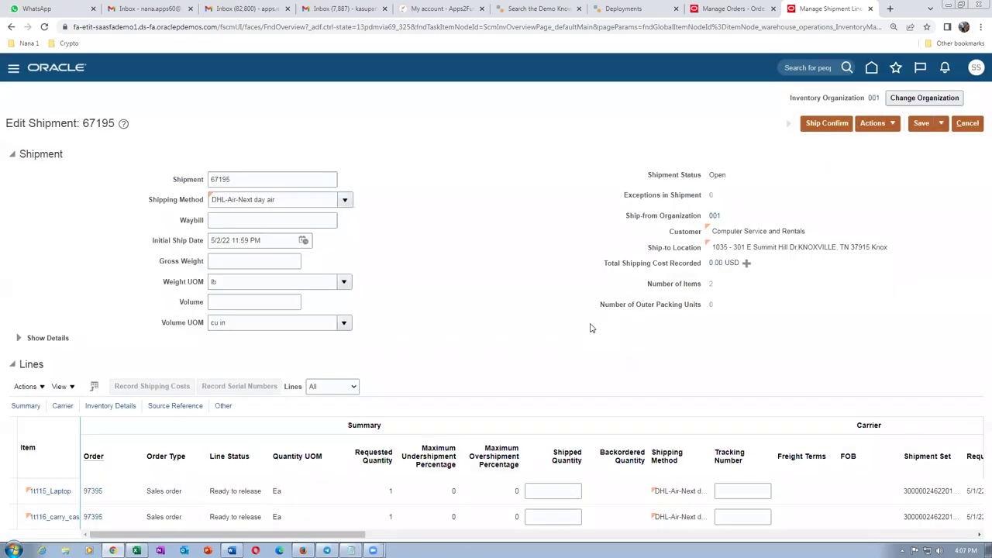
pyautogui.click(940, 124)
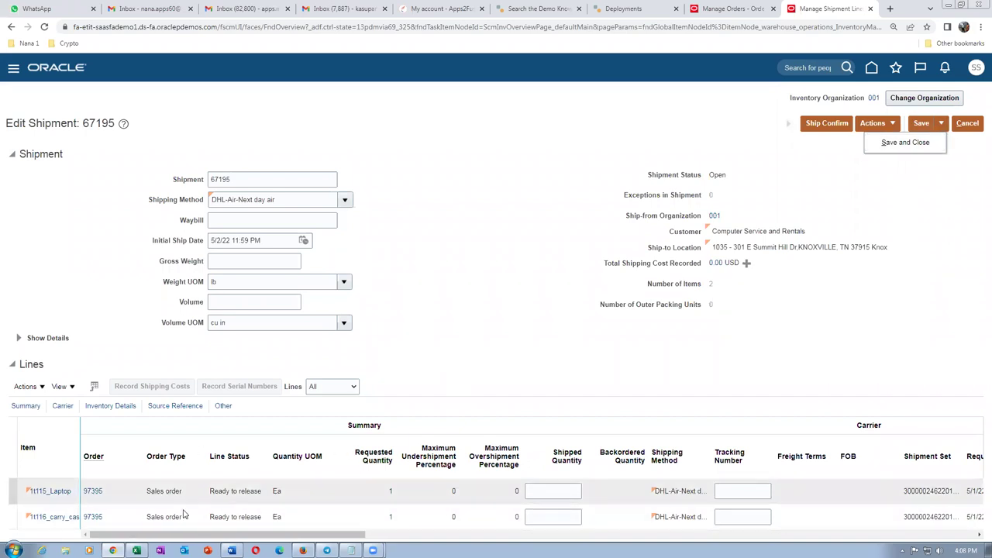
pyautogui.click(915, 145)
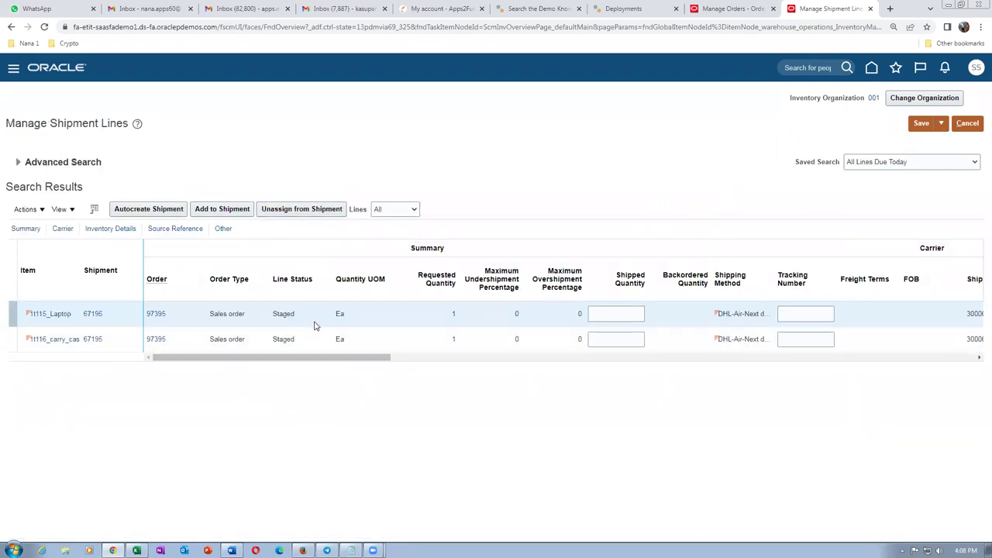
# Reopen the shipment from the laptop line, ship confirm it despite the weight and volume warnings, and save and close the shipment lines
pyautogui.click(93, 313)
pyautogui.click(821, 123)
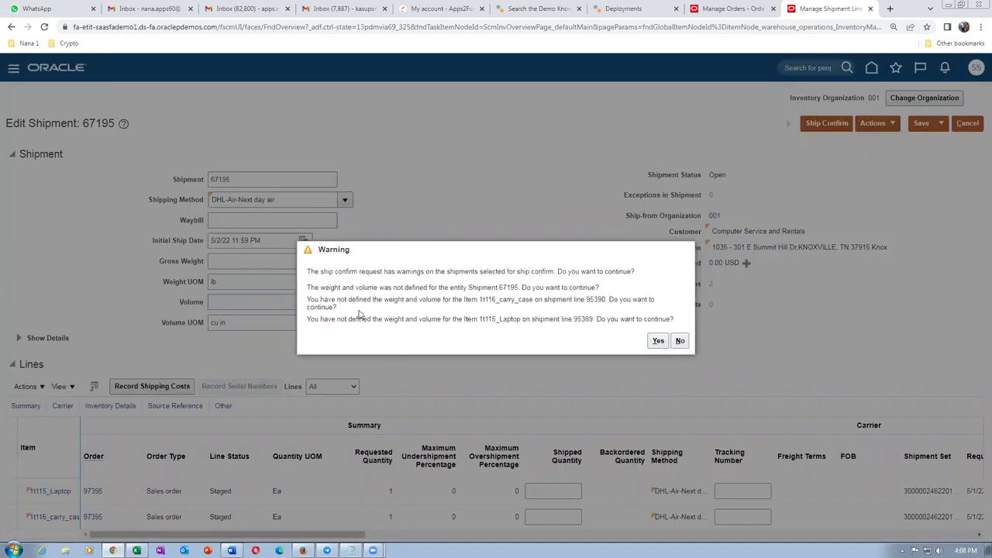
pyautogui.moveTo(328, 288); pyautogui.dragTo(440, 299)
pyautogui.moveTo(387, 318); pyautogui.dragTo(439, 319)
pyautogui.click(657, 340)
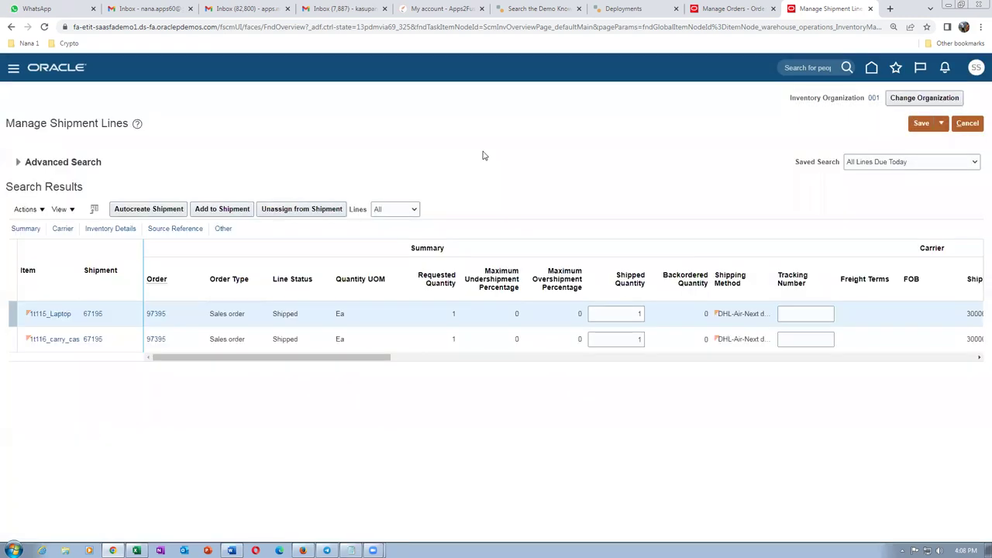
pyautogui.click(941, 124)
pyautogui.click(945, 139)
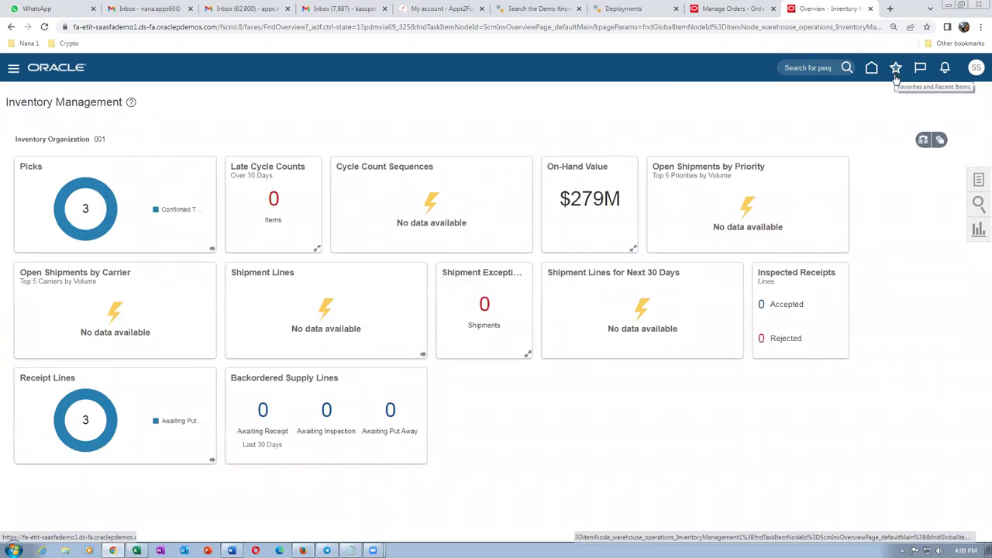
# Open the scheduled processes from the favorites, enlarge the results list, and view the Manage Shipment Interface and Send Shipment Advice details
pyautogui.click(896, 74)
pyautogui.click(707, 224)
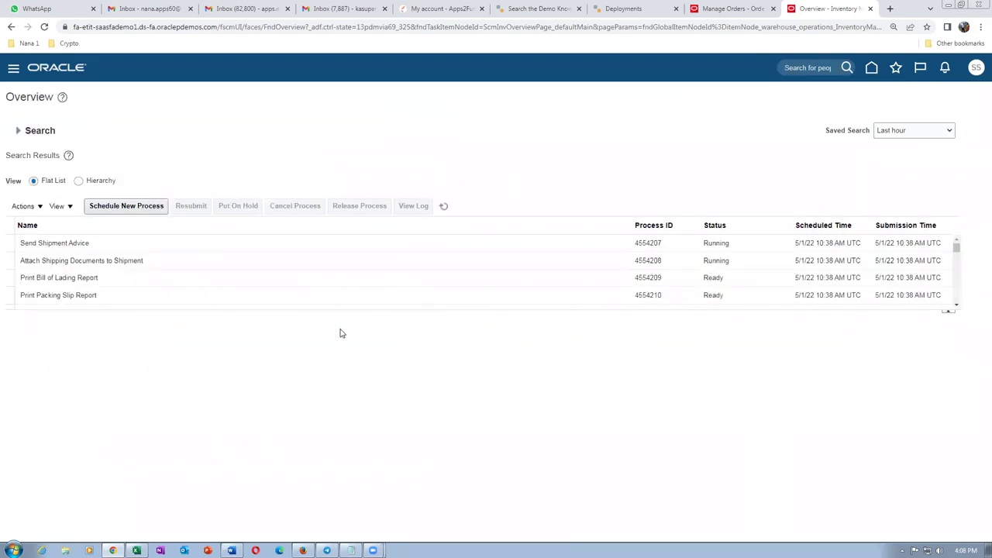
pyautogui.moveTo(350, 316); pyautogui.dragTo(349, 384)
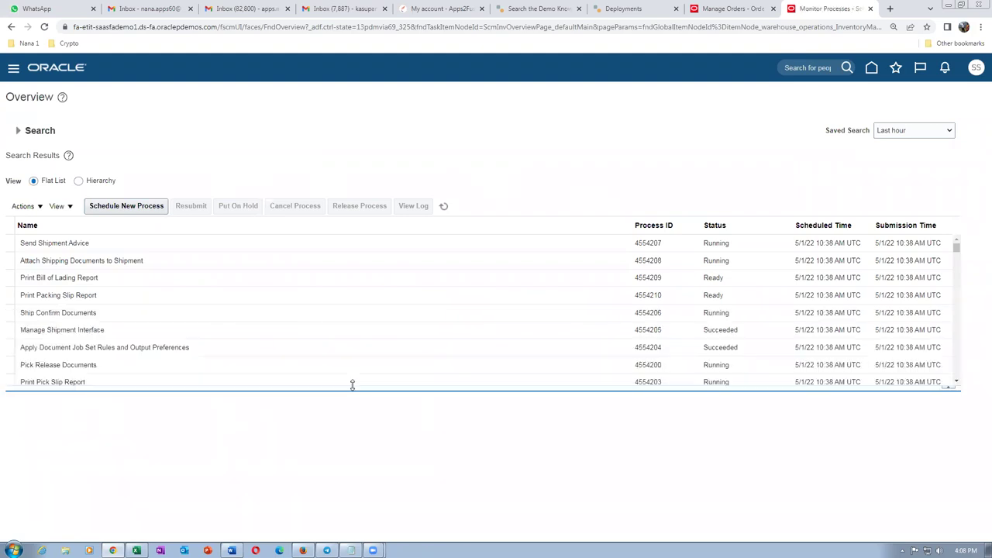
pyautogui.click(126, 331)
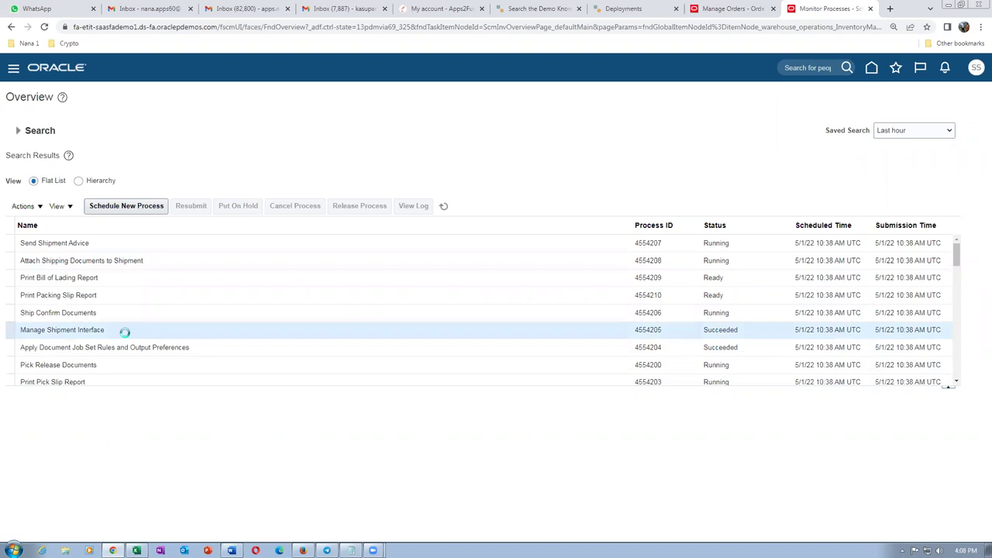
pyautogui.click(107, 245)
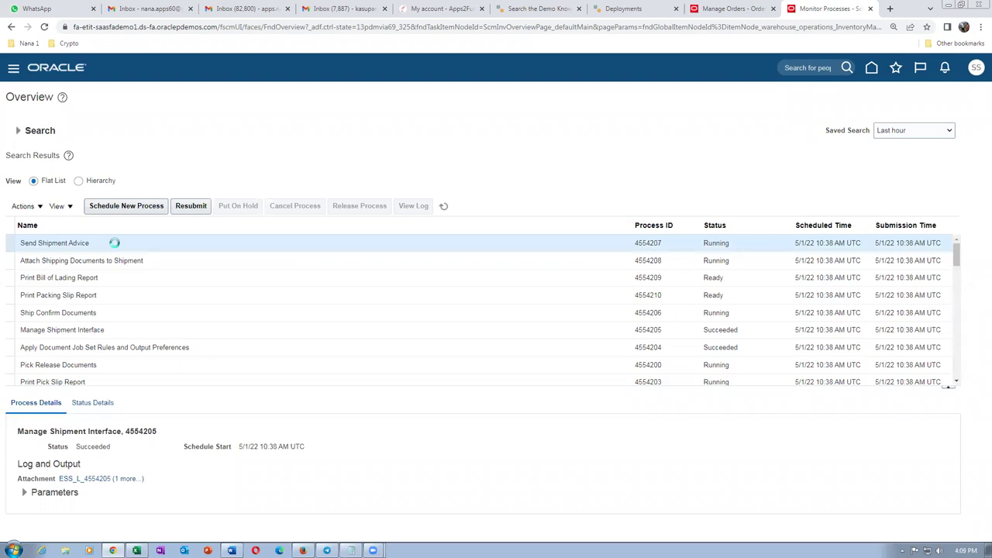
# Refresh the scheduled process list repeatedly to check the status of Send Shipment Advice and the other shipping jobs
pyautogui.click(443, 207)
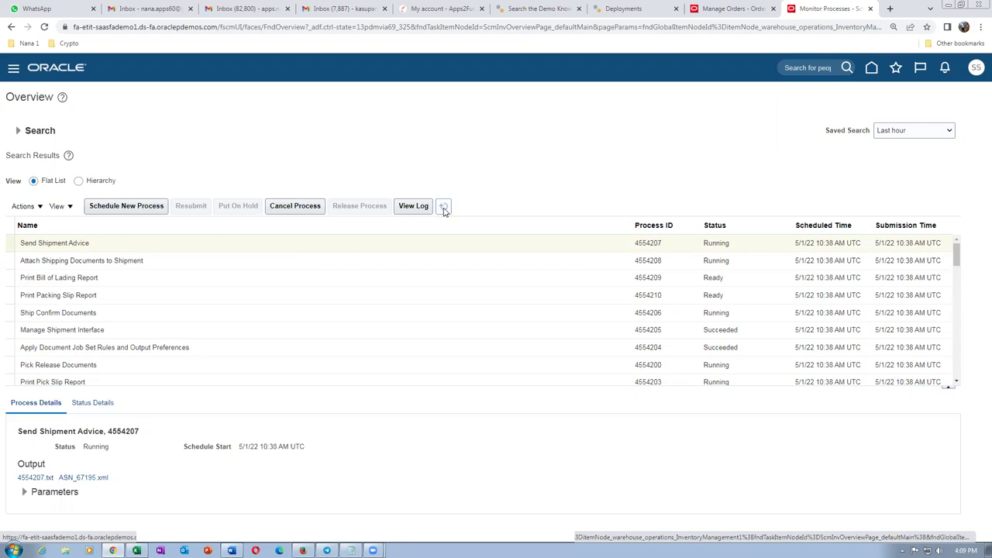
pyautogui.click(444, 208)
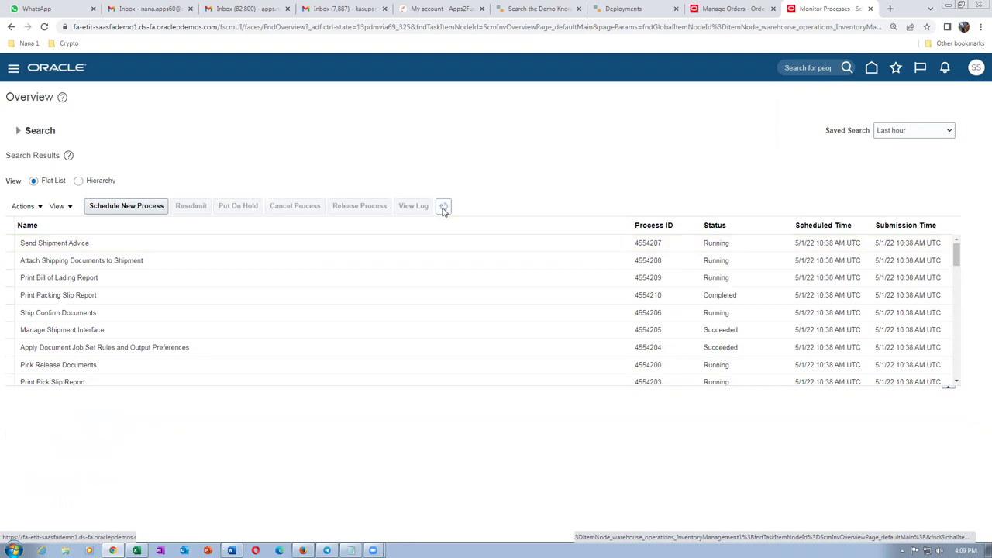
pyautogui.click(444, 208)
pyautogui.click(443, 208)
pyautogui.click(443, 209)
pyautogui.click(443, 209)
pyautogui.click(445, 210)
pyautogui.click(444, 208)
pyautogui.click(446, 210)
pyautogui.click(447, 210)
# Return to the order's Fulfillment Line Model page and refresh the status of the kit's component lines
pyautogui.click(736, 9)
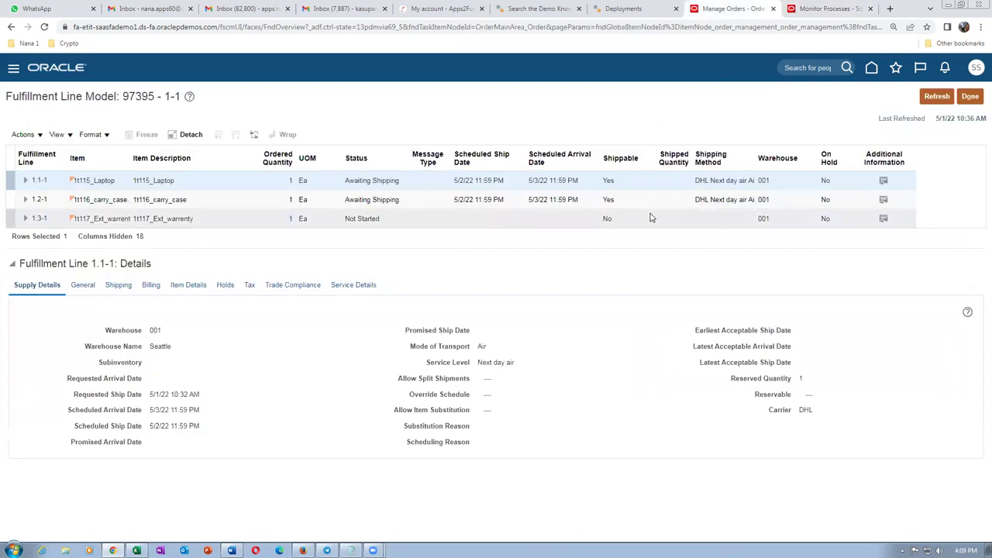
pyautogui.click(936, 96)
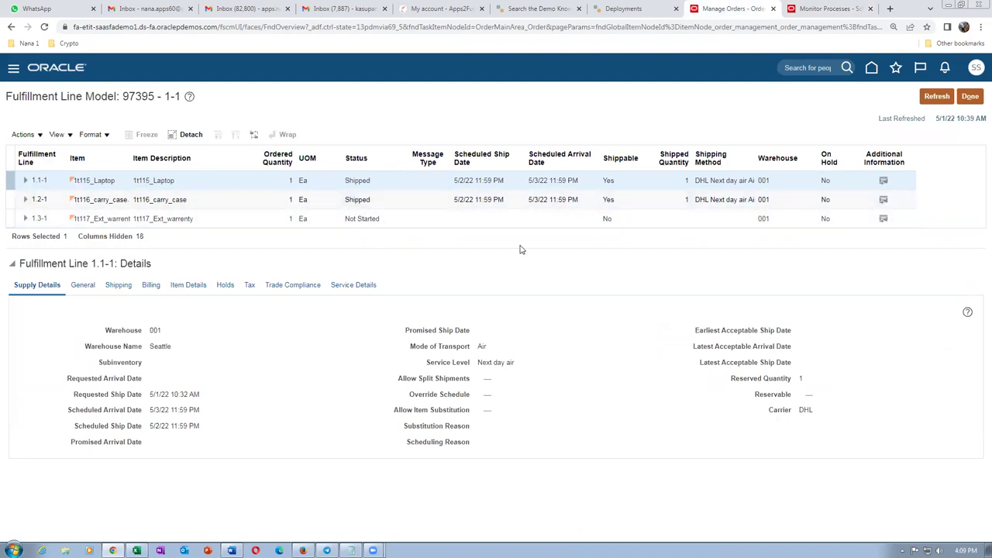
pyautogui.click(935, 99)
pyautogui.click(937, 97)
# Go back to the orchestration process and refresh its orchestration plan to check the task statuses
pyautogui.click(970, 97)
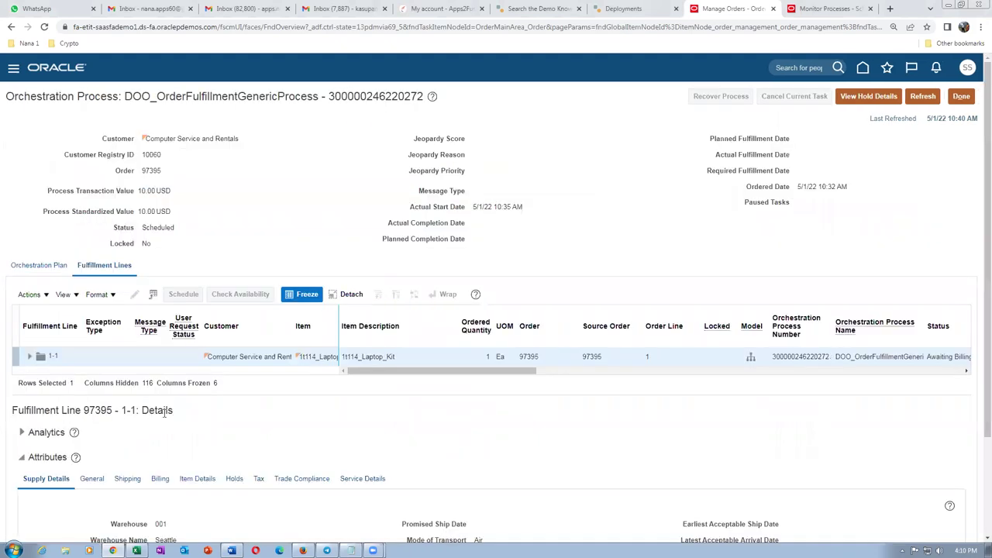
pyautogui.click(35, 266)
pyautogui.click(918, 99)
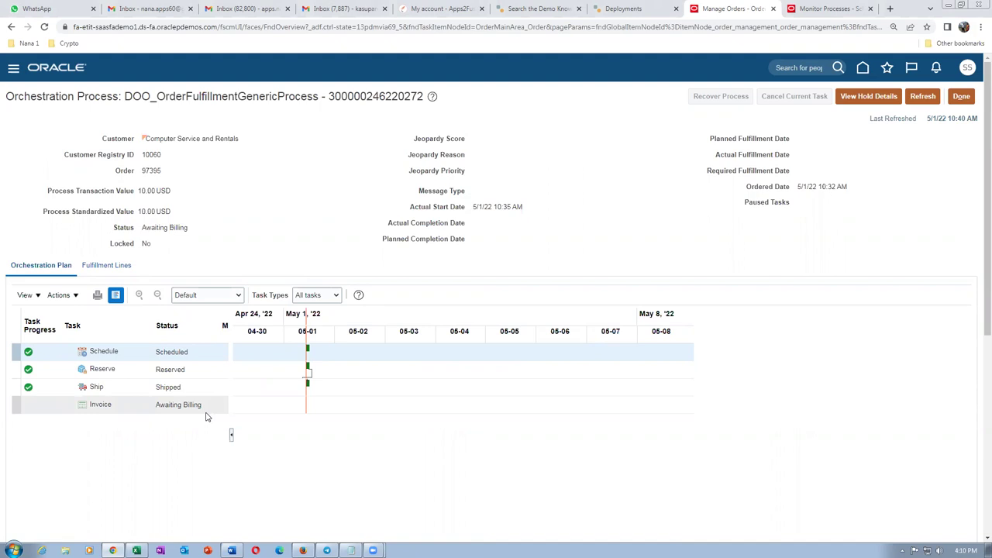
# Expand the 1t114_Laptop_Kit fulfillment line, refresh it, and check the status and value columns of its components, including the extended warranty
pyautogui.click(100, 268)
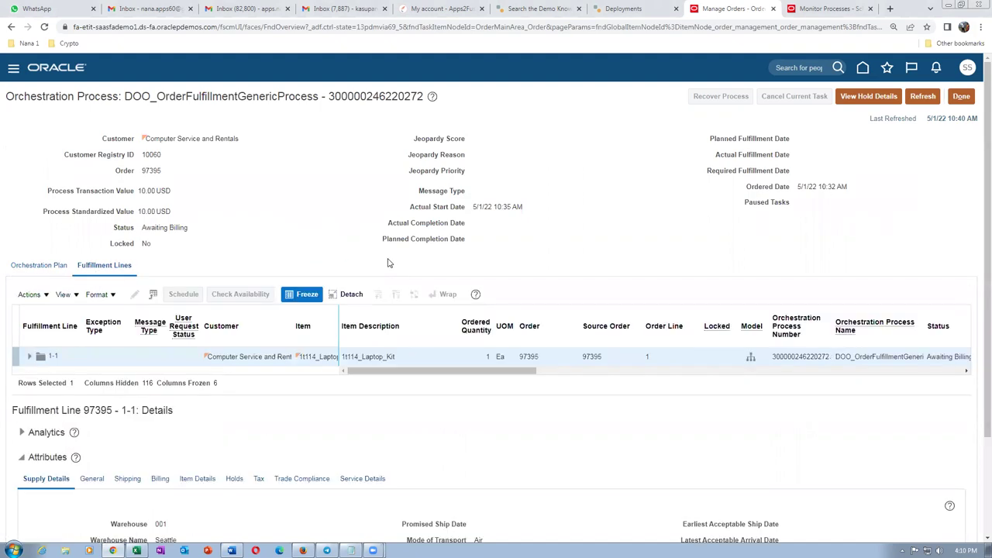
pyautogui.click(30, 356)
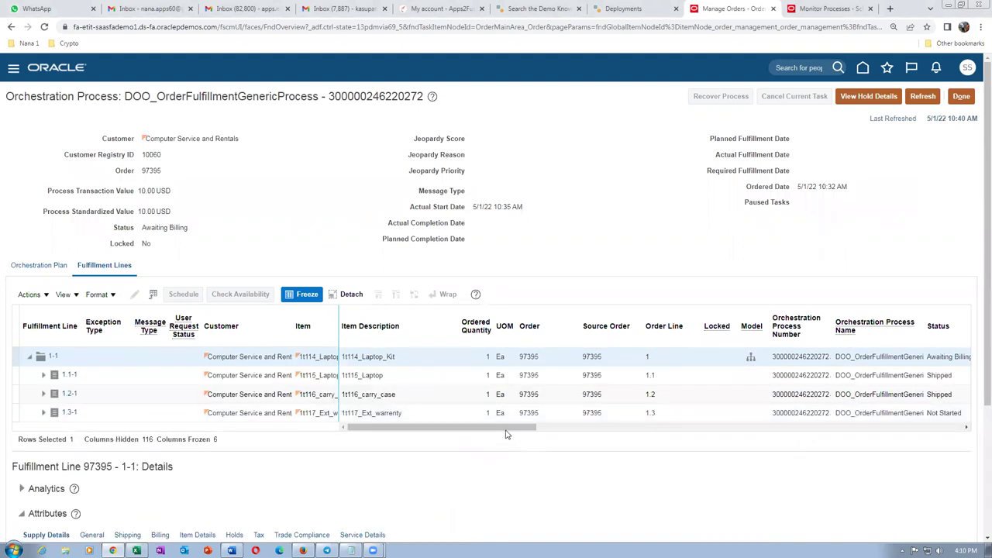
pyautogui.moveTo(496, 431); pyautogui.dragTo(542, 434)
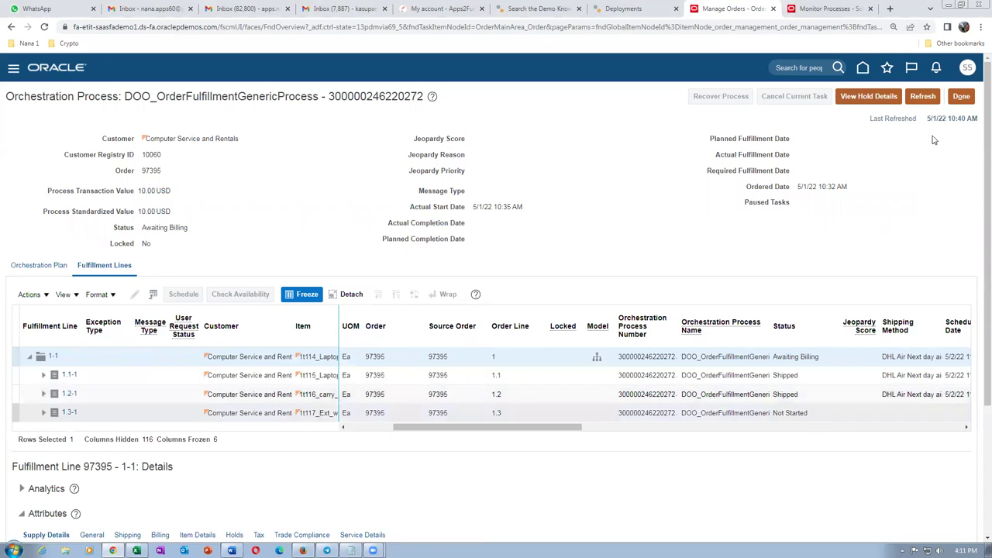
pyautogui.click(923, 96)
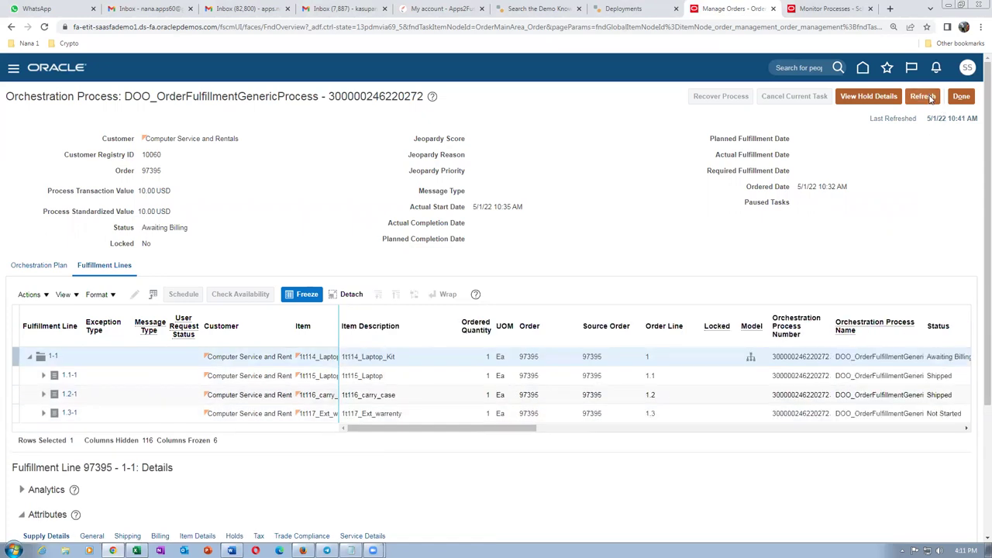
pyautogui.click(455, 415)
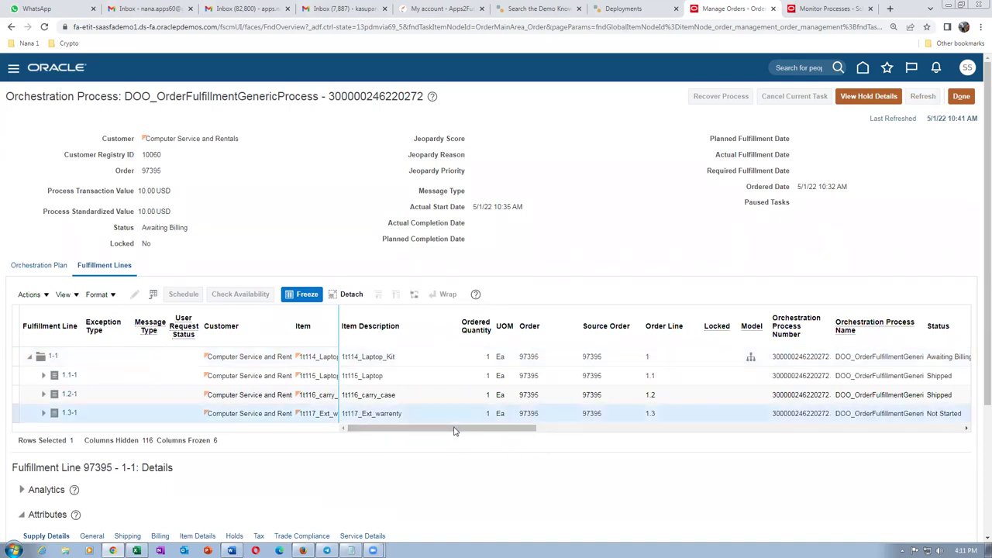
pyautogui.moveTo(474, 432); pyautogui.dragTo(586, 443)
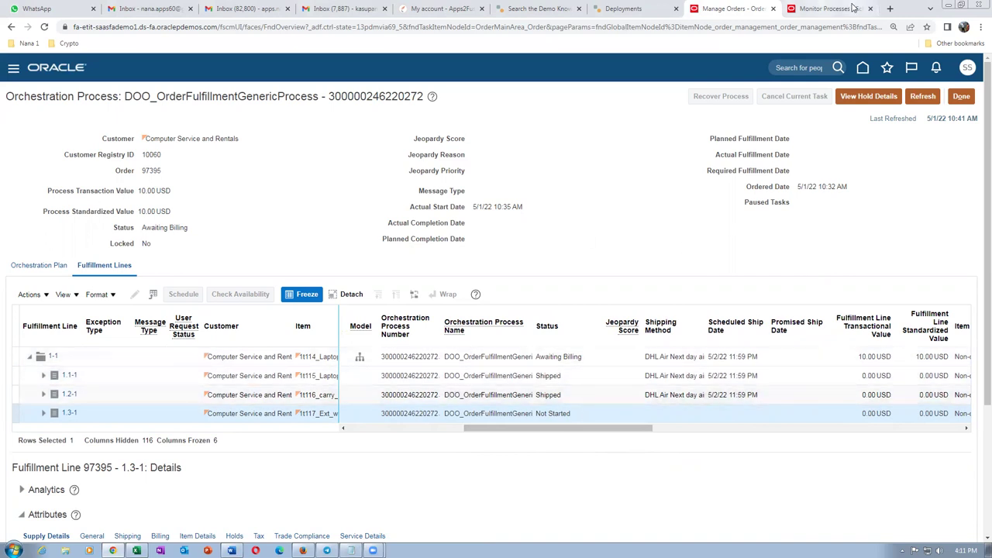
# Schedule a new process of type Job, searching for "import%auto%" and selecting Import AutoInvoice
pyautogui.click(826, 10)
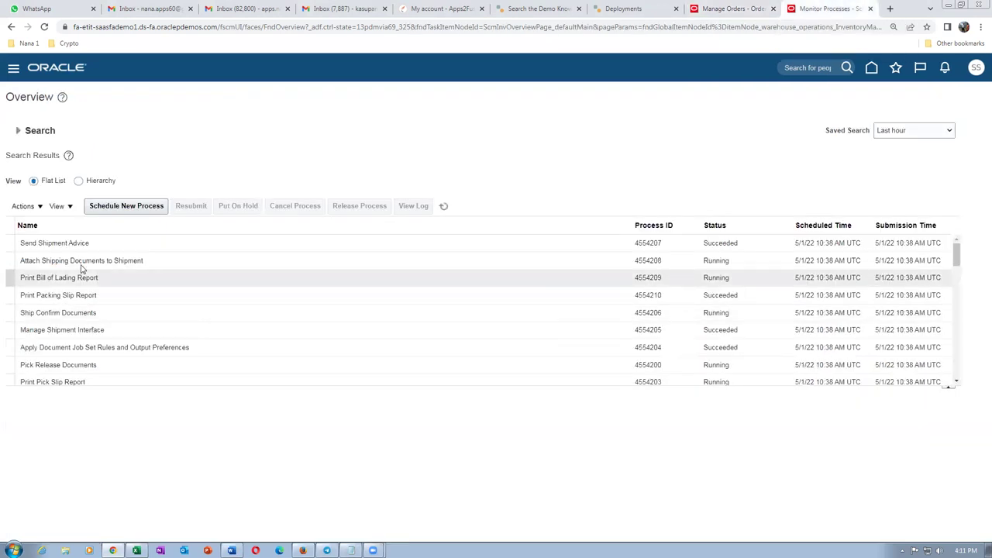
pyautogui.click(122, 207)
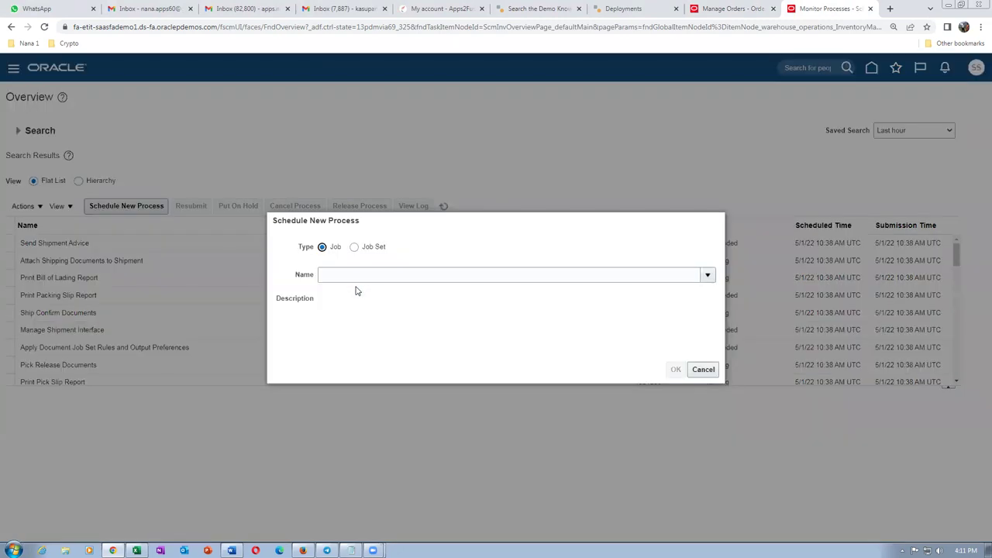
pyautogui.click(354, 274)
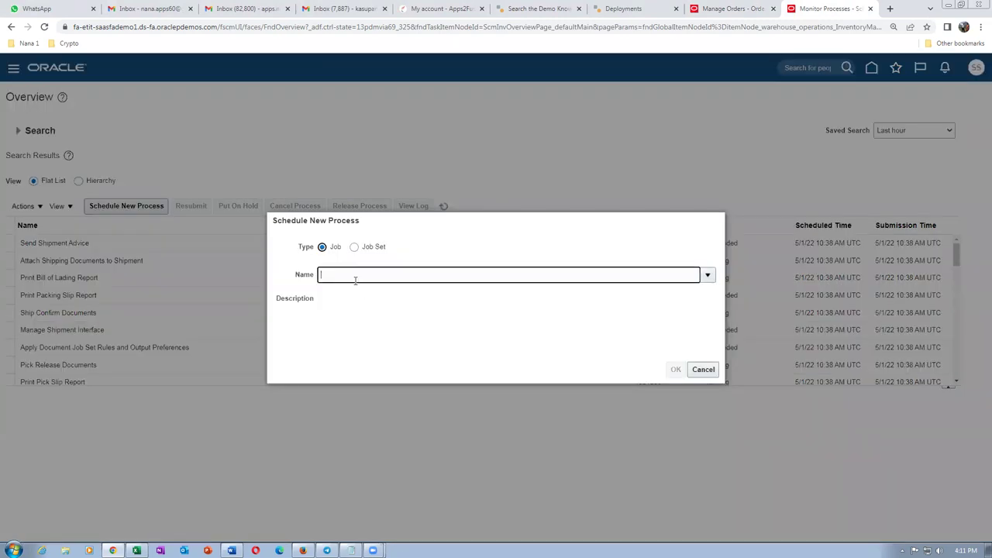
pyautogui.write('import%auto%')
pyautogui.press('Tab')
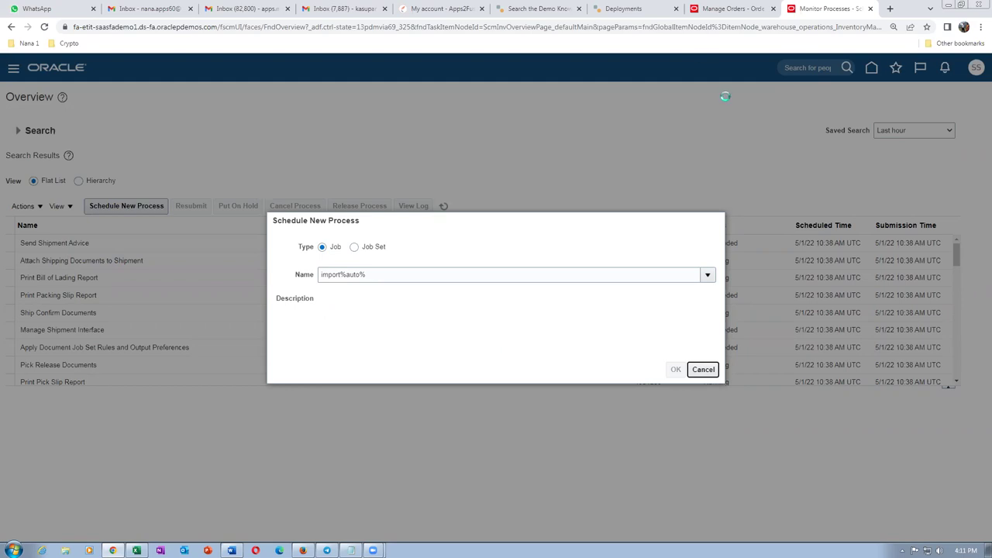
pyautogui.click(729, 9)
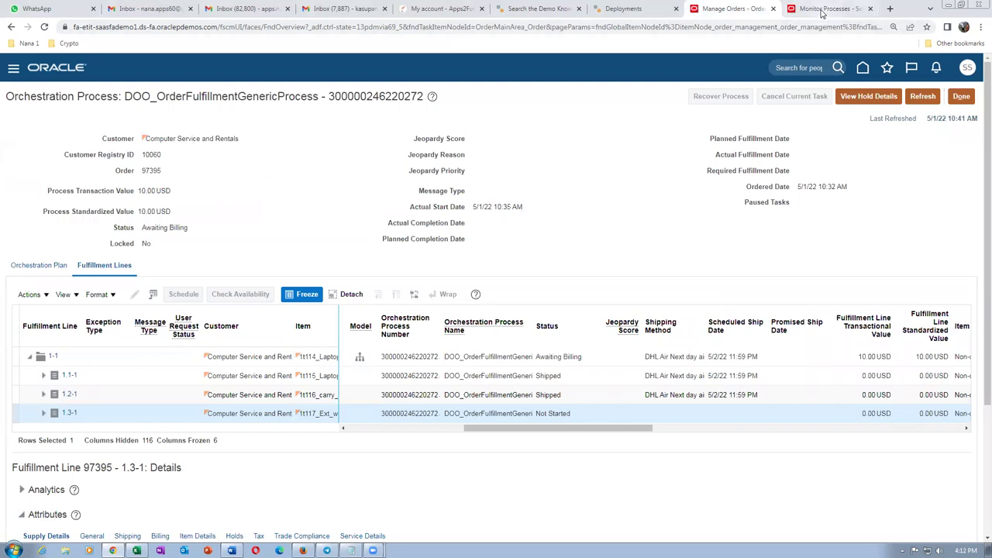
pyautogui.click(823, 10)
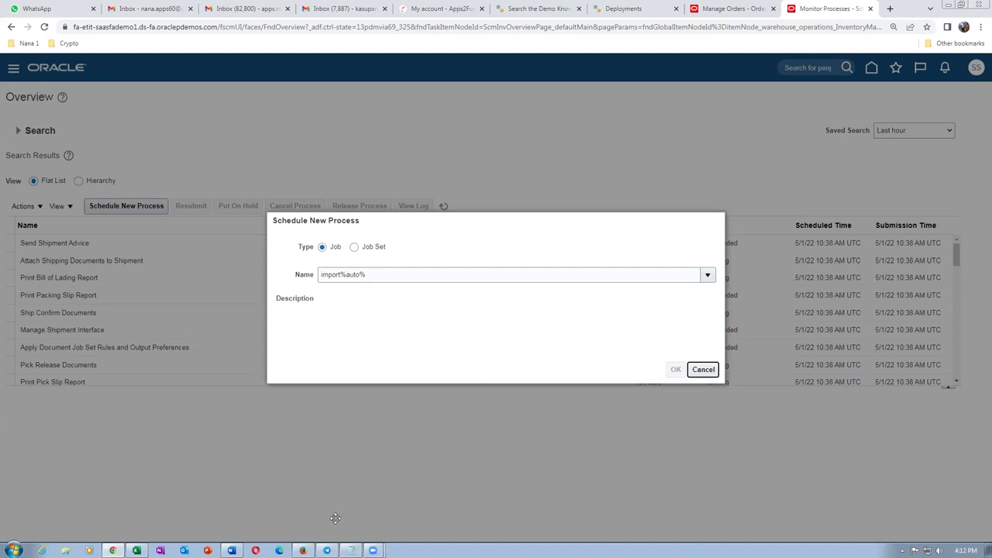
pyautogui.press('Tab')
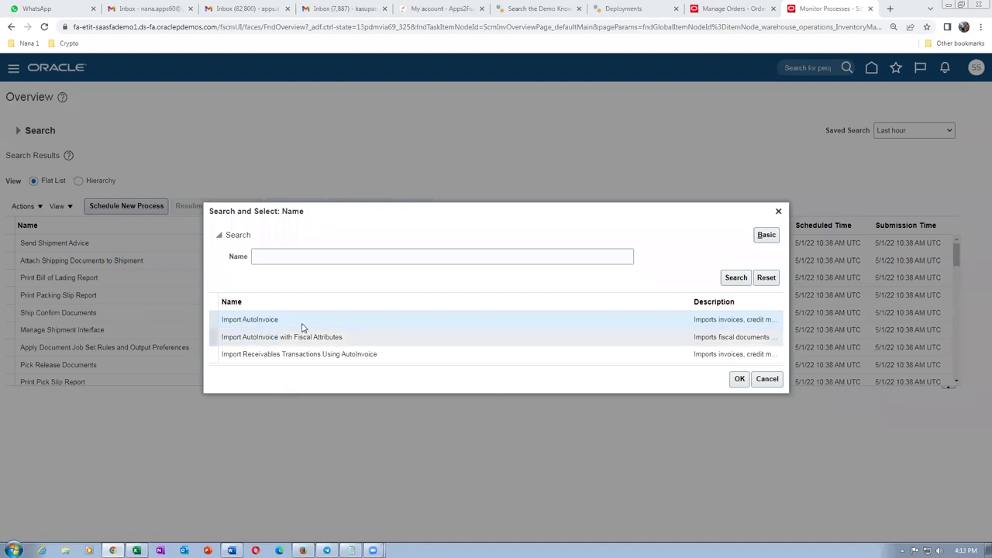
pyautogui.click(739, 379)
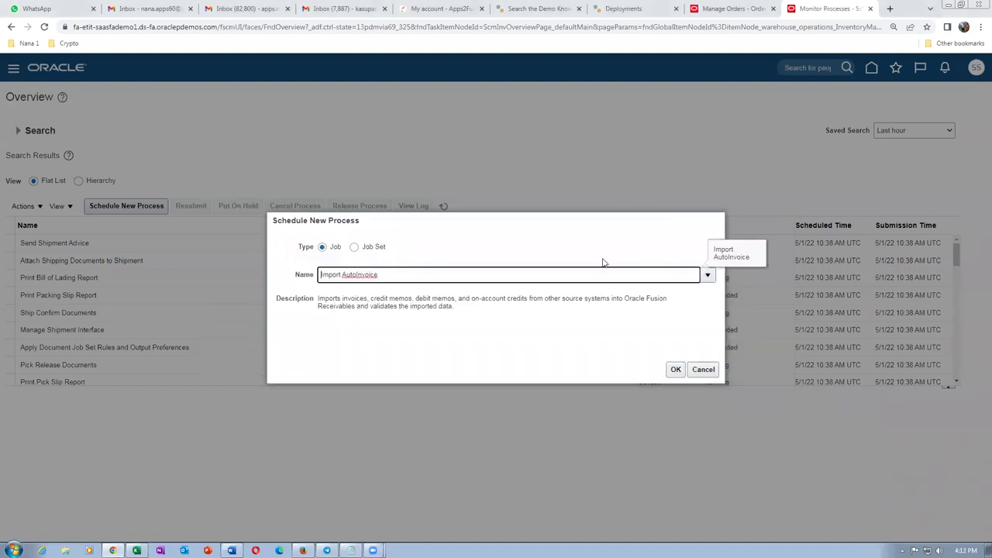
pyautogui.click(675, 369)
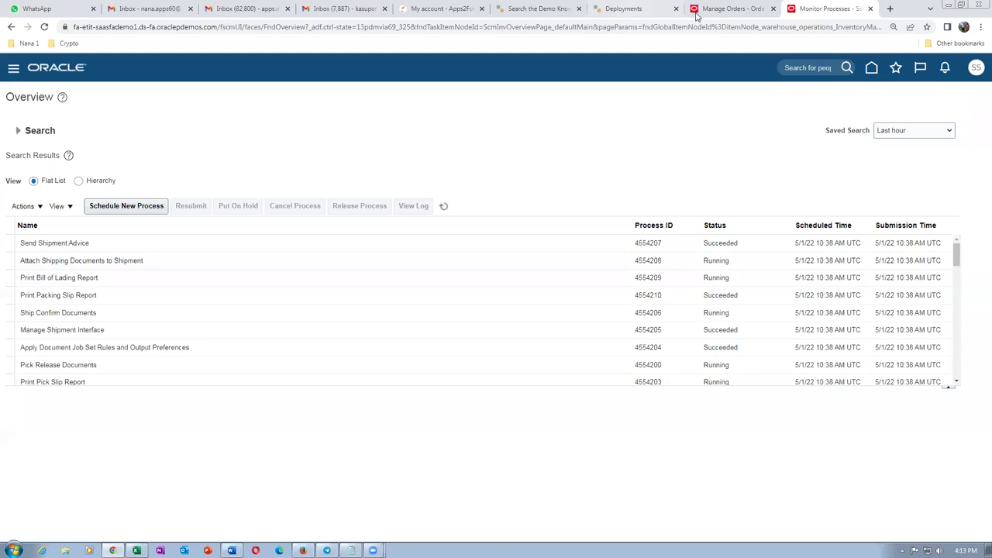
# Set the Import AutoInvoice parameters to business unit US1 Business Unit and the Distributed Order transaction source
pyautogui.click(702, 19)
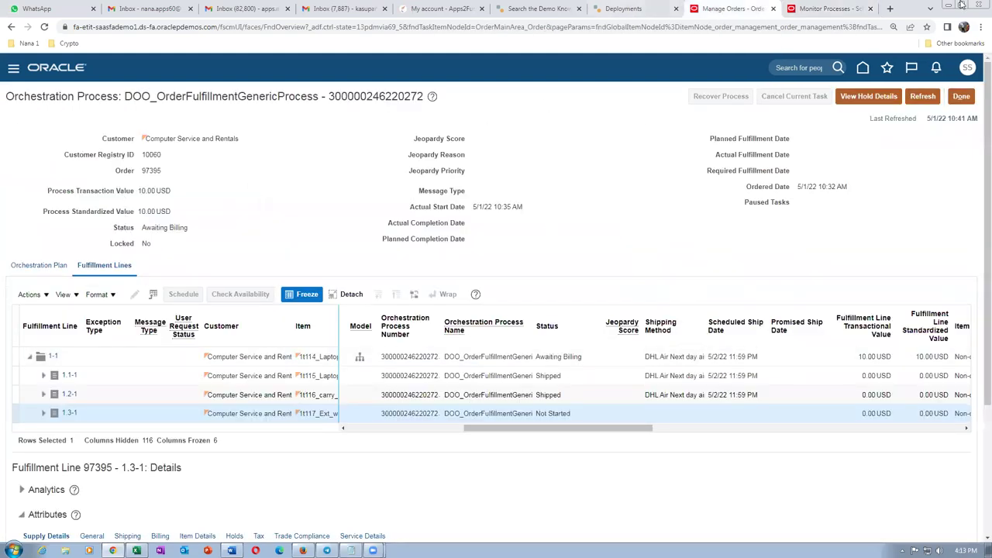
pyautogui.click(845, 11)
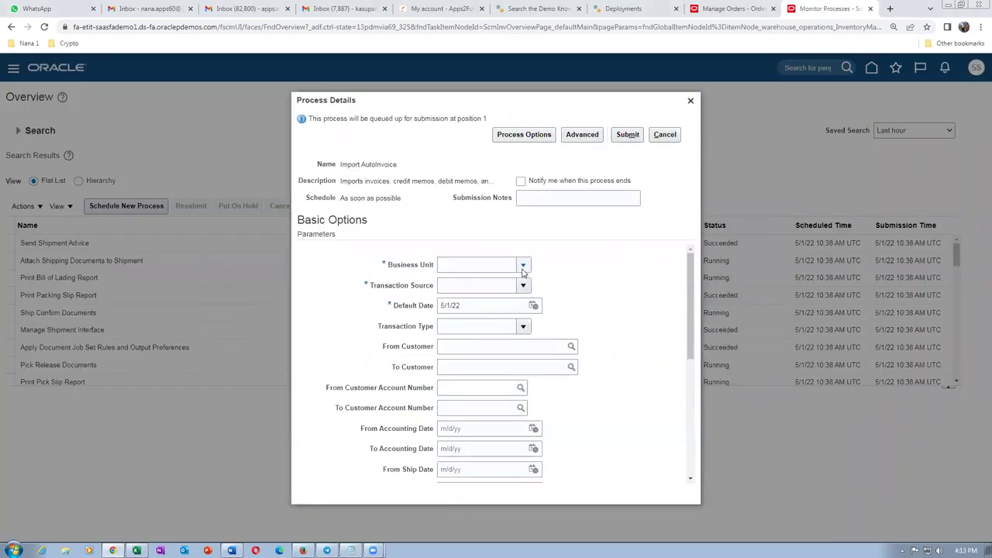
pyautogui.click(488, 265)
pyautogui.write('US1')
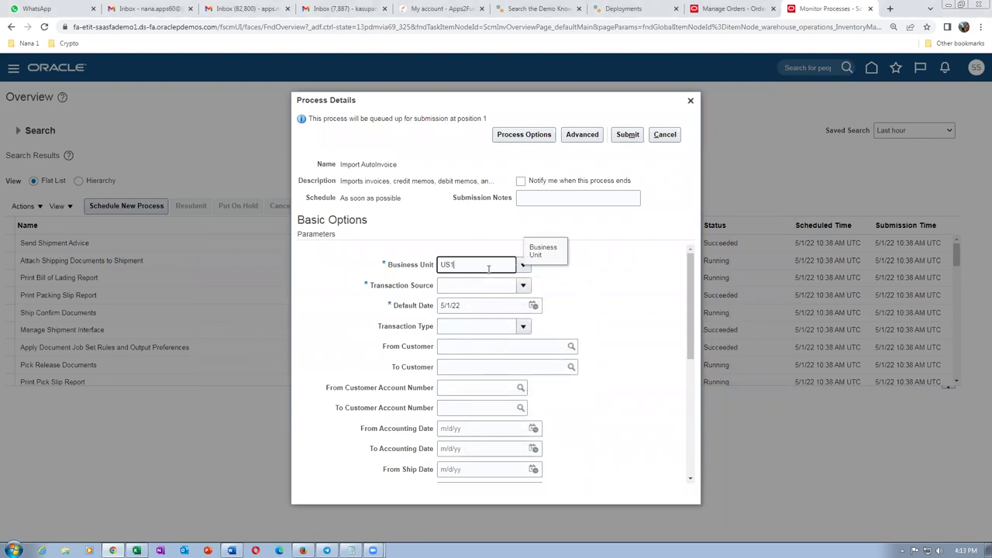
pyautogui.press('Tab')
pyautogui.write('CONTRACT INTERNAL')
pyautogui.click(523, 286)
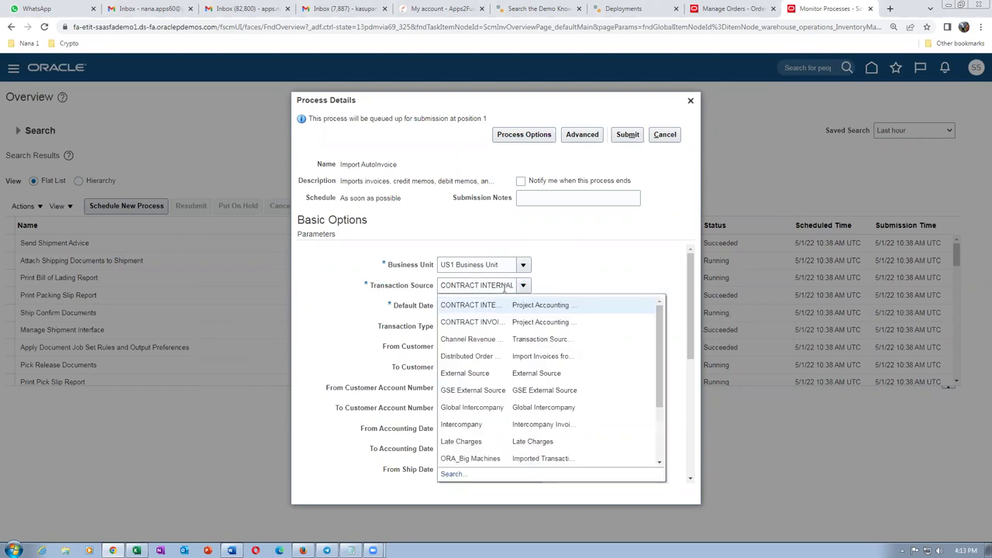
pyautogui.click(493, 358)
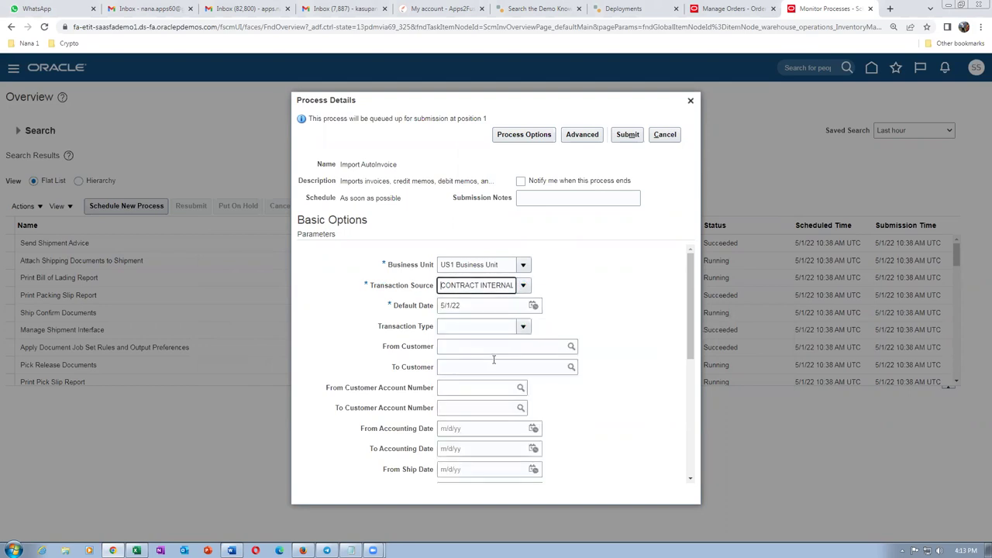
# Limit Import AutoInvoice to the kit's sales order by entering its number as both From and To Sales Order Number, and submit the process
pyautogui.moveTo(690, 341); pyautogui.dragTo(720, 421)
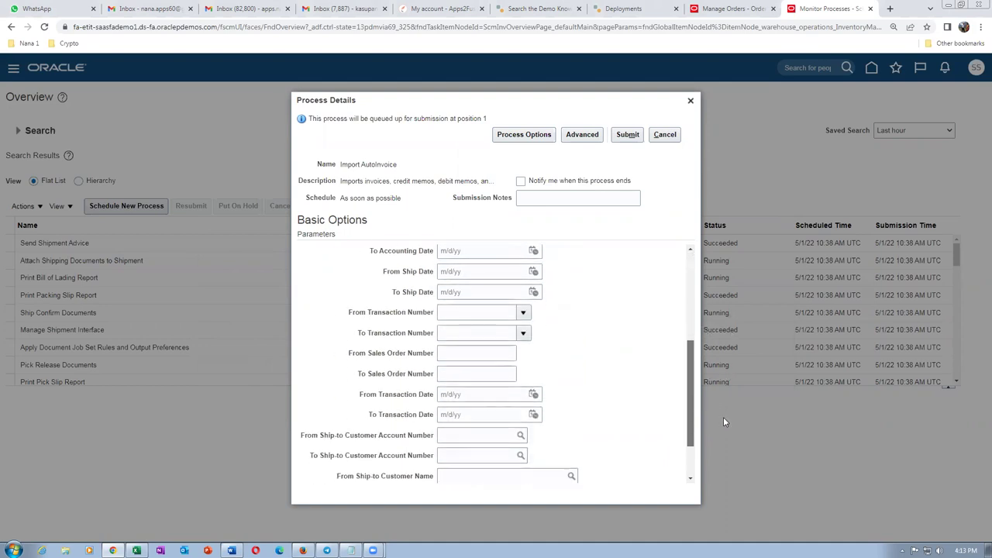
pyautogui.click(487, 353)
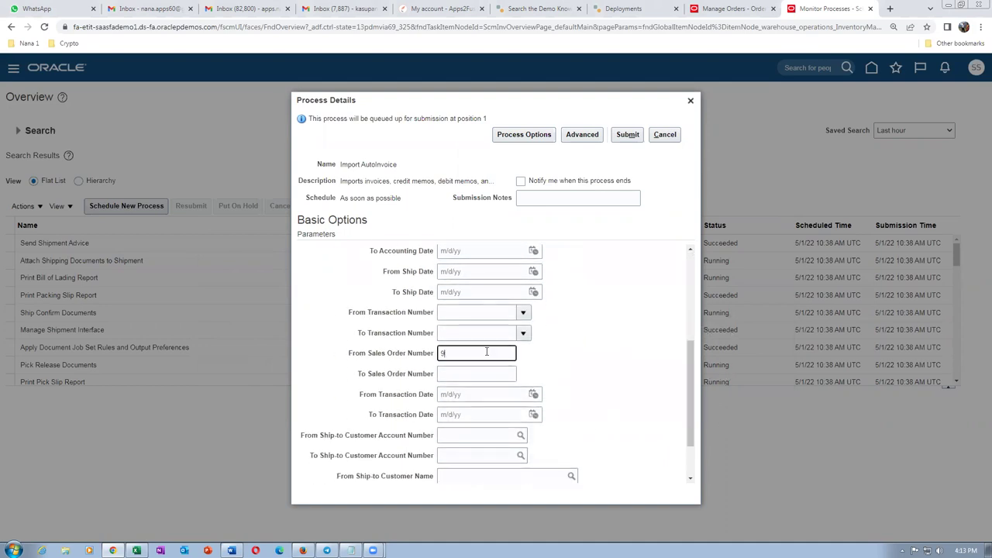
pyautogui.press('Tab')
pyautogui.write('97395')
pyautogui.click(628, 135)
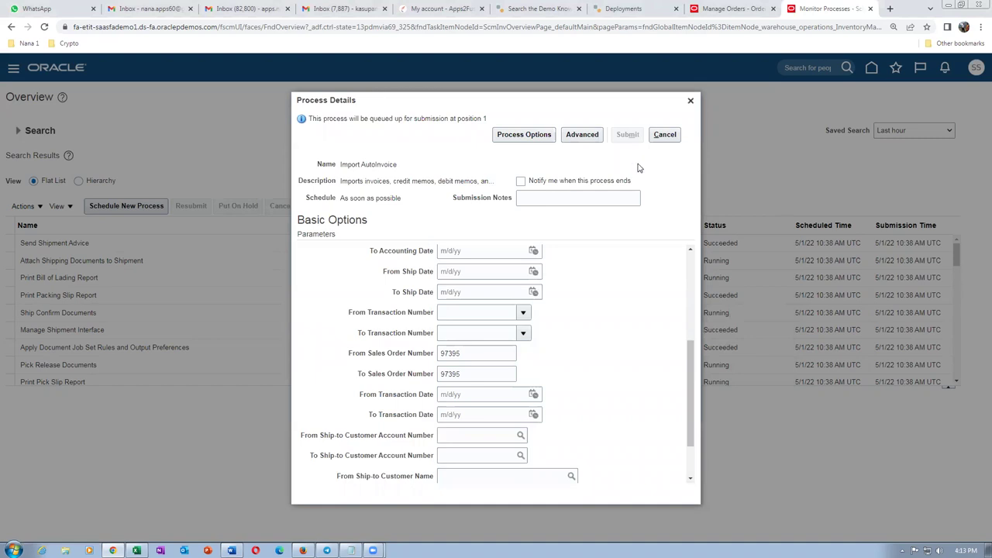
pyautogui.click(624, 212)
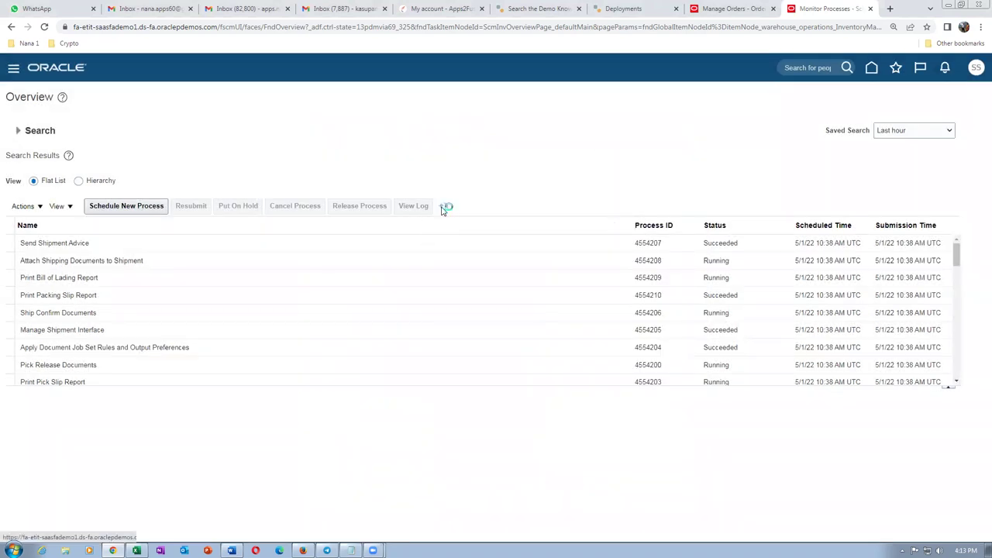
# Refresh the scheduled process list repeatedly to monitor the status of the Import AutoInvoice run
pyautogui.click(446, 208)
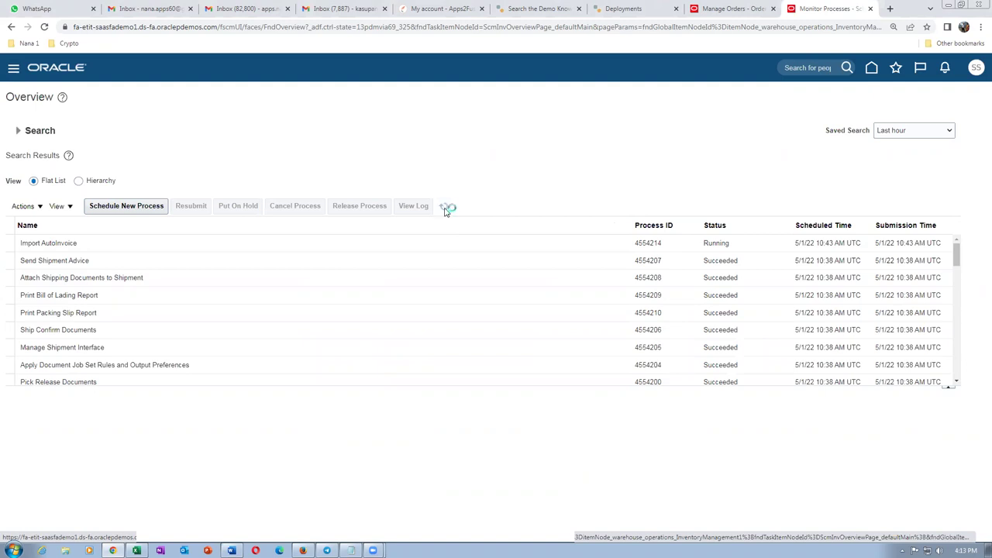
pyautogui.click(734, 10)
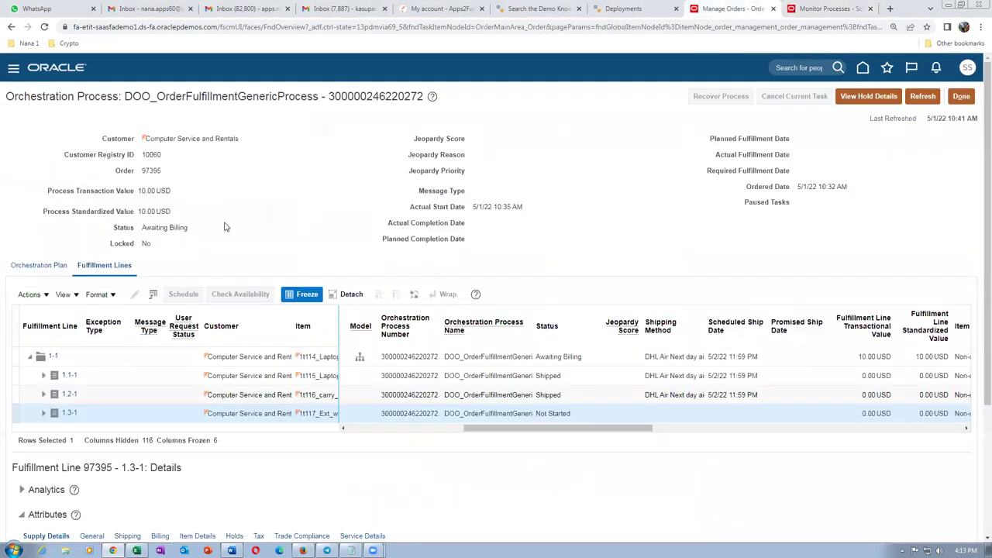
pyautogui.click(823, 11)
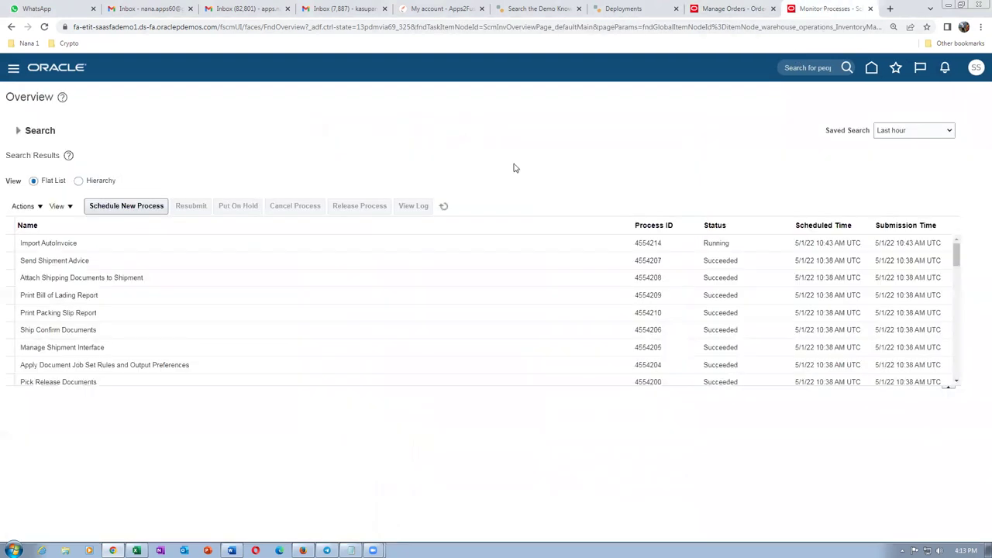
pyautogui.click(444, 207)
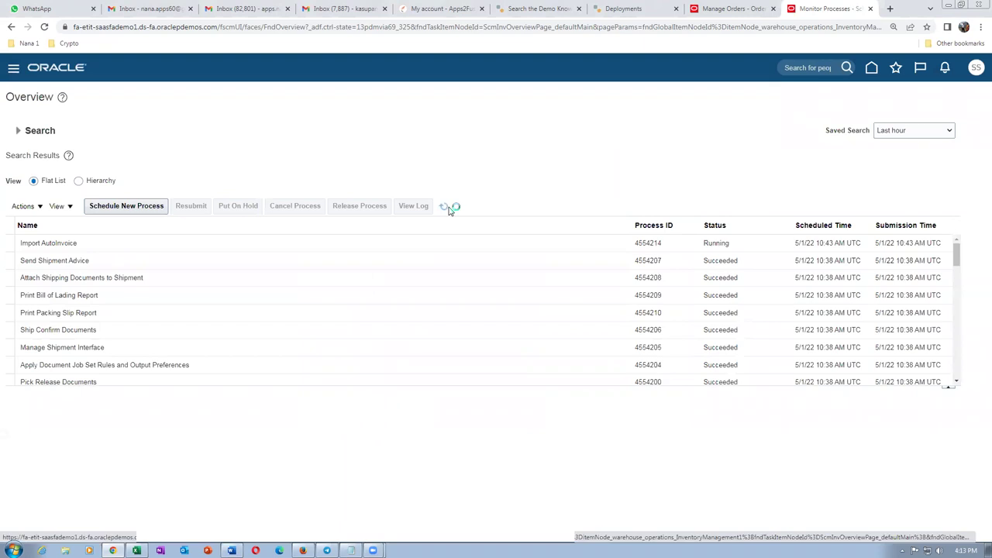
pyautogui.click(445, 208)
pyautogui.click(444, 207)
pyautogui.click(444, 208)
# Return to the kit's orchestration process, show its orchestration plan, and refresh it to check the Invoice task
pyautogui.click(740, 8)
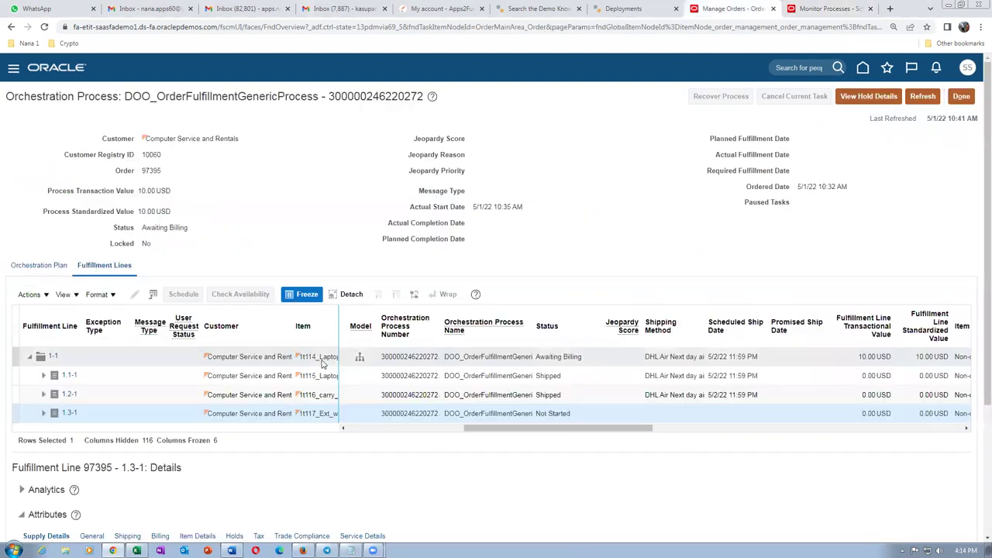
pyautogui.moveTo(146, 227); pyautogui.dragTo(188, 227)
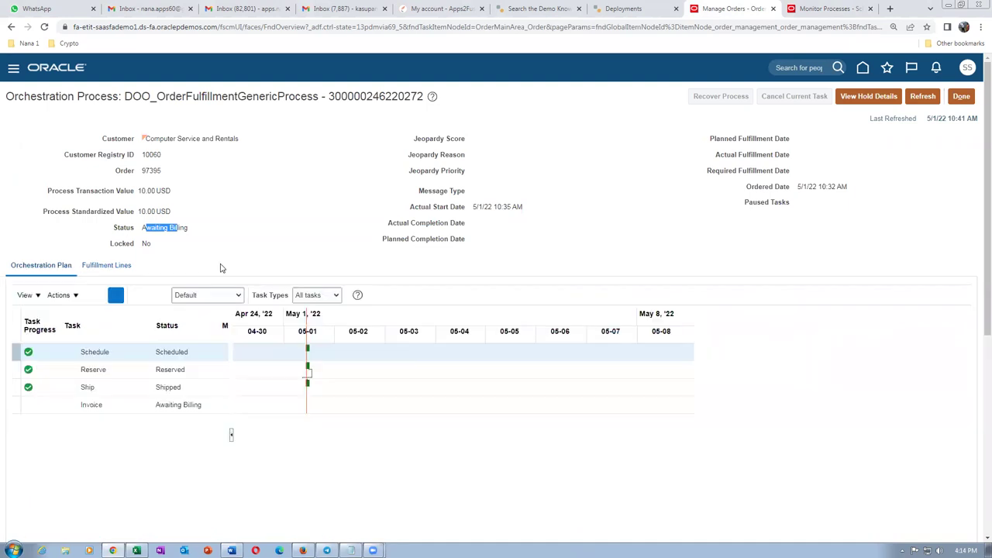
pyautogui.click(930, 102)
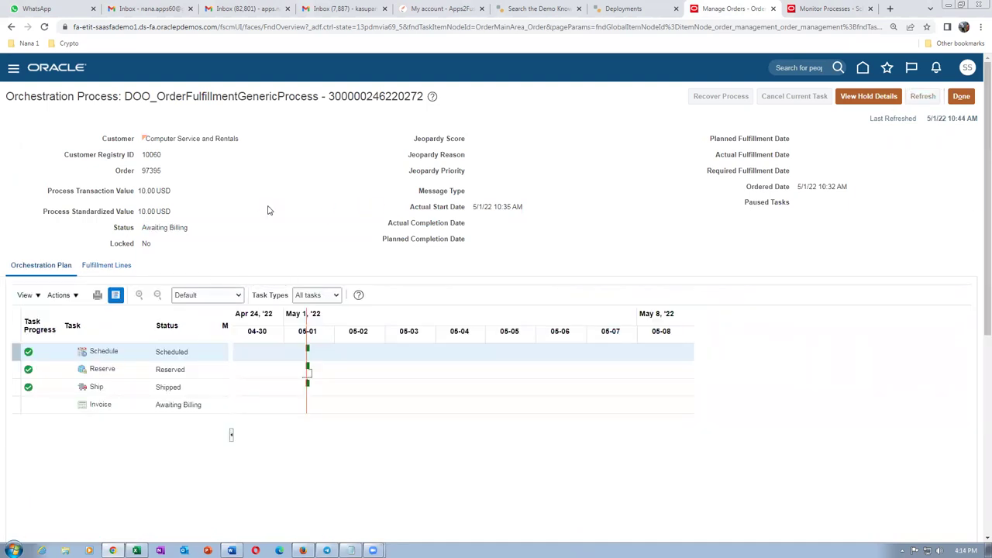
# Go back to the scheduled processes and keep refreshing until Import AutoInvoice finishes
pyautogui.click(821, 8)
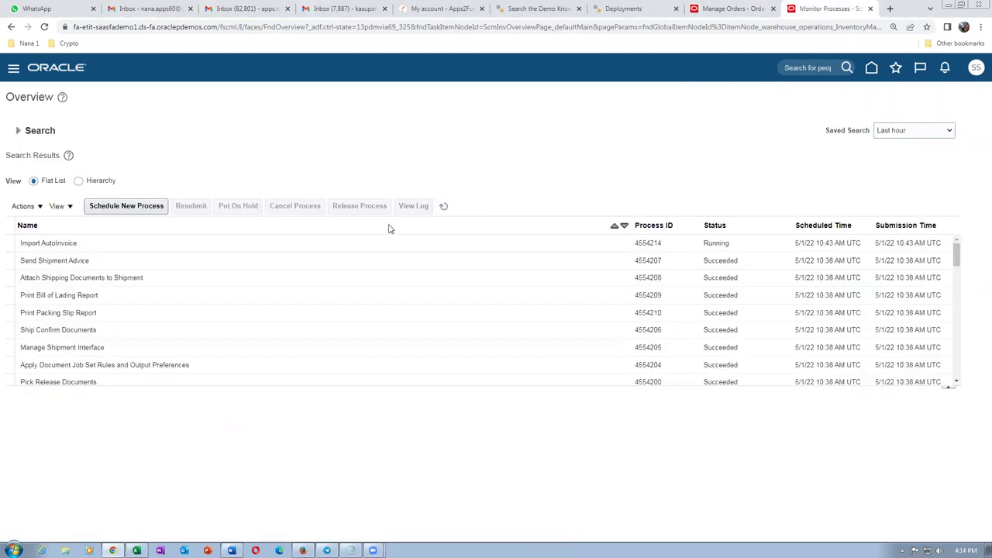
pyautogui.click(444, 205)
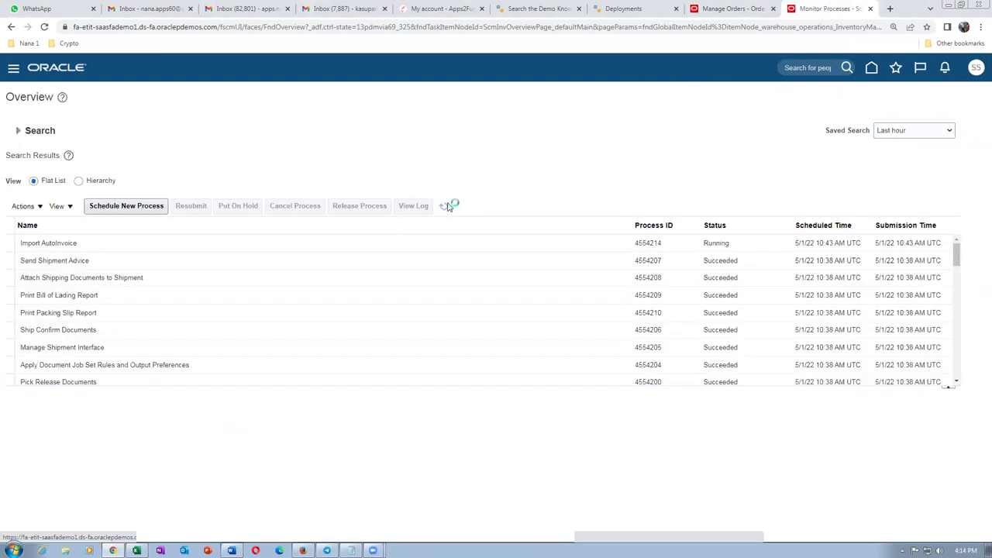
pyautogui.click(444, 207)
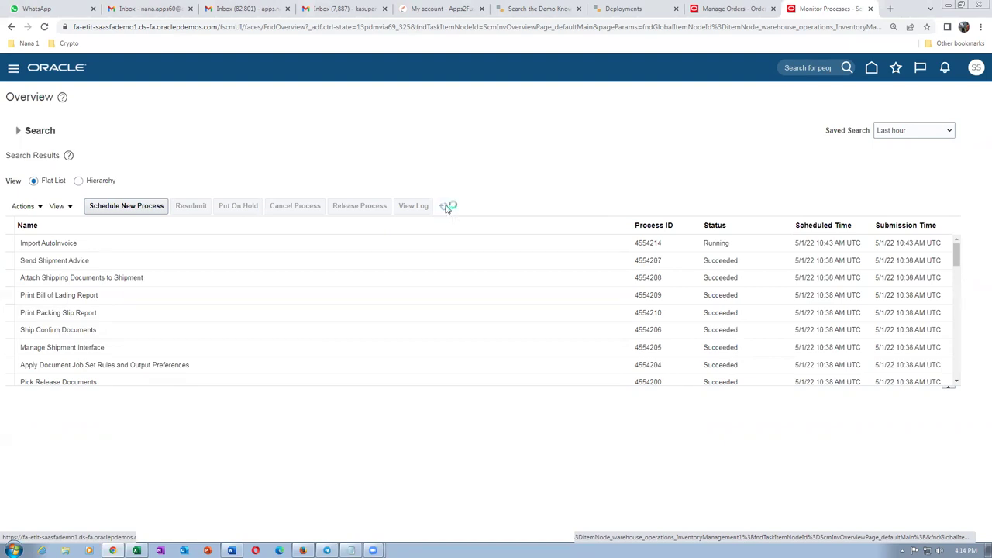
pyautogui.click(444, 206)
pyautogui.click(444, 206)
pyautogui.click(444, 206)
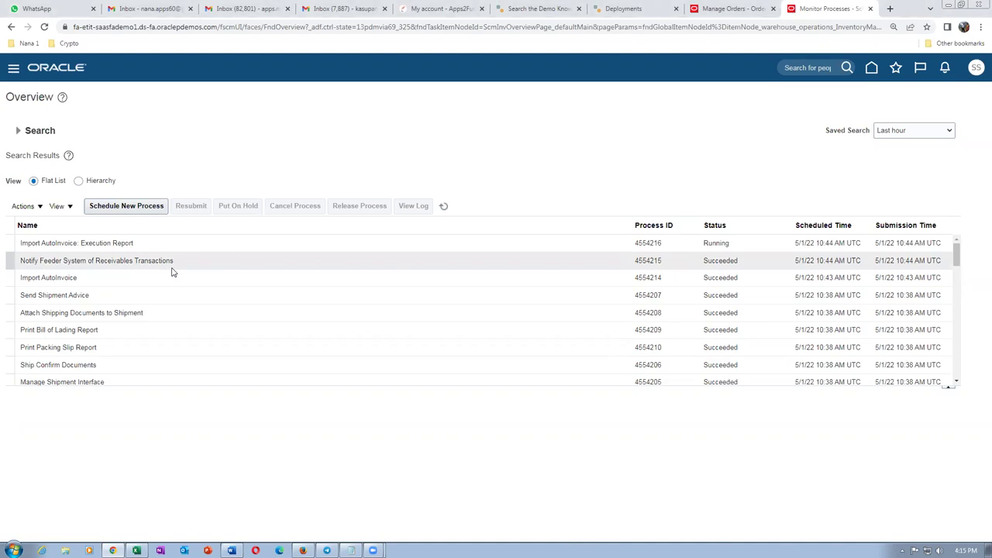
# Refresh the kit's orchestration process again and check its overall status and the Invoice task's completion
pyautogui.click(719, 11)
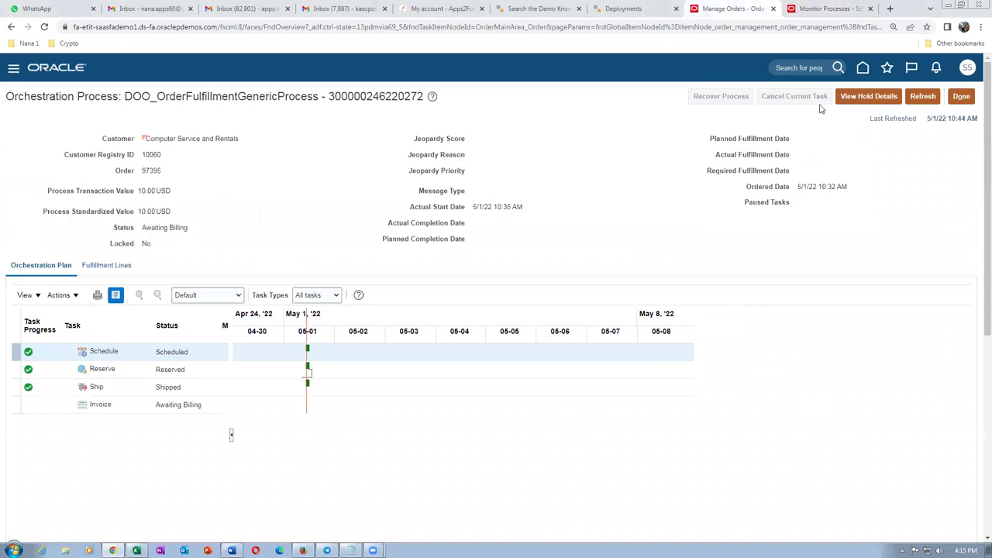
pyautogui.click(923, 97)
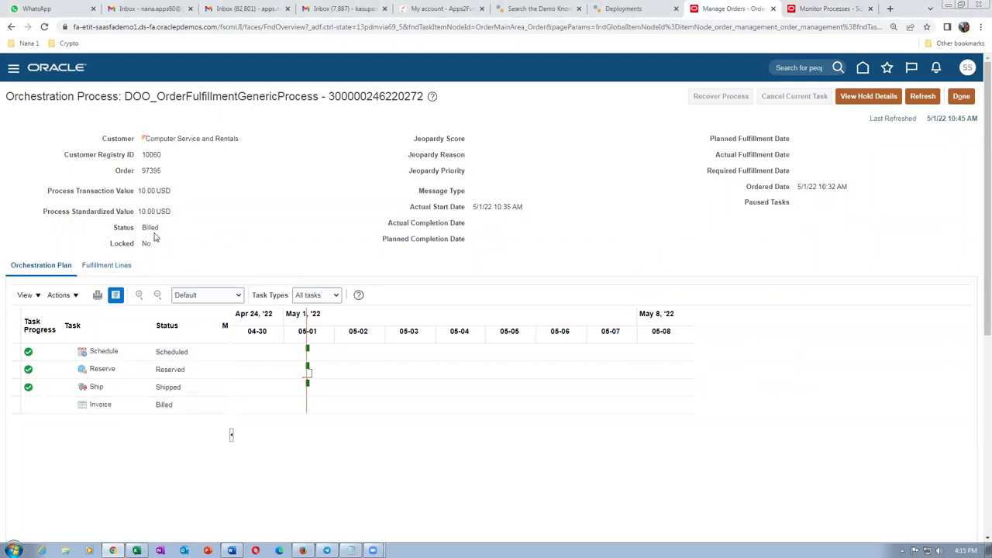
pyautogui.click(922, 97)
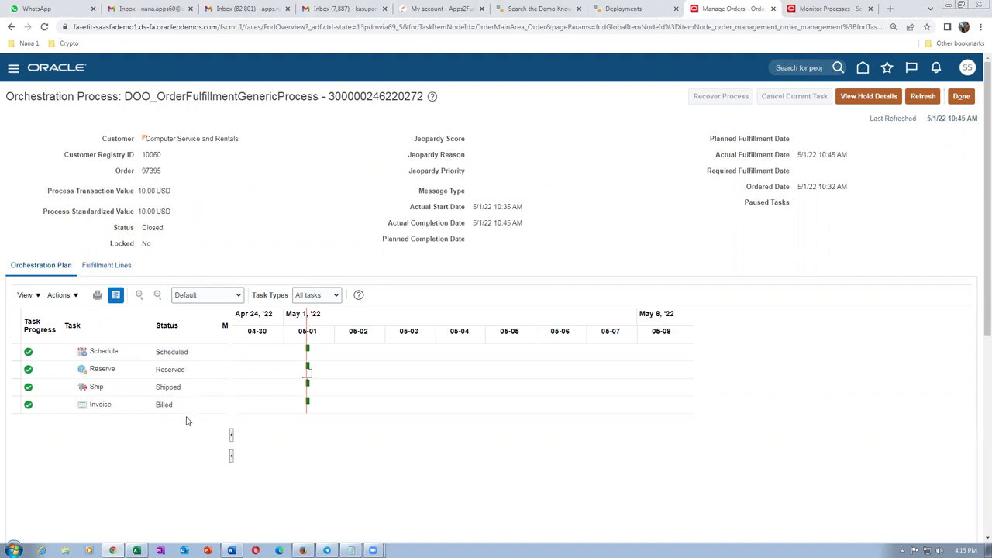
pyautogui.moveTo(142, 227); pyautogui.dragTo(160, 228)
pyautogui.click(195, 240)
# Leave the orchestration process, return to the sales order, and check the status of the 1t114_Laptop_Kit line
pyautogui.click(961, 97)
pyautogui.click(960, 99)
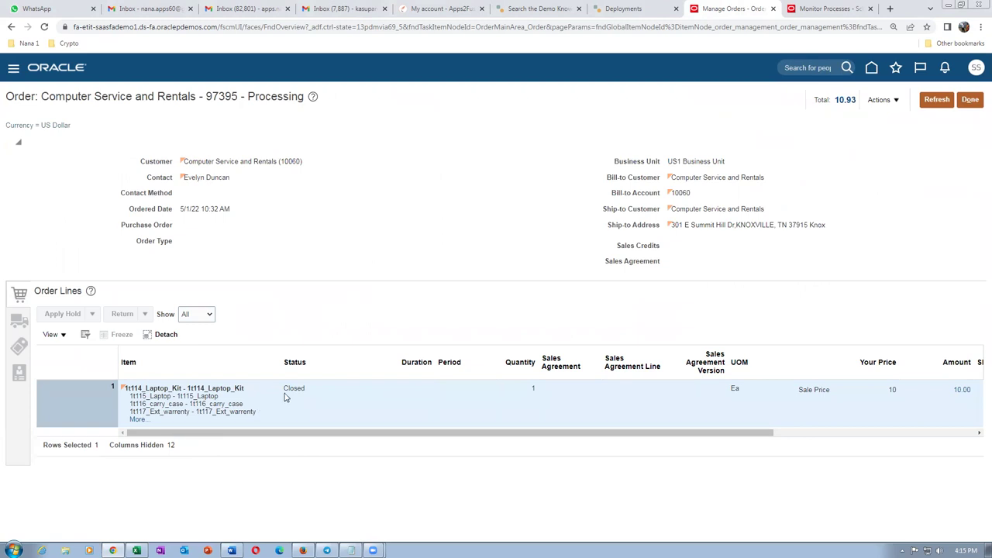
pyautogui.moveTo(289, 389); pyautogui.dragTo(297, 391)
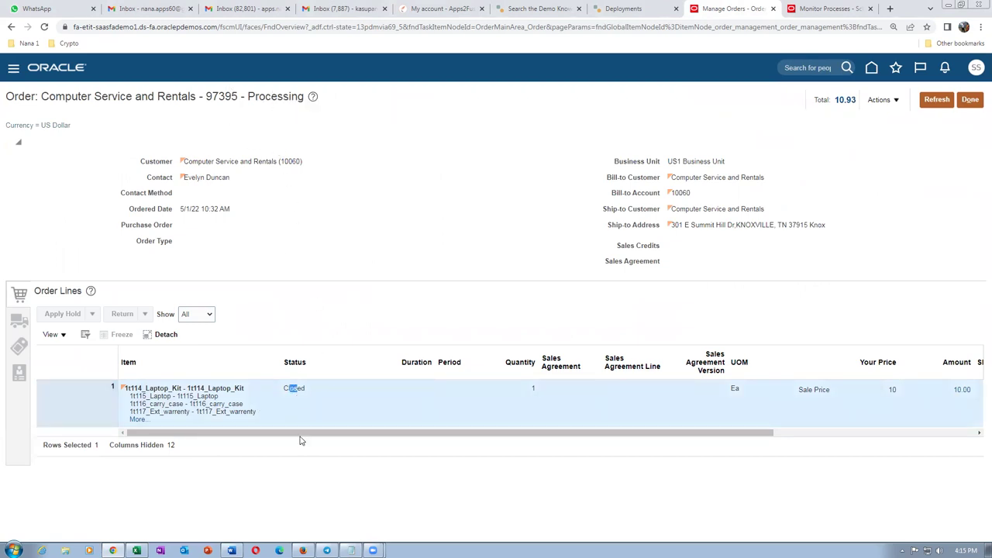
# Schedule a new process of type Job, searching for "update%close%" and selecting Update or Close Sales Orders
pyautogui.click(822, 10)
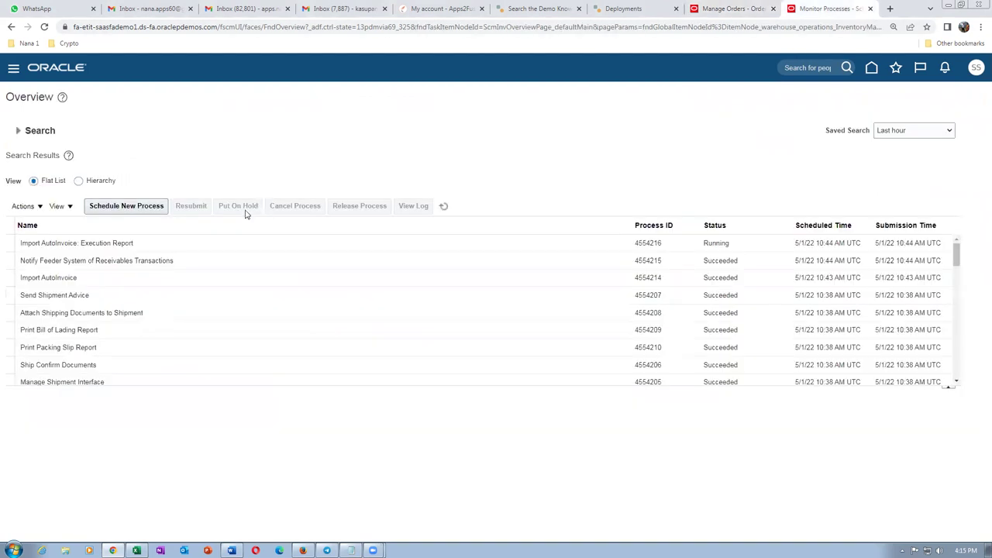
pyautogui.click(130, 206)
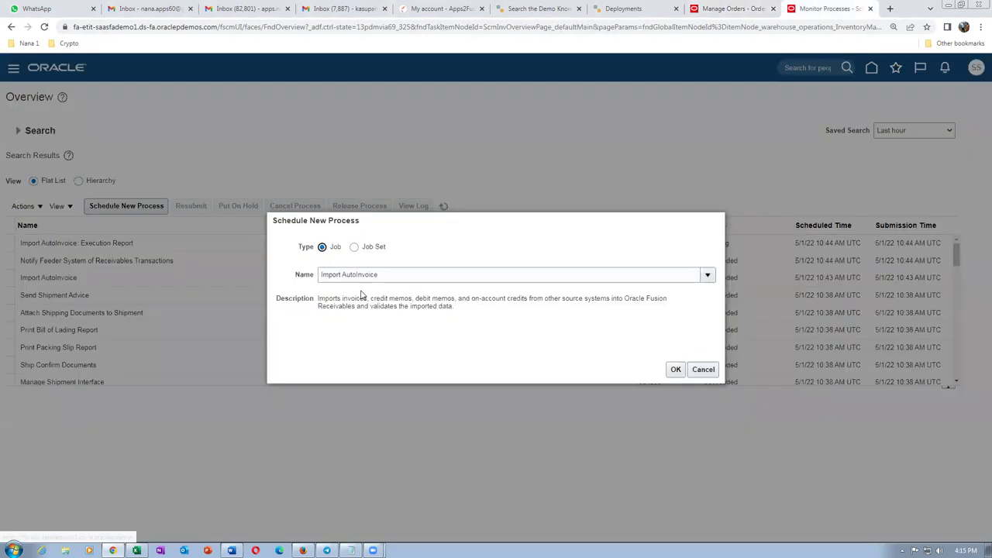
pyautogui.click(390, 274)
pyautogui.write('u')
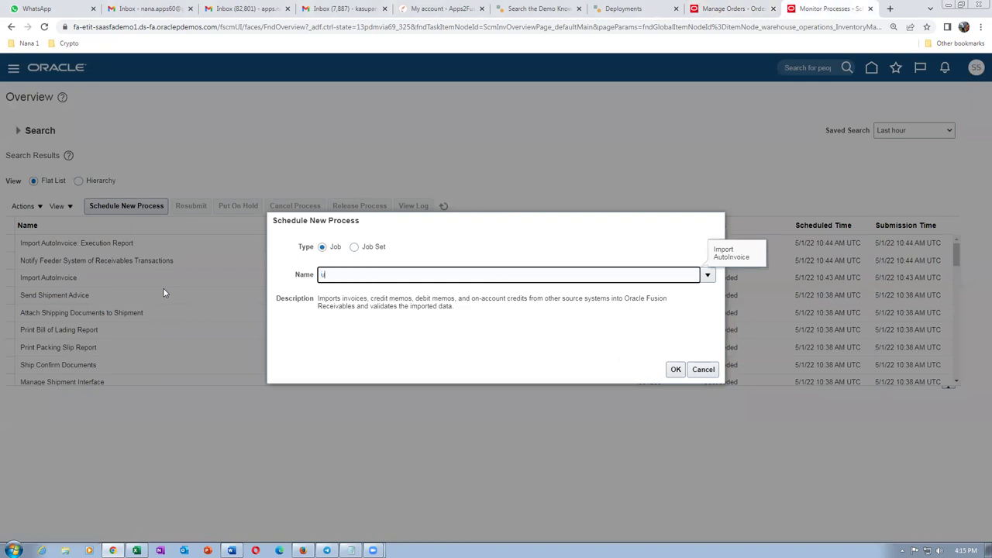
pyautogui.write('pdate%close%')
pyautogui.press('Tab')
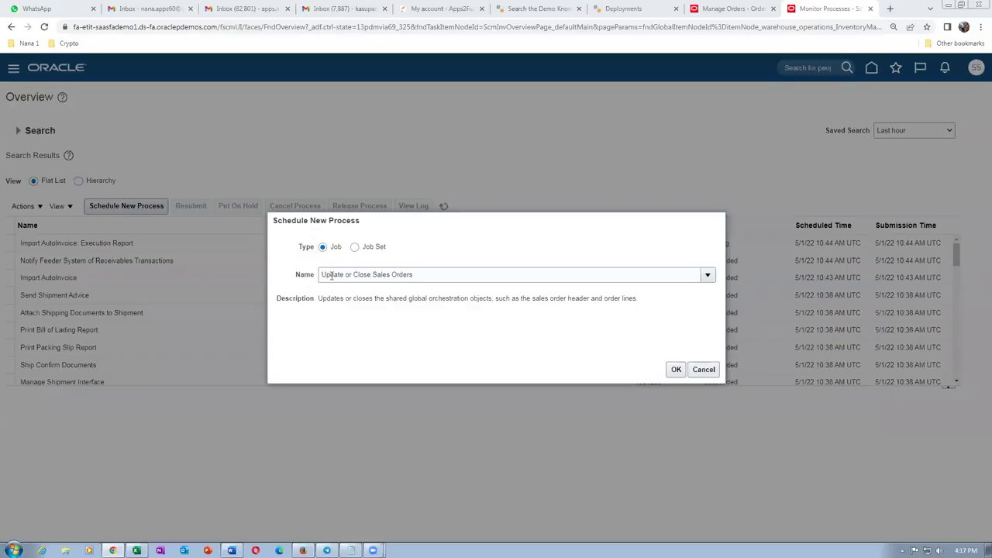
pyautogui.click(675, 370)
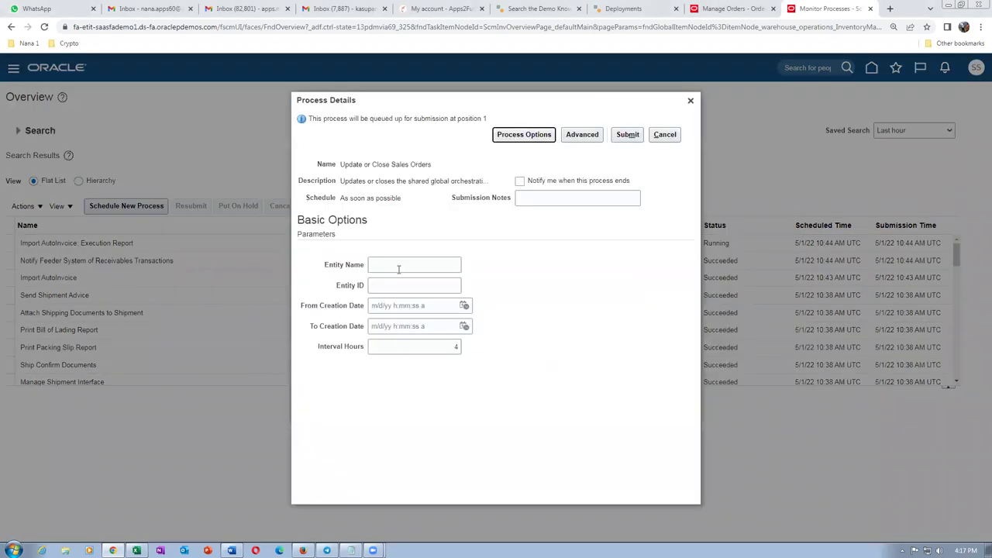
# Submit Update or Close Sales Orders with Entity Name Header and Interval Hours 0, and refresh the process list
pyautogui.click(398, 267)
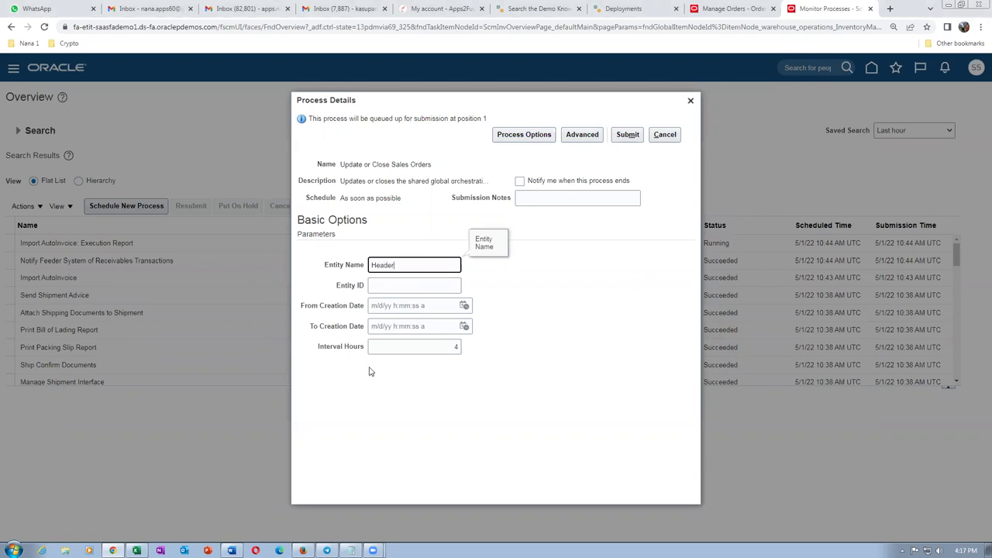
pyautogui.click(418, 348)
pyautogui.write('0')
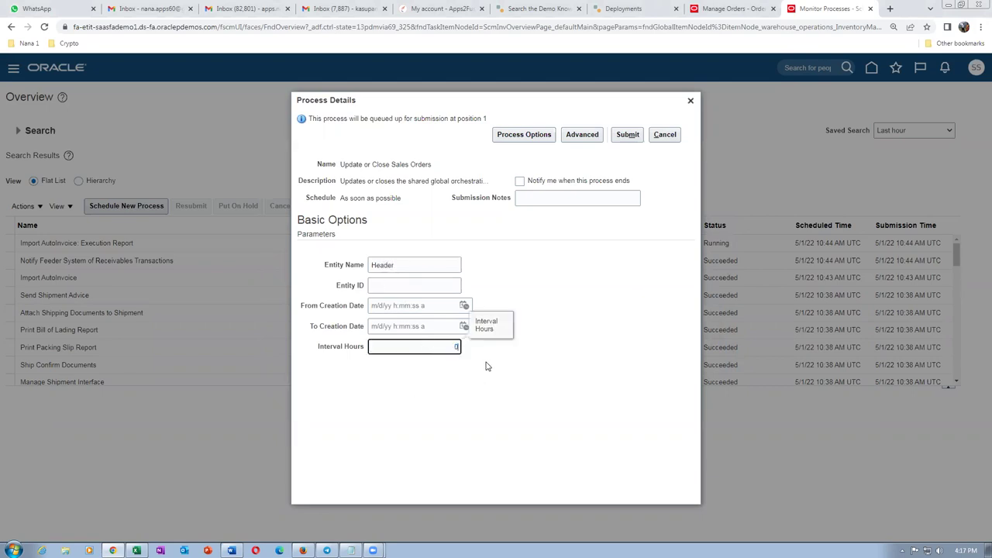
pyautogui.click(544, 407)
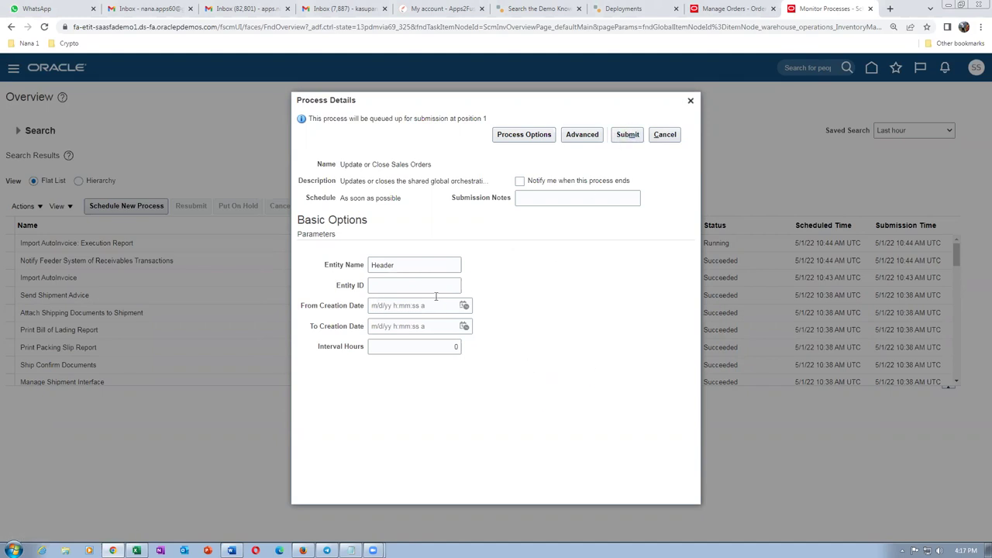
pyautogui.click(626, 136)
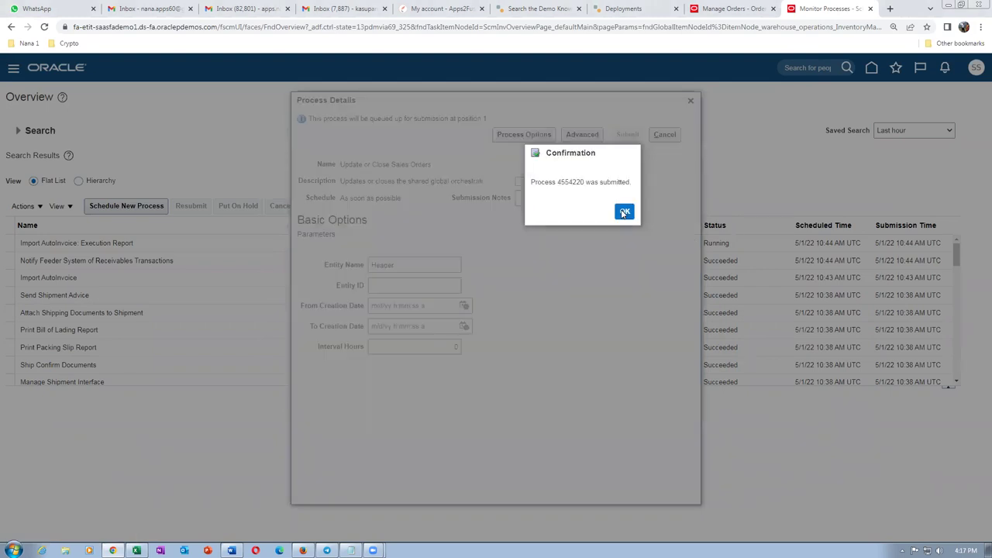
pyautogui.click(623, 212)
pyautogui.click(444, 207)
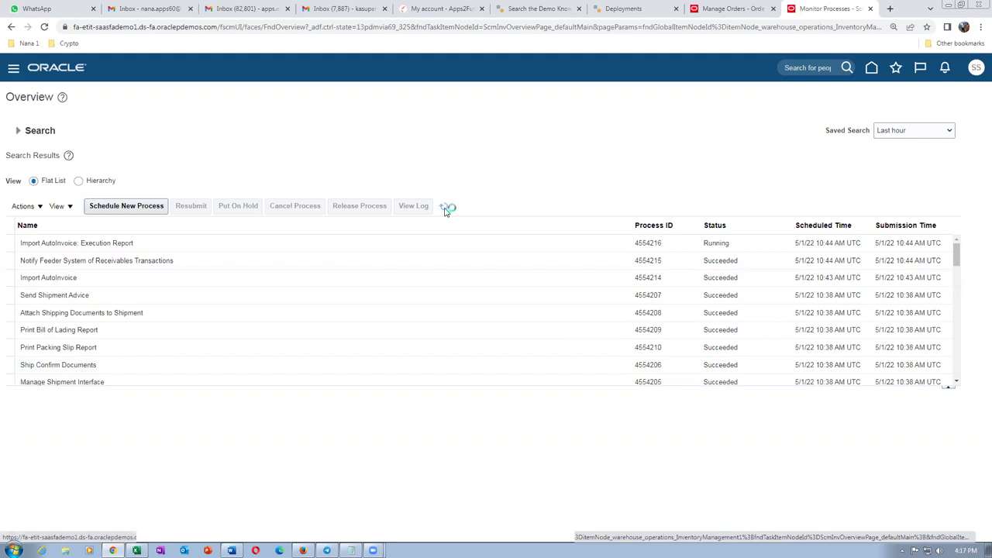
# Refresh the scheduled process list to track Update or Close Sales Orders, and refresh the sales order page
pyautogui.click(444, 207)
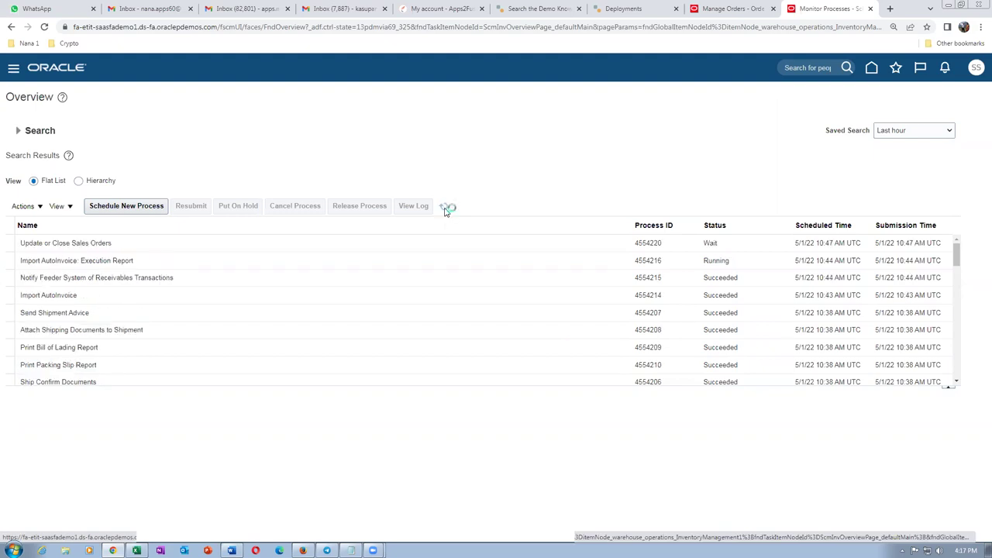
pyautogui.click(446, 209)
pyautogui.click(732, 9)
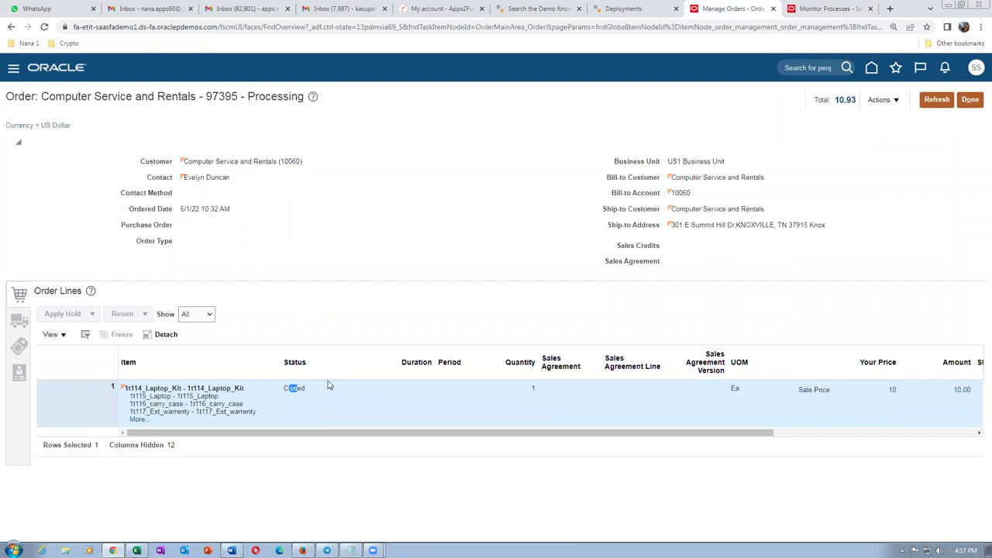
pyautogui.click(936, 101)
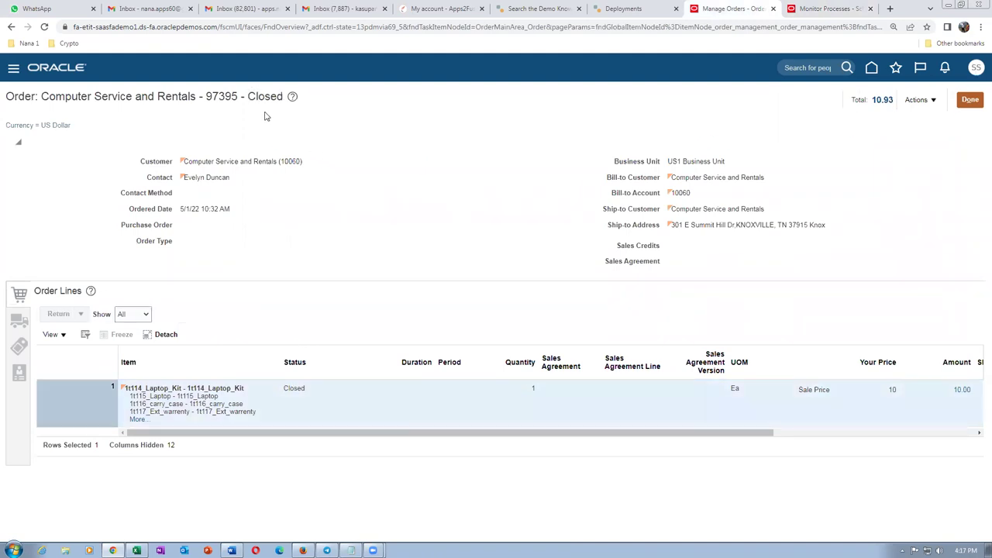
# Check the status of the sales order header and of the 1t114_Laptop_Kit line
pyautogui.moveTo(249, 96); pyautogui.dragTo(277, 106)
pyautogui.click(350, 240)
pyautogui.click(286, 389)
pyautogui.moveTo(285, 389); pyautogui.dragTo(304, 395)
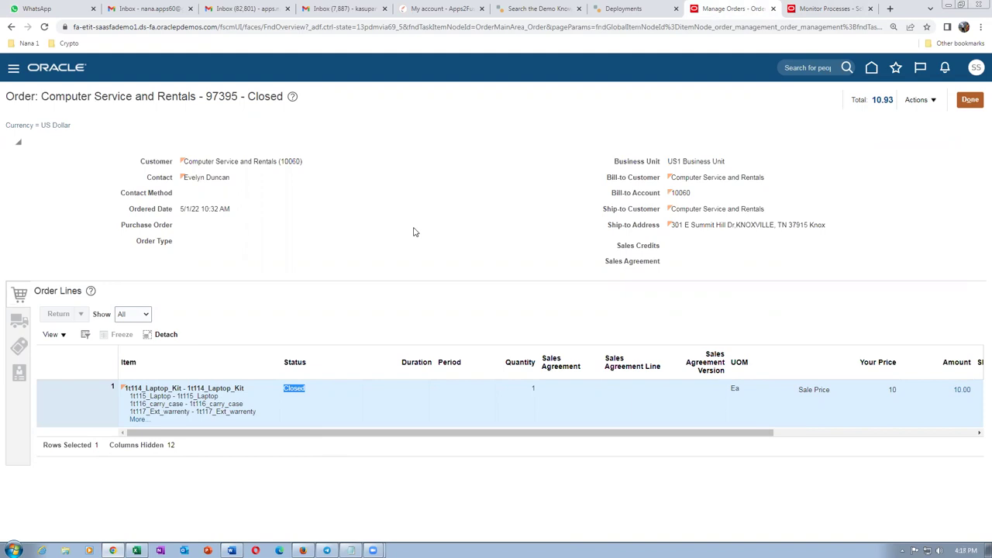
pyautogui.click(329, 413)
pyautogui.moveTo(284, 387); pyautogui.dragTo(314, 419)
# Return to the scheduled processes, republish the Import AutoInvoice: Execution Report output, and export it as a PDF
pyautogui.click(823, 13)
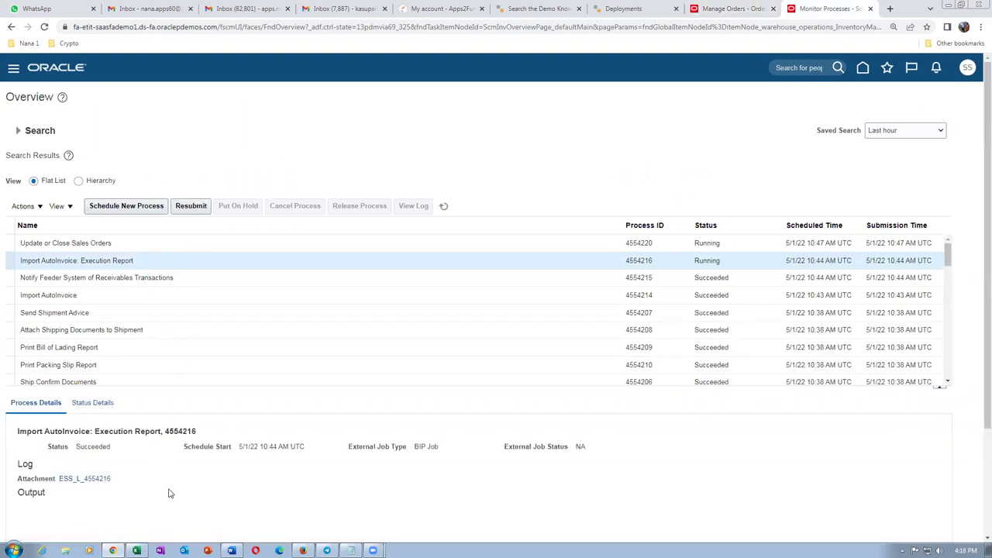
pyautogui.scroll(-2, 170, 494)
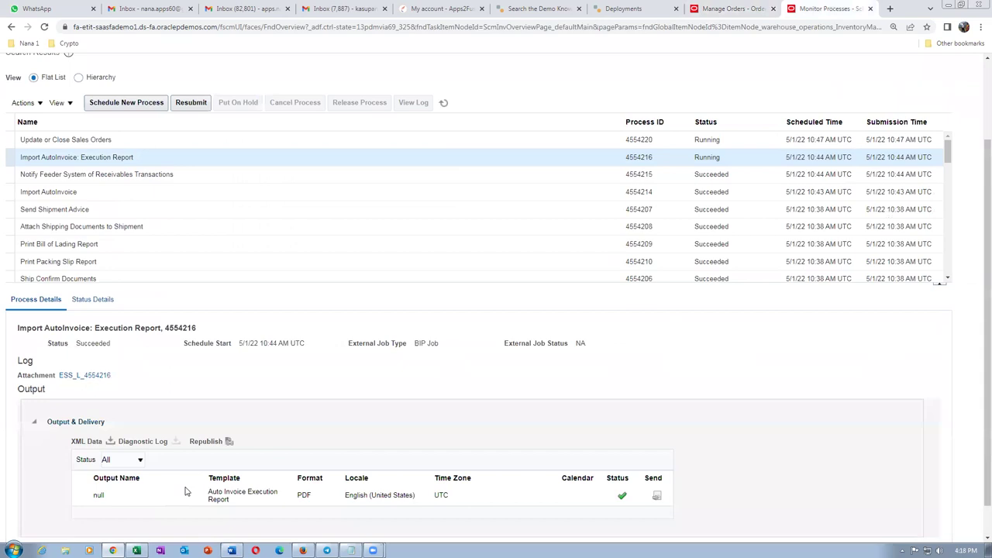
pyautogui.click(229, 441)
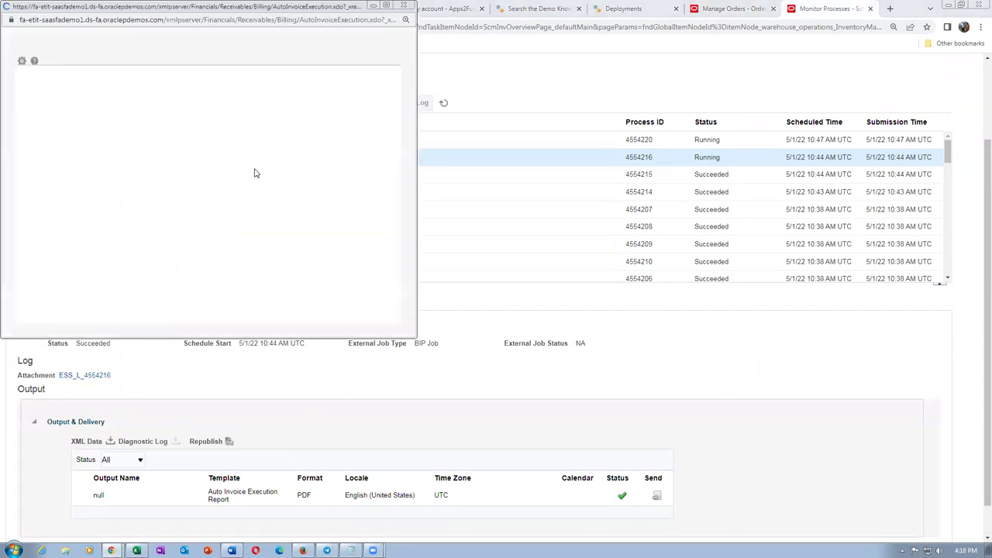
pyautogui.click(373, 69)
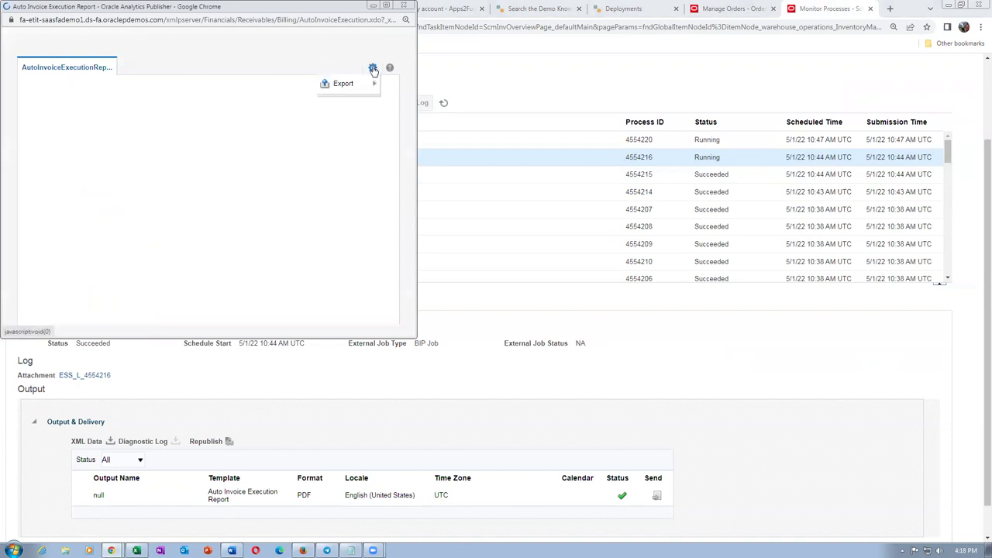
pyautogui.moveTo(345, 83)
pyautogui.click(229, 105)
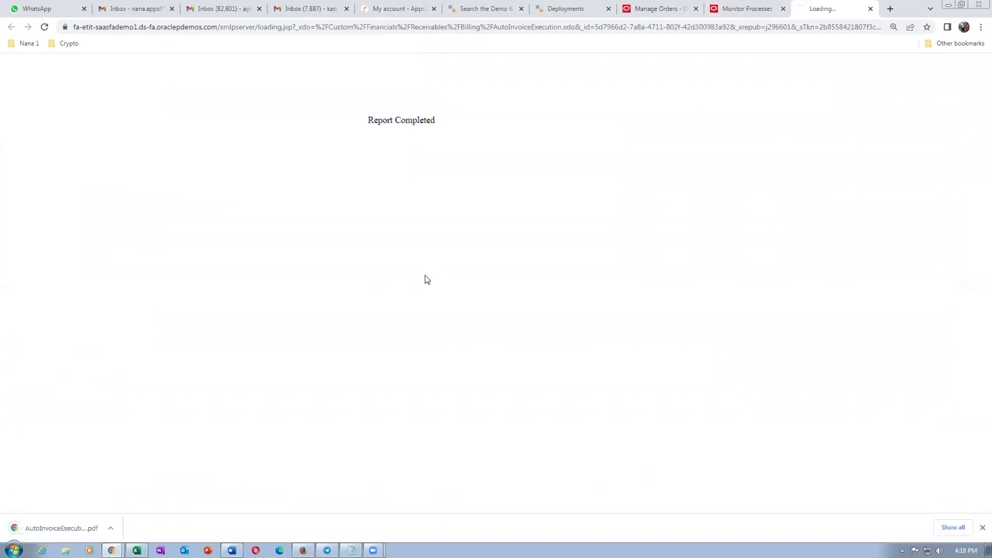
# Examine the interface lines, created transactions and rejected lines in the downloaded AutoInvoice execution report PDF, and close the report pages
pyautogui.click(953, 527)
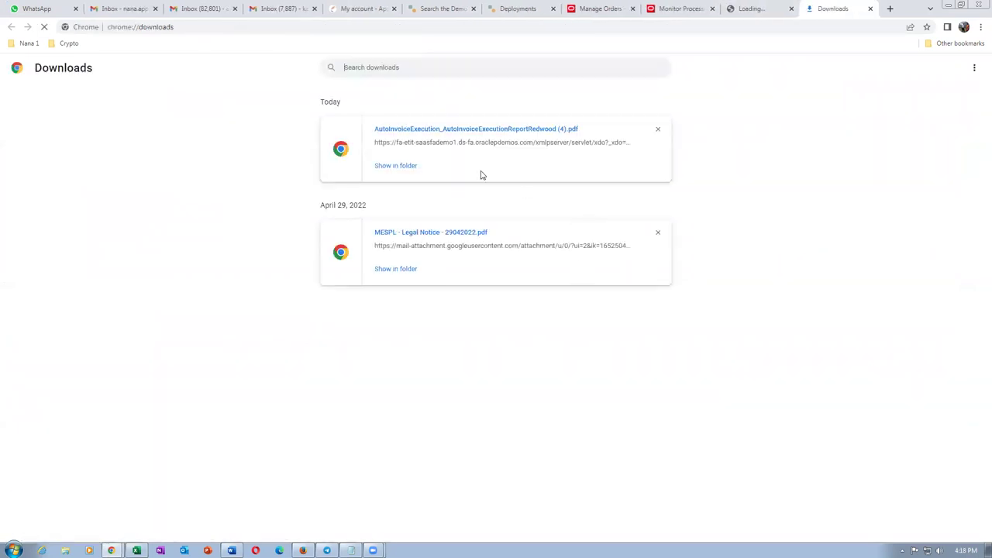
pyautogui.click(457, 130)
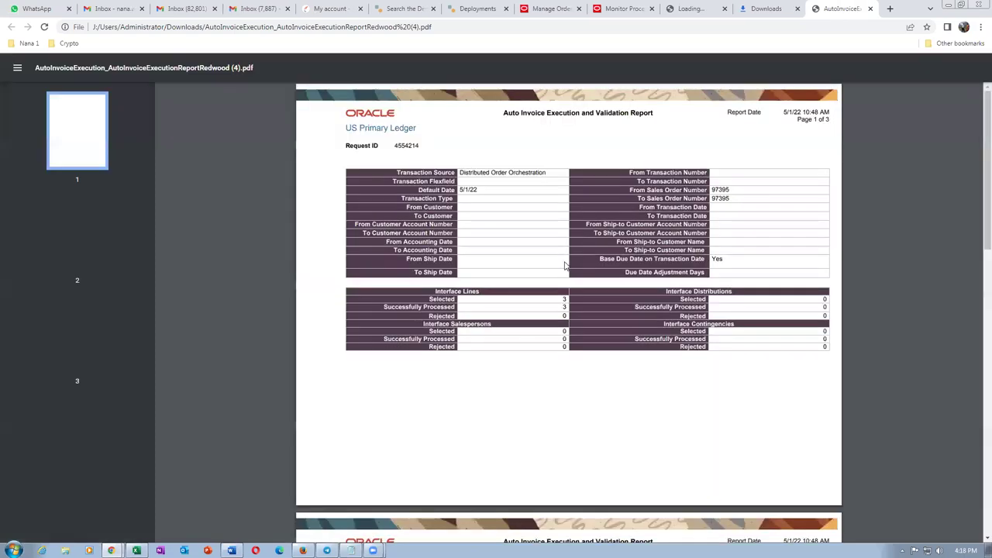
pyautogui.scroll(3, 564, 266)
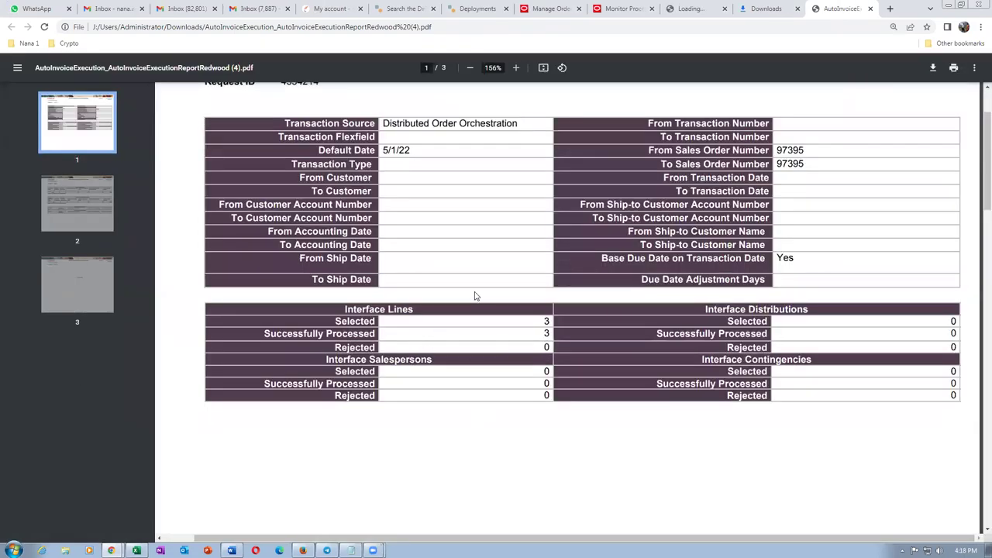
pyautogui.scroll(-5, 434, 271)
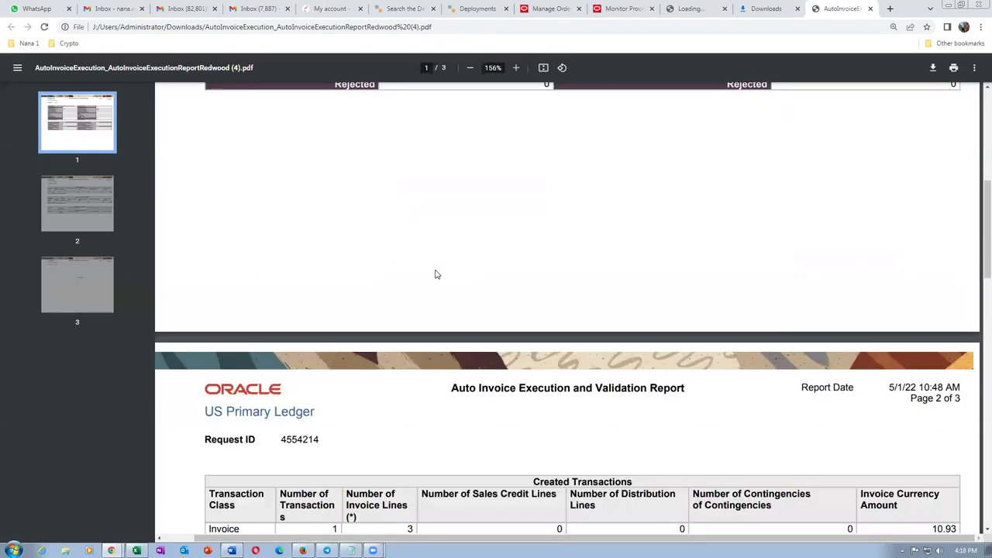
pyautogui.scroll(-2, 439, 271)
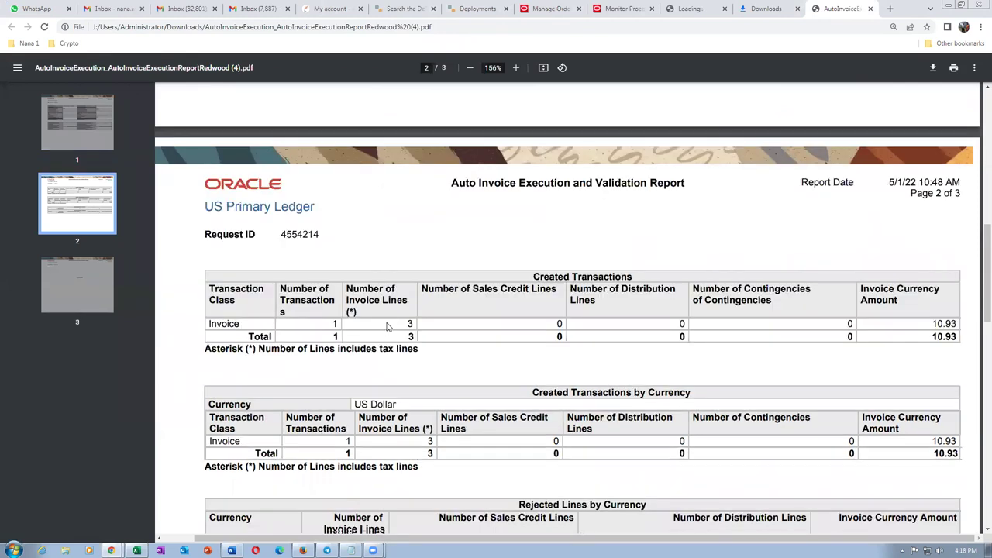
pyautogui.scroll(-1, 446, 380)
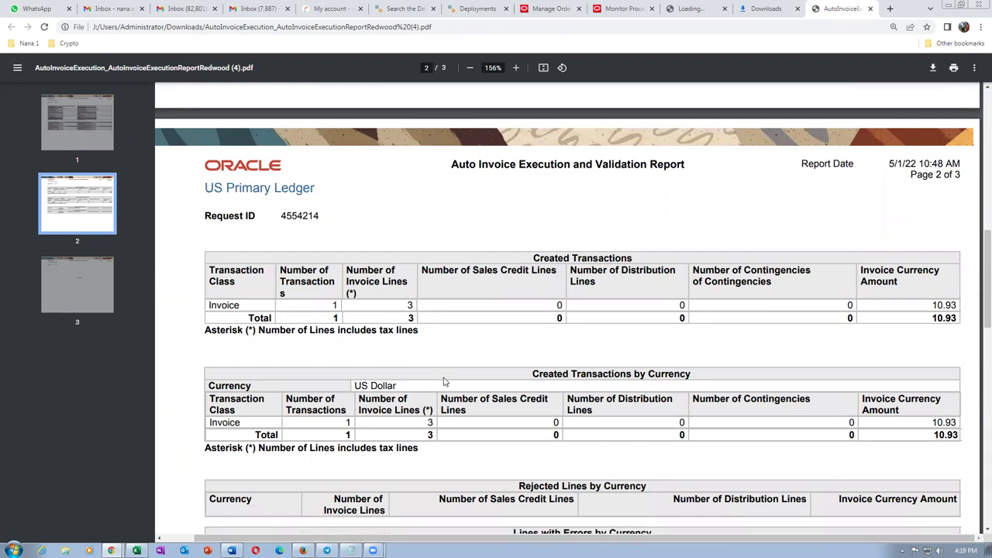
pyautogui.scroll(-1, 373, 374)
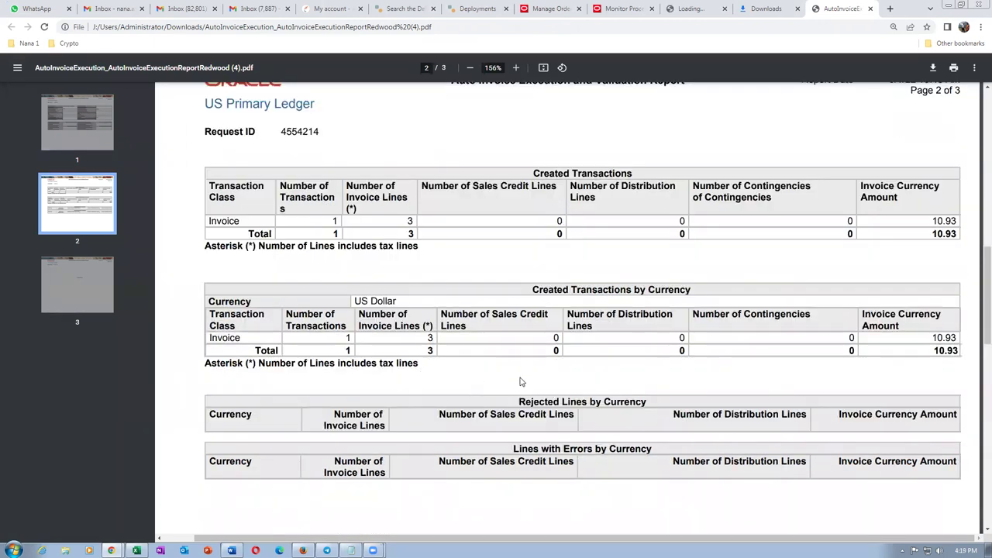
pyautogui.scroll(2, 522, 384)
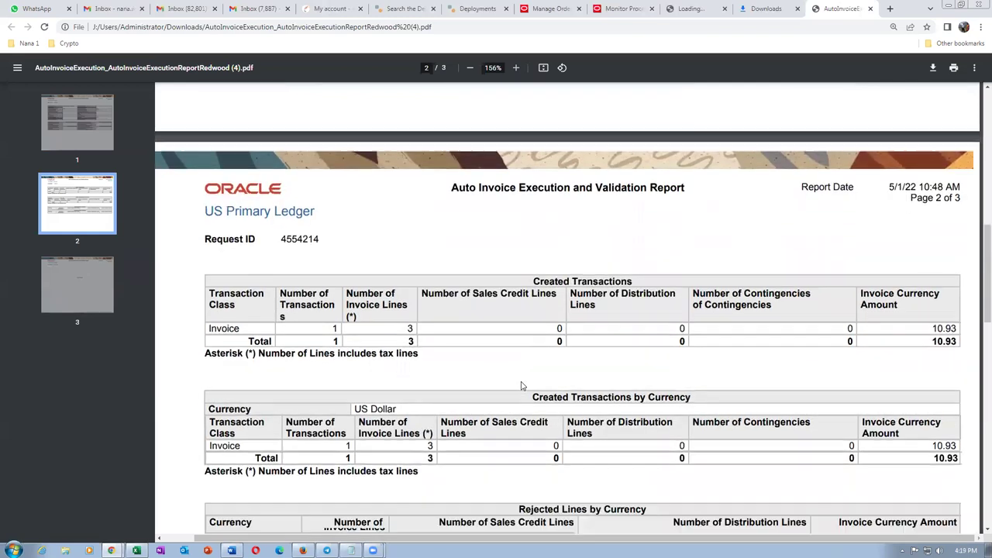
pyautogui.scroll(-1, 522, 384)
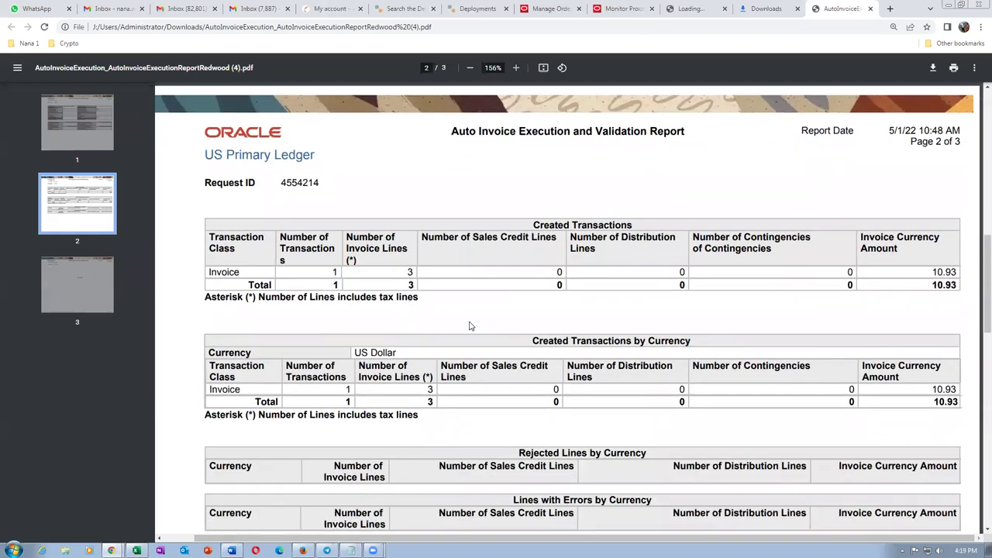
pyautogui.click(869, 9)
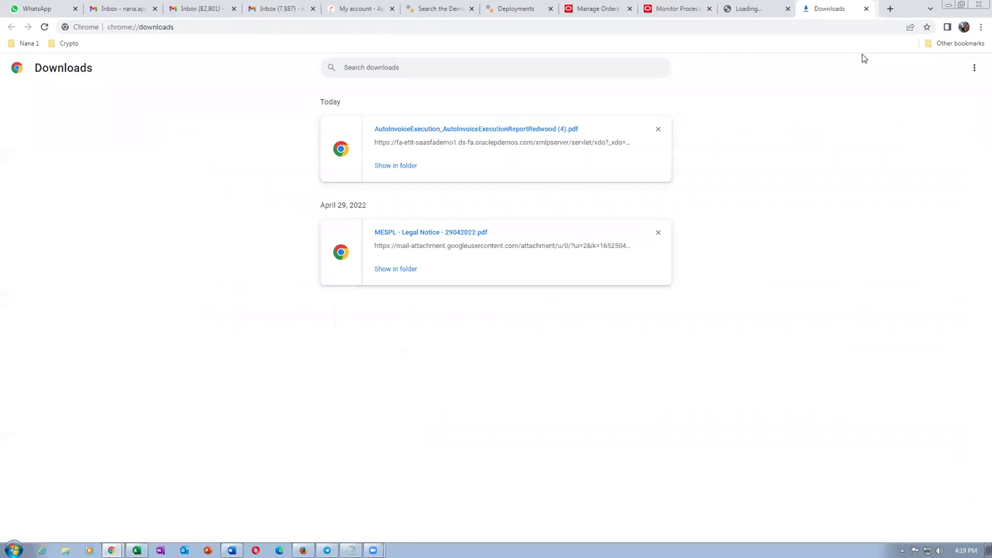
pyautogui.click(869, 8)
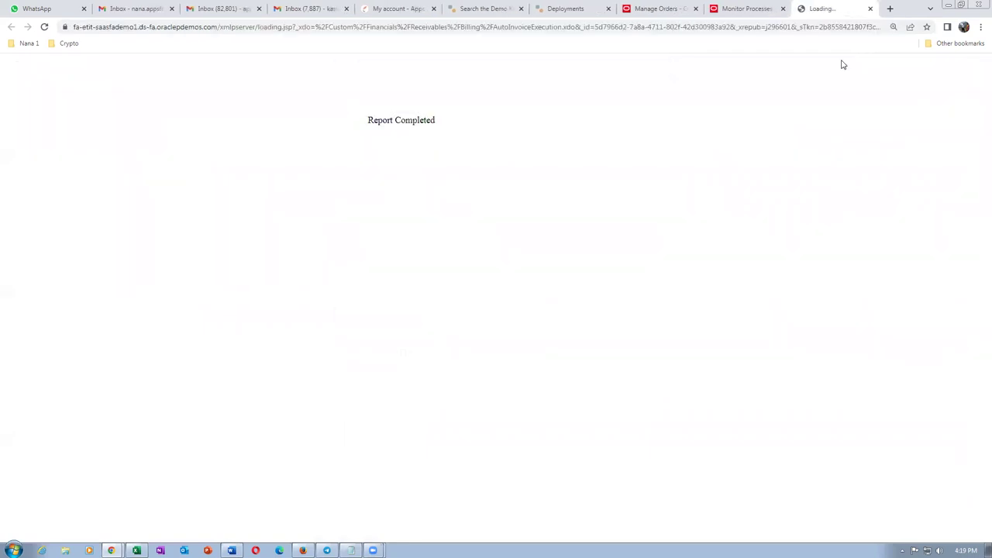
pyautogui.click(869, 8)
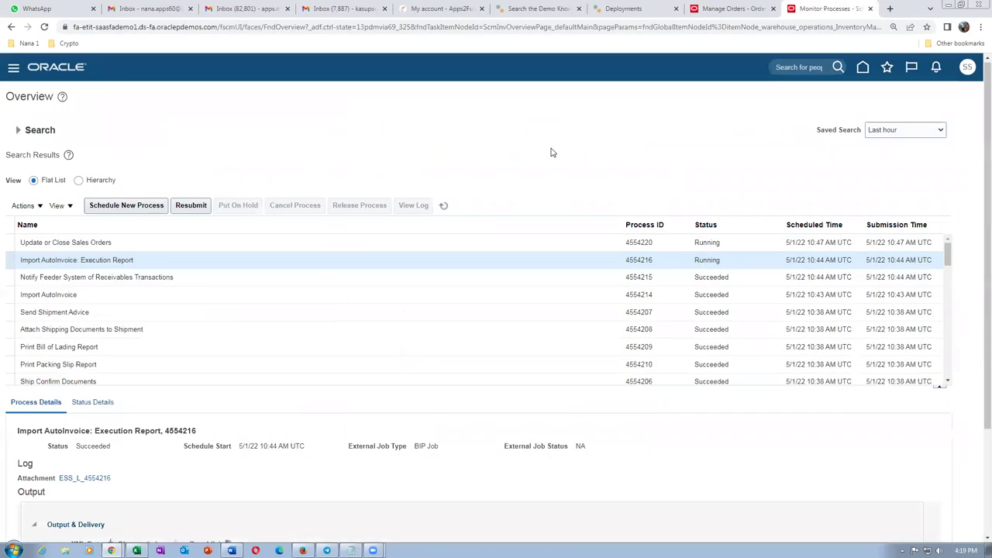
# Go to Billing in Receivables and open the Manage Transactions page
pyautogui.click(863, 67)
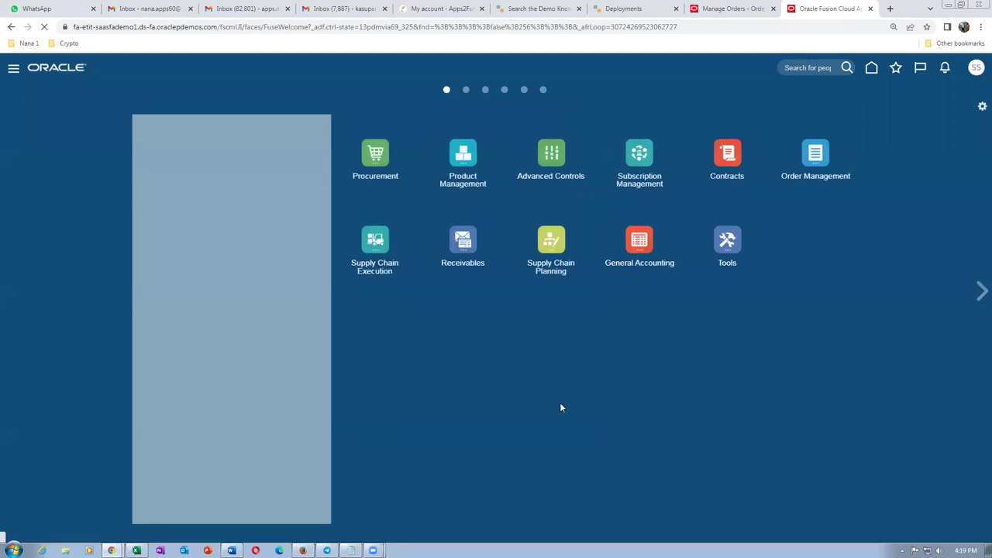
pyautogui.click(461, 240)
pyautogui.click(397, 311)
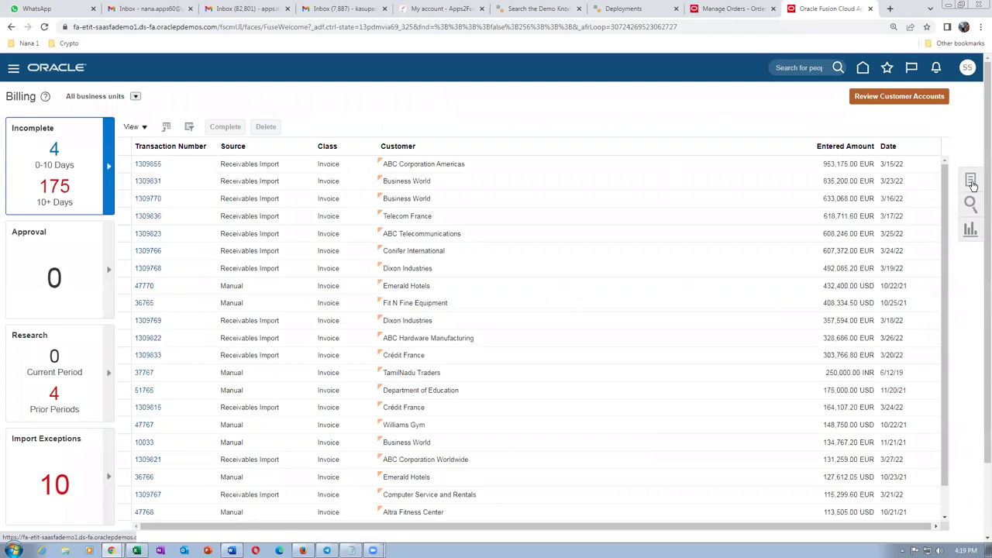
pyautogui.click(970, 180)
pyautogui.click(852, 133)
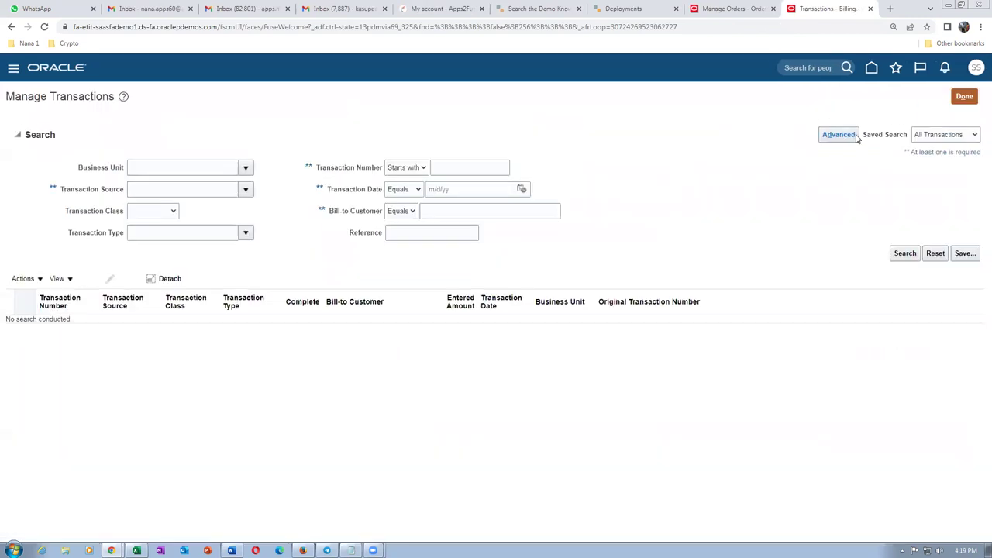
# Search transactions for bill-to customer Computer Service and Rentals with the sales order number as reference, and open the matching invoice
pyautogui.click(441, 201)
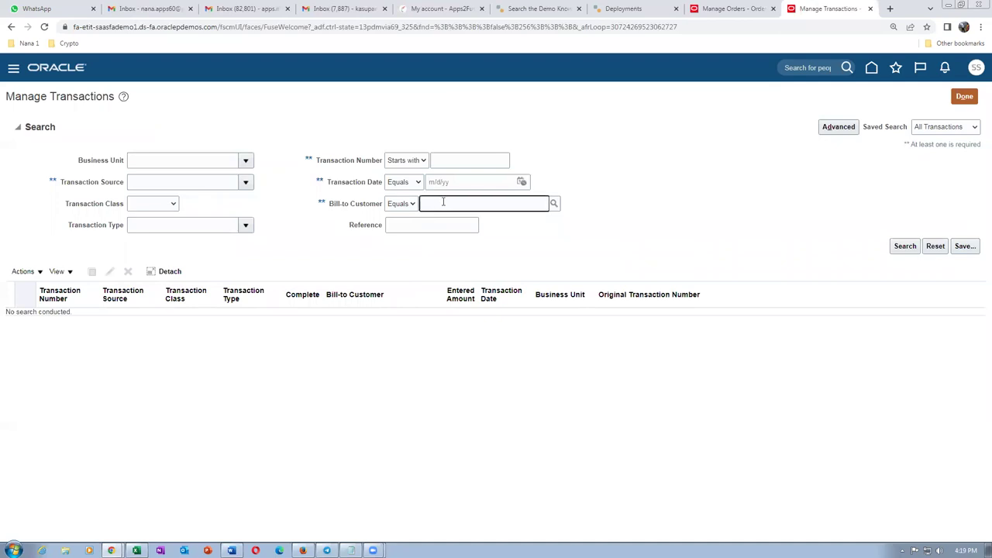
pyautogui.press('Tab')
pyautogui.click(429, 227)
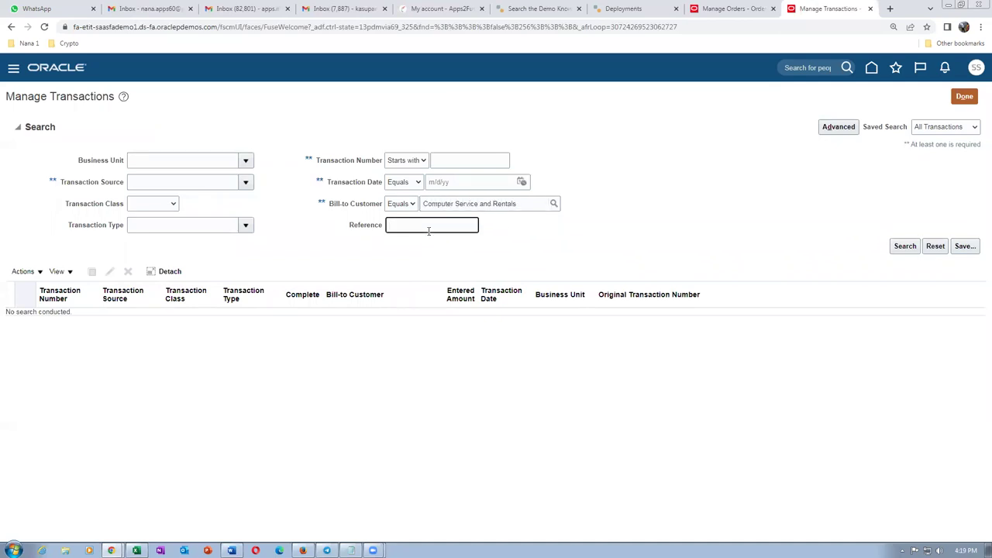
pyautogui.press('Tab')
pyautogui.click(902, 246)
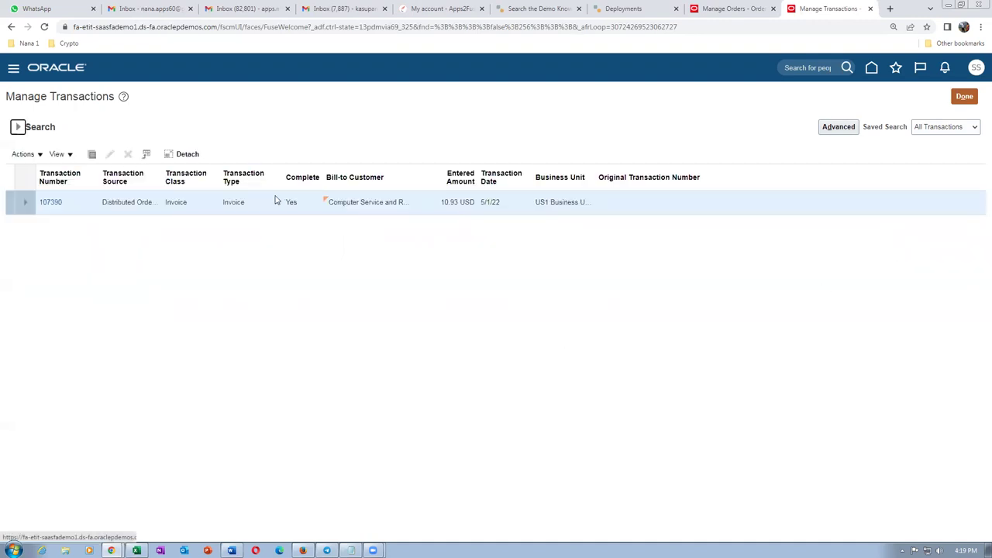
pyautogui.click(46, 203)
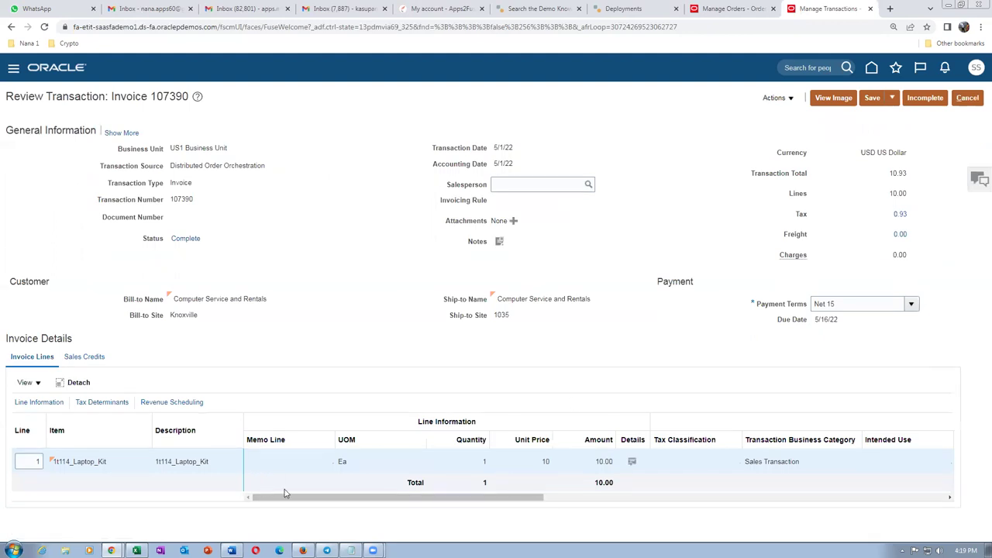
pyautogui.moveTo(283, 501)
pyautogui.mouseDown()
pyautogui.moveTo(472, 522)
pyautogui.moveTo(622, 525)
pyautogui.moveTo(274, 511)
pyautogui.mouseUp()
# View the invoice image, review its billing details, laptop kit line, taxes and balance due, and close it
pyautogui.click(842, 101)
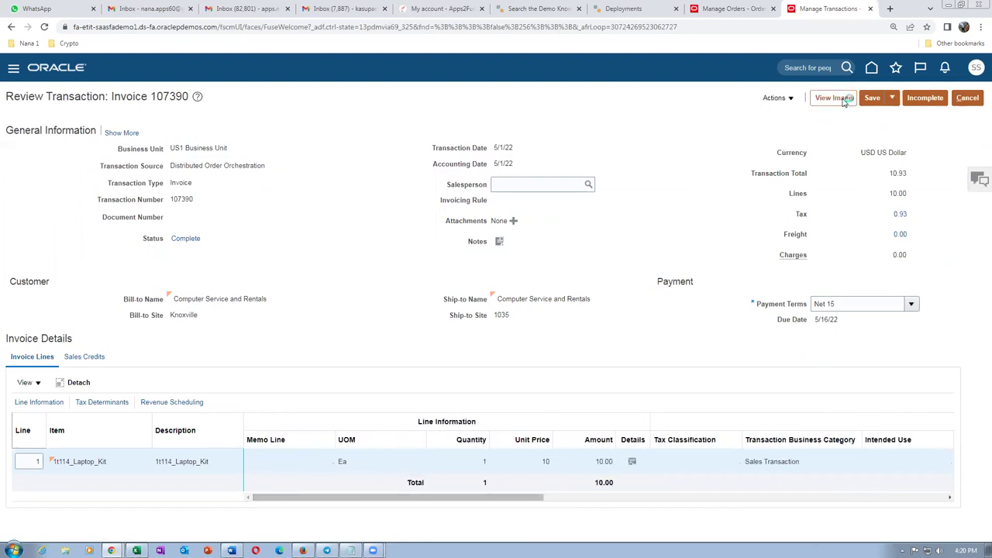
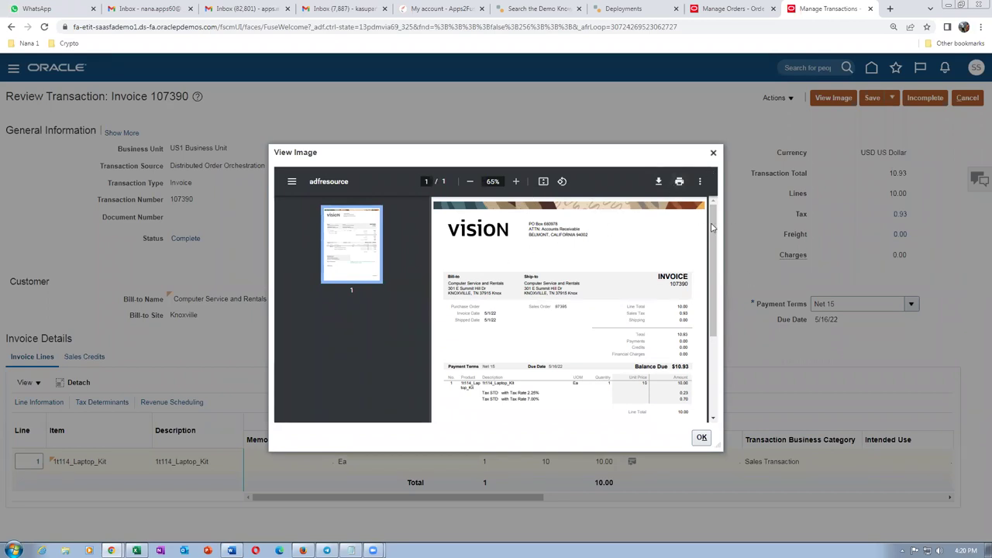
pyautogui.moveTo(714, 226); pyautogui.dragTo(721, 263)
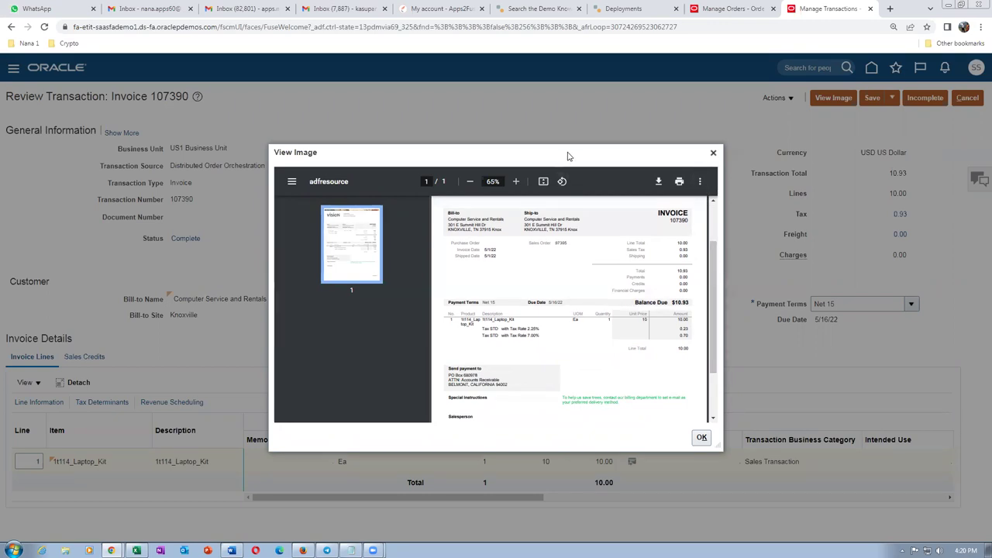
pyautogui.moveTo(713, 326); pyautogui.dragTo(718, 256)
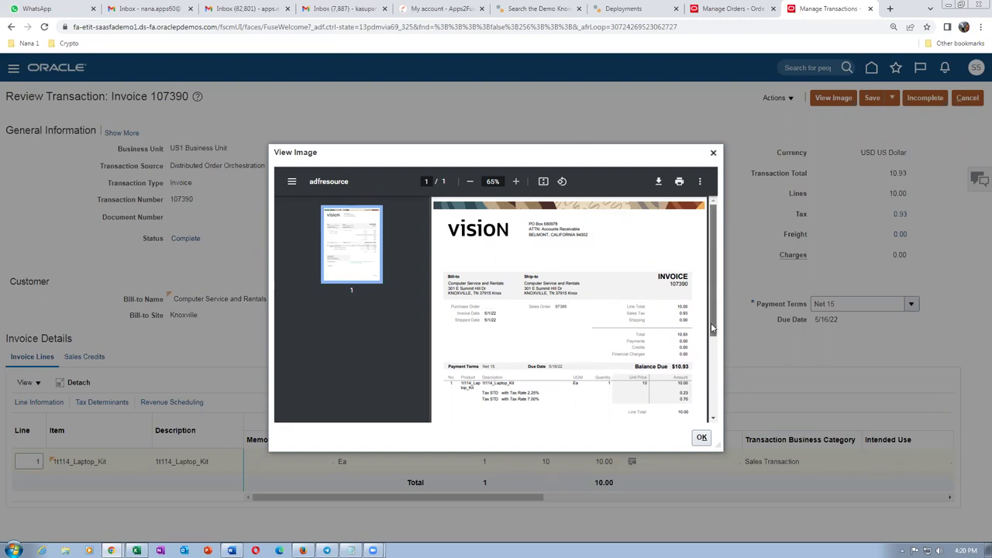
pyautogui.scroll(-1, 644, 321)
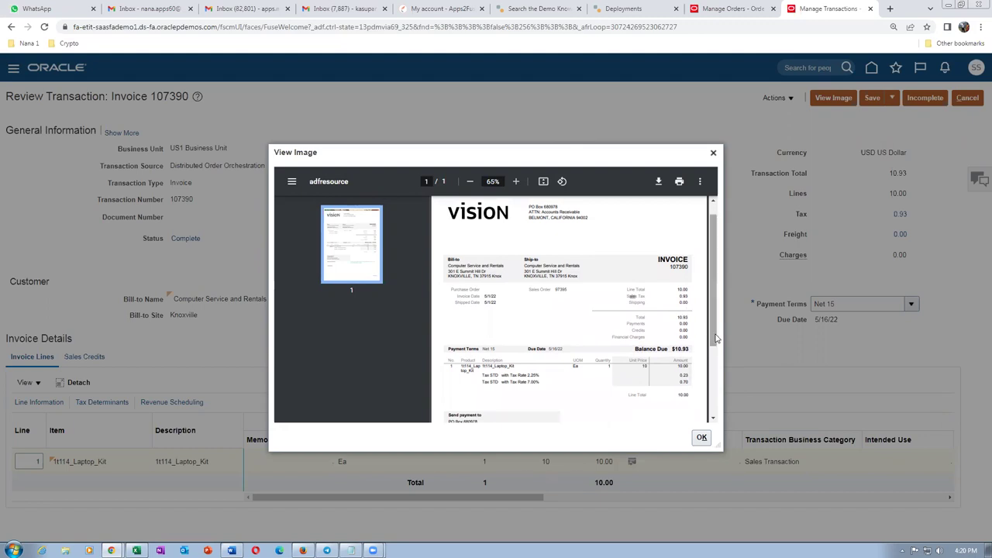
pyautogui.moveTo(717, 339); pyautogui.dragTo(707, 447)
pyautogui.click(701, 438)
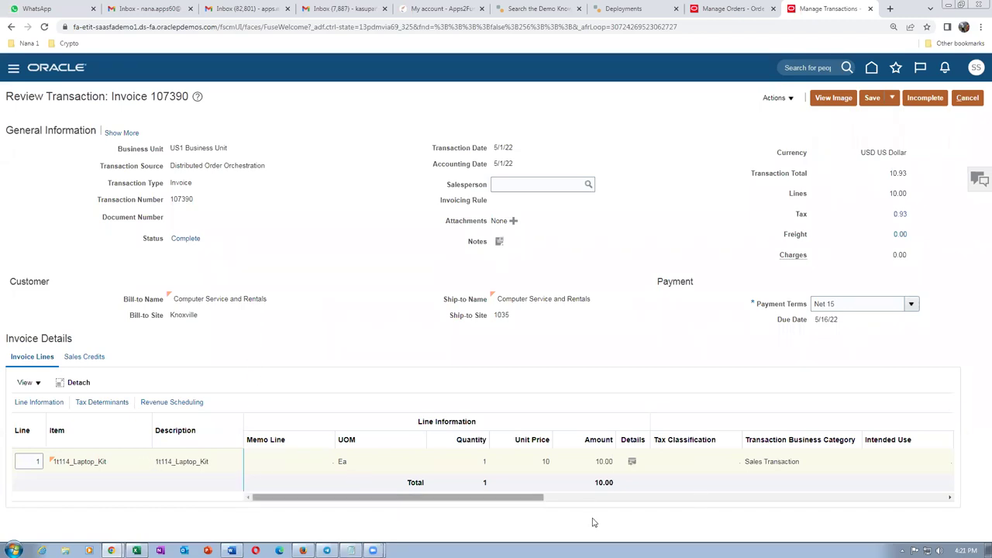
# Review the laptop kit invoice line's order references, ship-to and tax sections, close it without saving, and examine its tax determinants in the line table
pyautogui.click(632, 462)
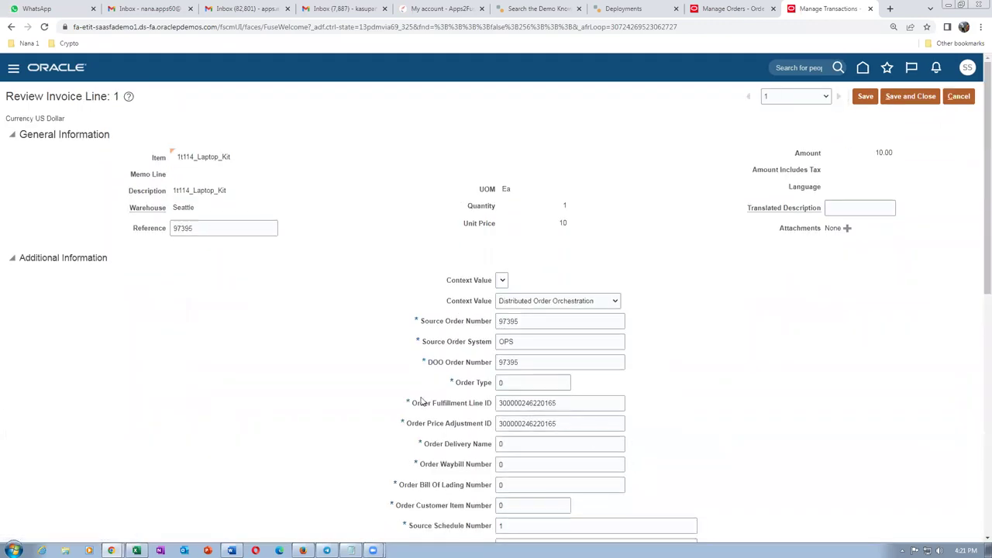
pyautogui.scroll(-5, 238, 301)
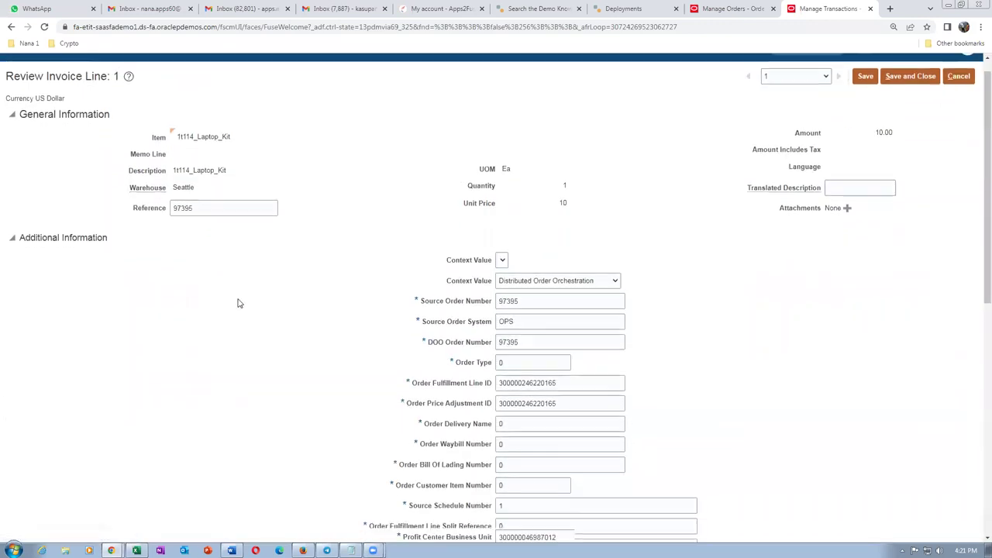
pyautogui.scroll(-3, 238, 303)
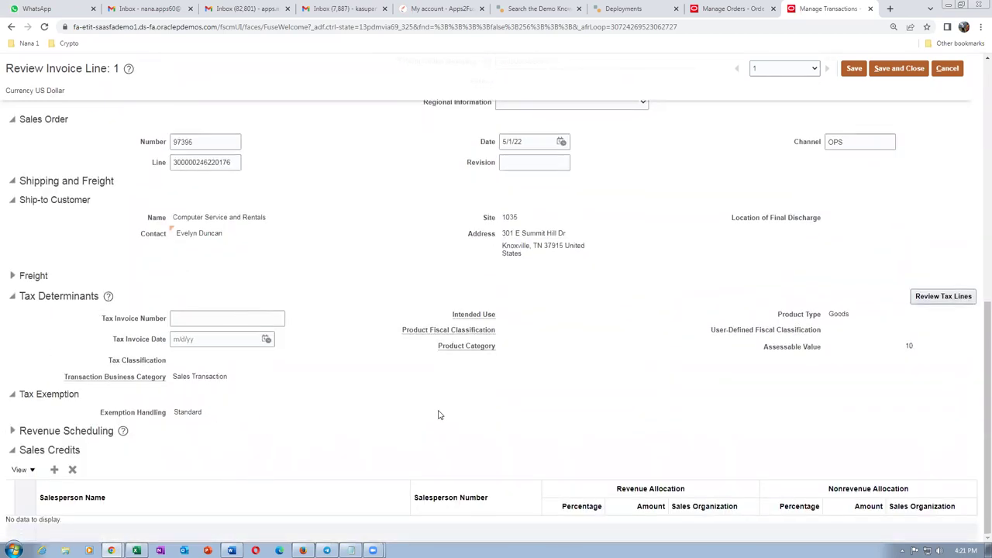
pyautogui.scroll(4, 430, 416)
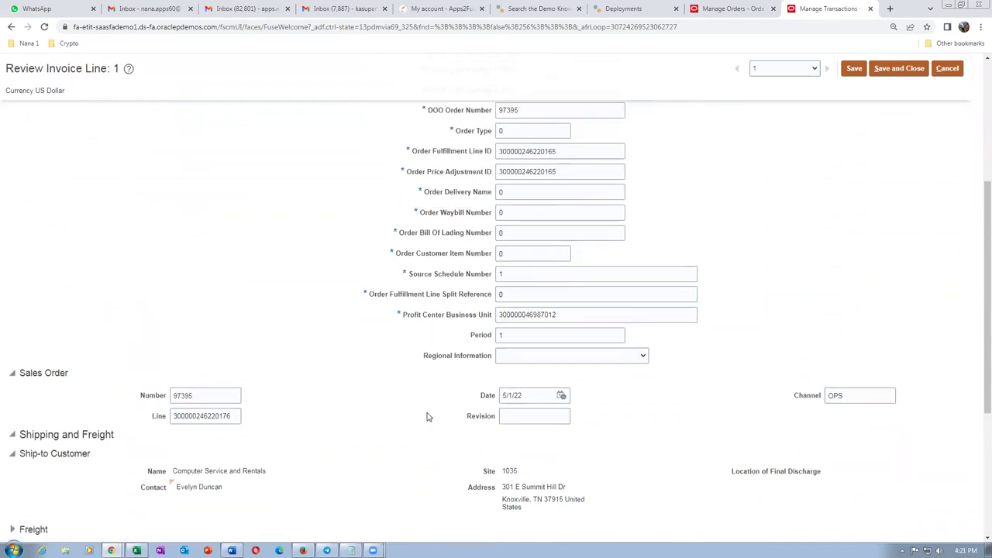
pyautogui.scroll(-4, 426, 417)
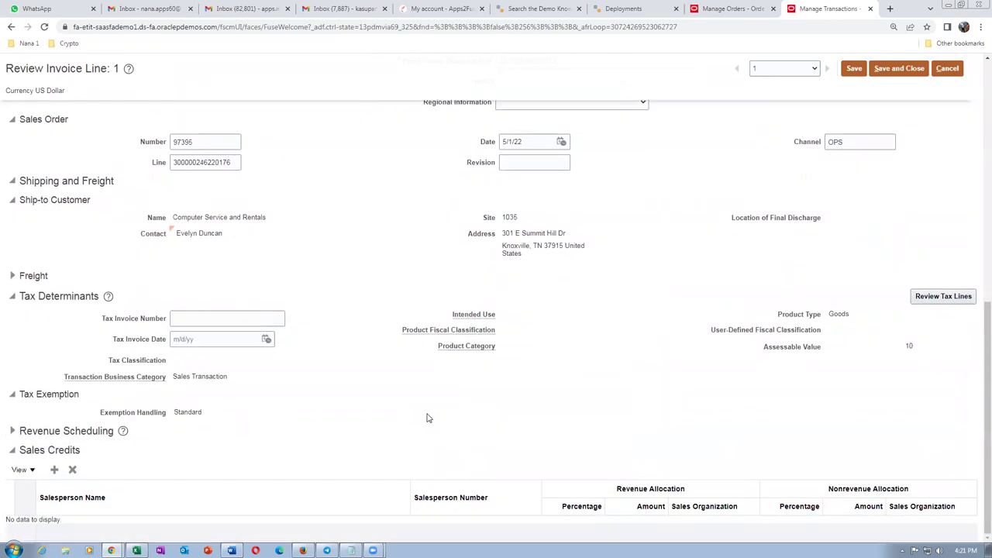
pyautogui.scroll(7, 426, 418)
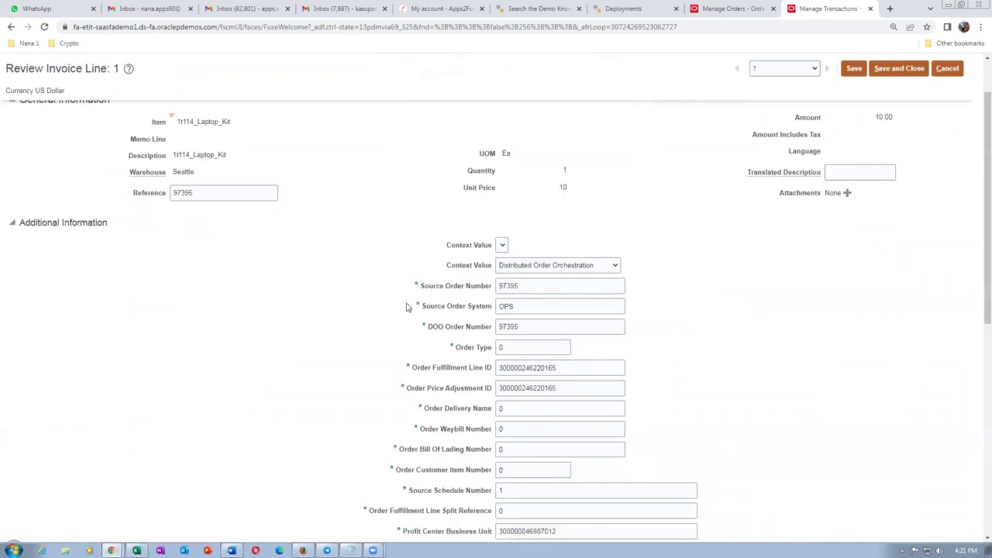
pyautogui.click(959, 96)
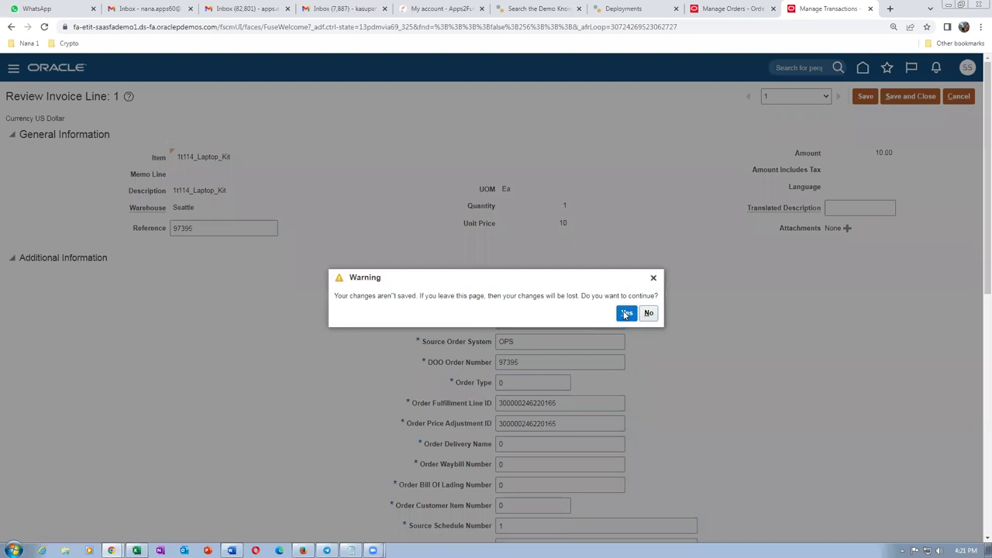
pyautogui.click(625, 313)
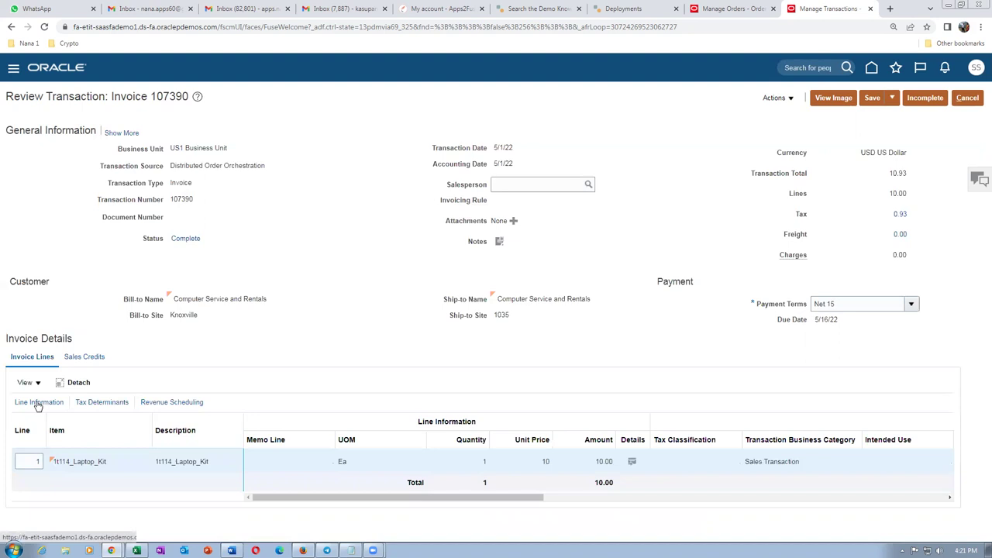
pyautogui.moveTo(534, 498); pyautogui.dragTo(343, 519)
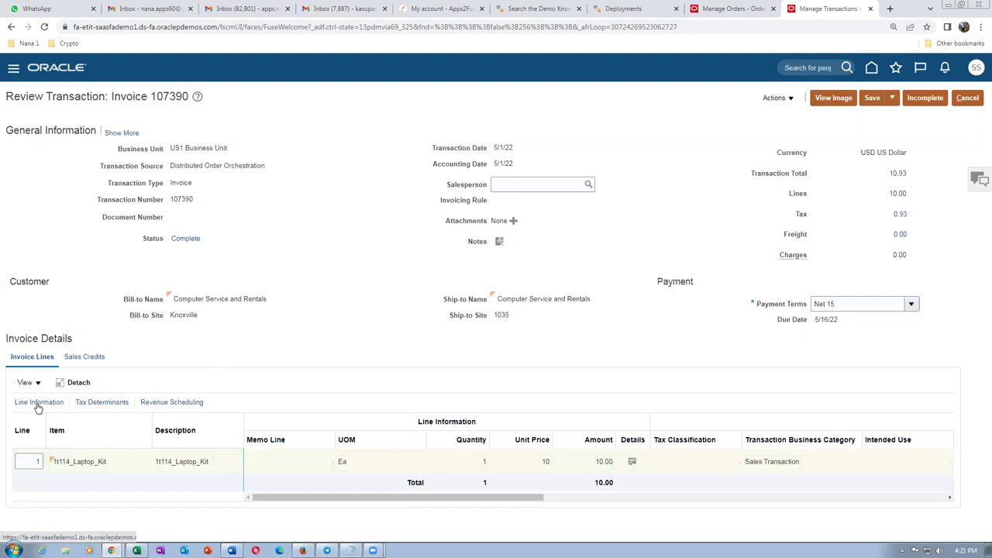
pyautogui.moveTo(476, 500); pyautogui.dragTo(729, 507)
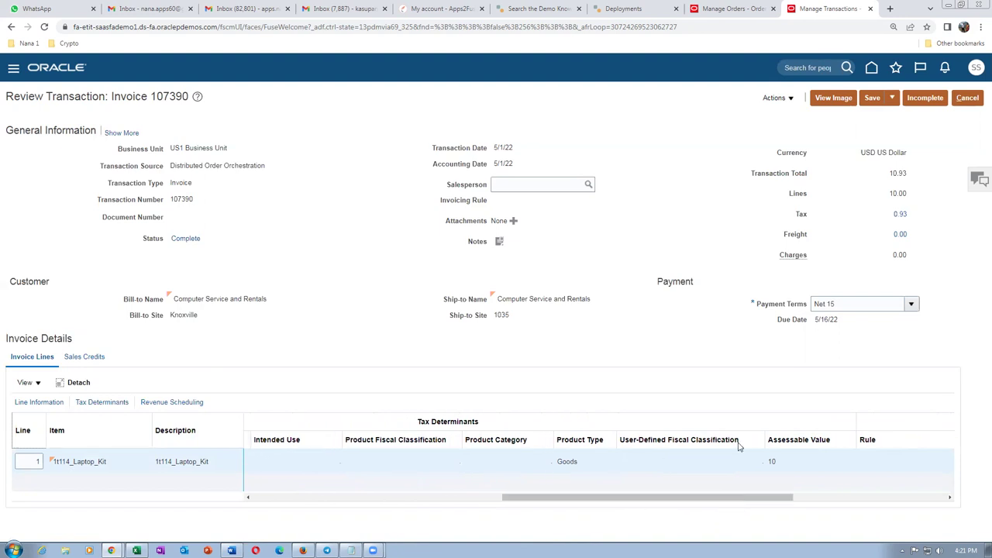
# Switch the laptop kit sales order to the fulfillment view, open its orchestration process, and show the process's fulfillment lines
pyautogui.click(736, 10)
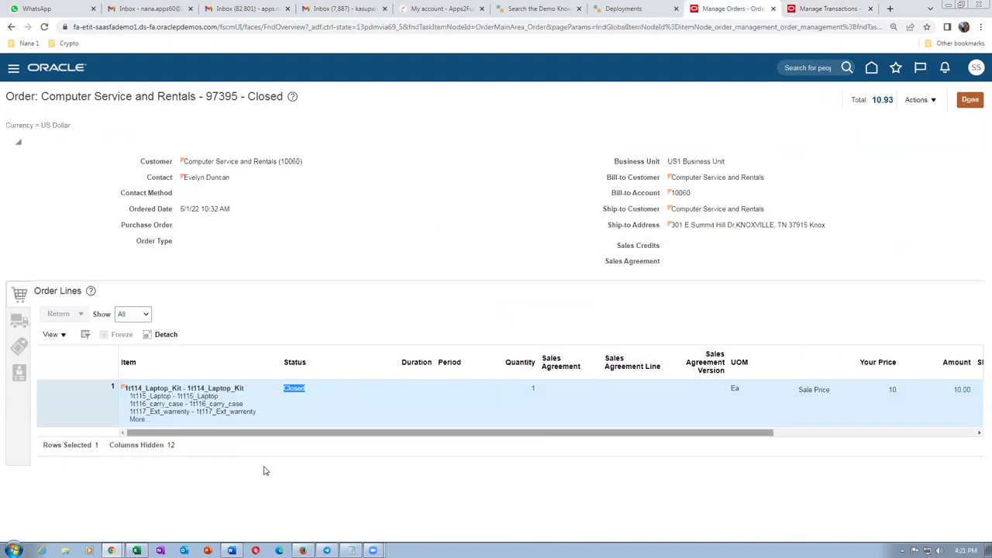
pyautogui.click(922, 100)
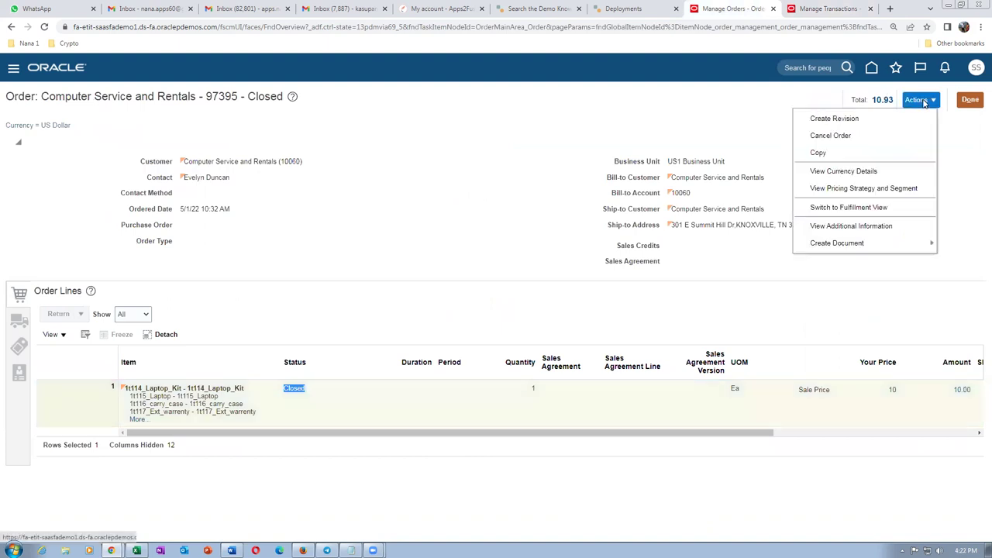
pyautogui.click(878, 207)
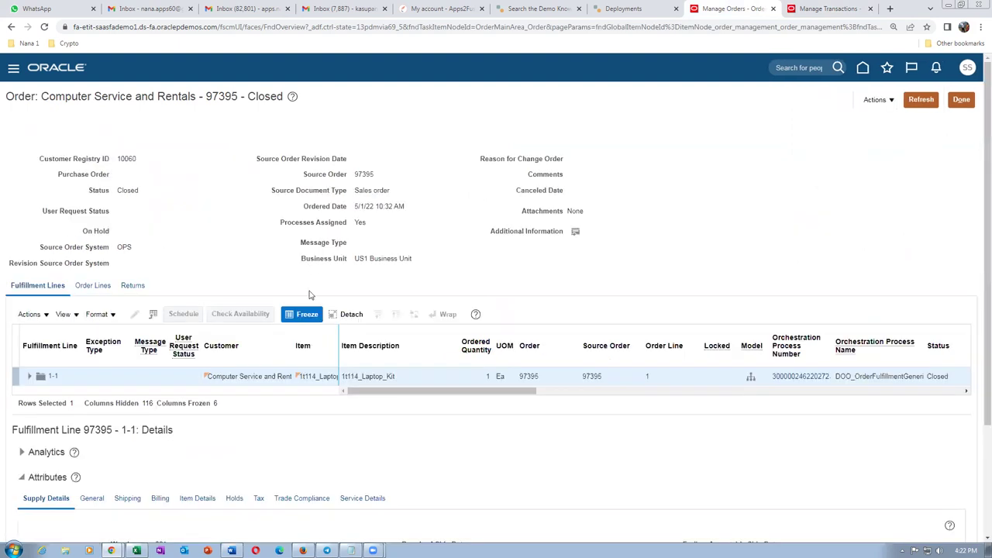
pyautogui.click(803, 376)
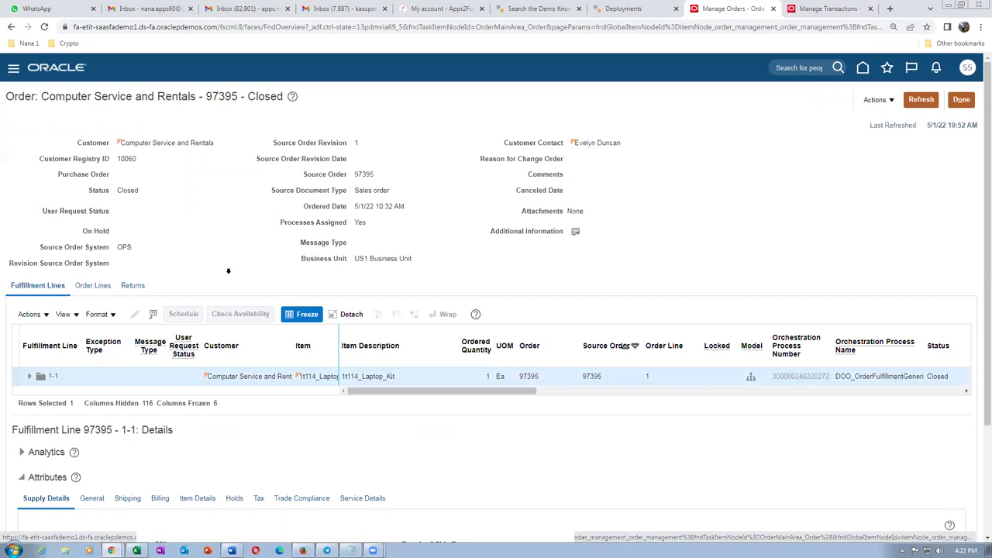
pyautogui.click(118, 265)
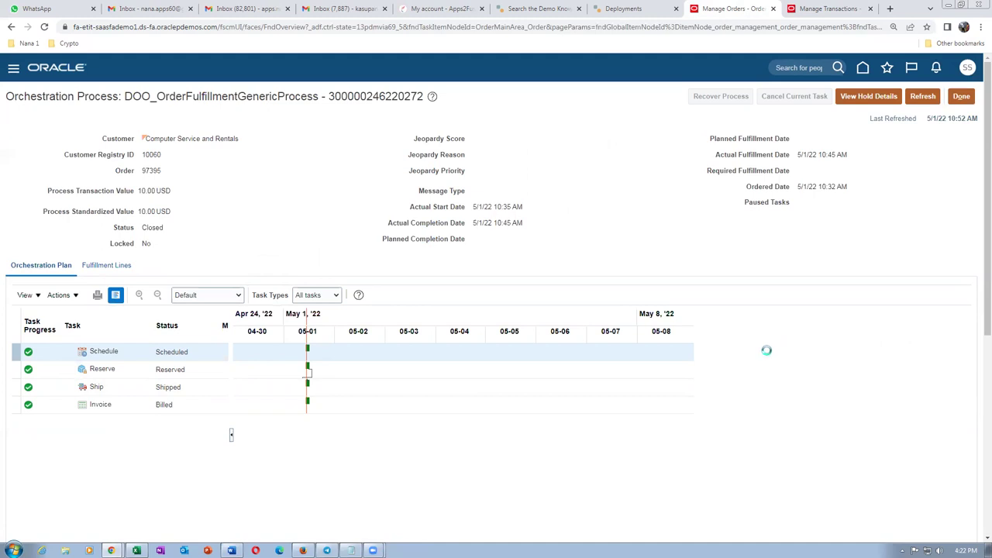
# Check the actions available for the Receivables invoice and examine the kit components' status and shipping columns in the order's fulfillment lines
pyautogui.click(829, 8)
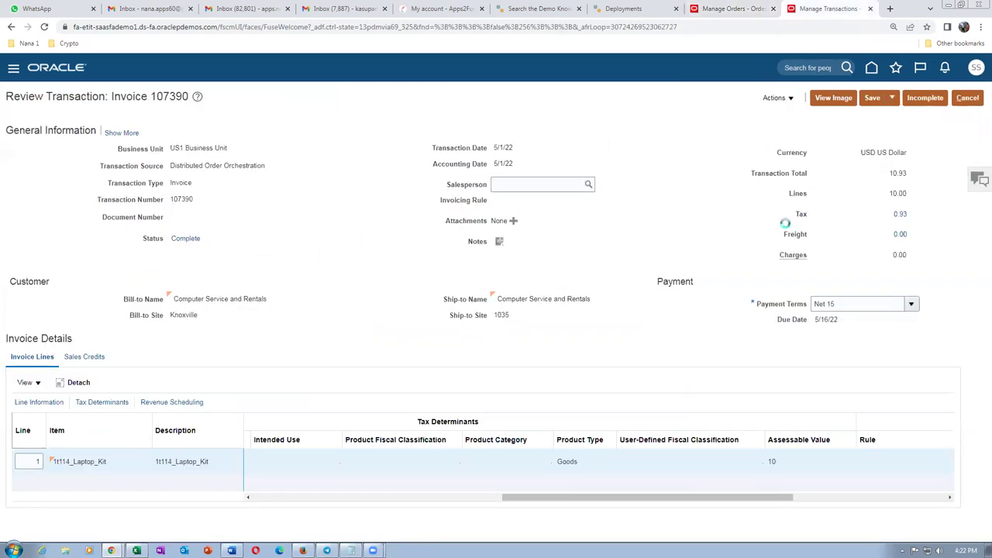
pyautogui.click(775, 98)
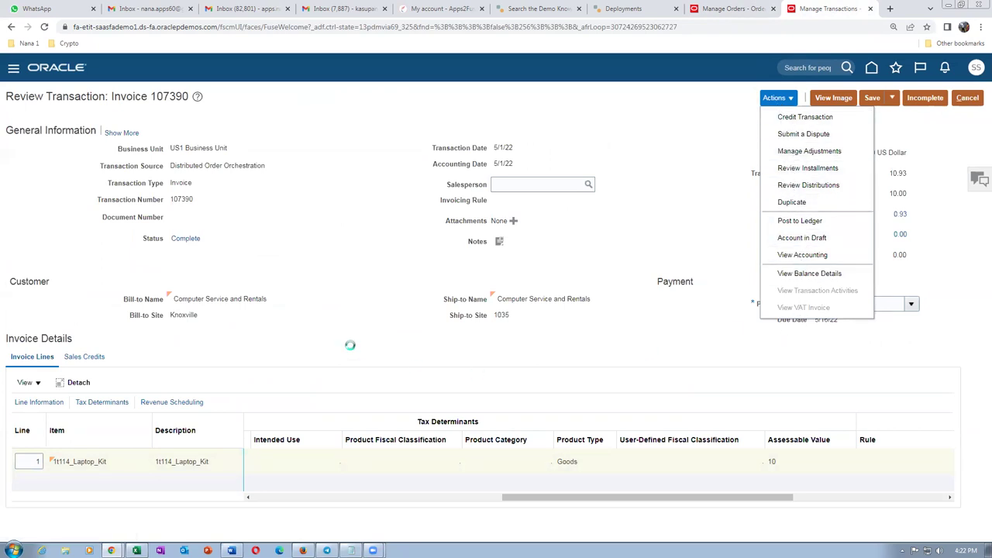
pyautogui.click(345, 342)
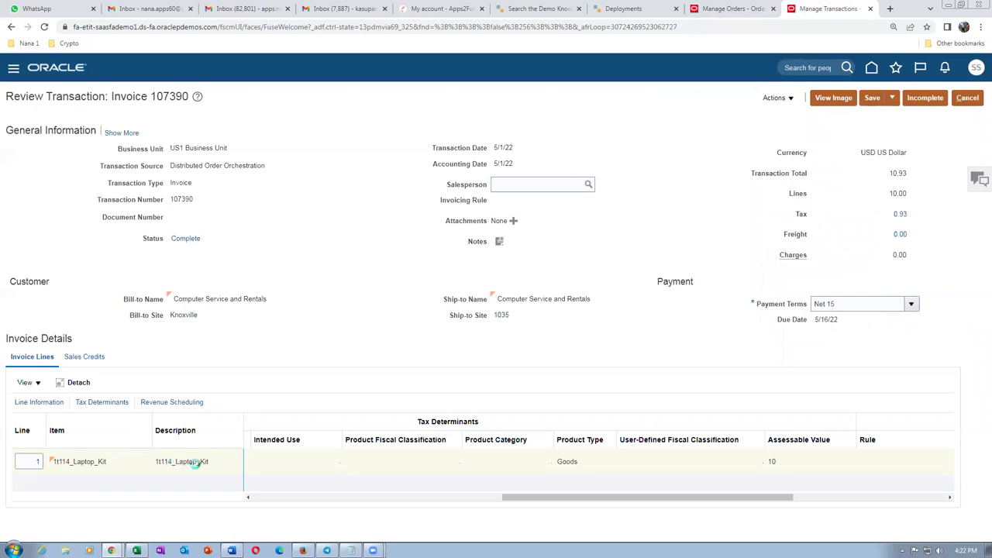
pyautogui.click(728, 9)
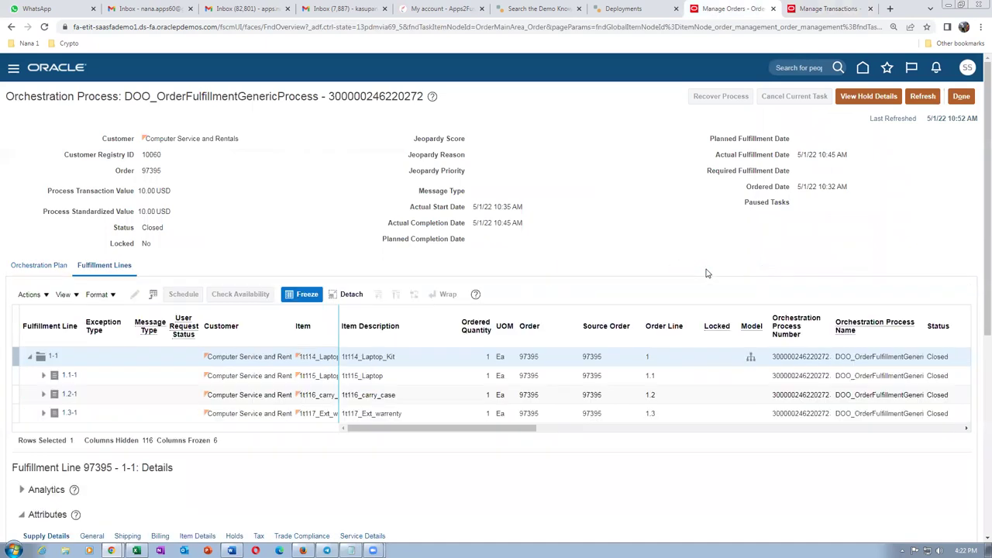
pyautogui.moveTo(520, 428); pyautogui.dragTo(593, 449)
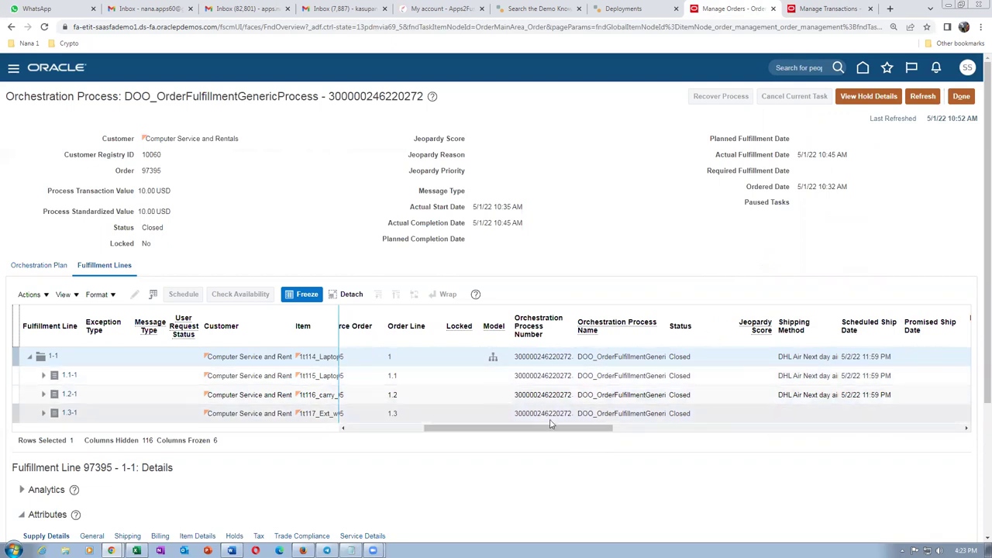
pyautogui.moveTo(549, 430); pyautogui.dragTo(419, 466)
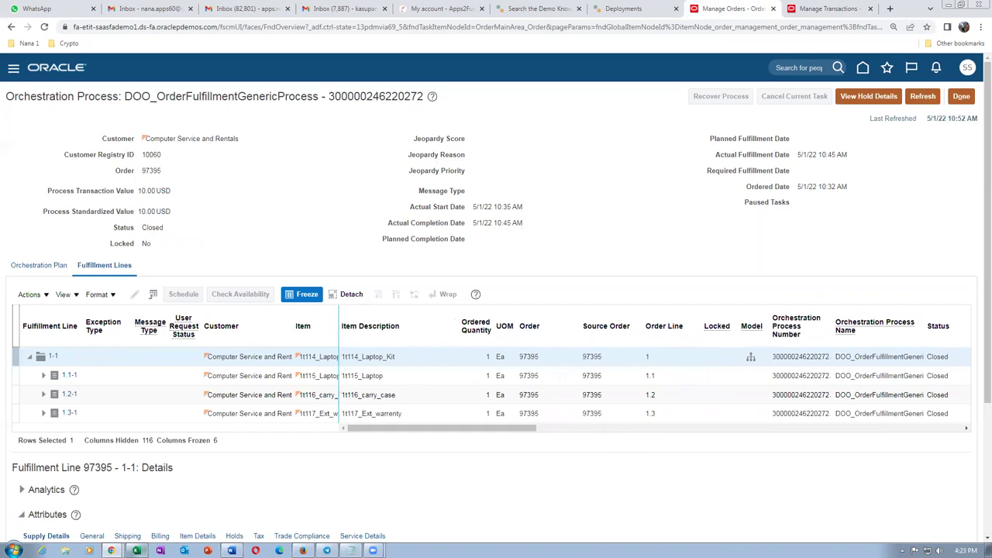
# Switch to the Fusion OM Worksheet in Excel and examine the entries 1t117_Ext_warrenty, 1t119_Desktop_Monitor and 1t120_Keyboard_Mouse
pyautogui.click(137, 550)
pyautogui.click(478, 442)
pyautogui.click(439, 325)
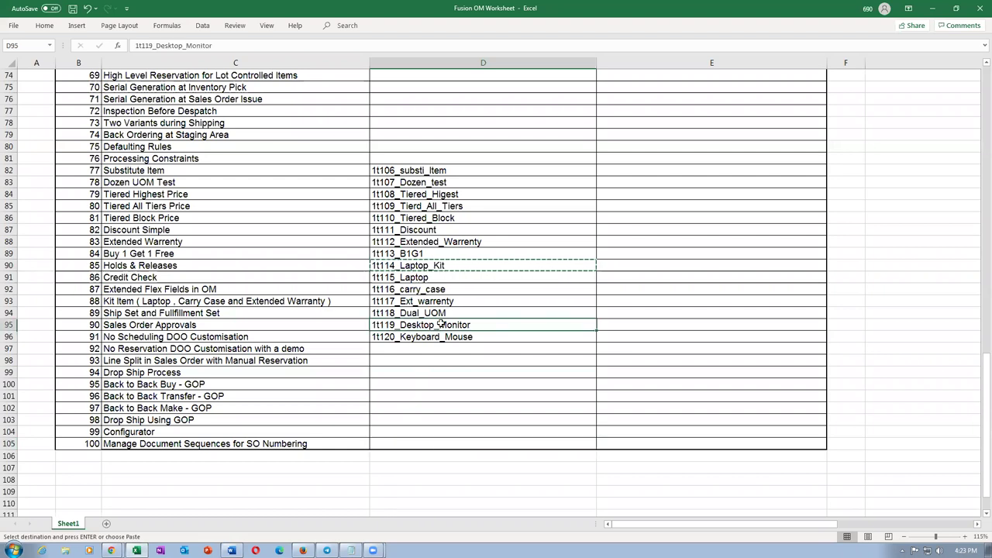
pyautogui.click(453, 339)
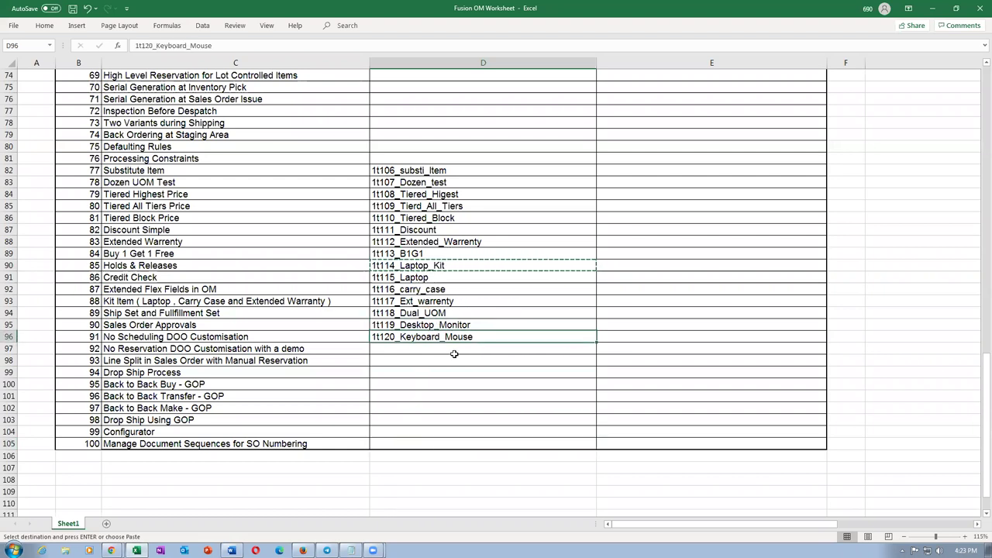
pyautogui.click(457, 300)
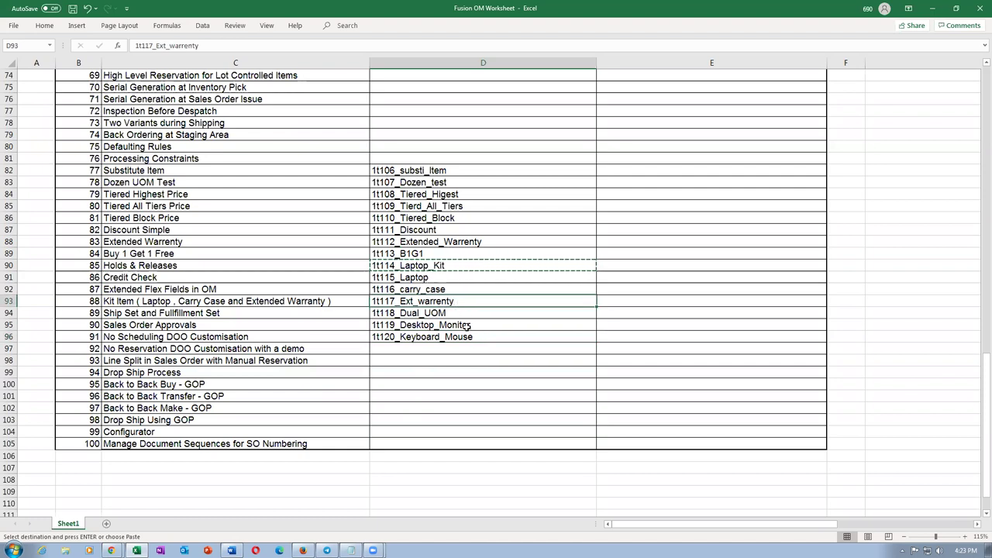
pyautogui.click(466, 326)
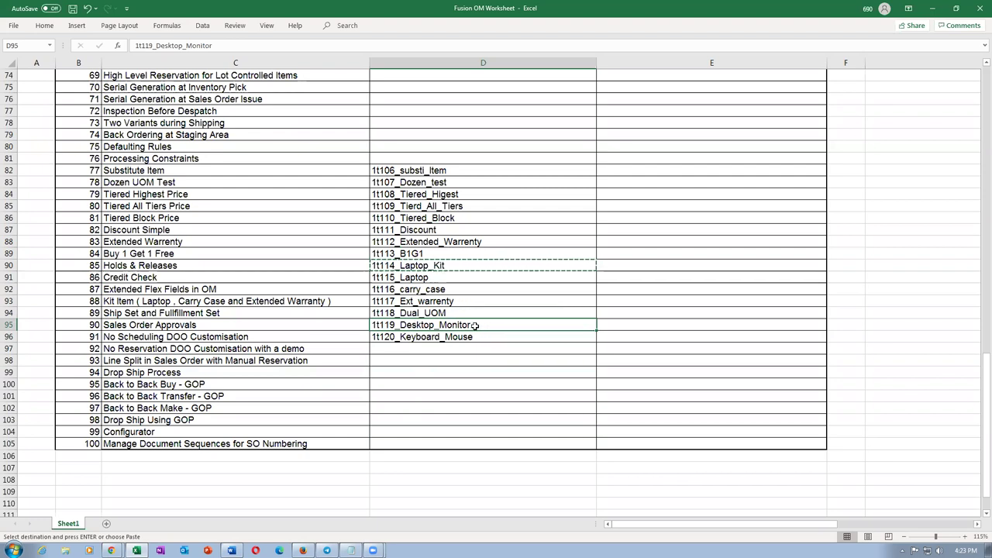
pyautogui.click(456, 338)
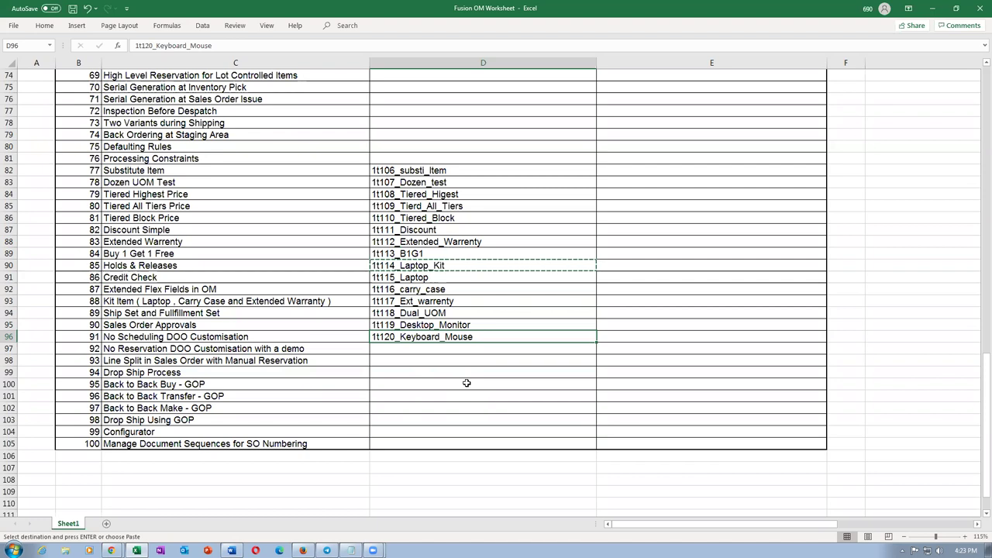
pyautogui.click(488, 329)
pyautogui.click(488, 337)
pyautogui.click(488, 325)
pyautogui.click(489, 337)
pyautogui.click(496, 326)
pyautogui.click(492, 339)
# Return to Chrome to leave the orchestration process page, and recheck the monitor, keyboard and warranty items in the Excel worksheet
pyautogui.hotkey('alt', 'Tab')
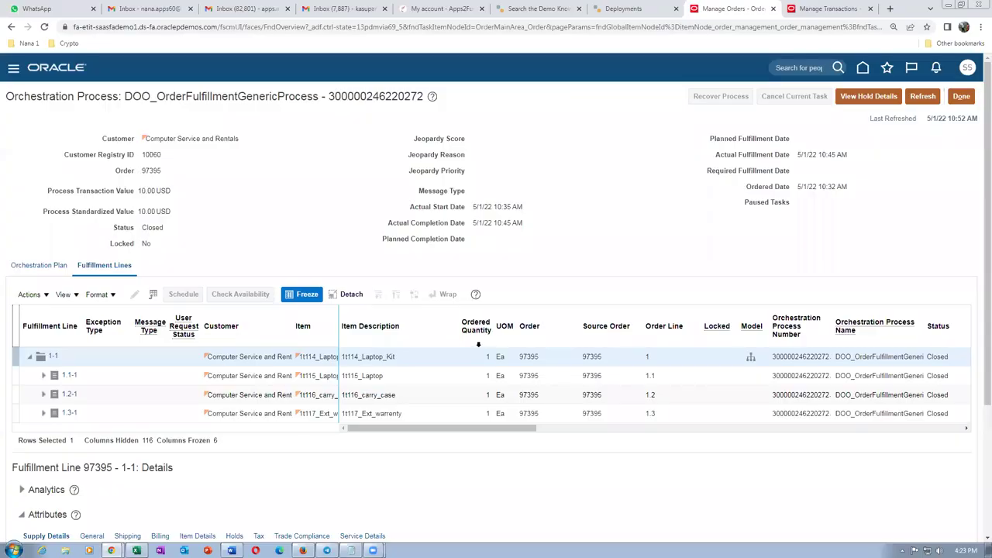
pyautogui.click(961, 96)
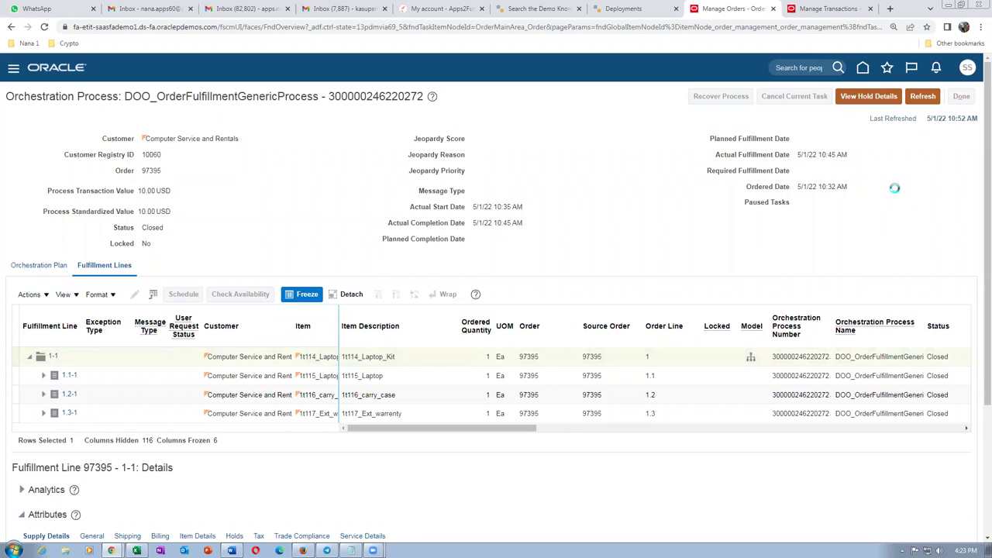
pyautogui.hotkey('alt', 'Tab')
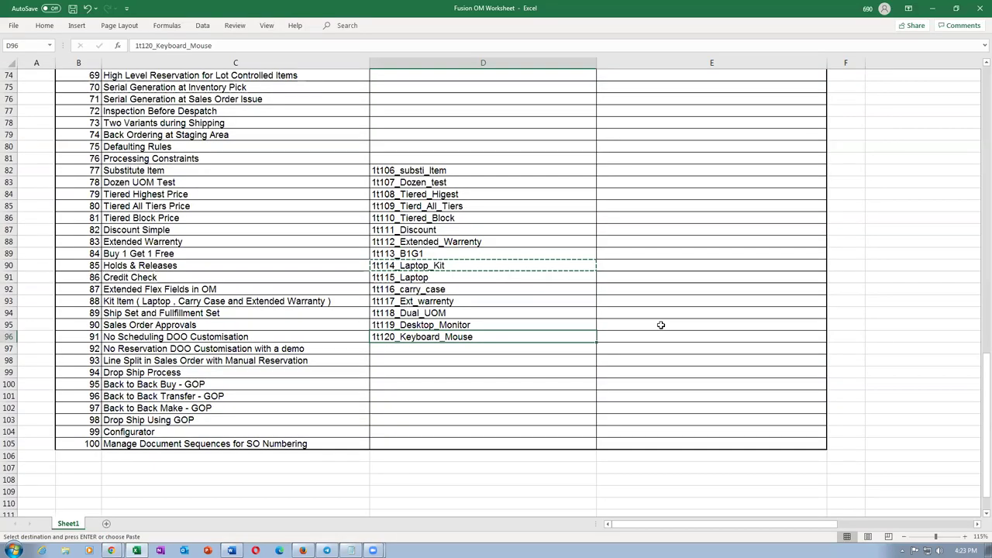
pyautogui.click(418, 325)
pyautogui.click(425, 338)
pyautogui.click(449, 304)
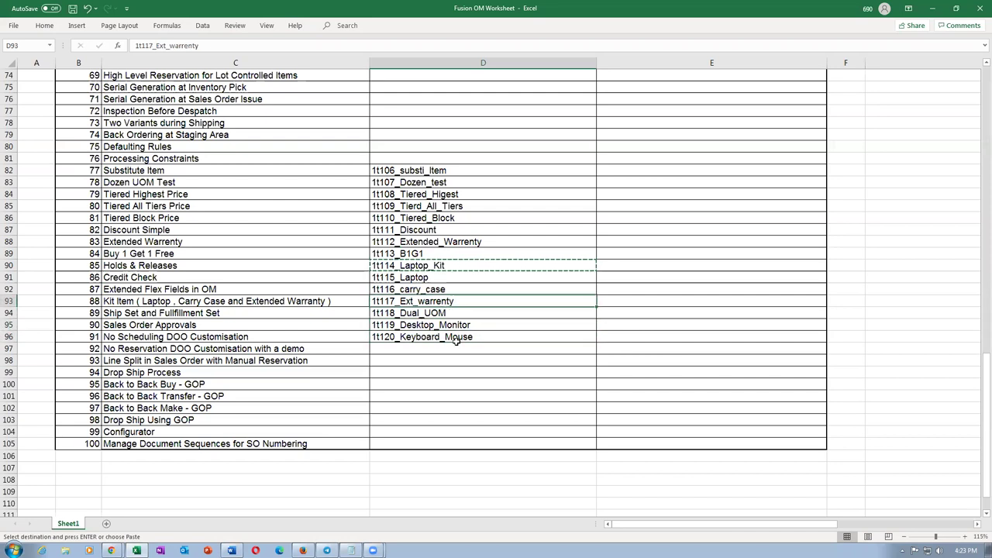
pyautogui.hotkey('alt', 'Tab')
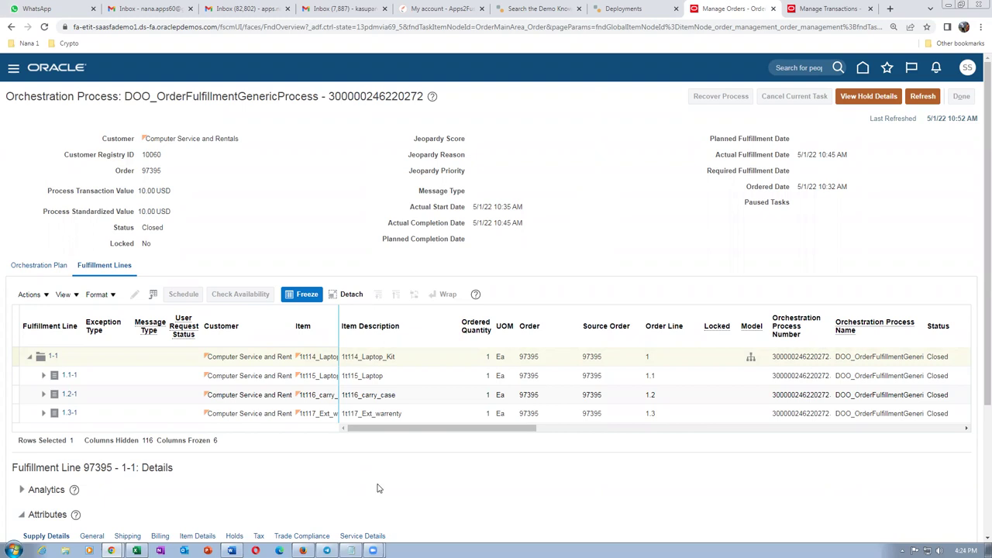
# Switch to Firefox, create a new sales order in Order Management, and set its business unit to US1 Business Unit
pyautogui.click(961, 96)
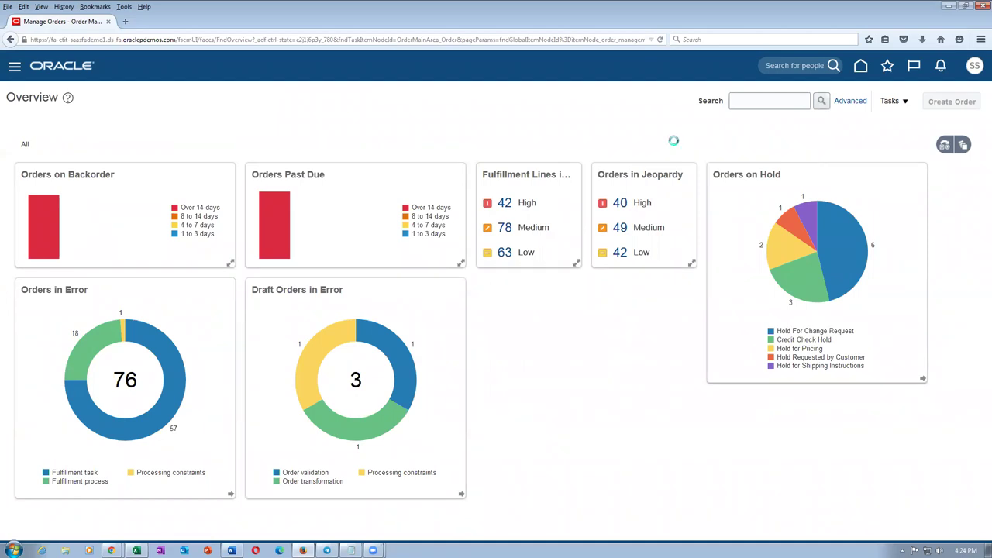
pyautogui.hotkey('alt', 'Tab')
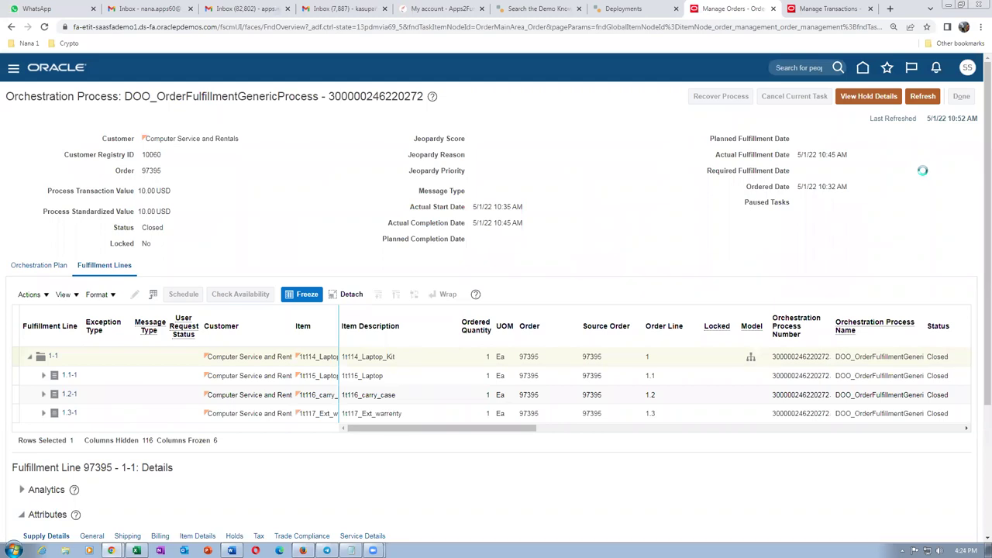
pyautogui.hotkey('alt', 'Tab')
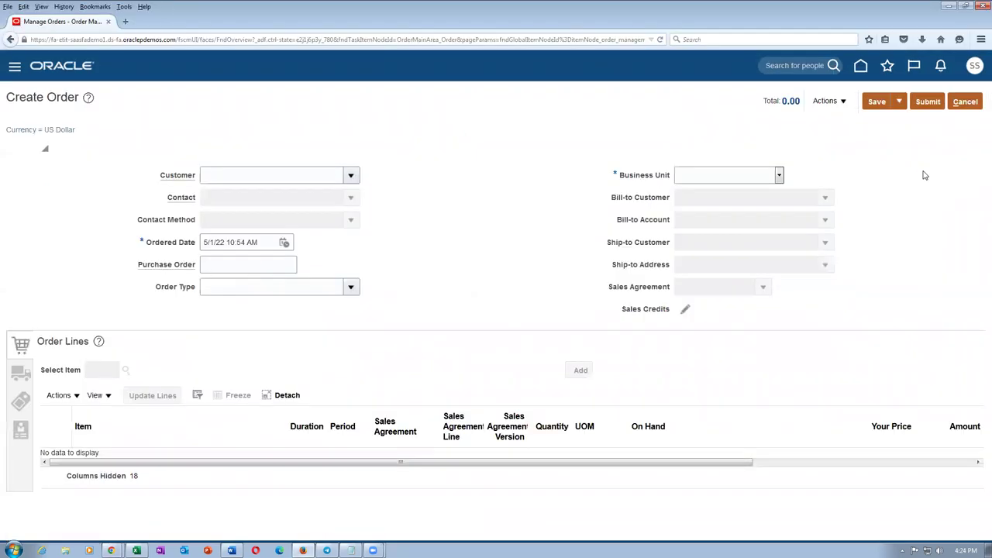
pyautogui.click(779, 175)
pyautogui.scroll(-3, 779, 294)
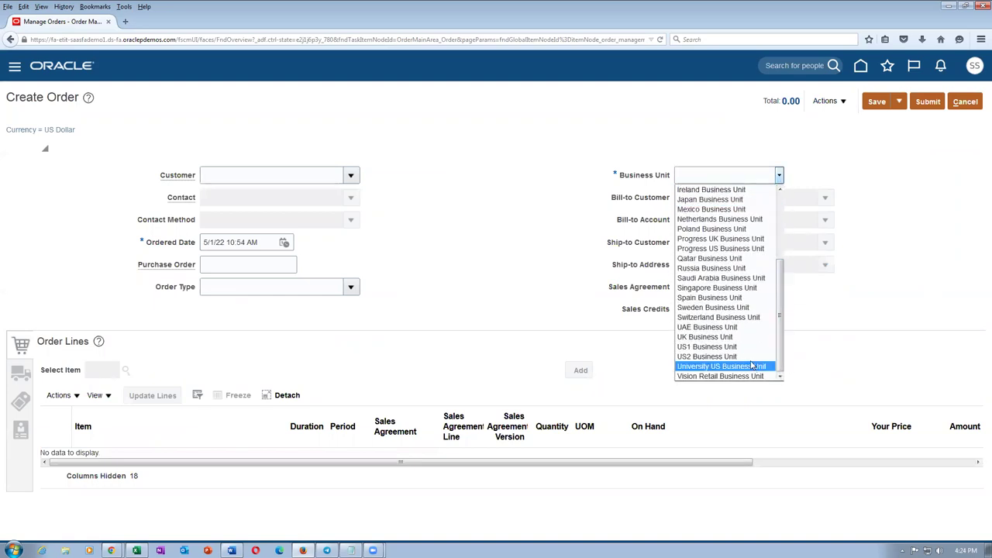
pyautogui.click(741, 347)
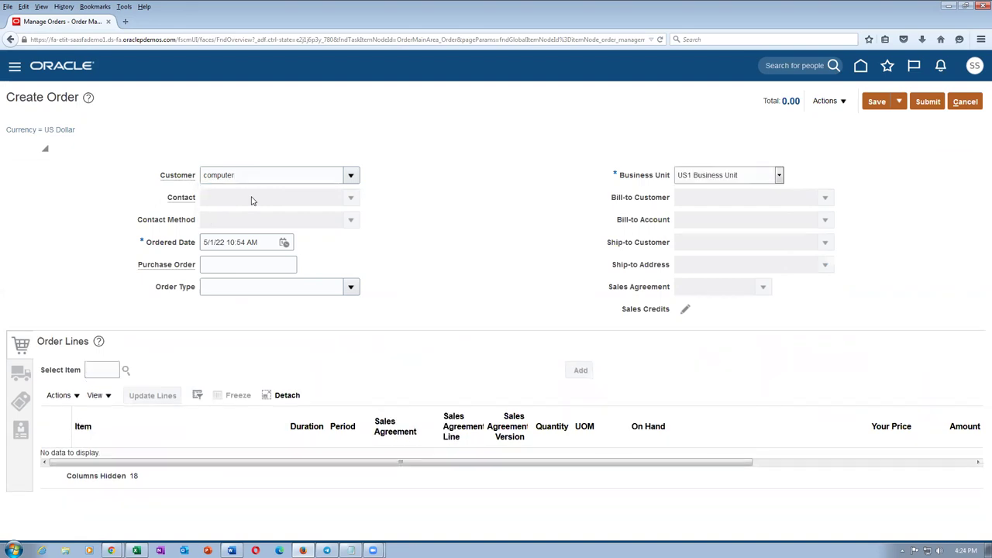
# Look up the new order's customer with "com", choose a match, and switch to the item list in the Excel worksheet
pyautogui.press('BackSpace')
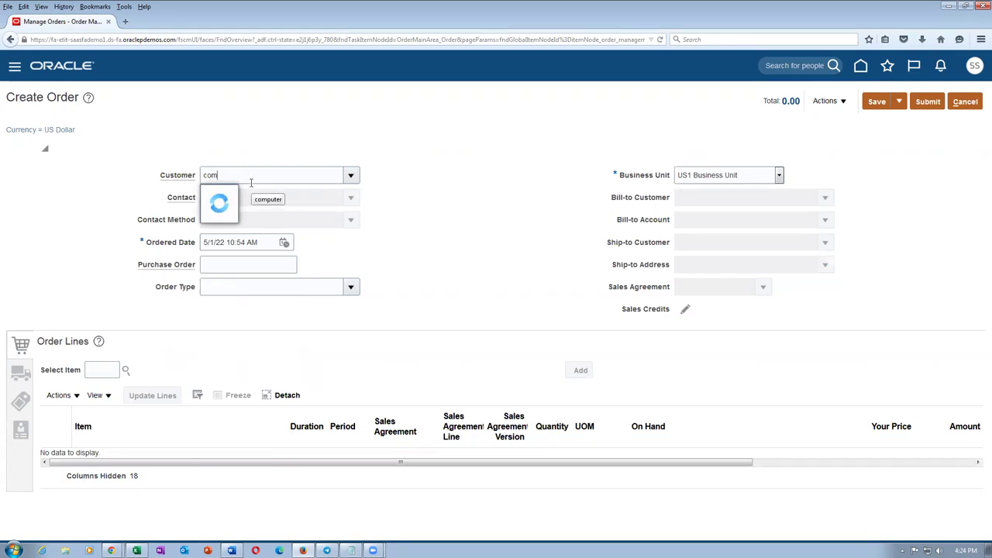
pyautogui.click(258, 221)
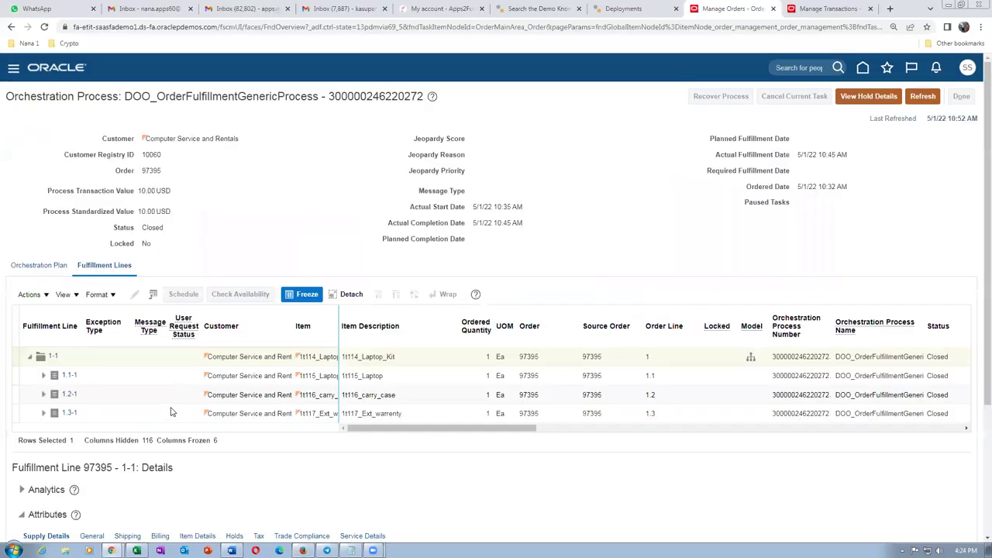
pyautogui.hotkey('alt', 'Tab')
pyautogui.hotkey('alt', 'Tab')
pyautogui.hotkey('alt', 'Tab')
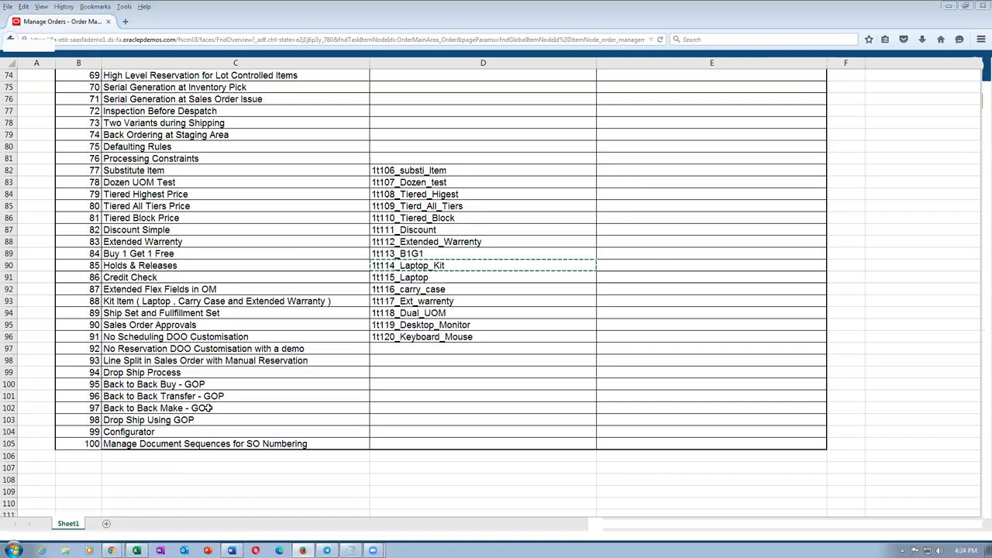
# Copy the item name 1t119_Desktop_Monitor from the Excel worksheet and add it as a line to the order in Oracle
pyautogui.click(423, 368)
pyautogui.click(424, 326)
pyautogui.hotkey('ctrl', 'c')
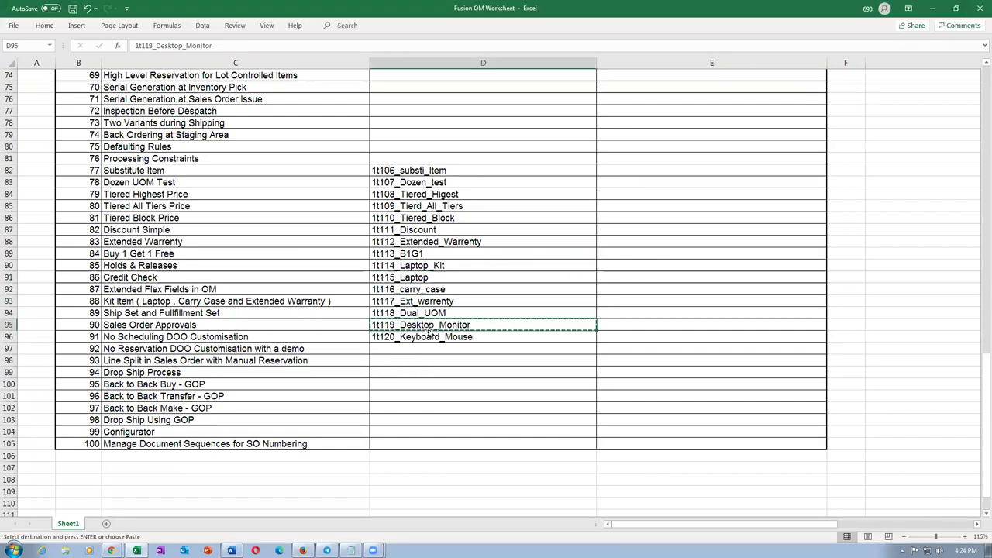
pyautogui.hotkey('alt', 'Tab')
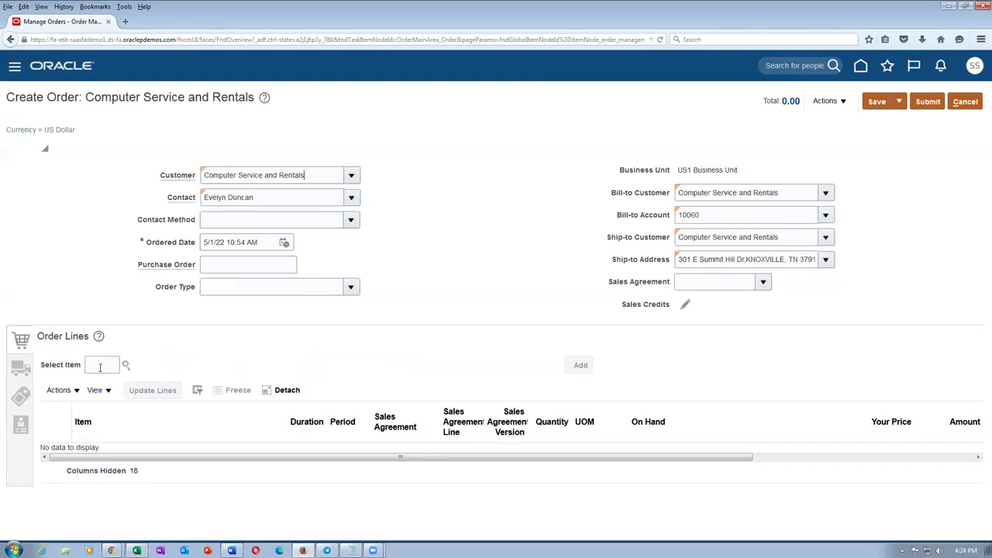
pyautogui.hotkey('ctrl', 'v')
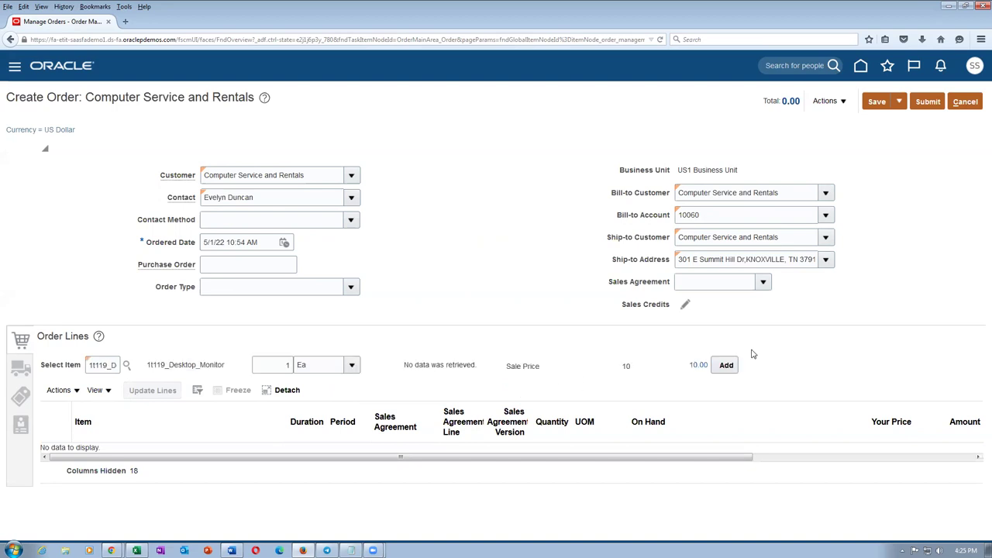
pyautogui.click(728, 365)
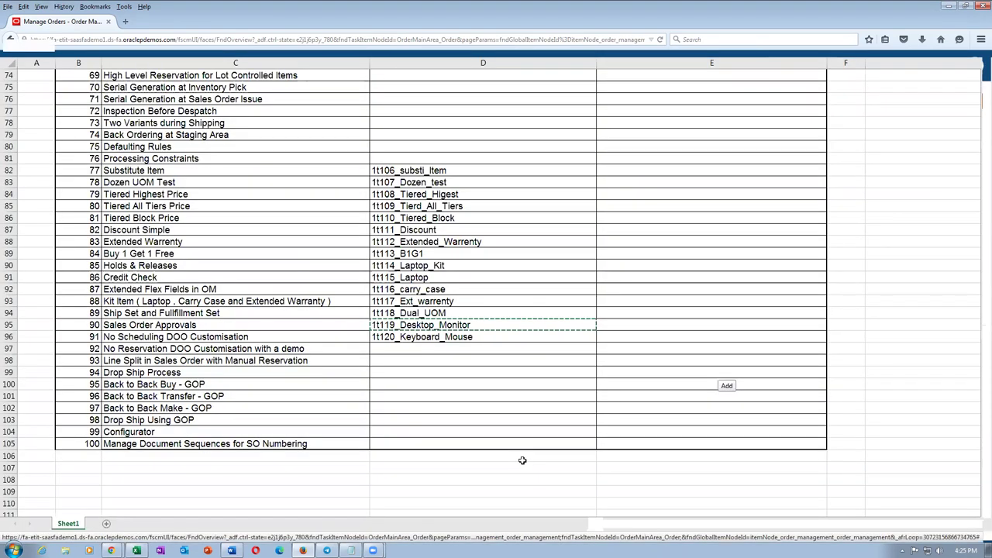
# Copy the item name 1t120_Keyboard_Mouse from the Excel worksheet and add it as the second line of the Oracle order
pyautogui.hotkey('alt', 'Tab')
pyautogui.click(438, 337)
pyautogui.hotkey('ctrl', 'c')
pyautogui.hotkey('alt', 'Tab')
pyautogui.click(94, 365)
pyautogui.hotkey('ctrl', 'v')
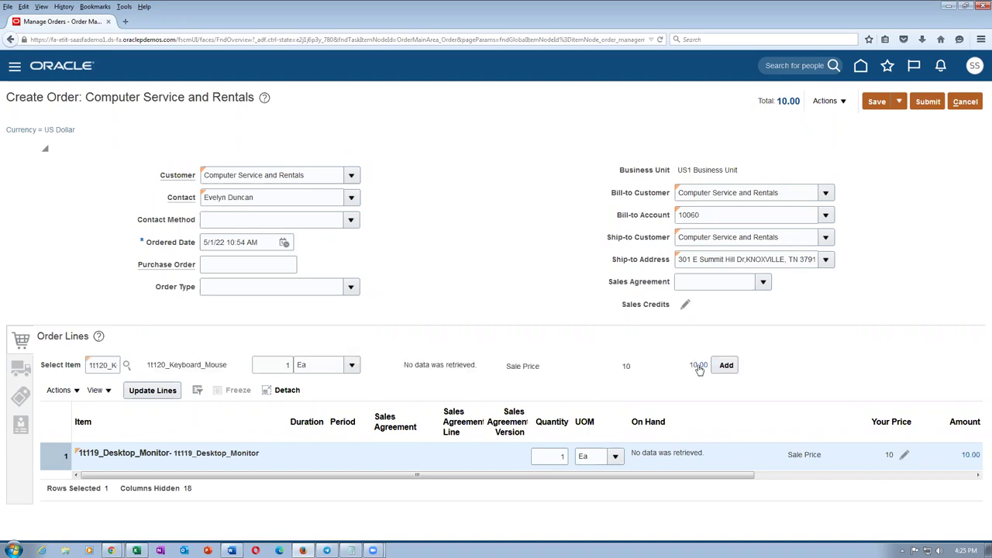
pyautogui.click(724, 366)
# Take the item name 1t117_Ext_warrenty from the Excel worksheet and add it as the third line of the Oracle order
pyautogui.hotkey('alt', 'Tab')
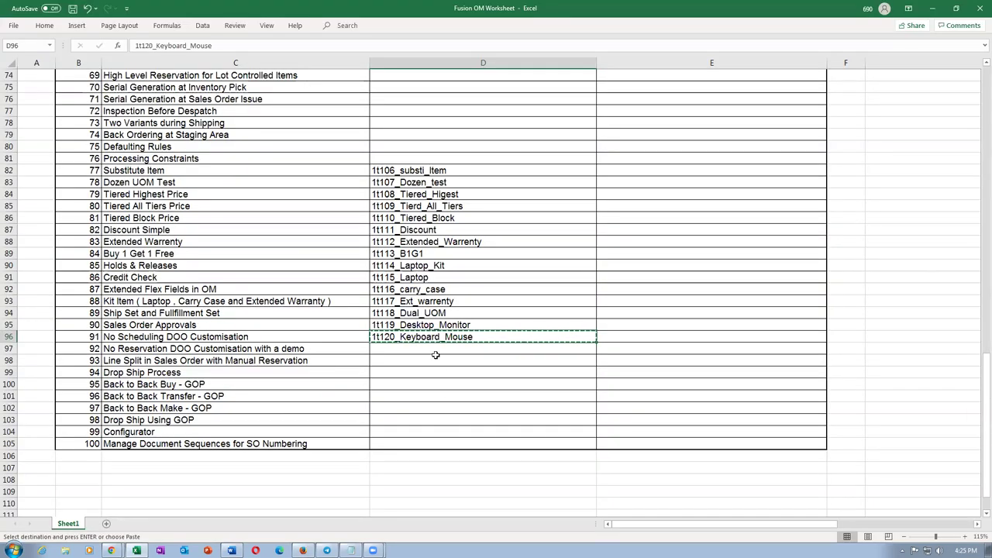
pyautogui.click(442, 302)
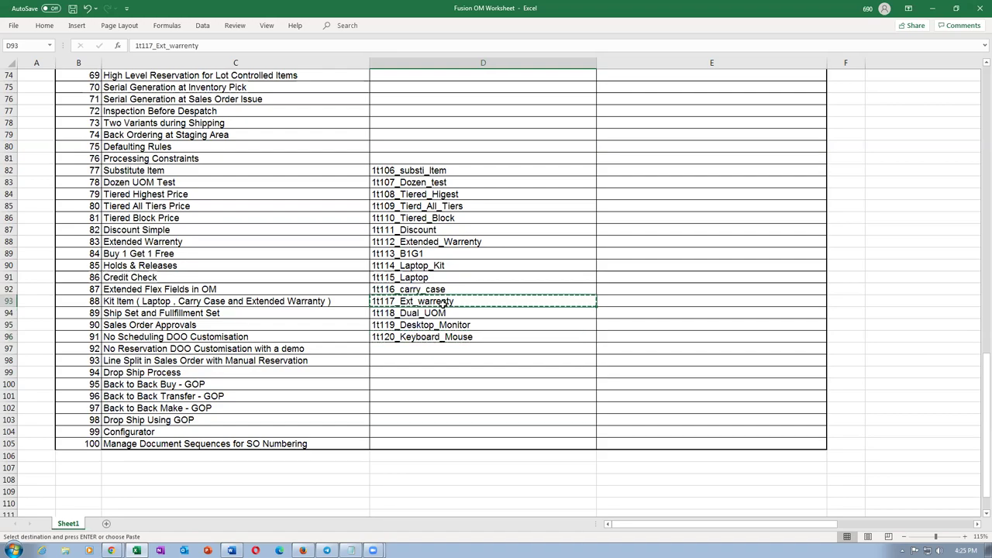
pyautogui.hotkey('alt', 'Tab')
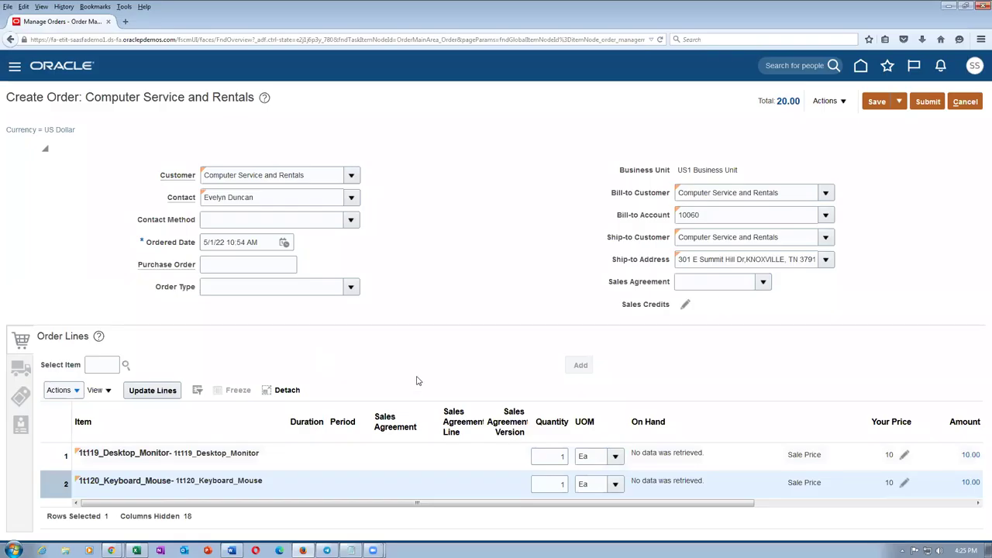
pyautogui.click(96, 366)
pyautogui.write('warranty')
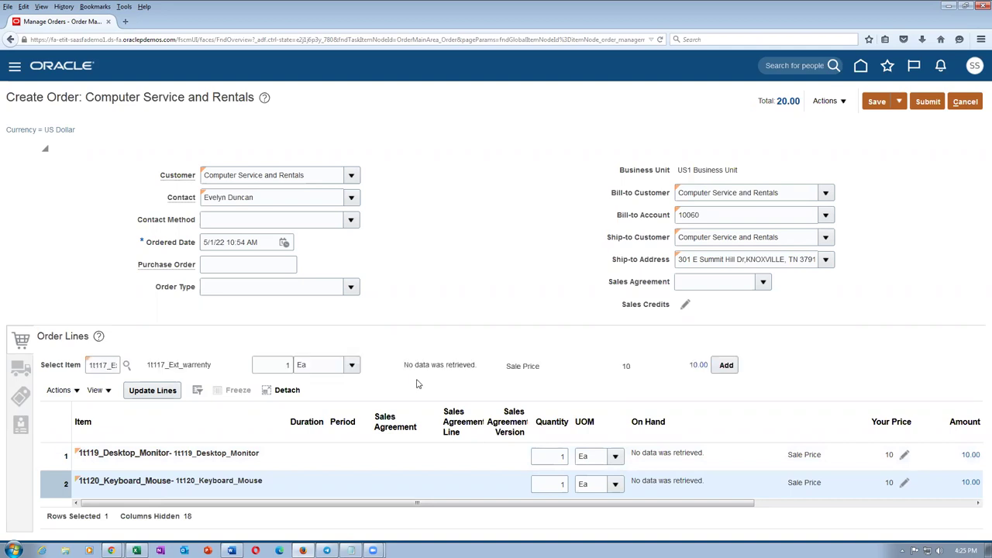
pyautogui.click(724, 365)
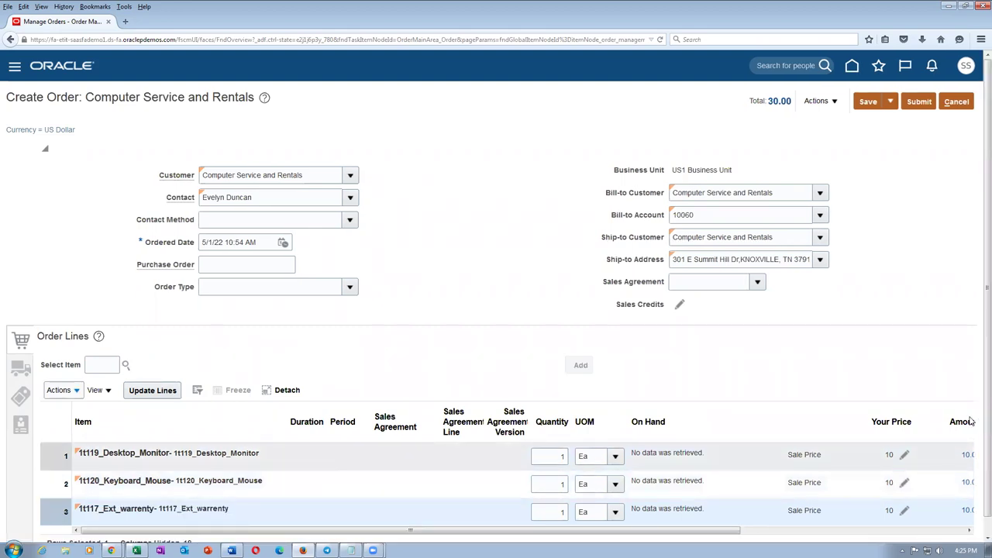
# Change the line type of all three order lines to the generic process type and save the order
pyautogui.moveTo(582, 529); pyautogui.dragTo(734, 517)
pyautogui.click(870, 439)
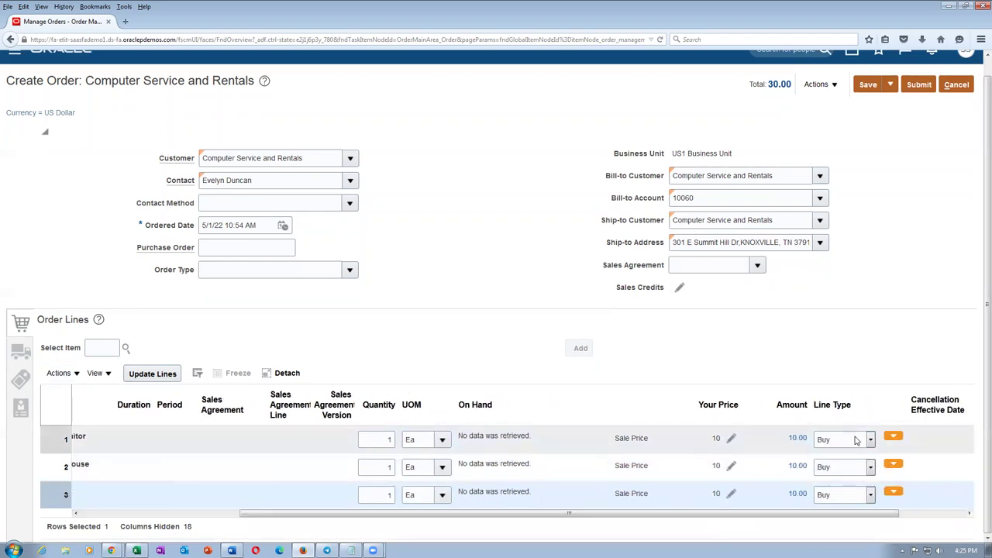
pyautogui.click(852, 455)
pyautogui.click(848, 467)
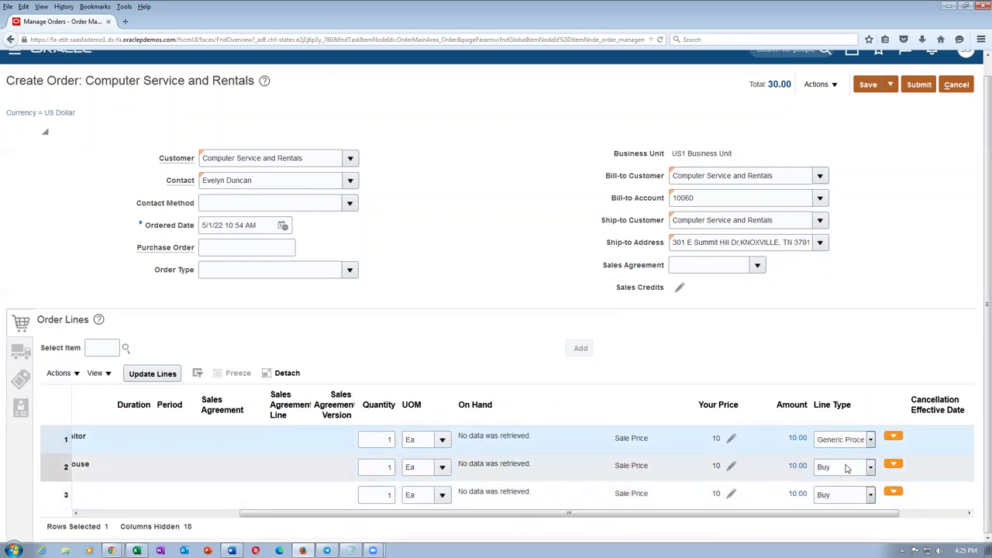
pyautogui.click(846, 484)
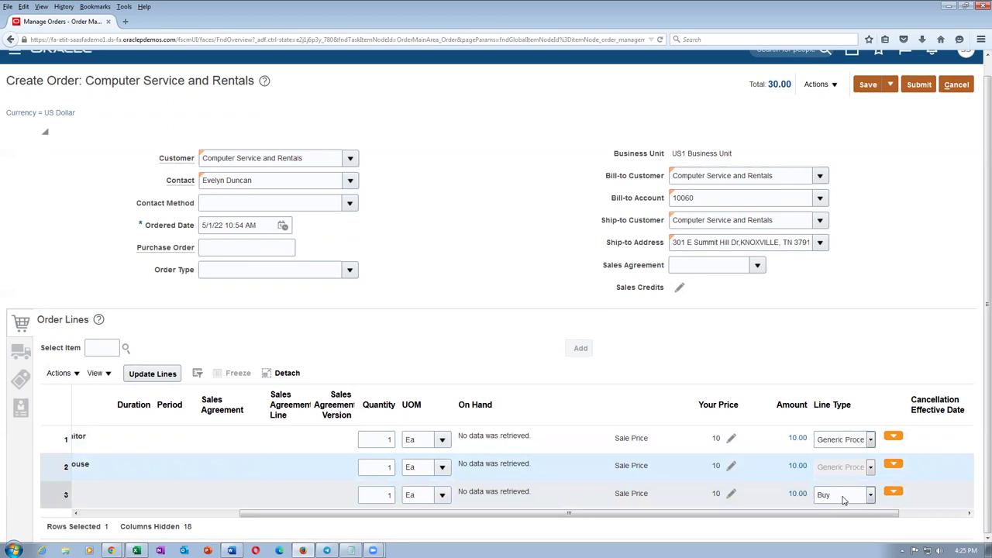
pyautogui.click(847, 496)
pyautogui.click(843, 509)
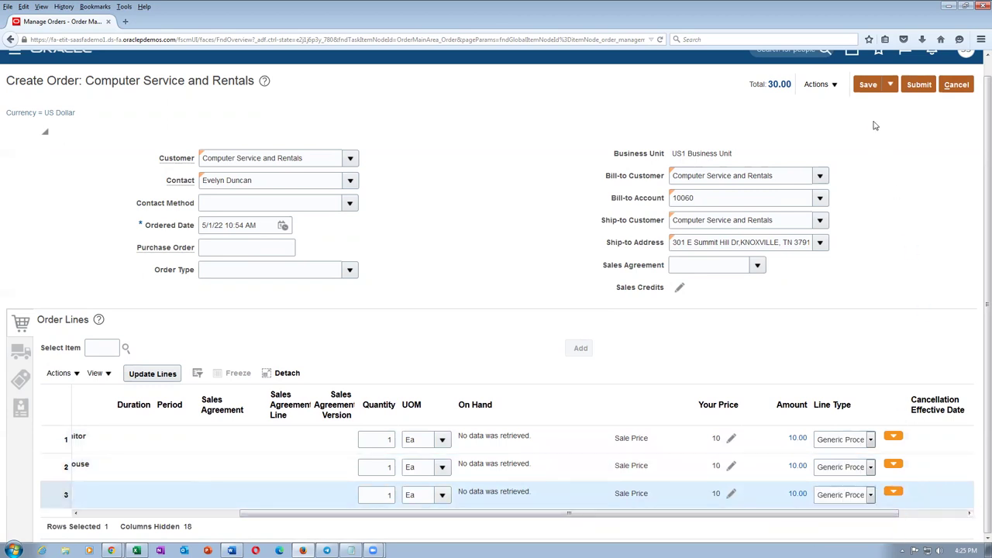
pyautogui.click(867, 86)
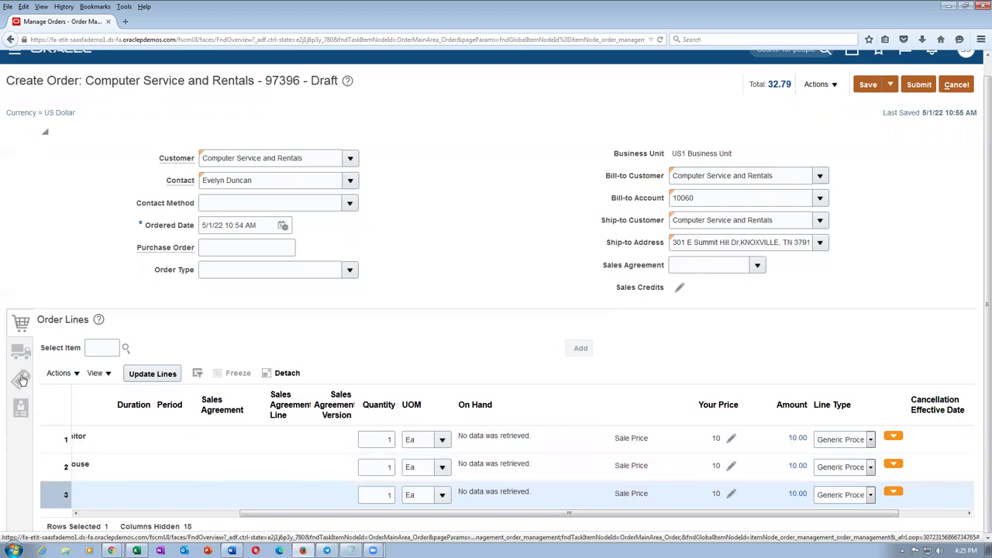
# Set the warehouse in the order's supply shipment details to 001 - Seattle
pyautogui.click(21, 350)
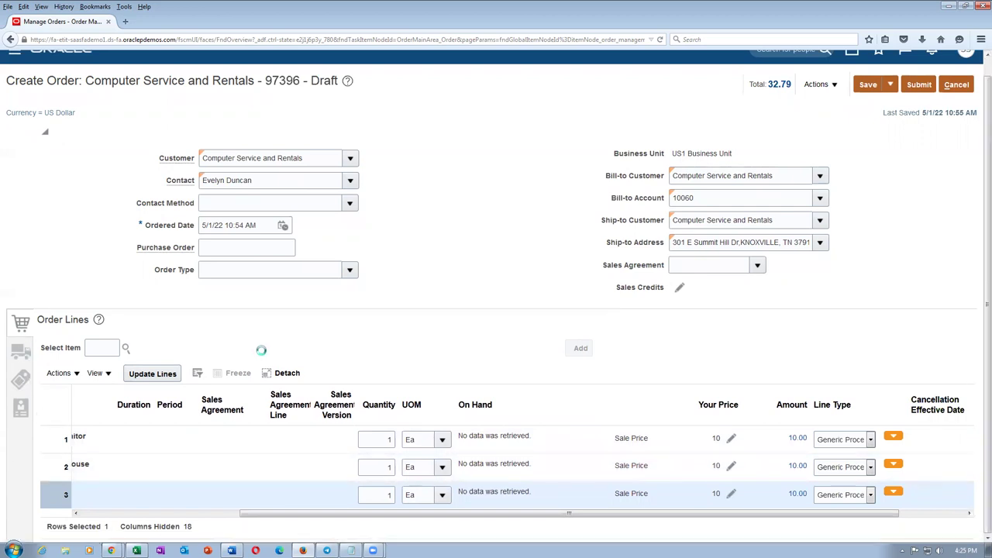
pyautogui.click(134, 353)
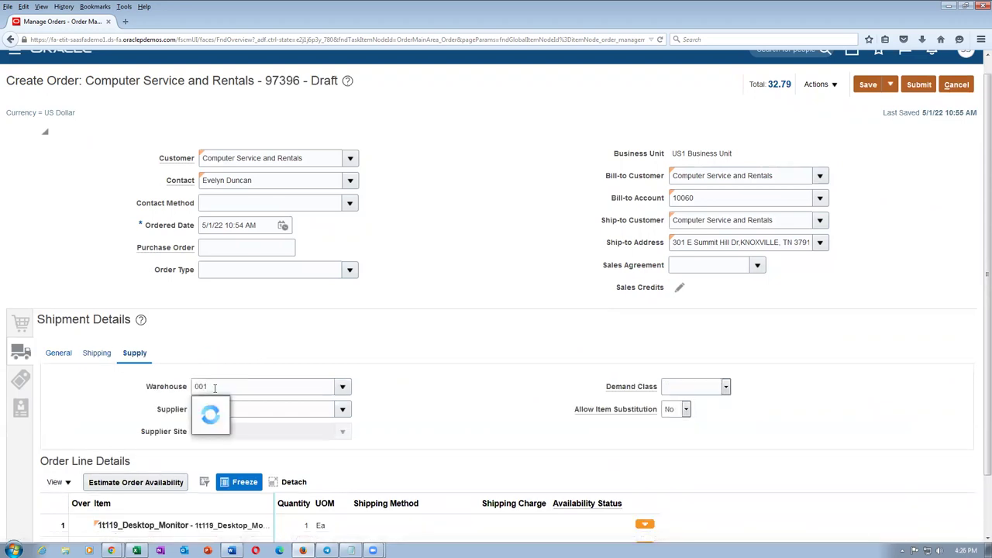
pyautogui.click(220, 406)
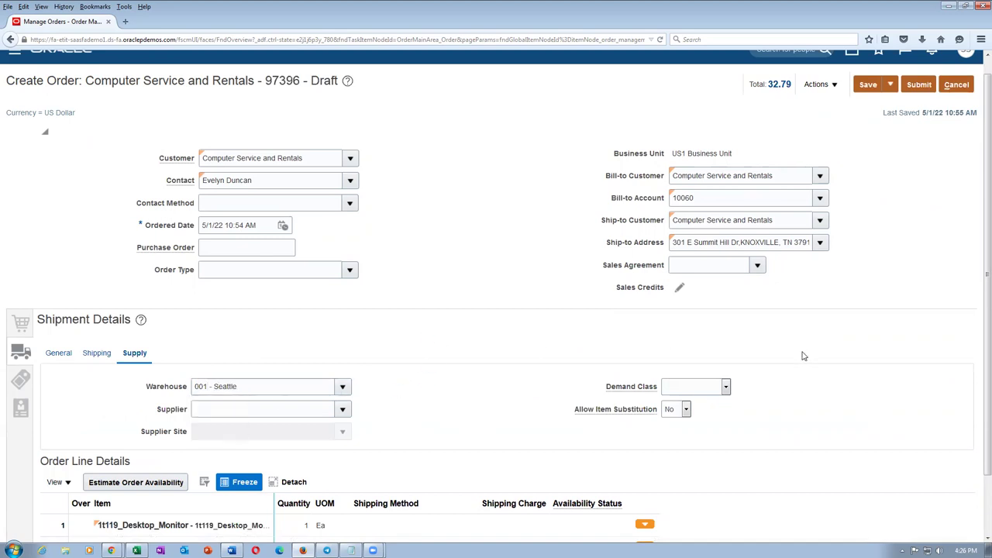
# Override the 1t119_Desktop_Monitor order line with a newly created shipment set named SS1
pyautogui.scroll(-2, 977, 448)
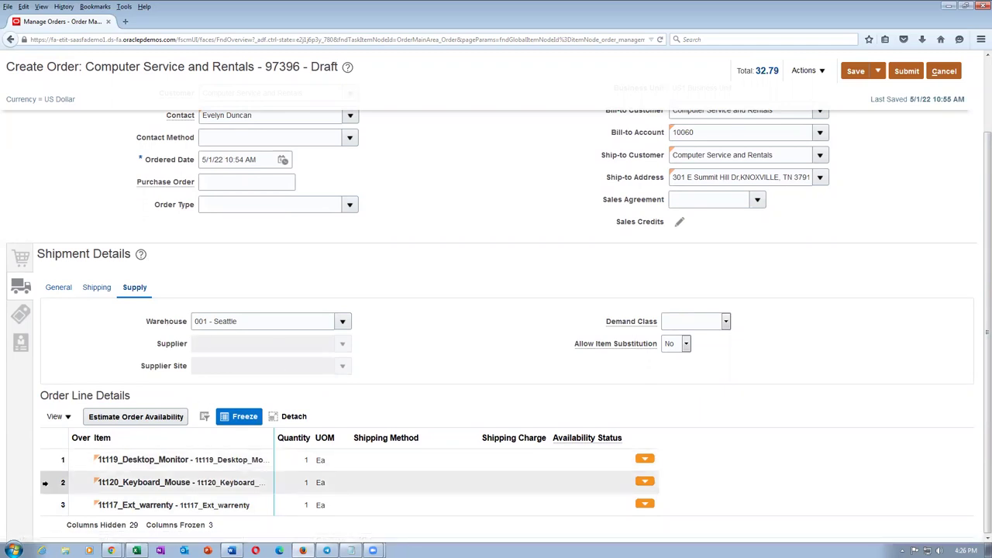
pyautogui.click(46, 483)
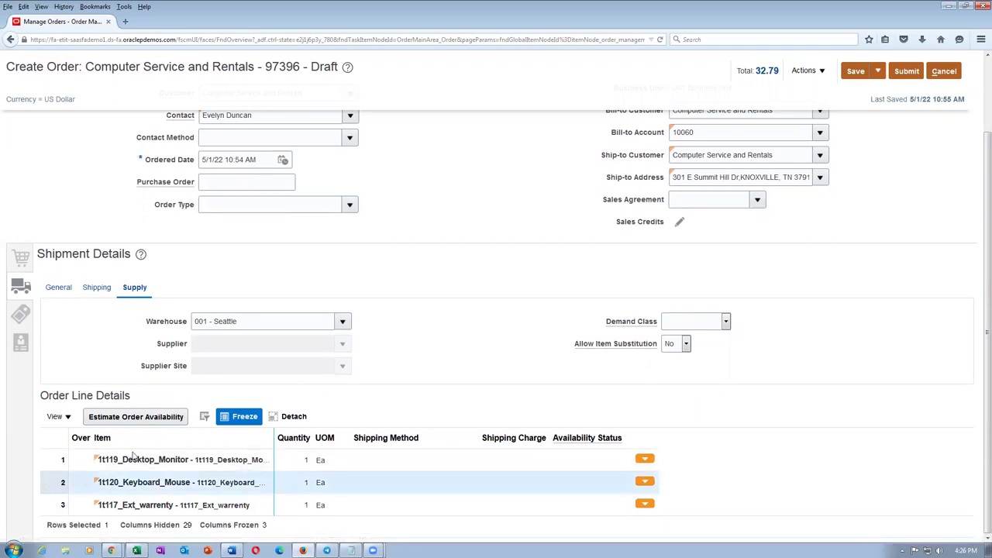
pyautogui.click(40, 504)
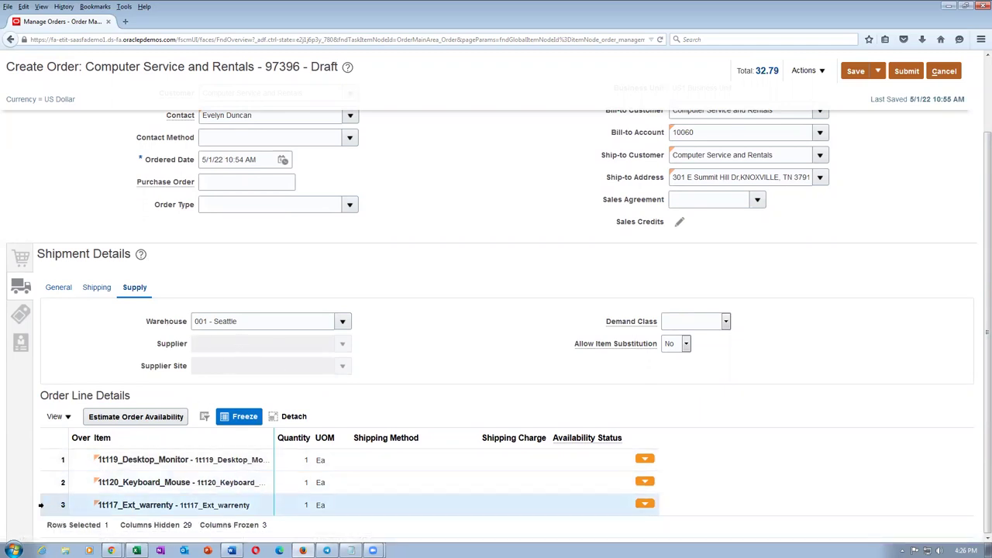
pyautogui.click(645, 460)
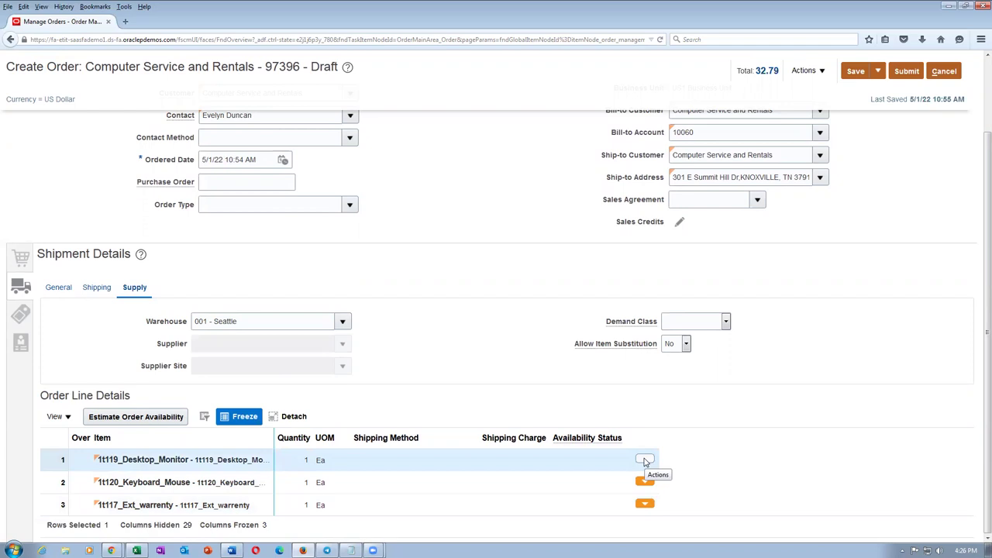
pyautogui.click(648, 460)
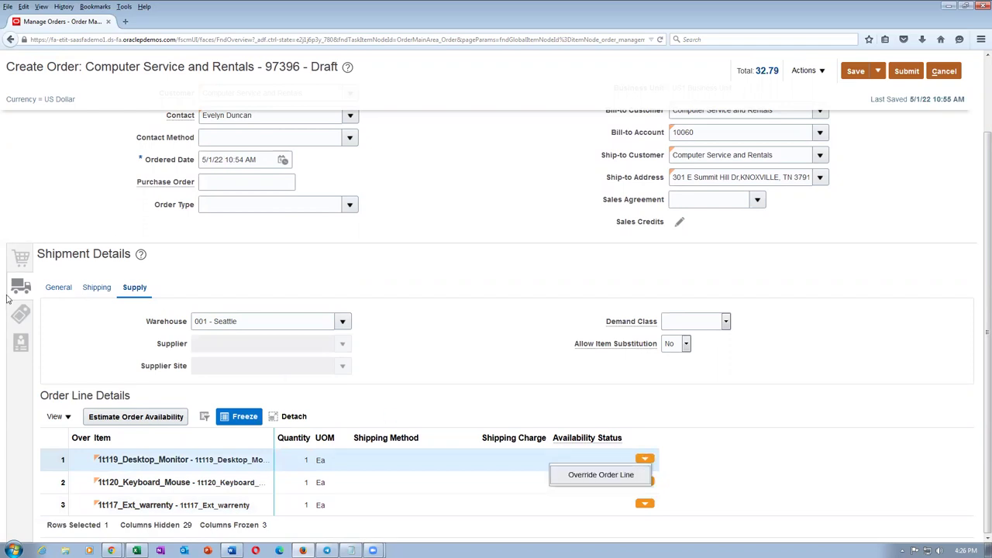
pyautogui.click(603, 475)
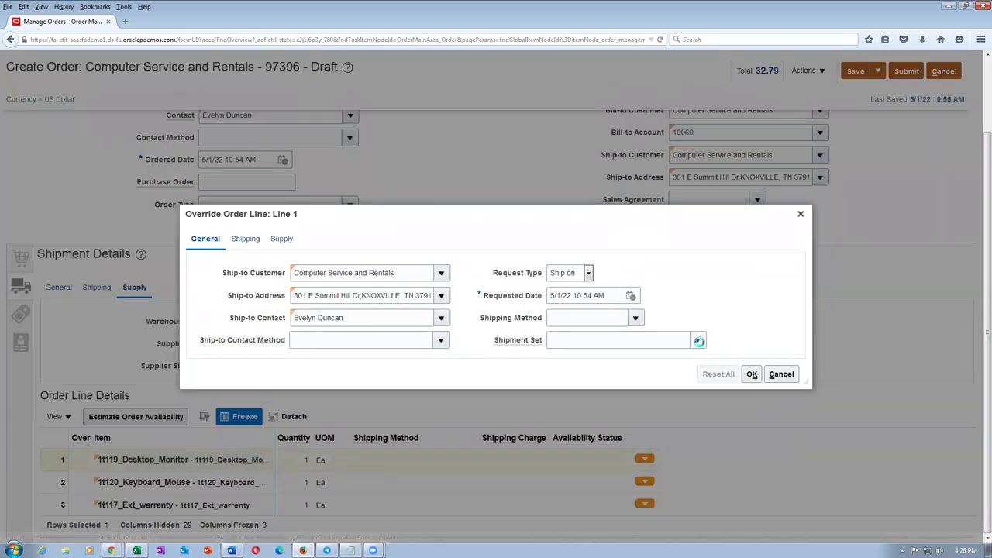
pyautogui.click(697, 341)
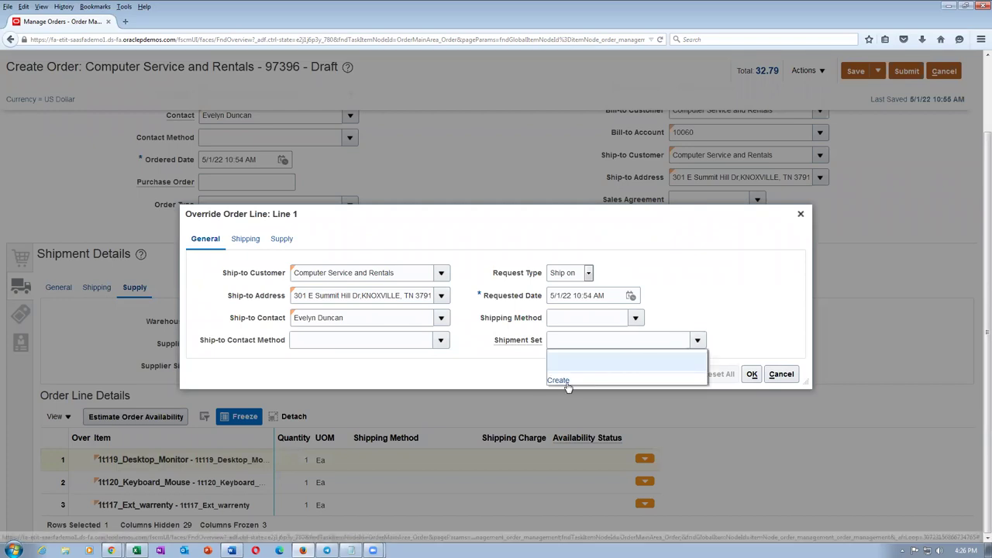
pyautogui.click(564, 380)
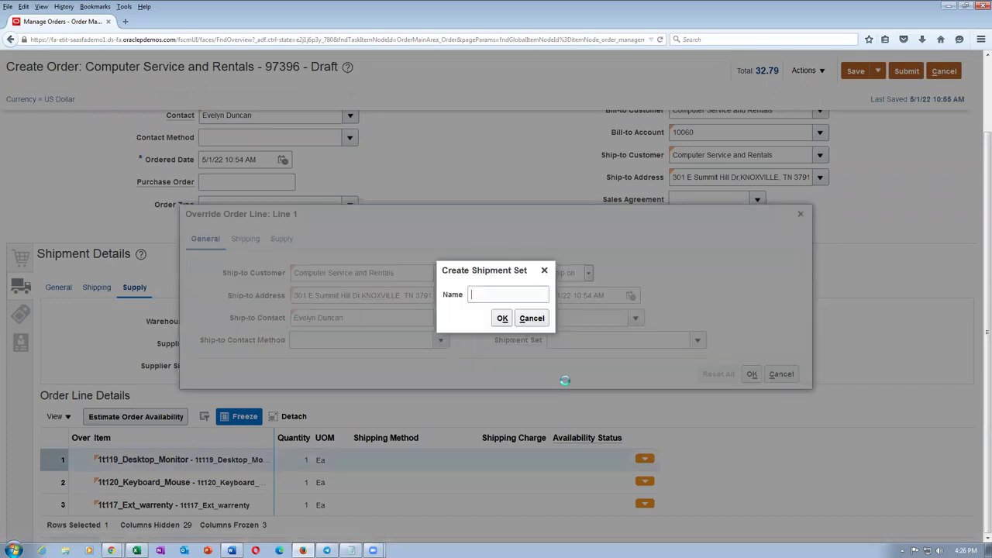
pyautogui.click(490, 292)
pyautogui.write('SS1')
pyautogui.click(502, 318)
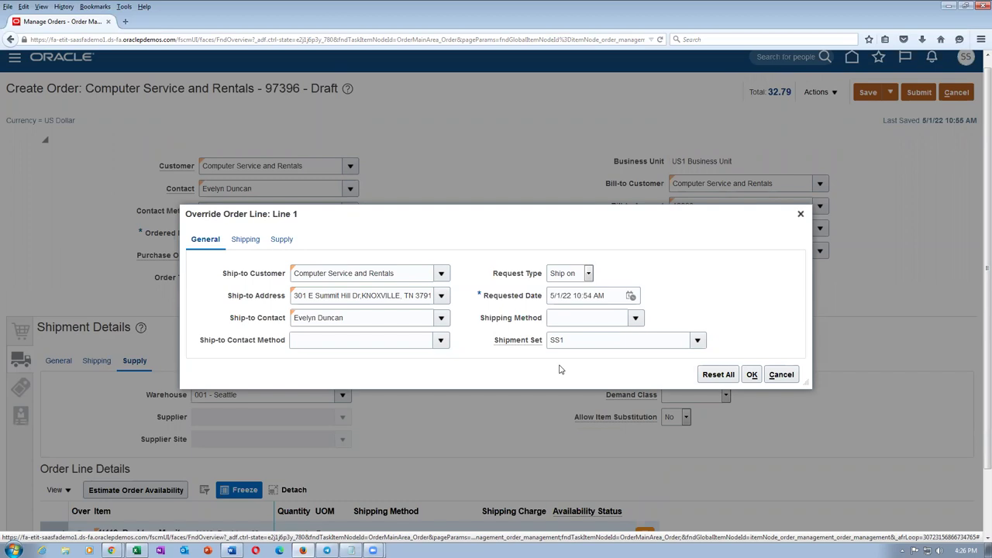
pyautogui.click(751, 375)
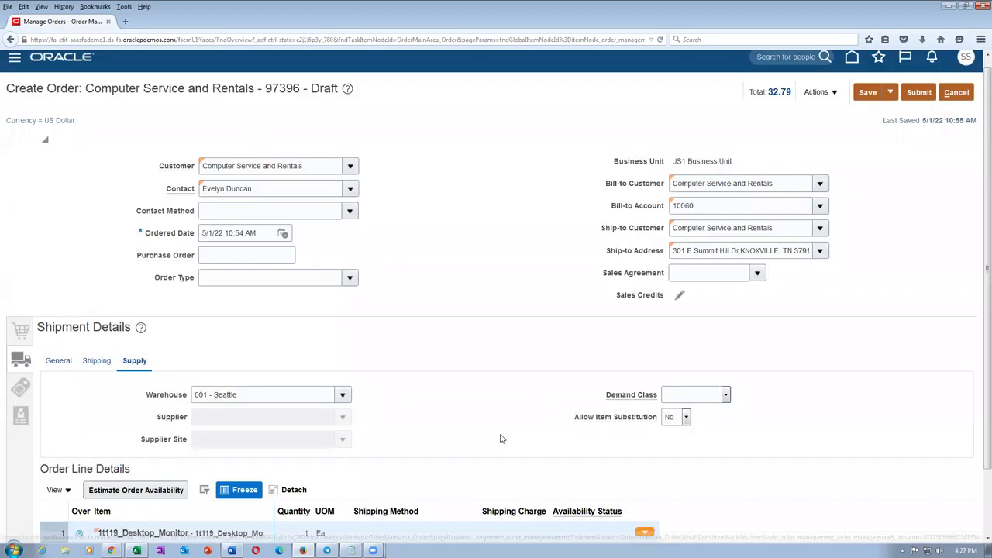
# Override the 1t120_Keyboard_Mouse order line by assigning it to the existing shipment set SS1
pyautogui.scroll(-2, 500, 439)
pyautogui.scroll(-1, 502, 431)
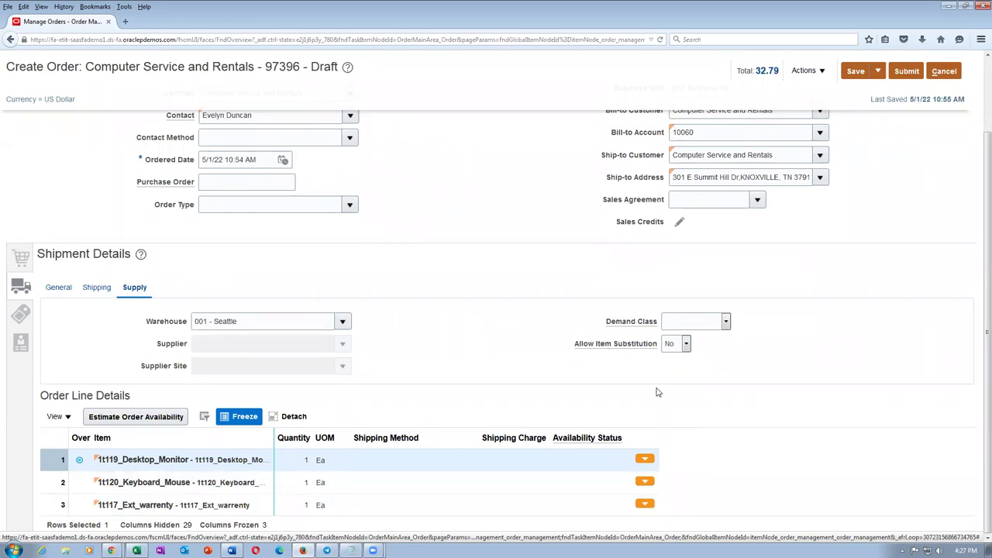
pyautogui.click(646, 482)
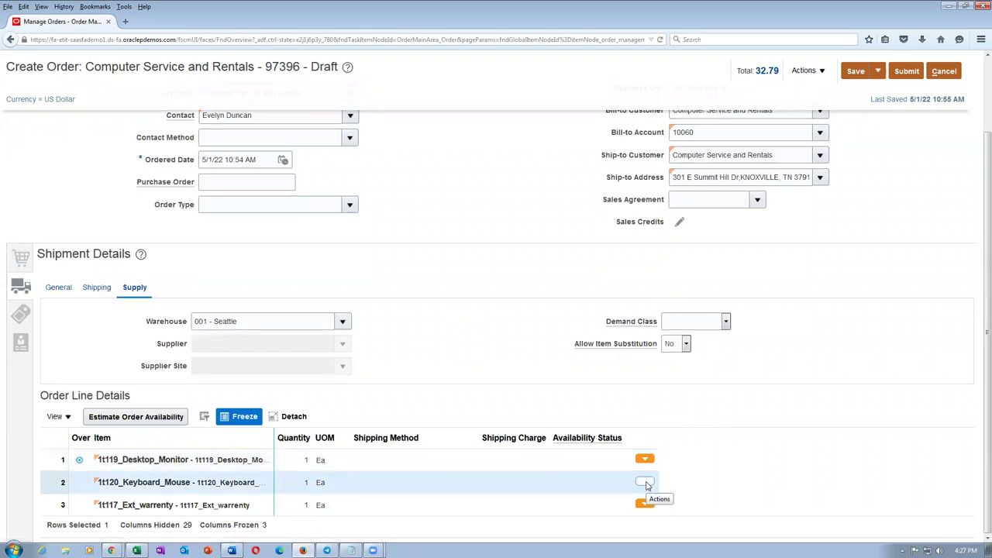
pyautogui.click(646, 483)
pyautogui.click(626, 498)
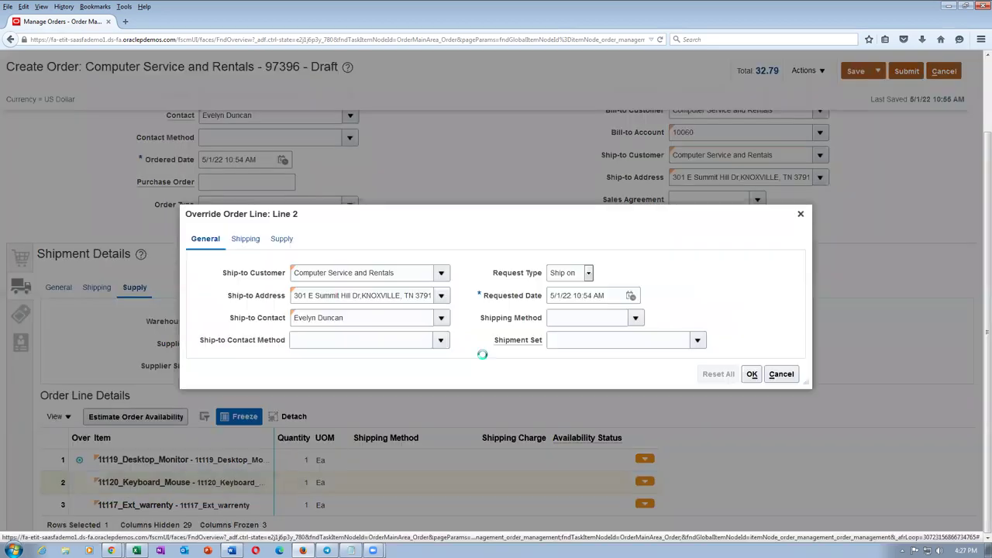
pyautogui.click(696, 340)
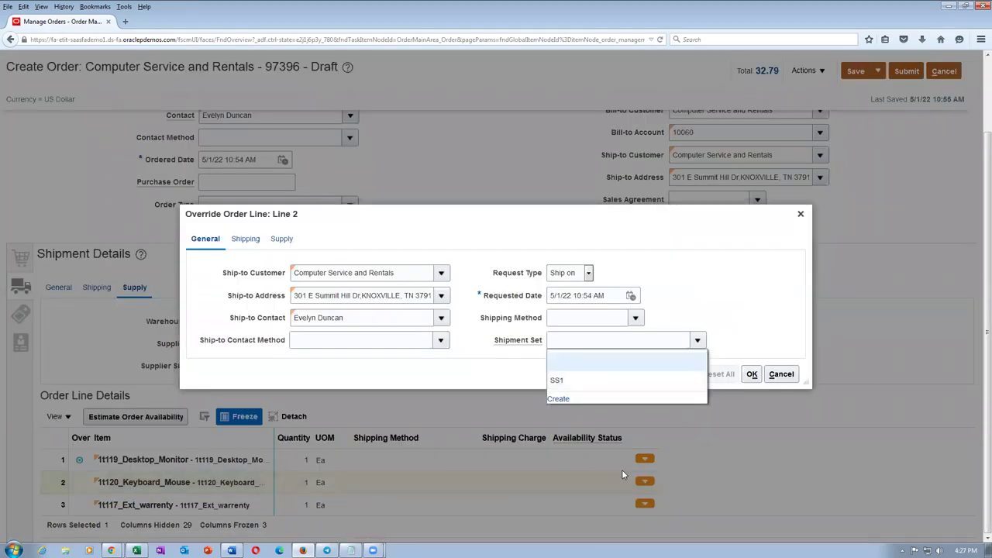
pyautogui.click(561, 379)
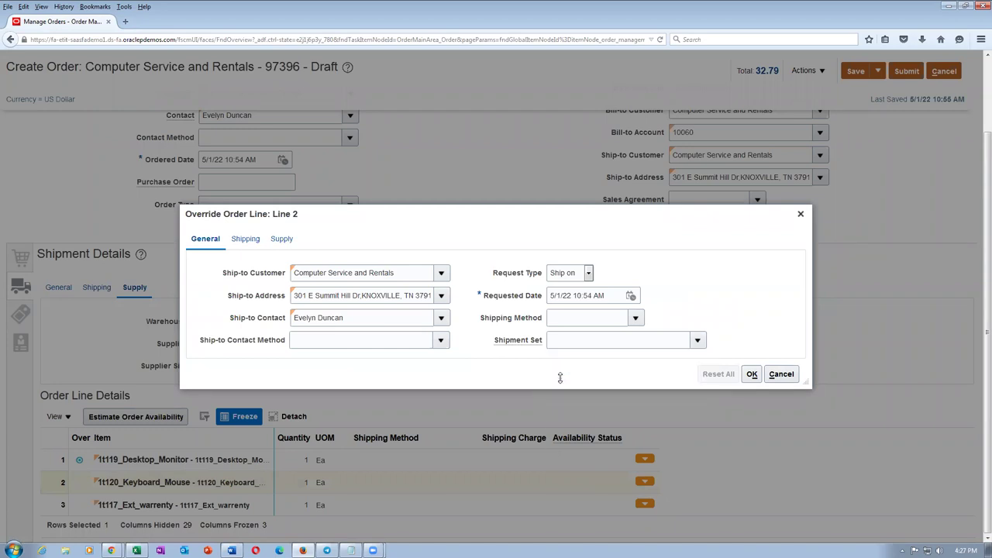
pyautogui.click(752, 374)
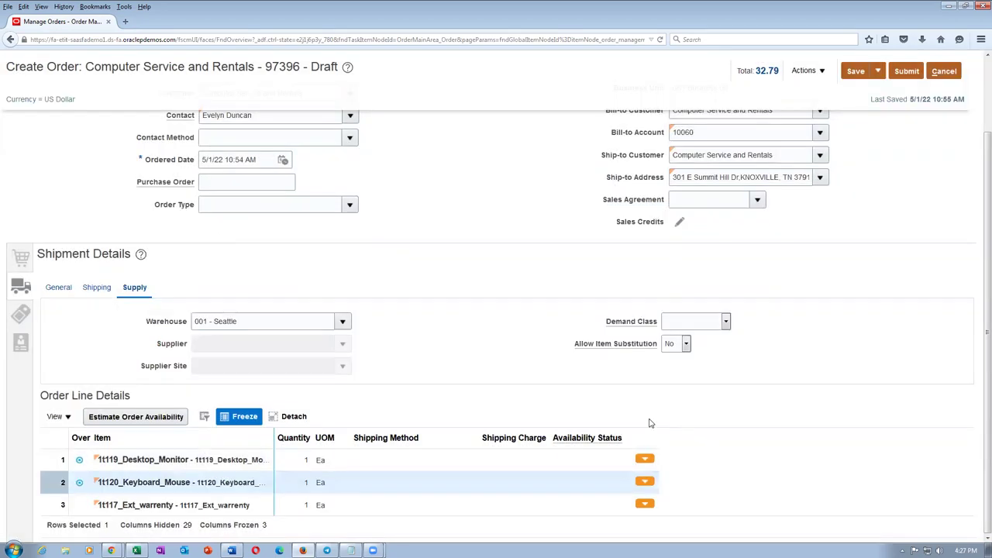
# Override the 1t117_Ext_warrenty order line by assigning it to the existing shipment set SS1
pyautogui.click(643, 504)
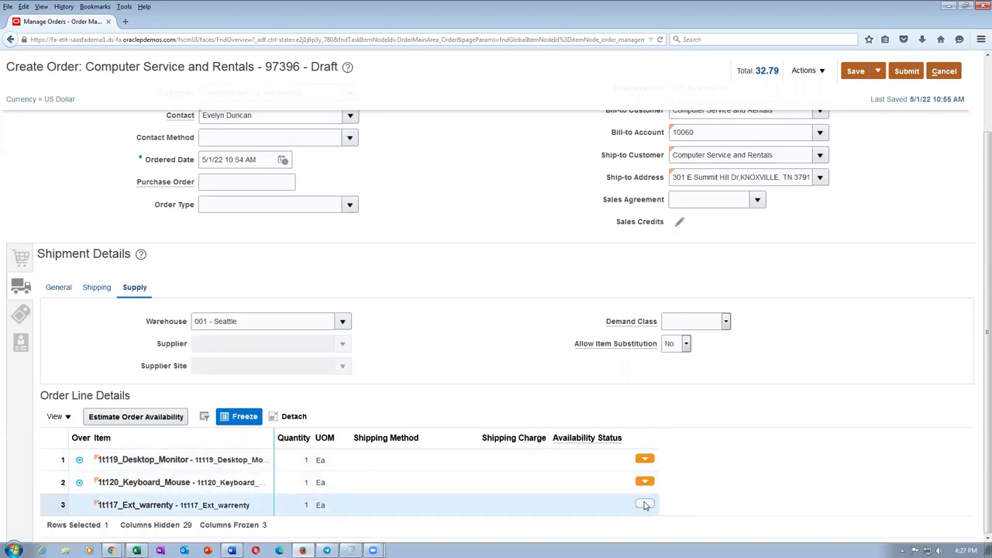
pyautogui.click(645, 504)
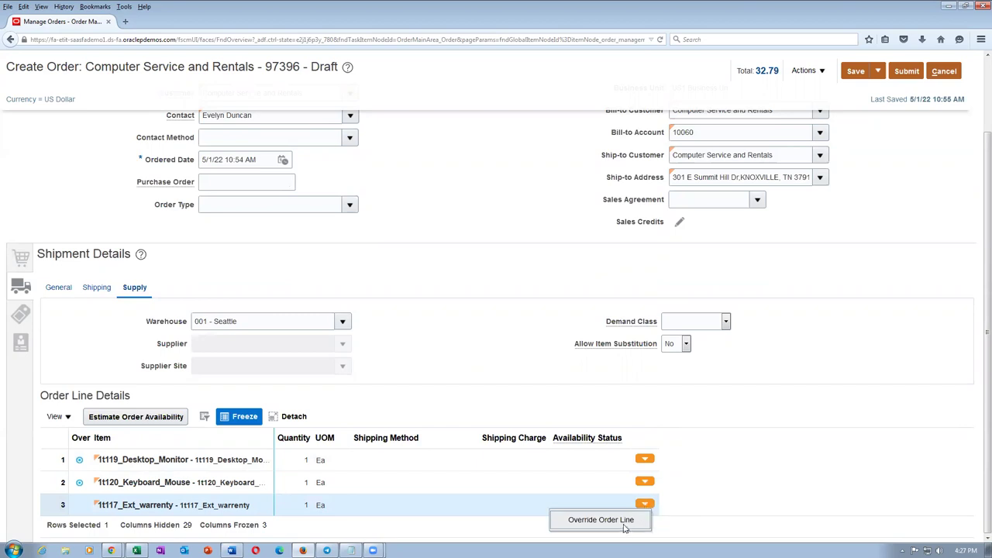
pyautogui.click(624, 524)
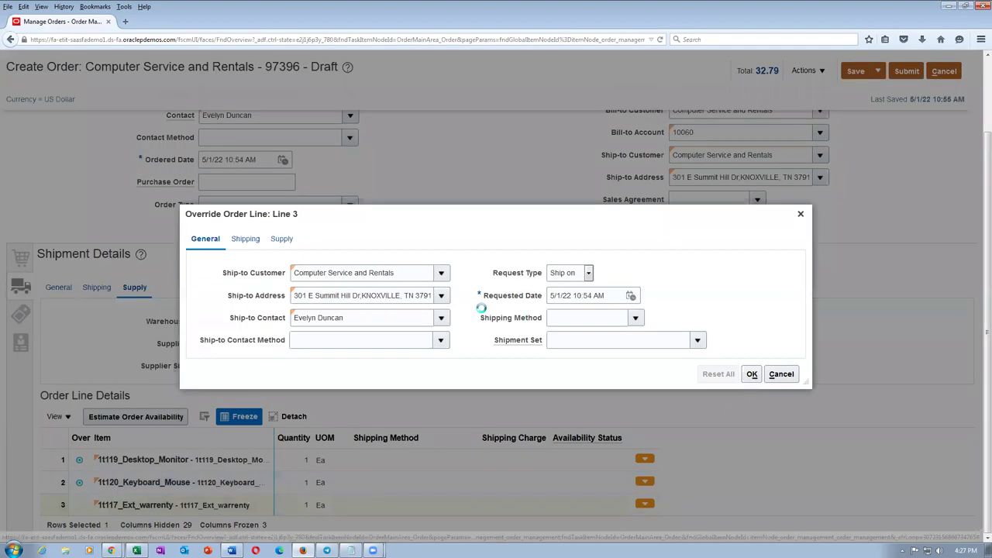
pyautogui.click(698, 342)
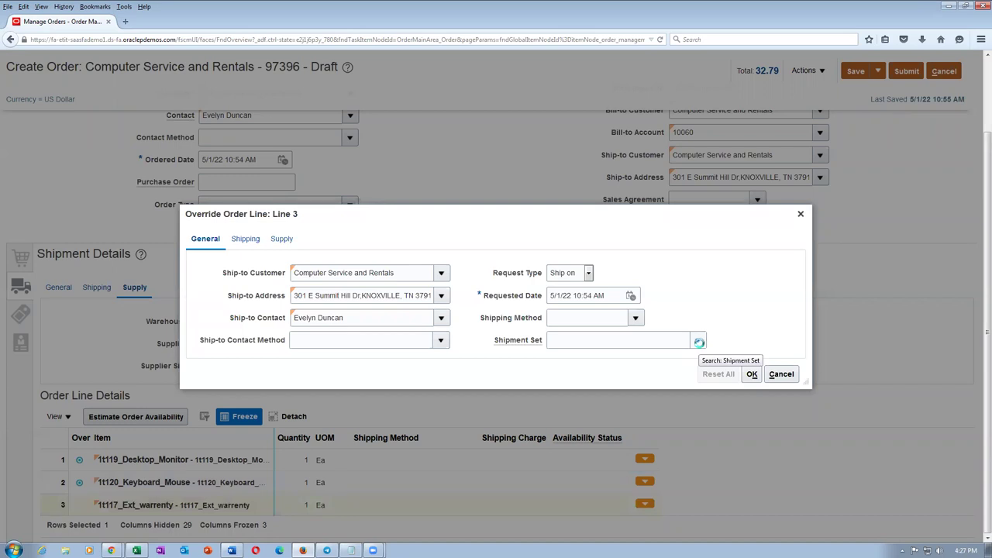
pyautogui.click(699, 342)
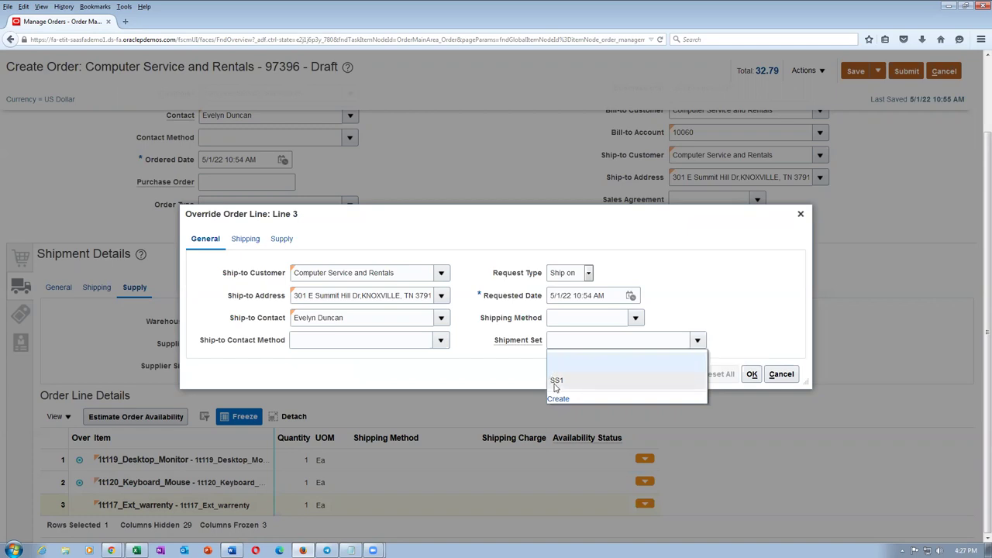
pyautogui.click(651, 361)
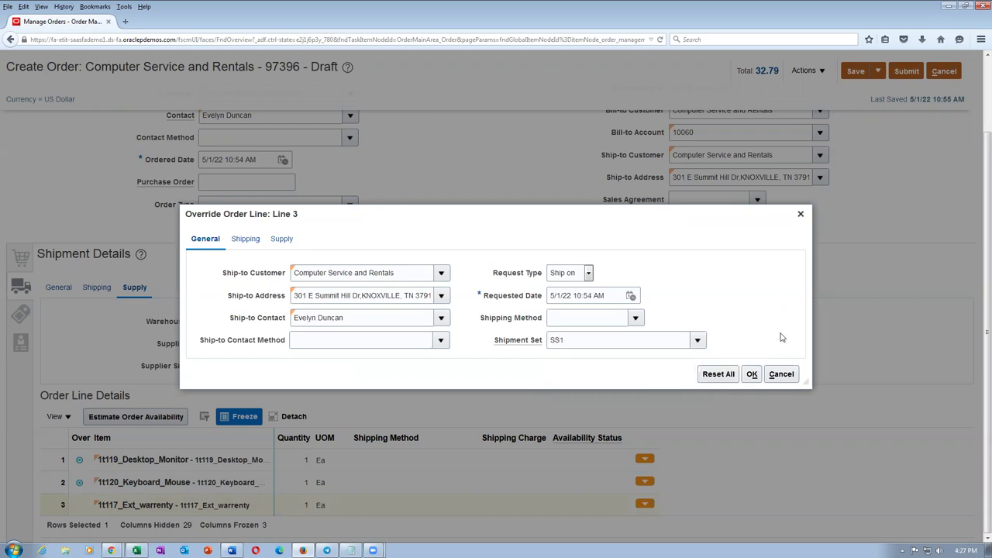
pyautogui.click(752, 373)
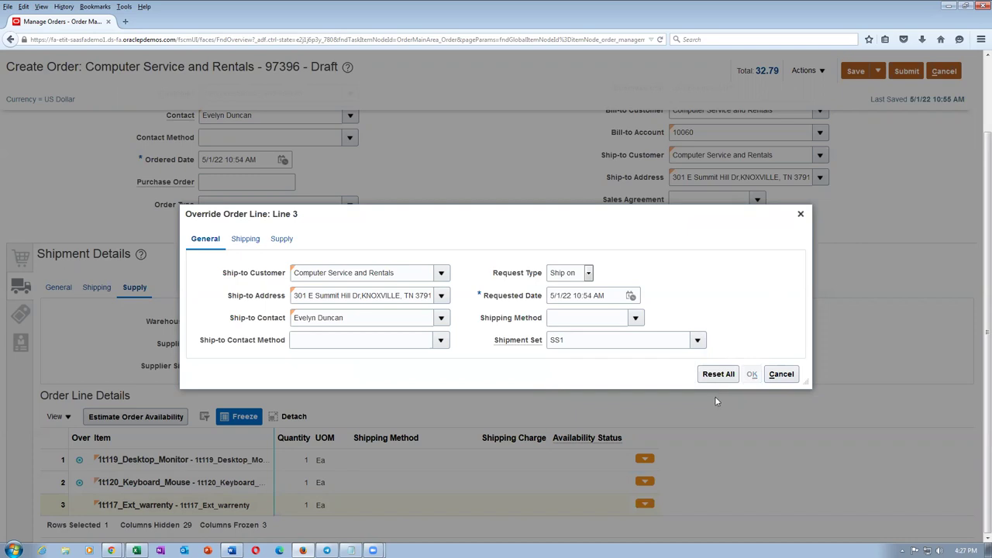
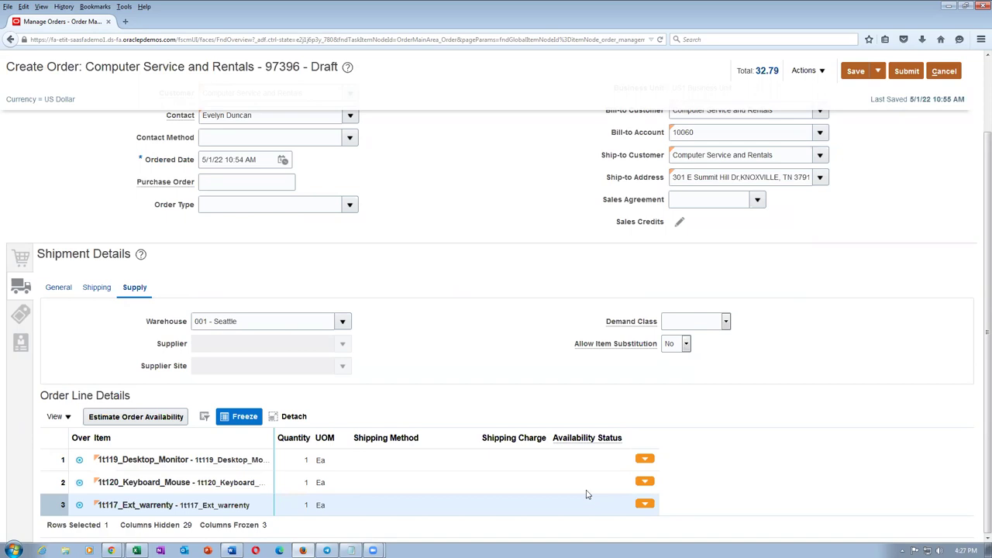
# Save and submit the sales order, and acknowledge the submission
pyautogui.scroll(1, 532, 288)
pyautogui.scroll(3, 532, 288)
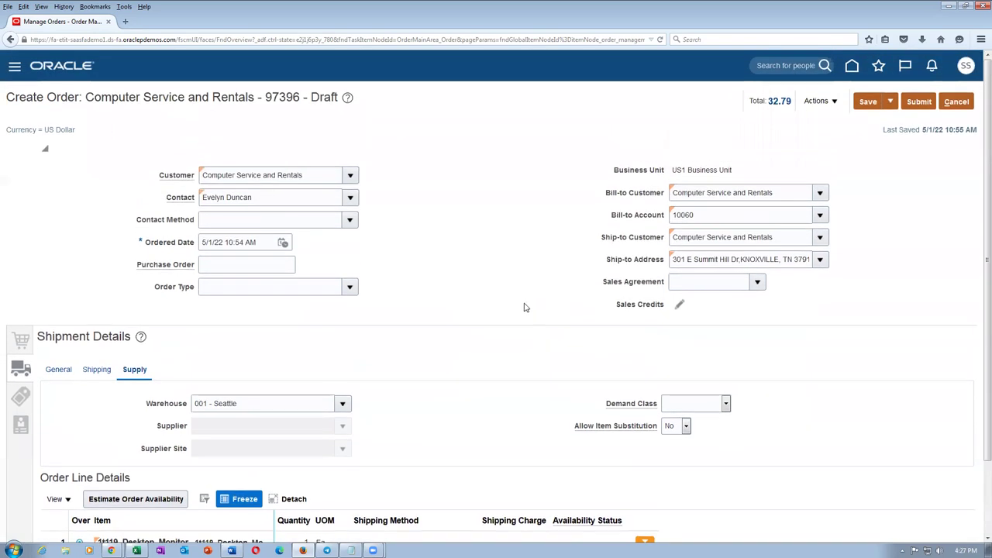
pyautogui.click(866, 101)
pyautogui.click(919, 102)
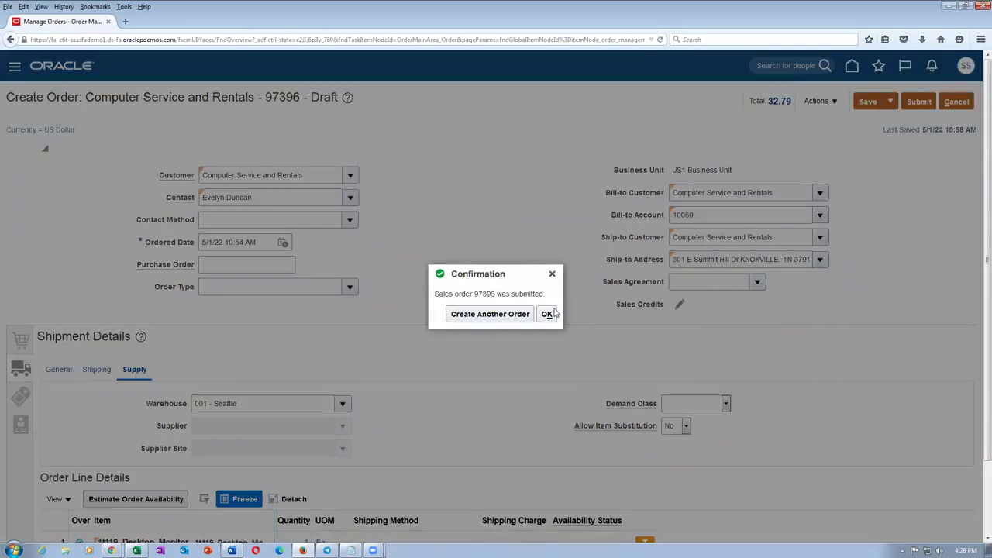
pyautogui.click(548, 314)
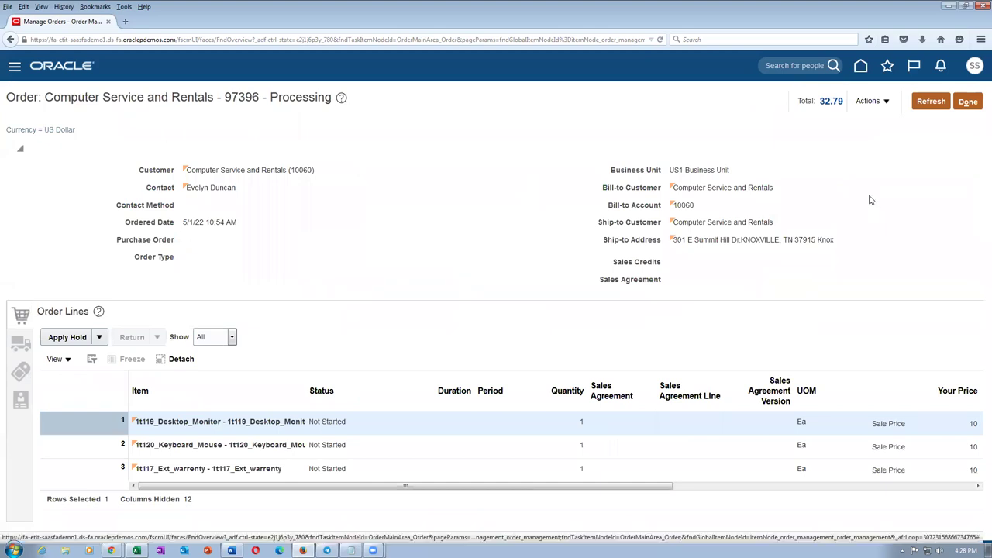
# Switch the submitted order to Fulfillment View, open the first line's orchestration process, and refresh the order to check its line statuses
pyautogui.click(877, 103)
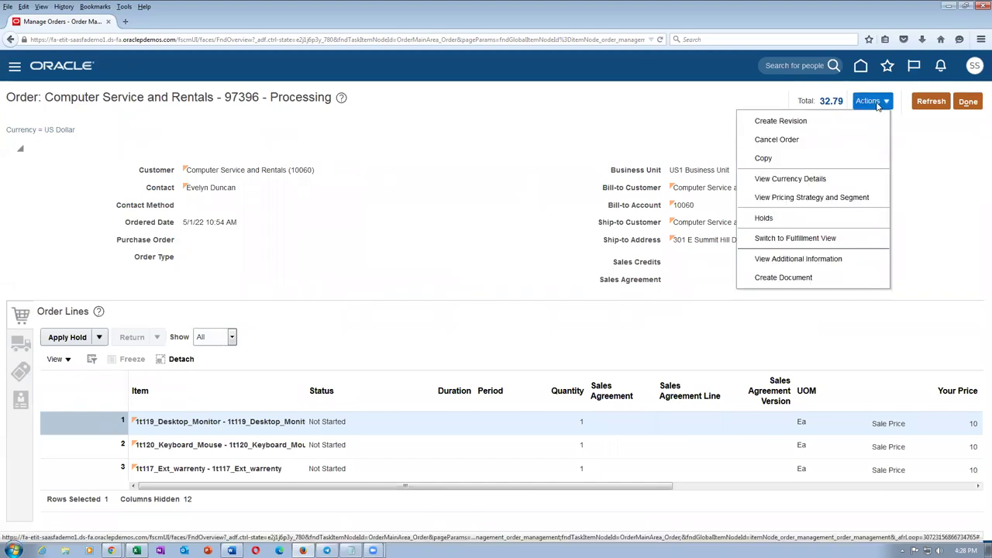
pyautogui.click(829, 238)
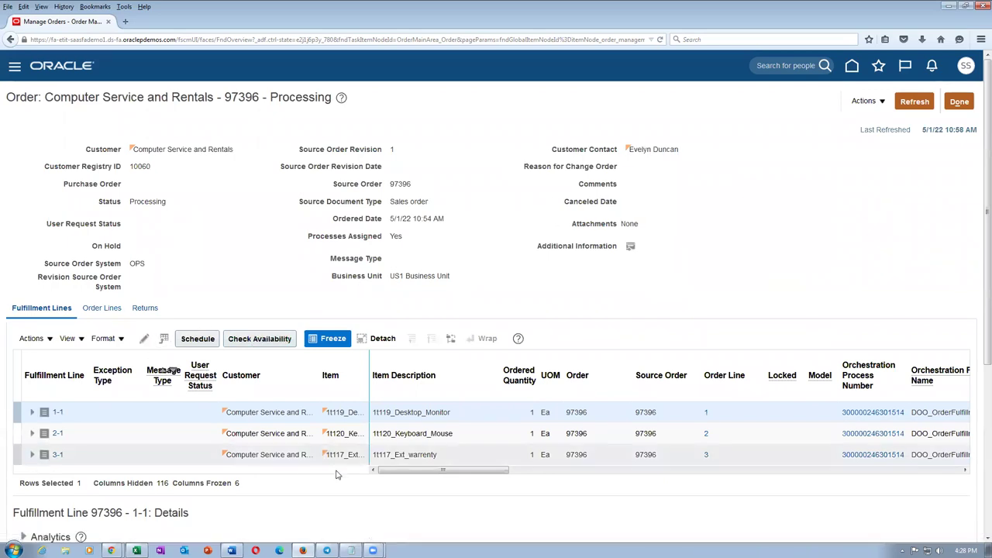
pyautogui.moveTo(416, 472); pyautogui.dragTo(465, 489)
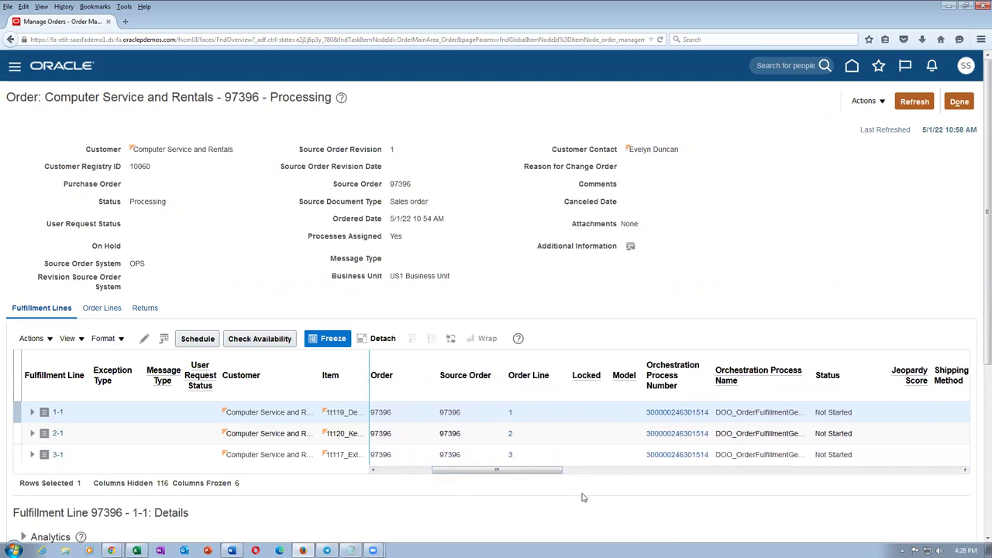
pyautogui.click(689, 411)
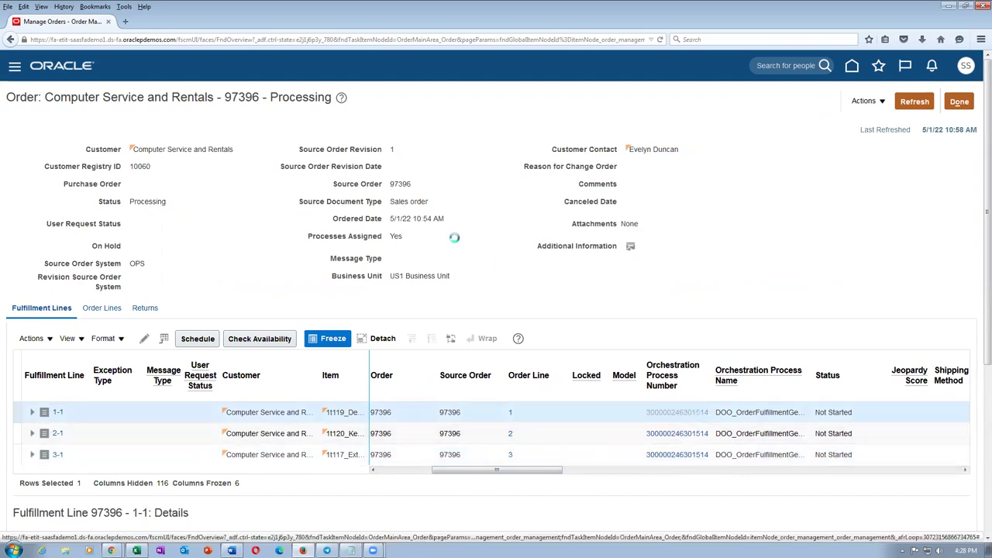
pyautogui.click(917, 100)
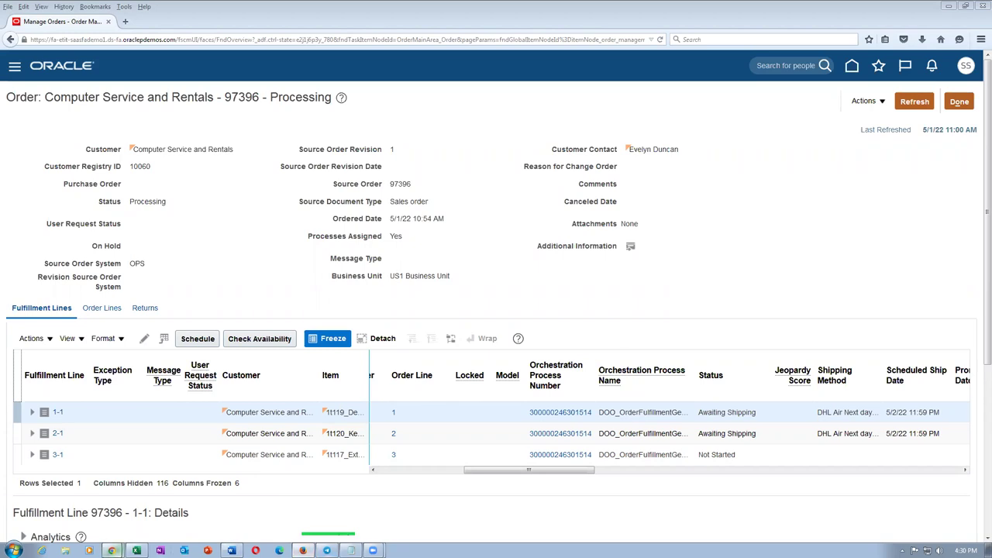
# Switch to the Chrome window, close the 1t114_Laptop_Kit order, and open Setup and Maintenance
pyautogui.moveTo(112, 550)
pyautogui.click(129, 516)
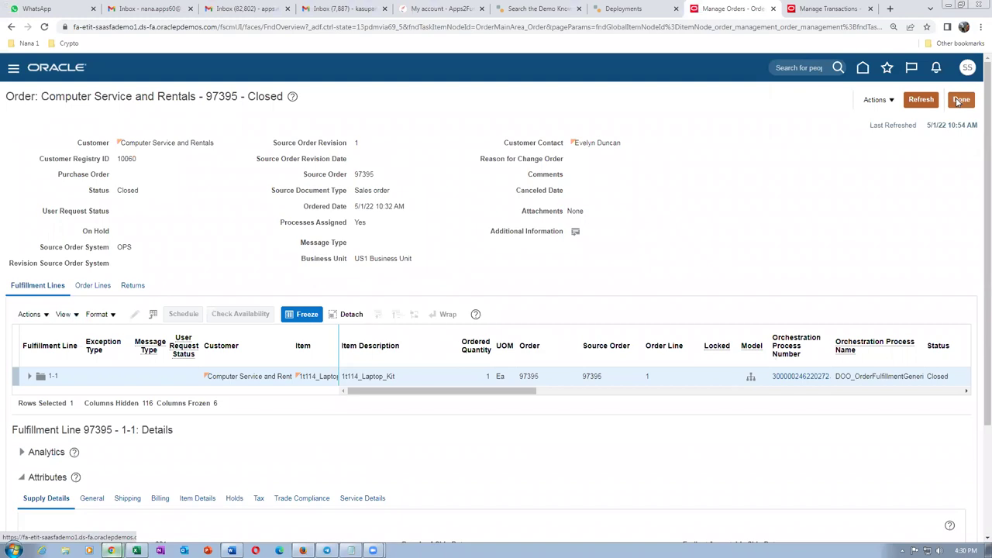
pyautogui.click(959, 101)
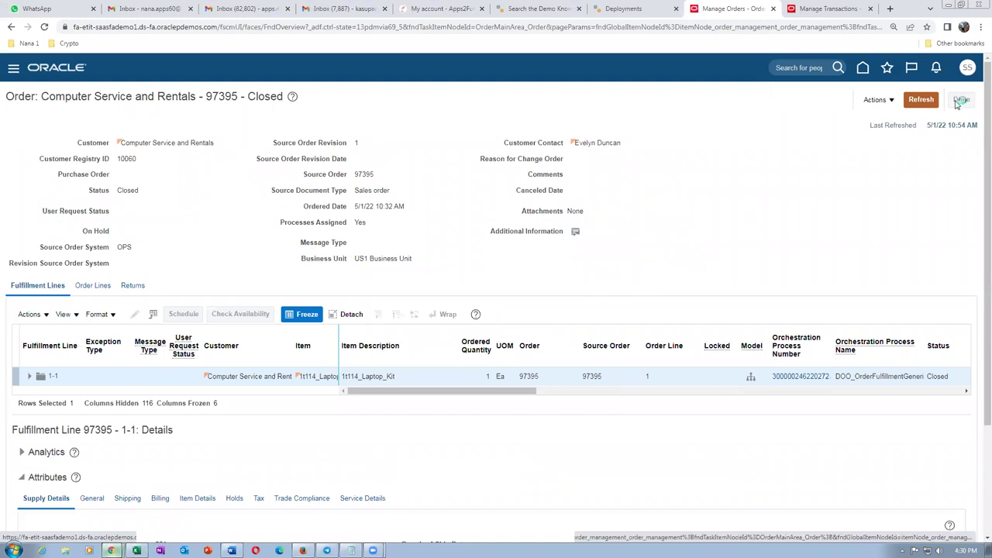
pyautogui.click(968, 101)
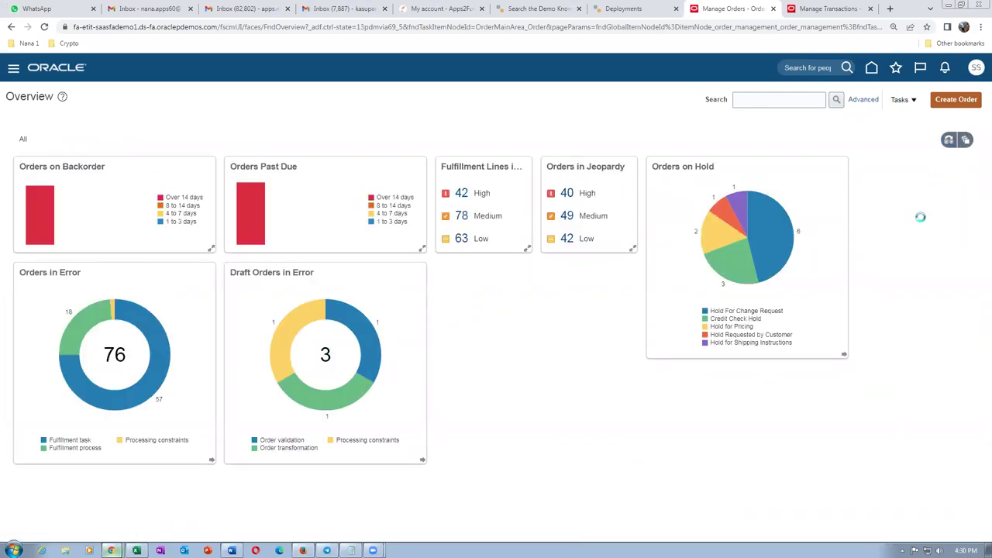
pyautogui.click(804, 240)
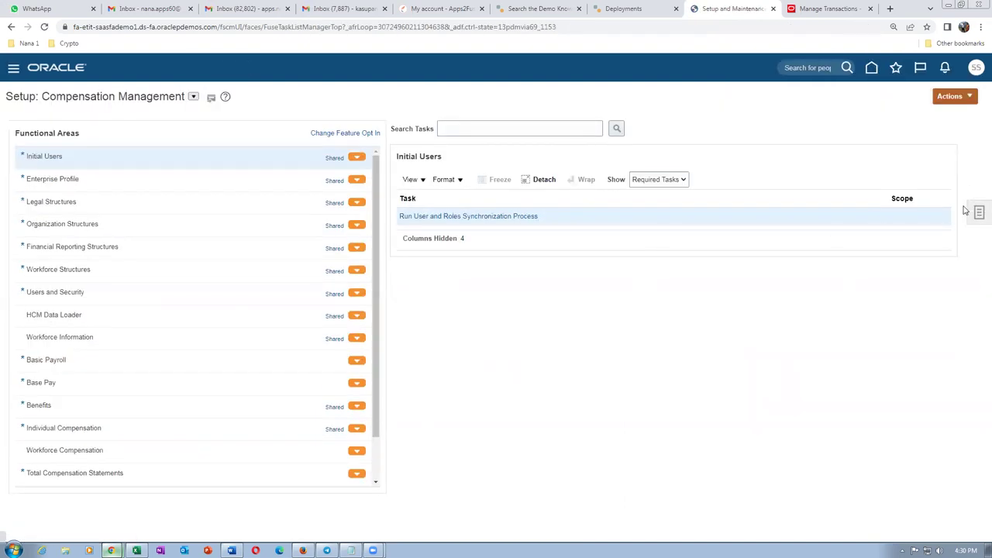
# Search the setup tasks for man%ship%para% and open the Manage Shipping Parameters task
pyautogui.click(978, 214)
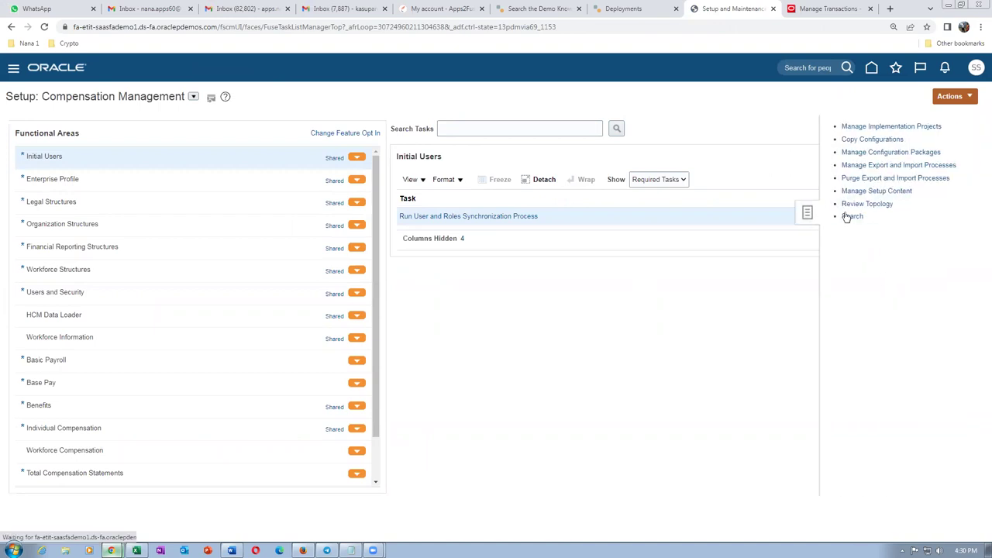
pyautogui.click(850, 216)
pyautogui.click(360, 130)
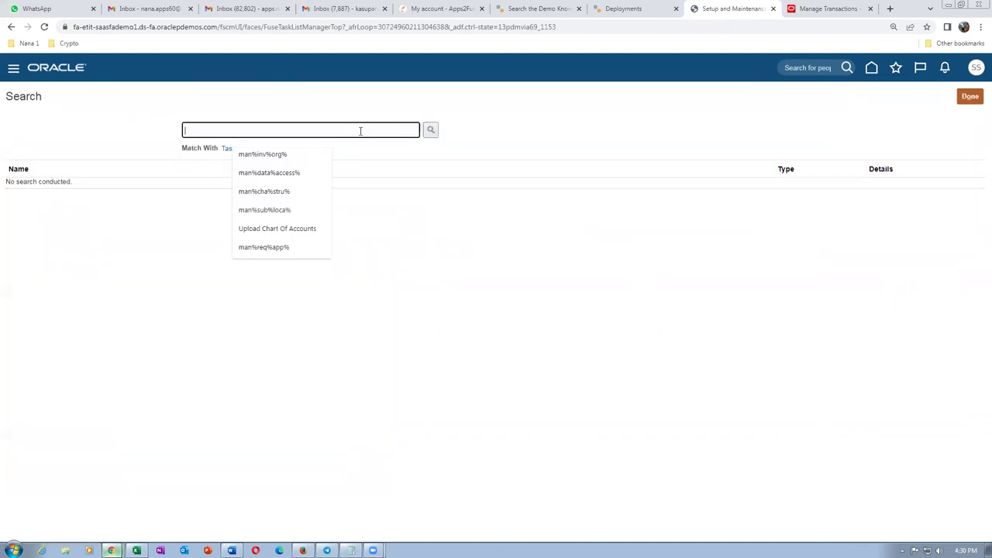
pyautogui.write('man%s')
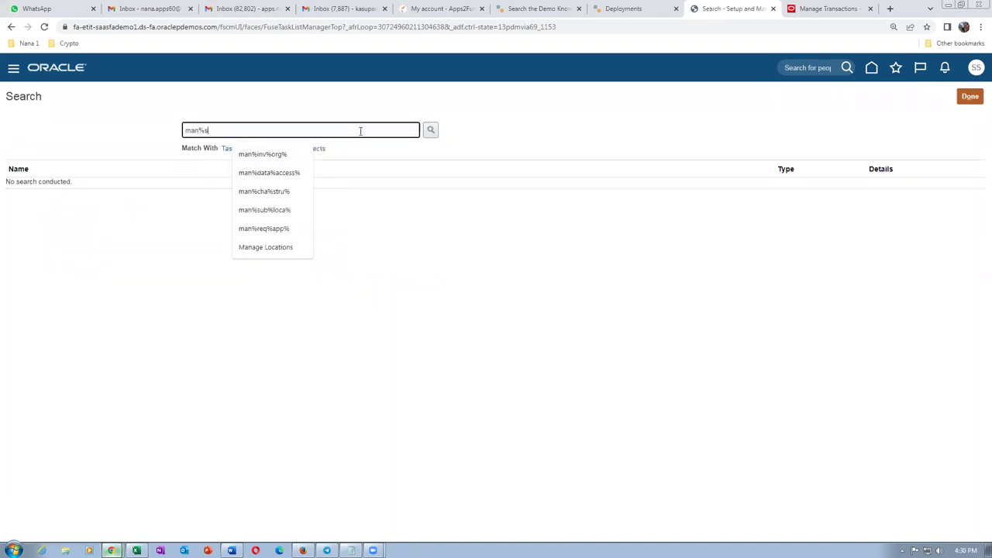
pyautogui.write('hip%pa')
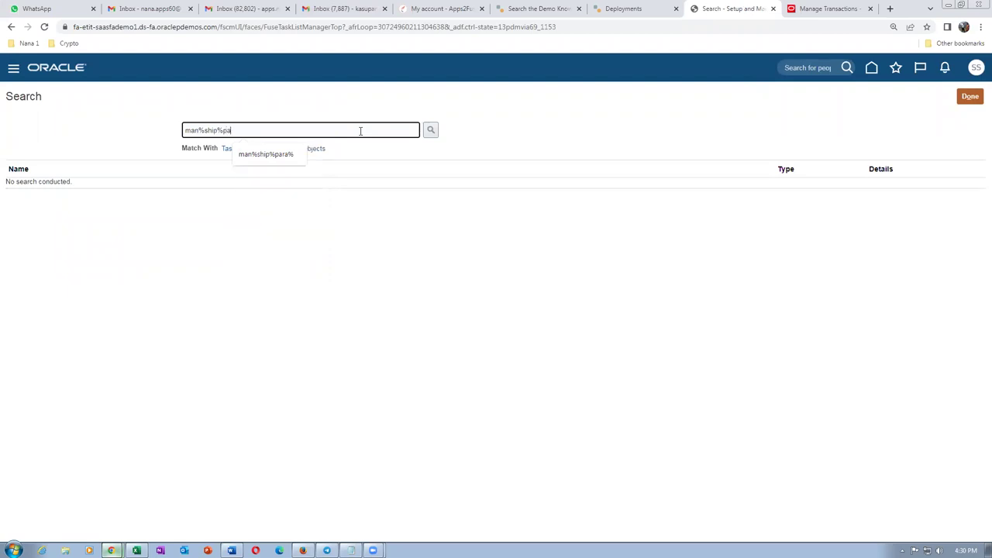
pyautogui.write('ra%')
pyautogui.press('Return')
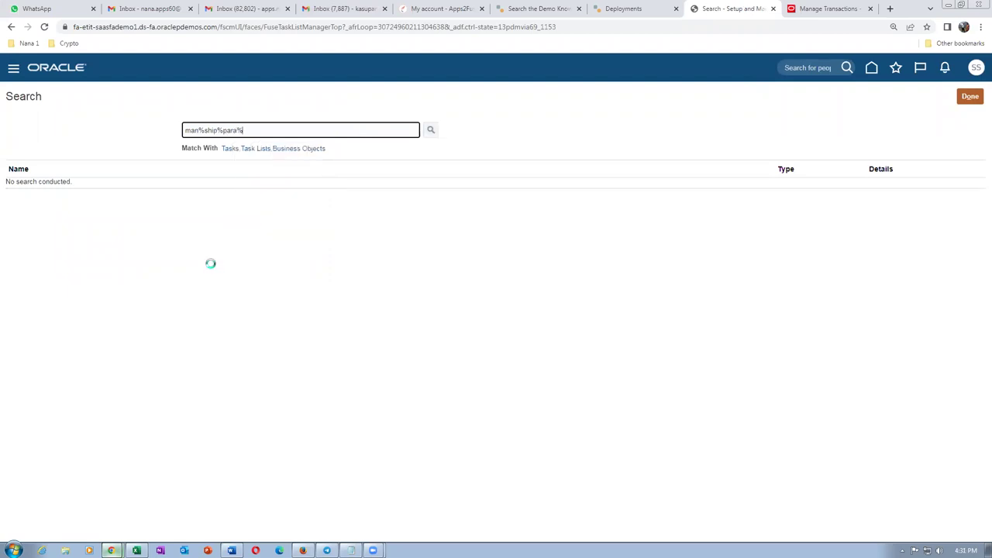
pyautogui.click(44, 187)
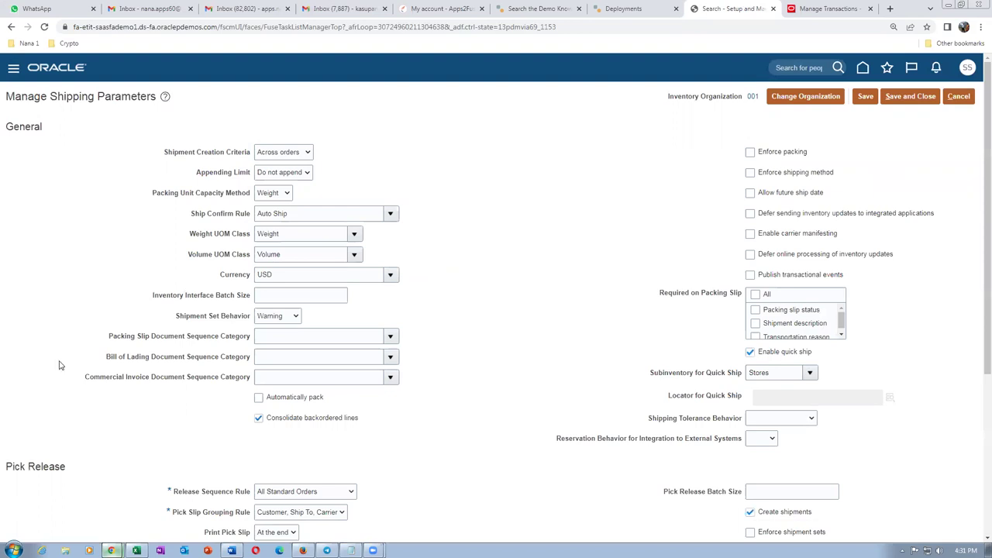
# Set Shipment Set Behavior to Error for inventory organization 001, save and close the shipping parameters, and leave the task search
pyautogui.click(285, 316)
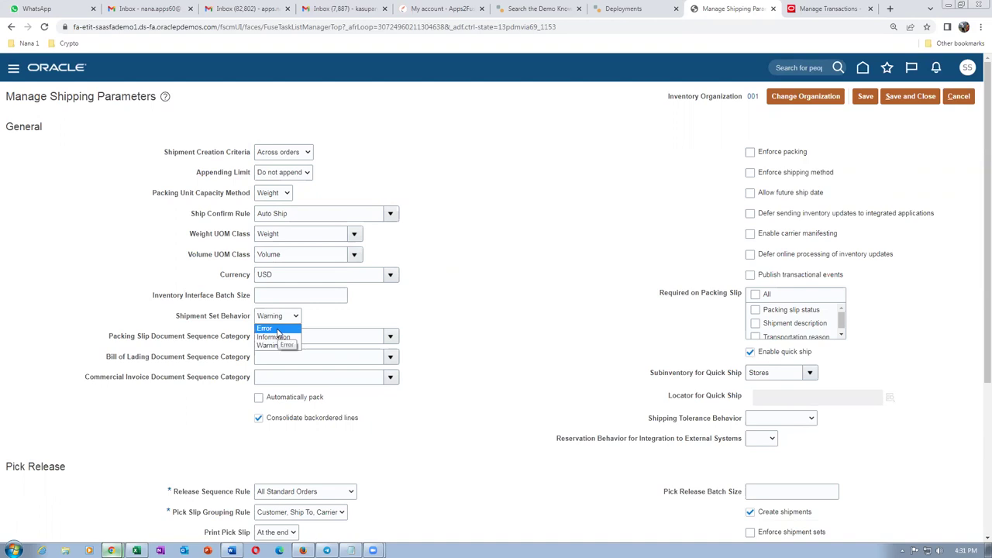
pyautogui.press('Escape')
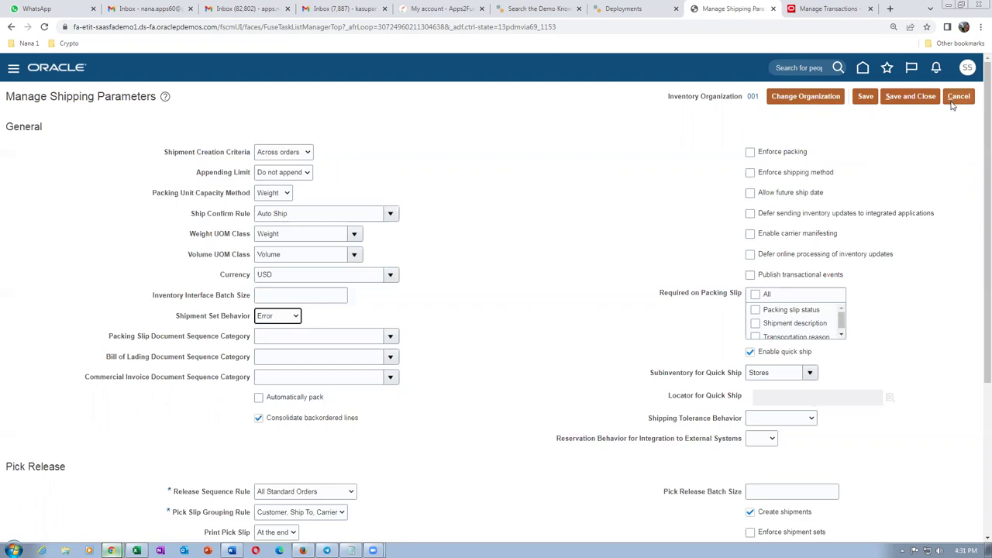
pyautogui.click(926, 97)
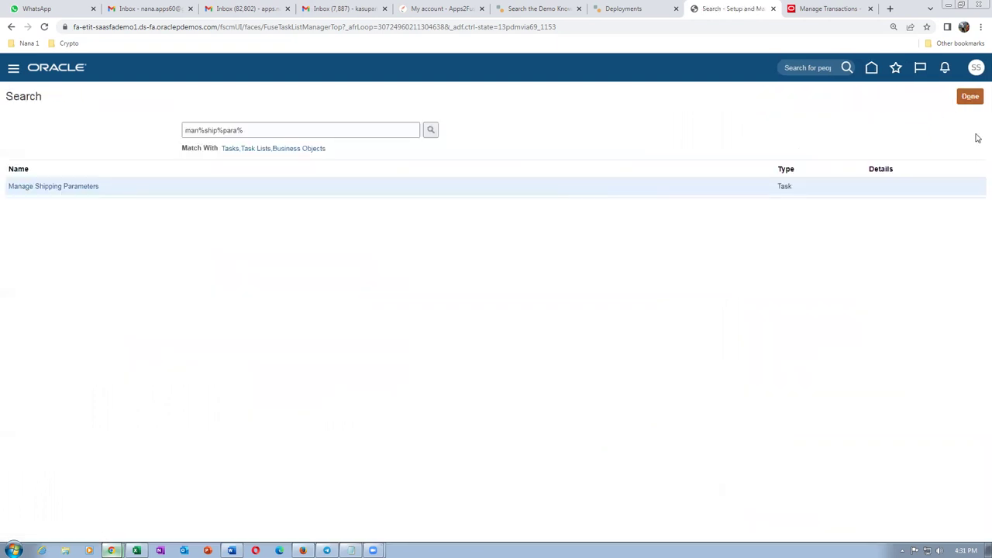
pyautogui.click(970, 96)
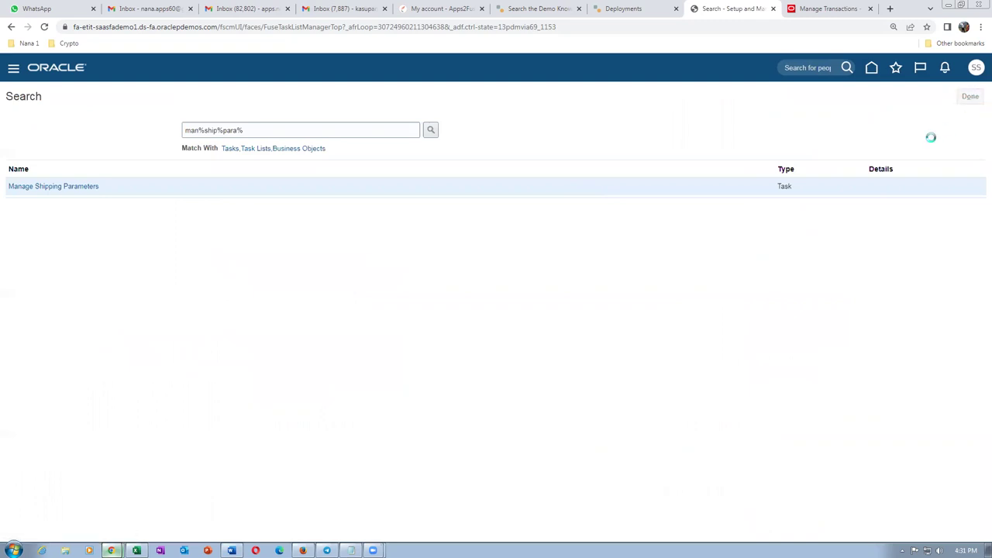
# Open the favorite INV Overview for organization 001, glance at the submitted order in Firefox, and open Manage Shipment Lines in Chrome
pyautogui.click(896, 68)
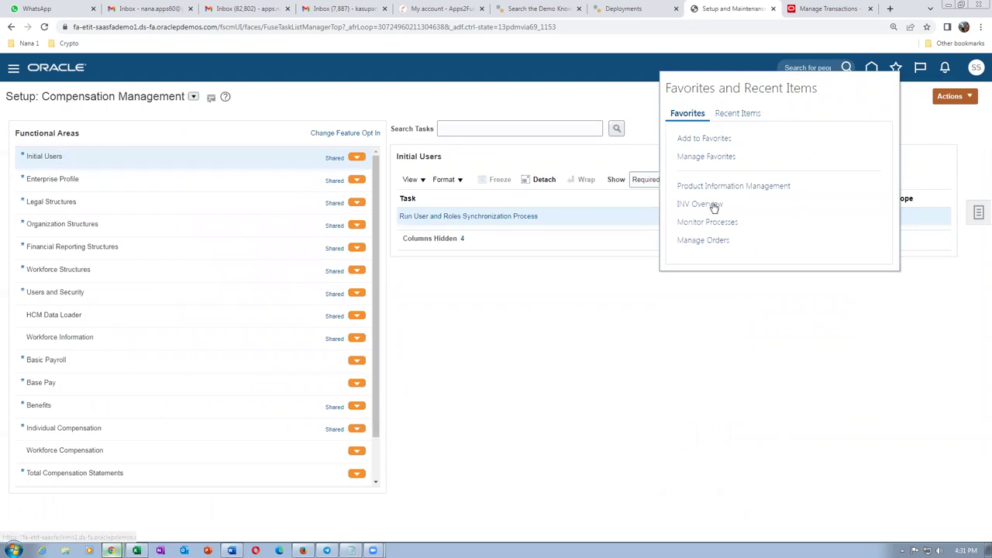
pyautogui.click(713, 206)
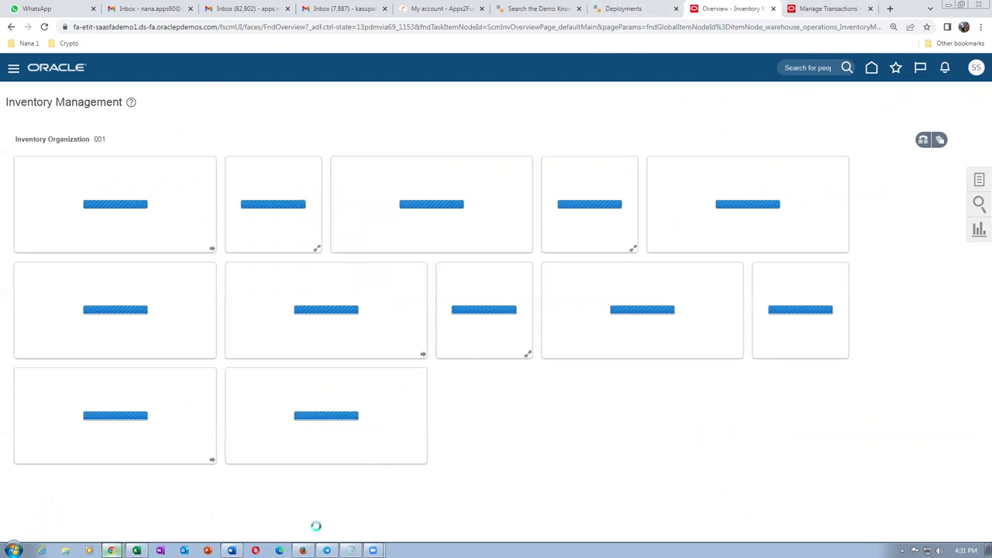
pyautogui.hotkey('alt', 'Tab')
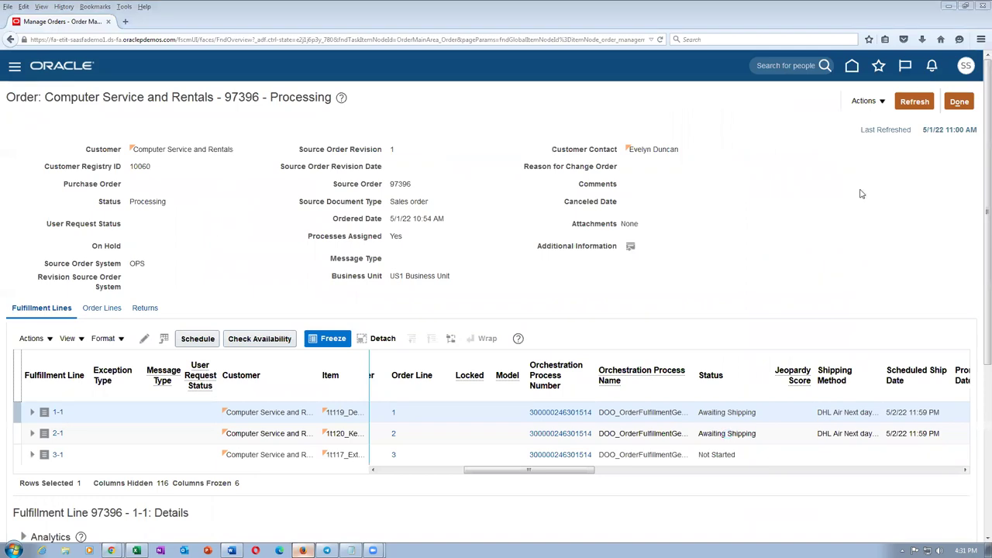
pyautogui.hotkey('alt', 'Tab')
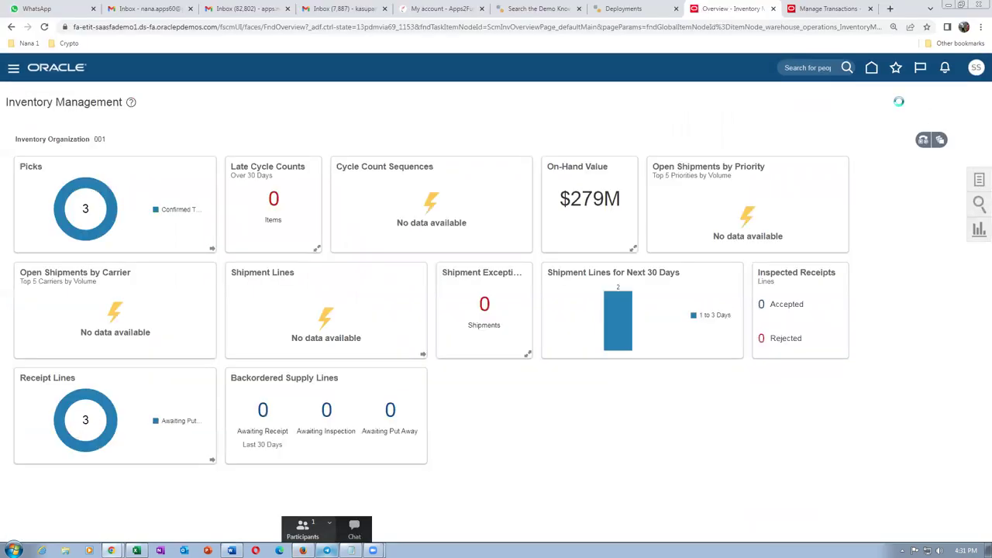
pyautogui.click(922, 140)
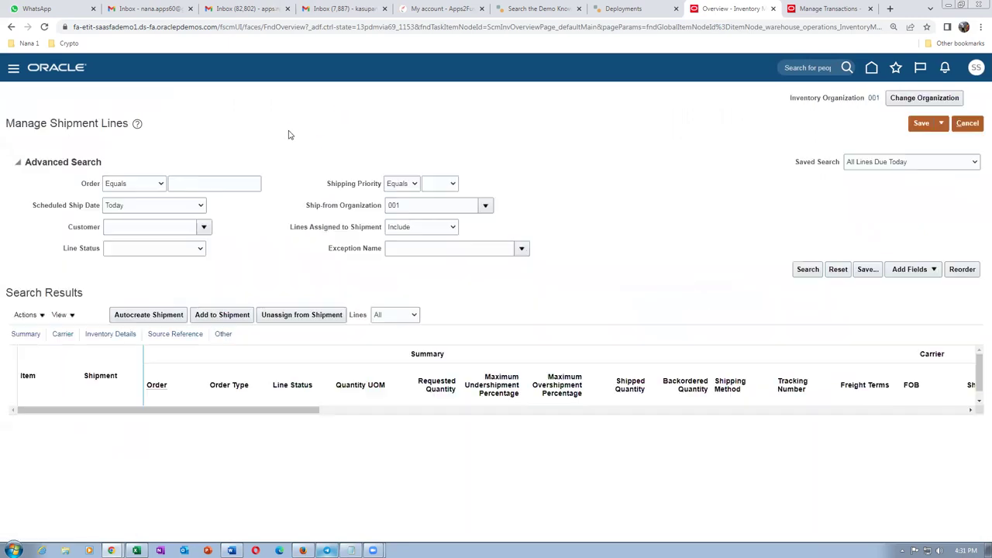
# Search the shipment lines by the submitted sales order's number, changing the Scheduled Ship Date condition
pyautogui.click(245, 187)
pyautogui.write('9')
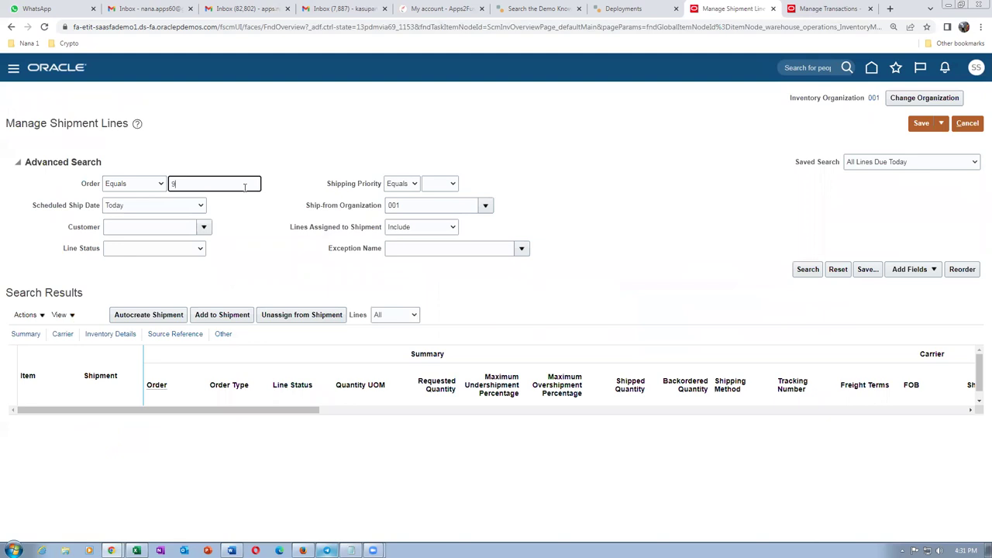
pyautogui.write('7396')
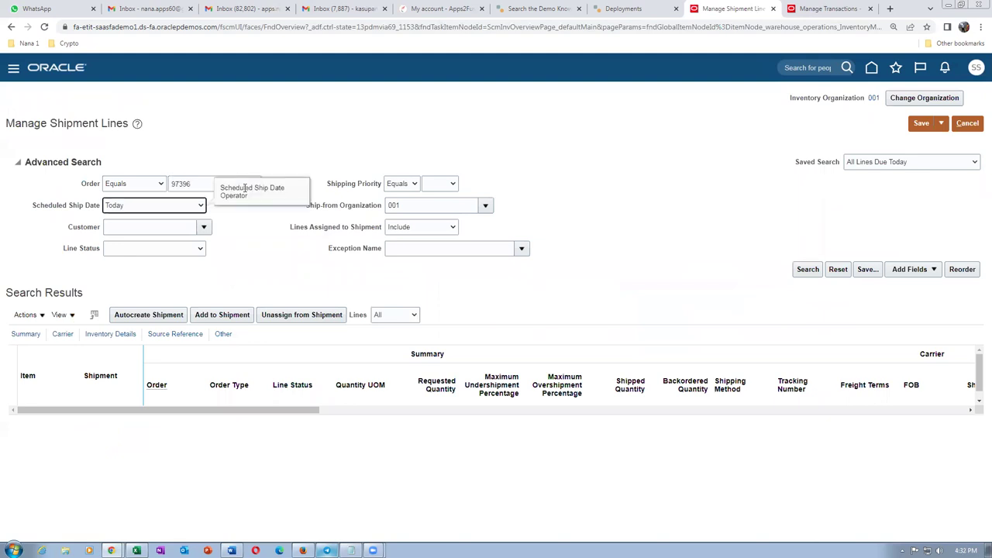
pyautogui.click(167, 207)
pyautogui.click(155, 243)
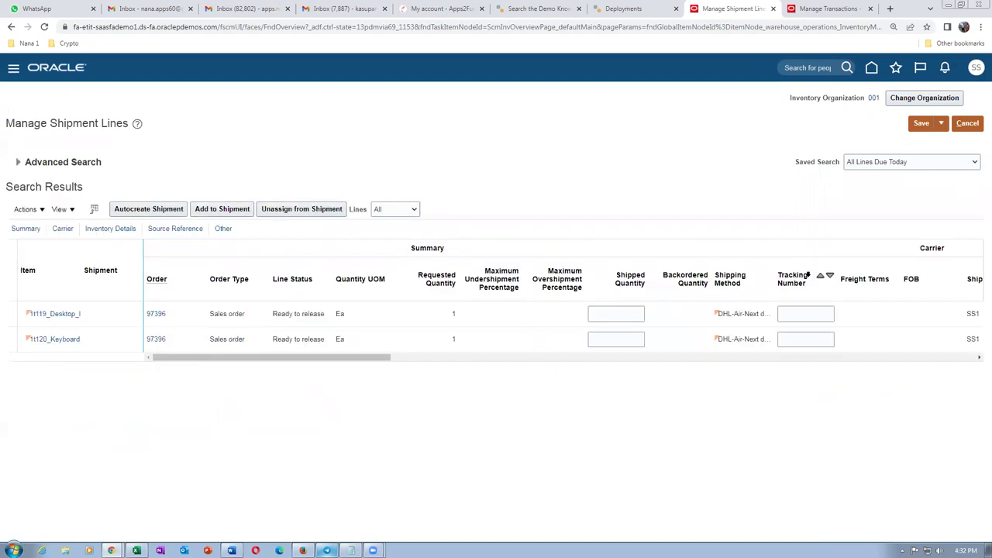
# Autocreate a shipment for the 1t119_Desktop line only
pyautogui.click(8, 313)
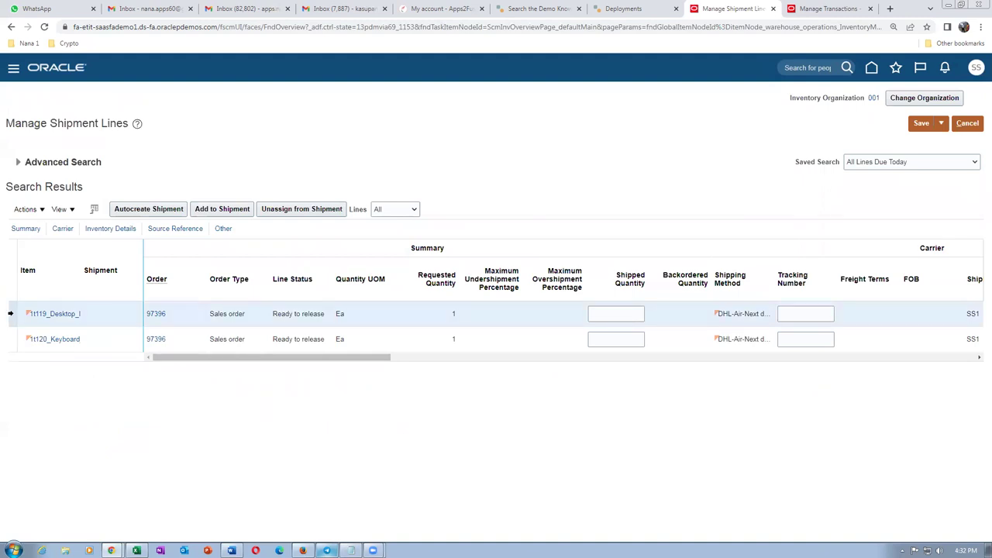
pyautogui.click(144, 210)
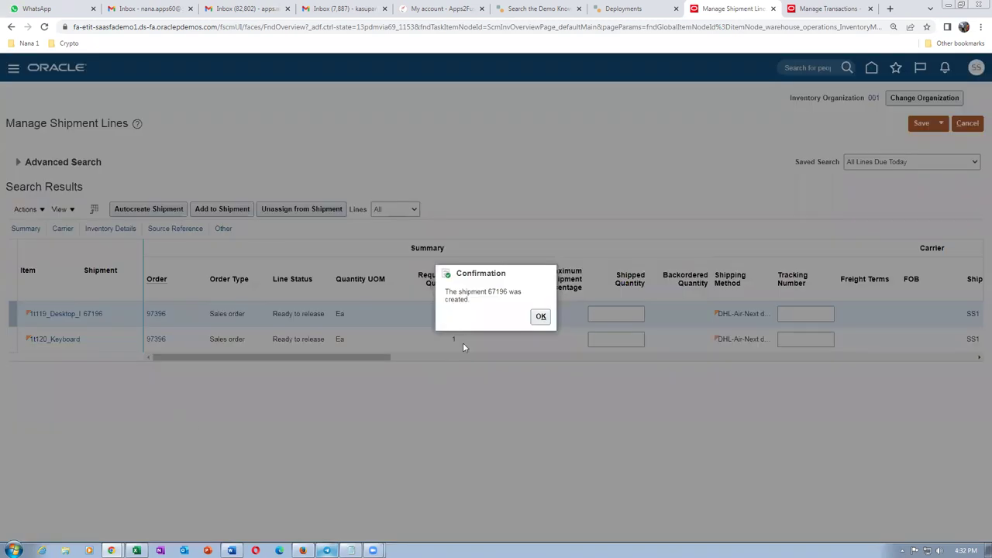
pyautogui.click(540, 316)
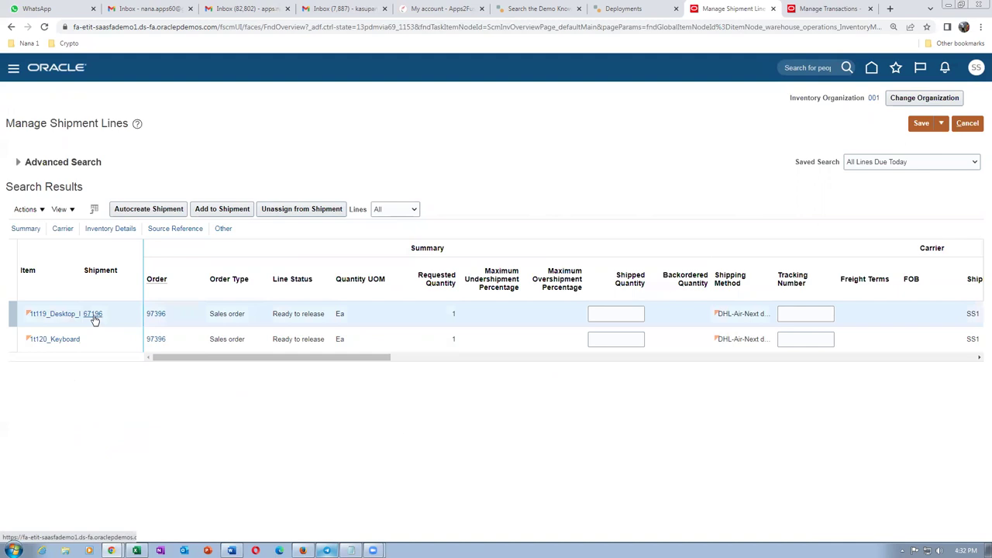
# Pick release the new shipment of the 1t119_Desktop line, and save and close it
pyautogui.click(93, 316)
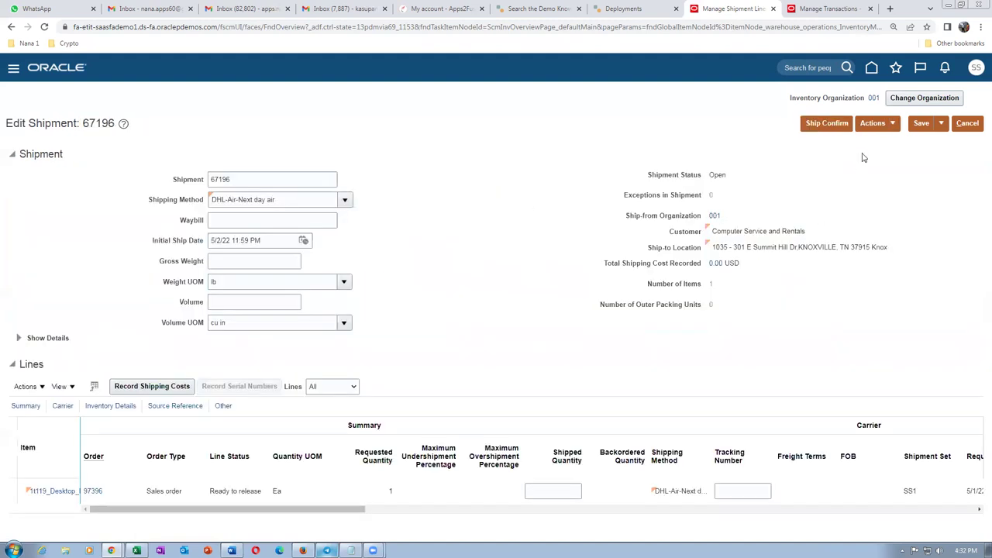
pyautogui.click(874, 125)
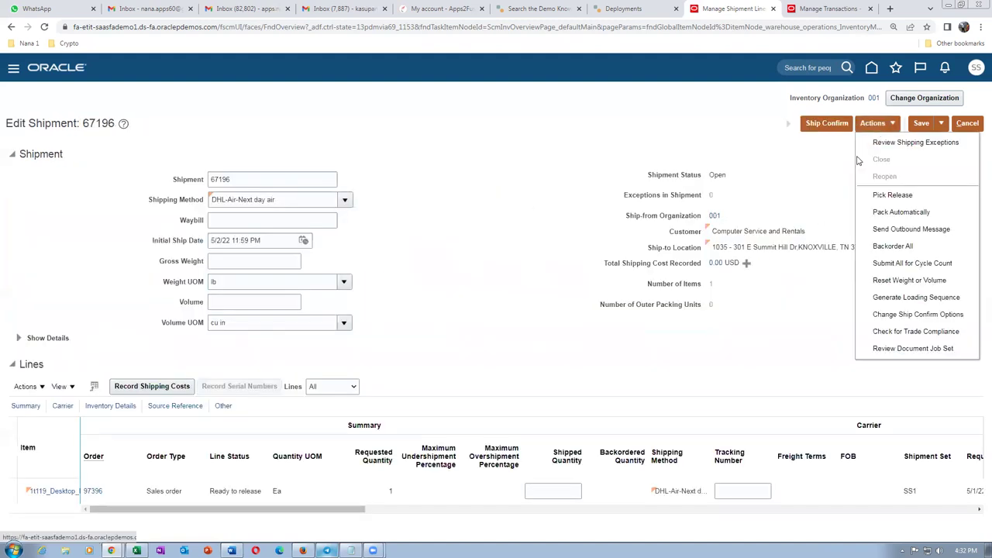
pyautogui.click(893, 194)
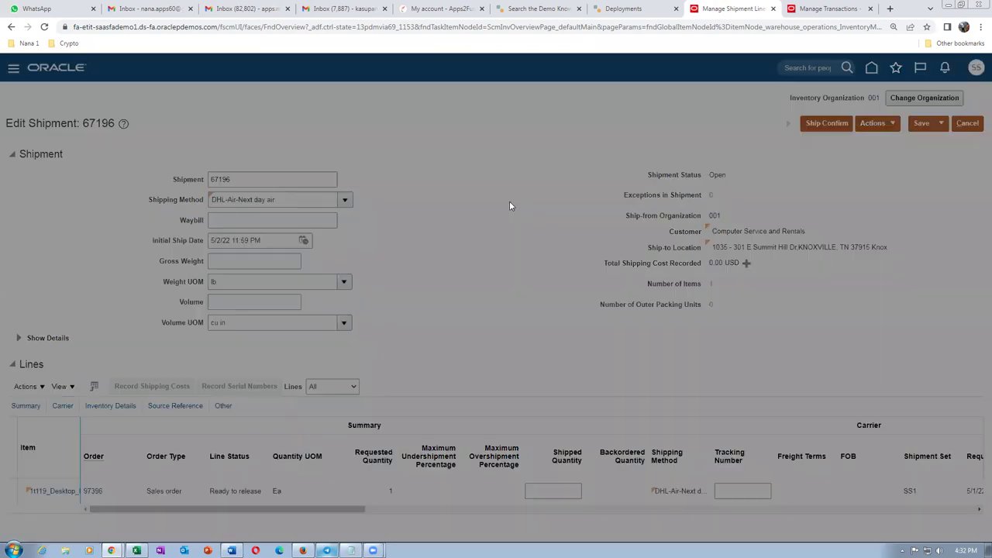
pyautogui.click(591, 325)
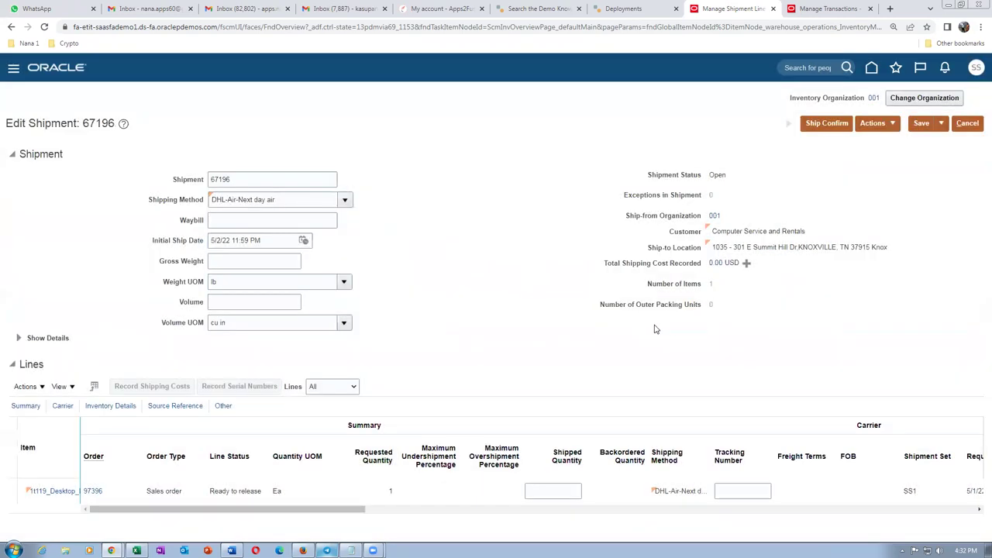
pyautogui.click(940, 125)
pyautogui.click(918, 143)
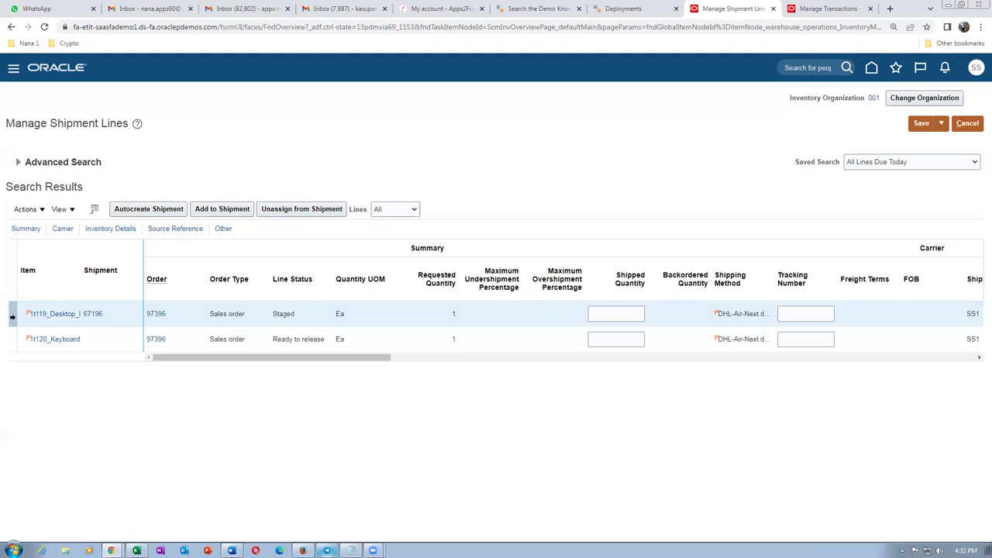
# Try to ship confirm the shipment containing only the 1t119_Desktop line, examine the returned messages, and leave the shipment
pyautogui.click(91, 315)
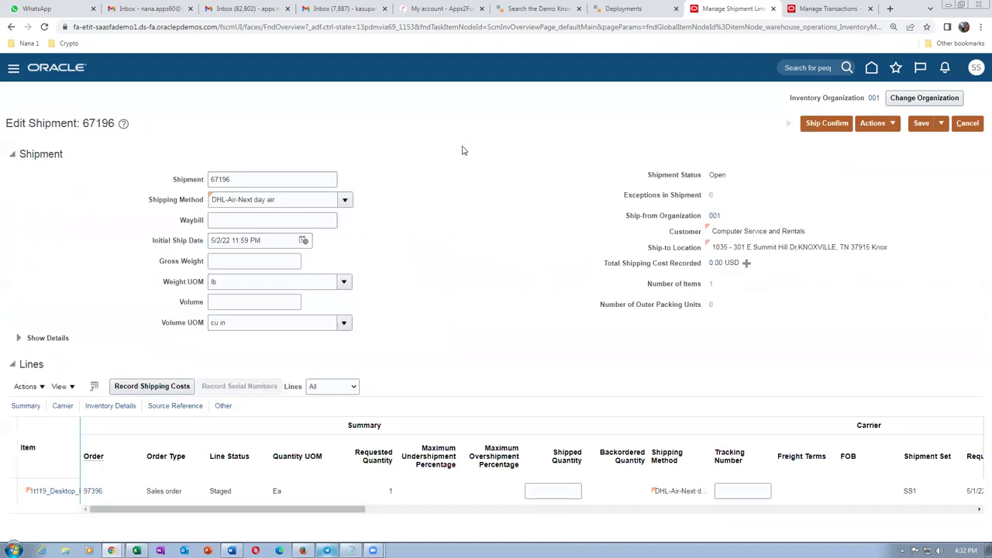
pyautogui.click(826, 123)
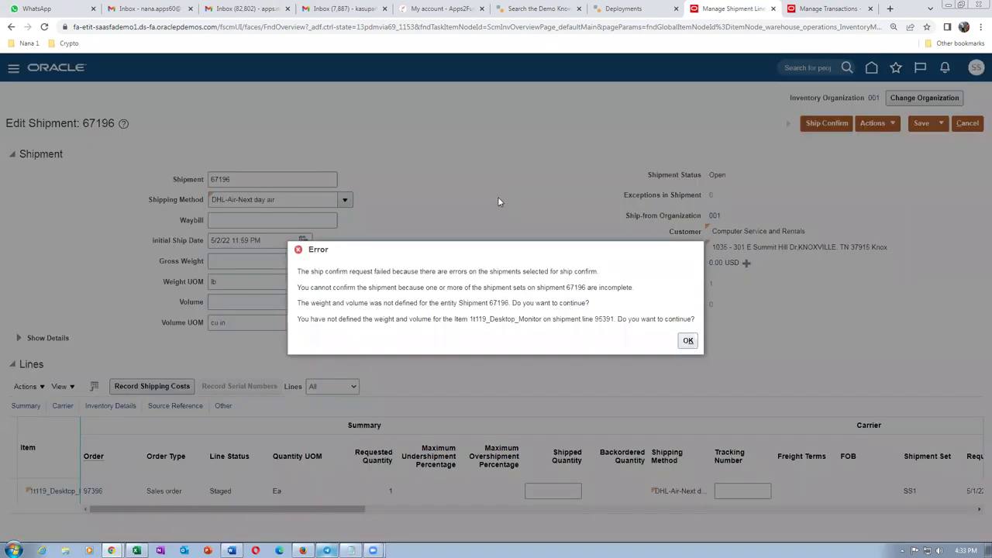
pyautogui.moveTo(314, 249); pyautogui.dragTo(324, 252)
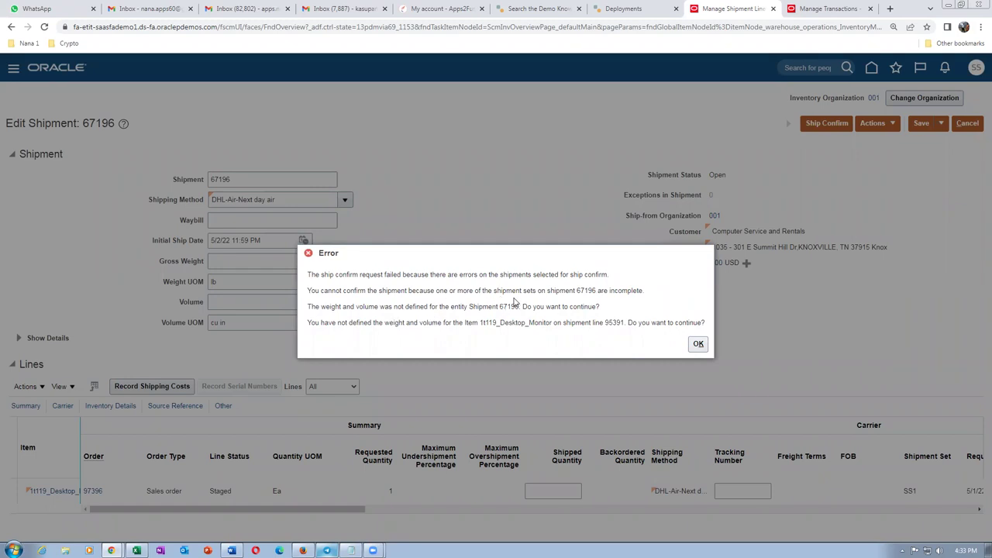
pyautogui.moveTo(504, 291); pyautogui.dragTo(633, 301)
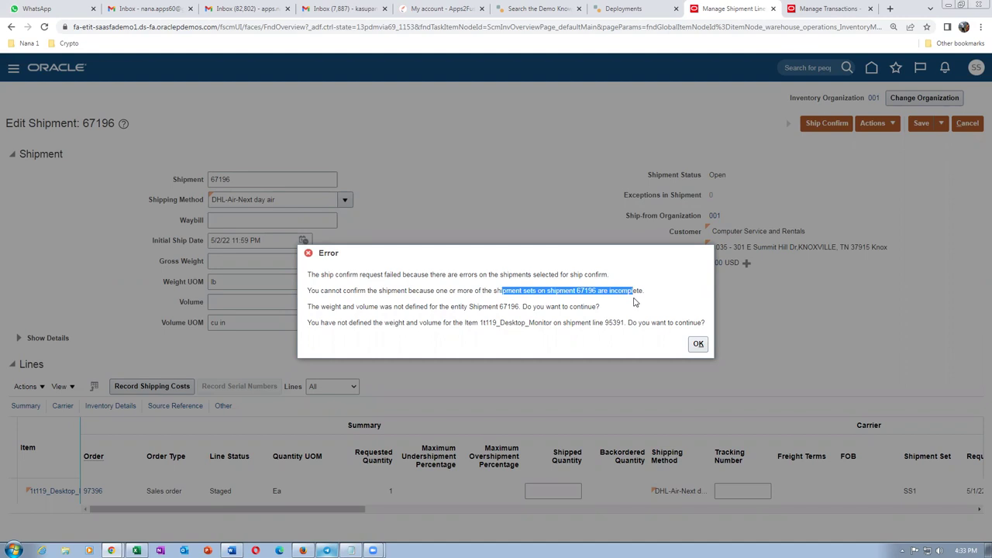
pyautogui.moveTo(326, 306); pyautogui.dragTo(402, 325)
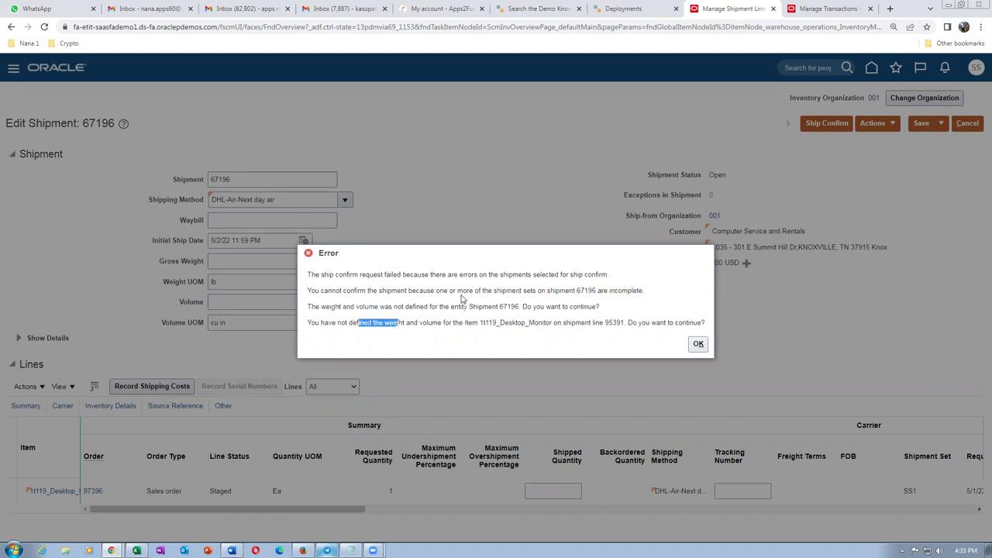
pyautogui.moveTo(496, 291); pyautogui.dragTo(552, 289)
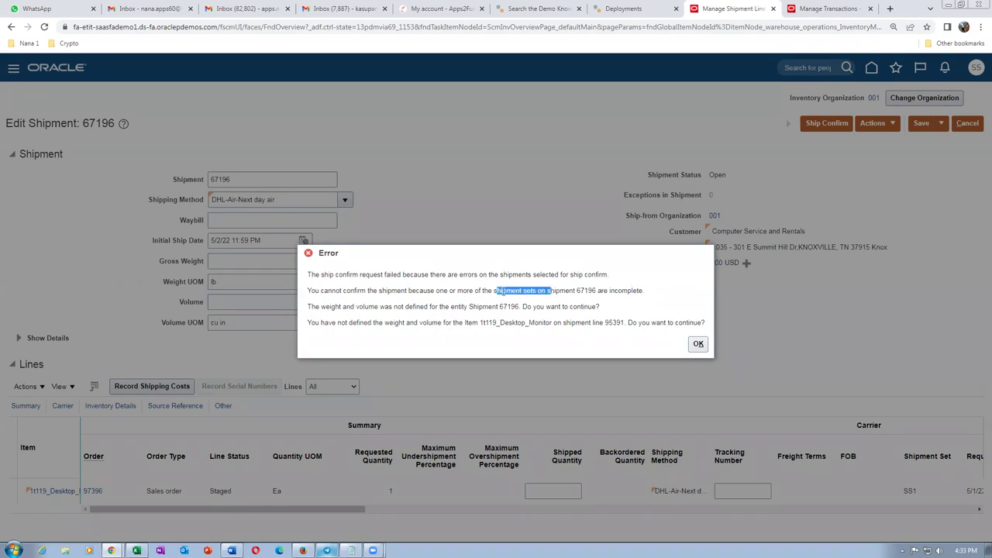
pyautogui.click(694, 346)
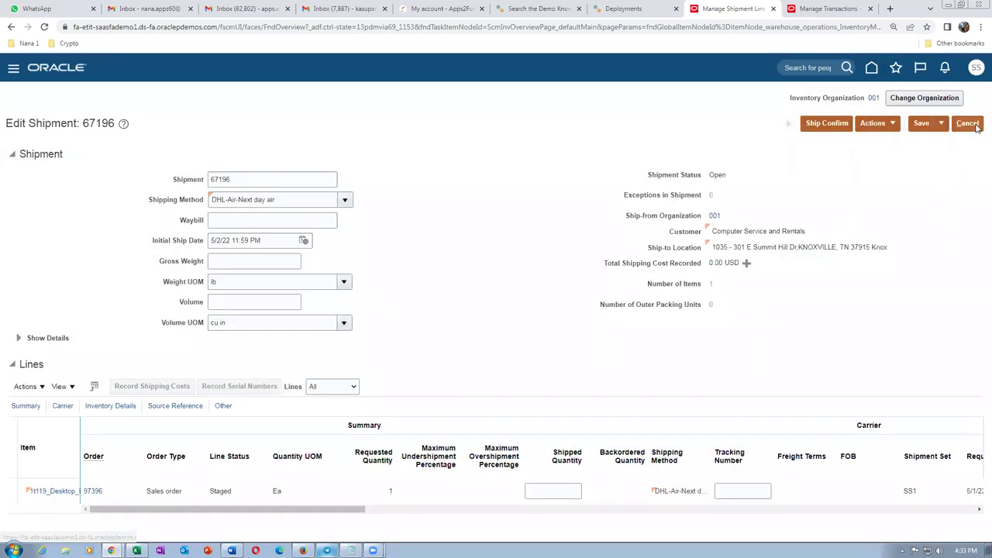
pyautogui.click(974, 127)
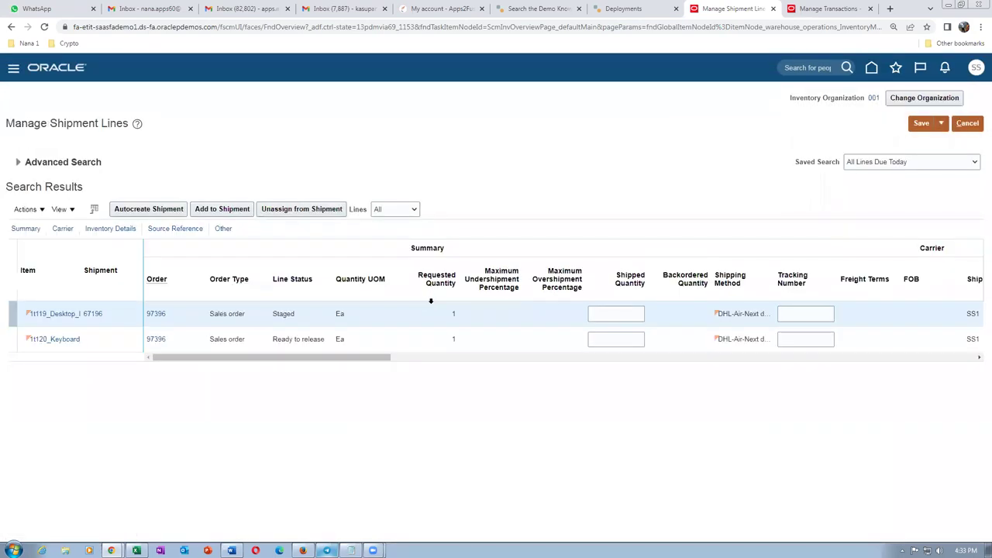
# Add the 1t120_Keyboard line to the existing shipment 67196
pyautogui.click(10, 337)
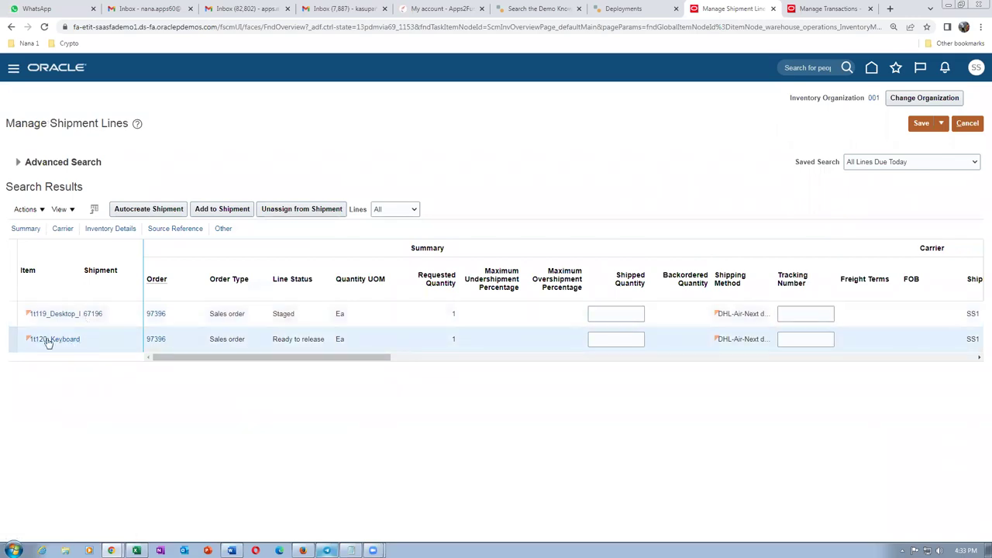
pyautogui.click(223, 210)
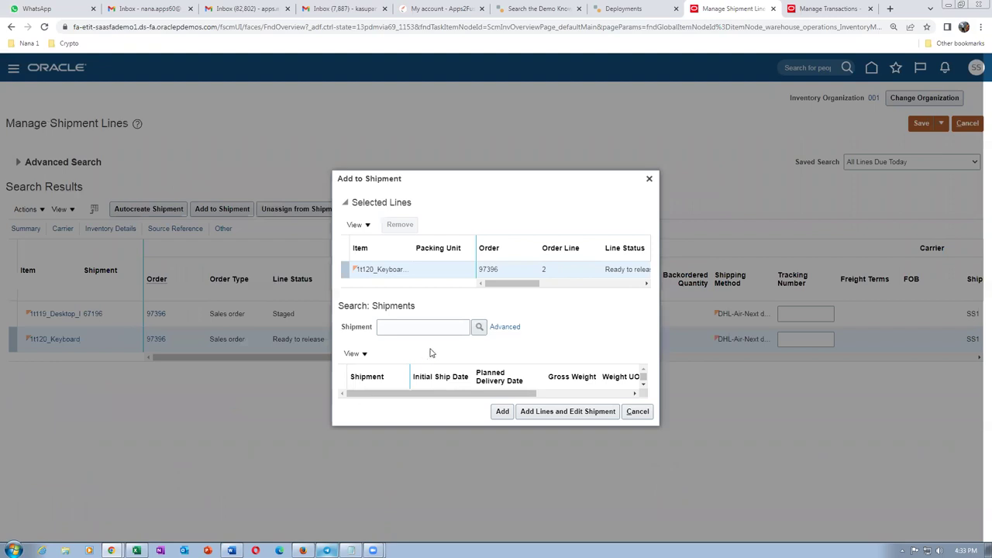
pyautogui.click(449, 326)
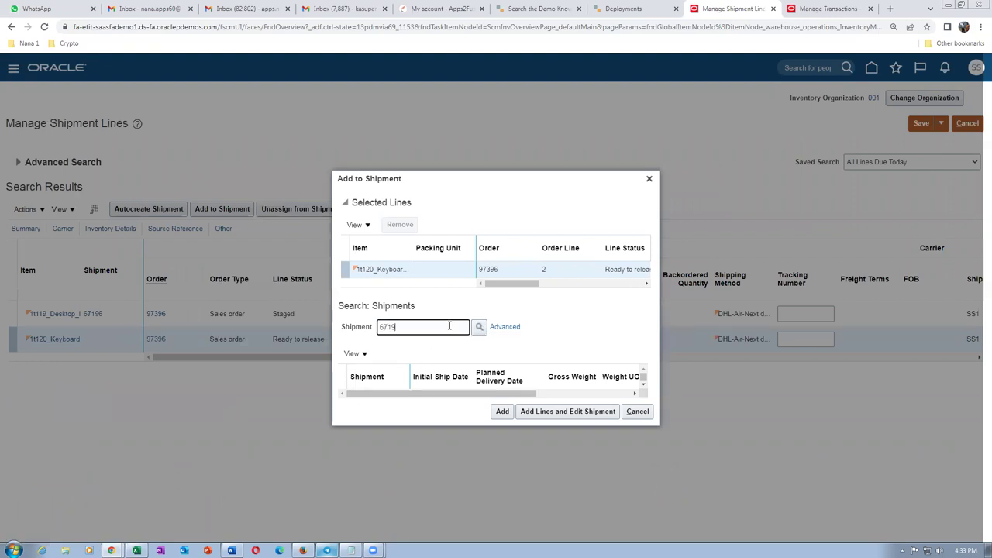
pyautogui.click(480, 327)
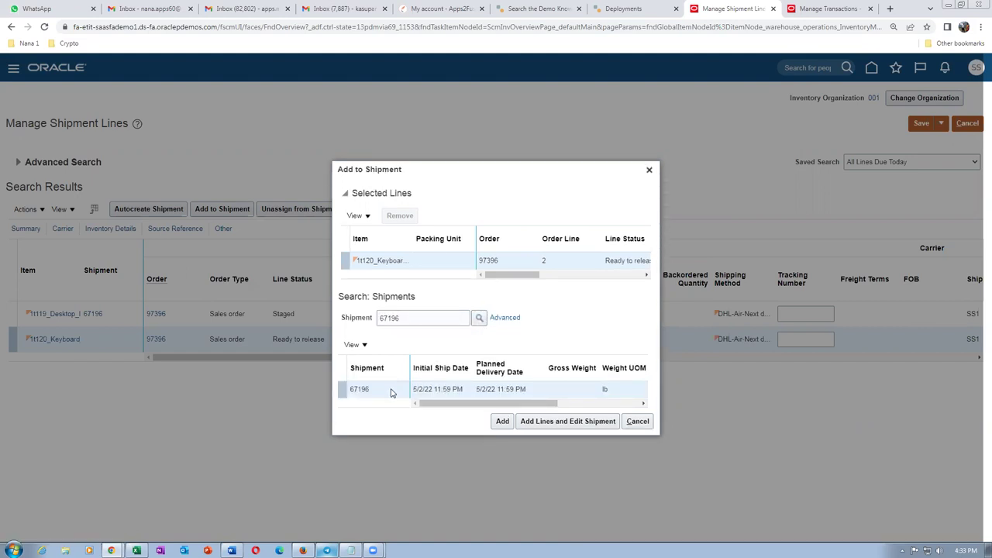
pyautogui.click(394, 389)
pyautogui.click(503, 421)
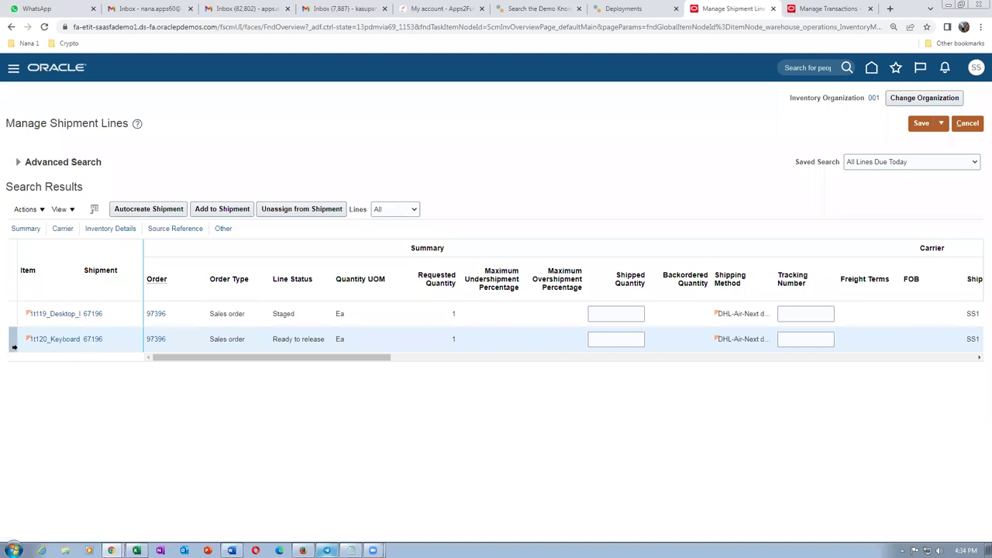
# Pick release shipment 67196 again to cover the added 1t120_Keyboard line
pyautogui.click(91, 341)
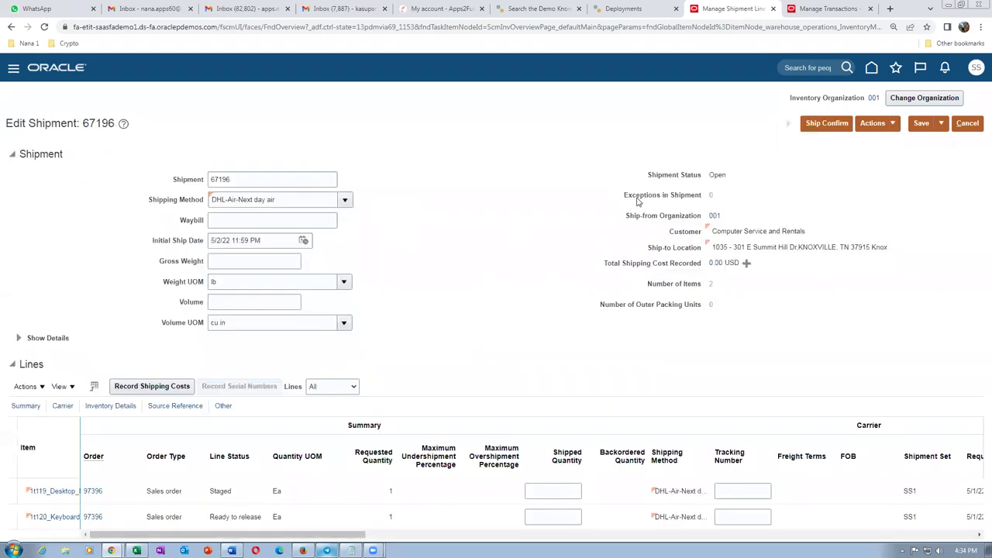
pyautogui.click(882, 124)
pyautogui.click(891, 196)
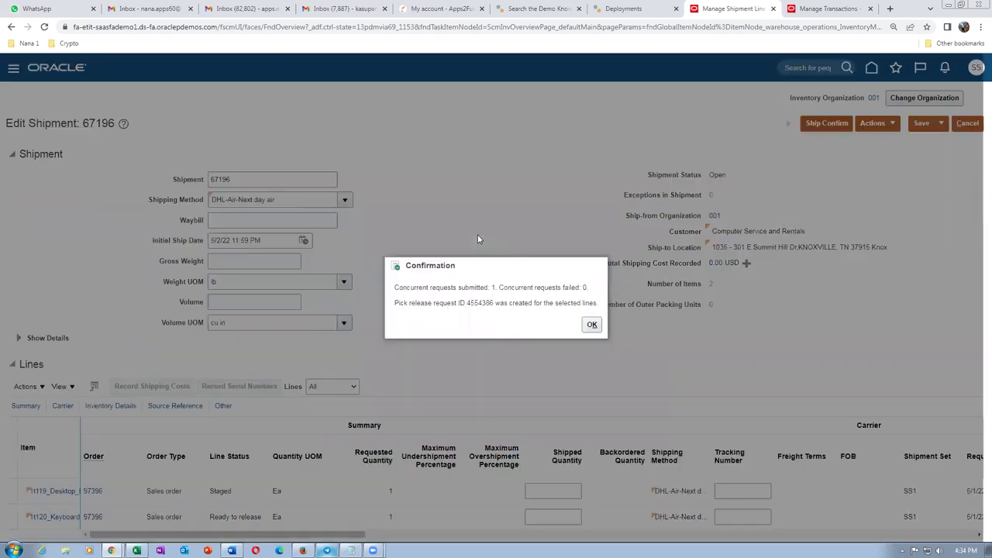
pyautogui.click(591, 325)
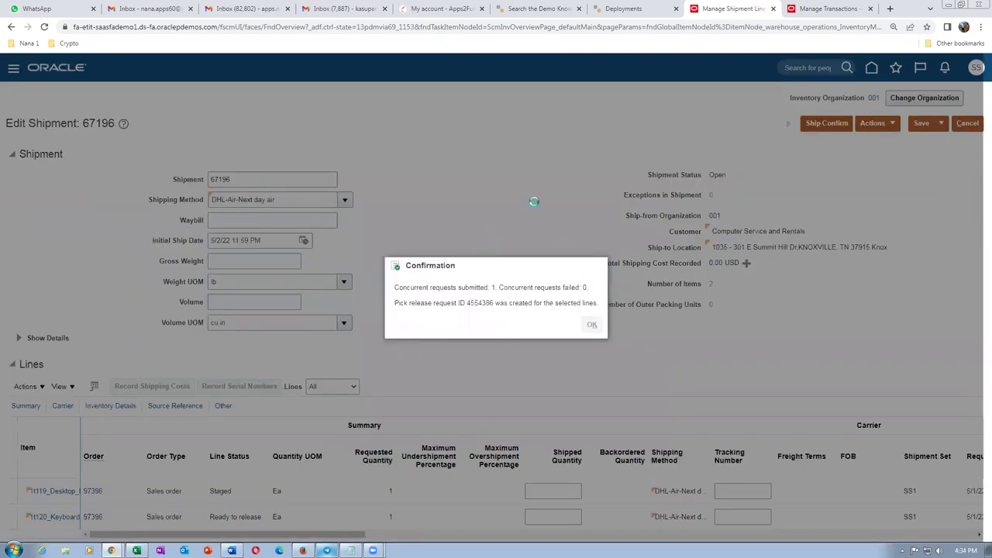
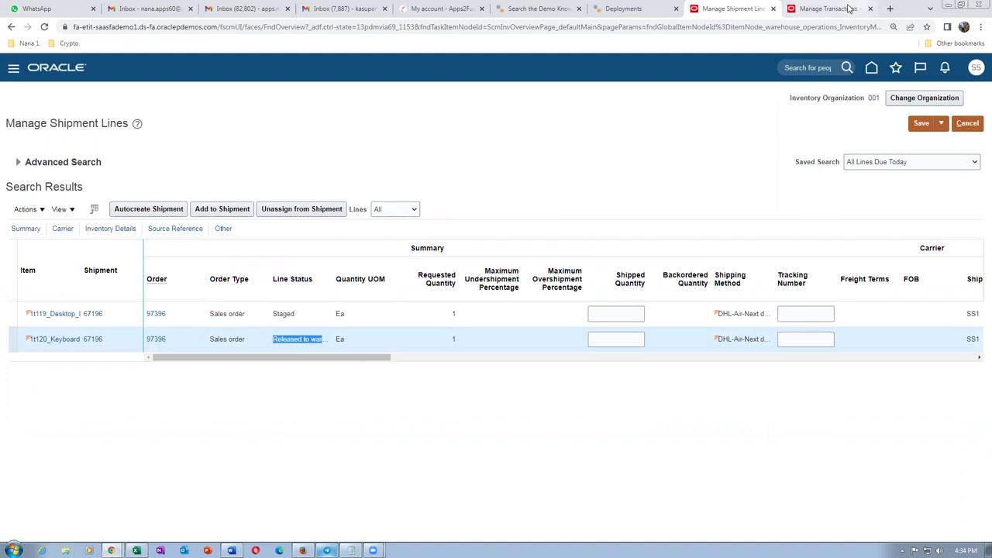
# Close the 1t114_Laptop_Kit invoice review in the Manage Transactions browser page without saving, and return to Manage Shipment Lines
pyautogui.click(851, 9)
pyautogui.click(967, 99)
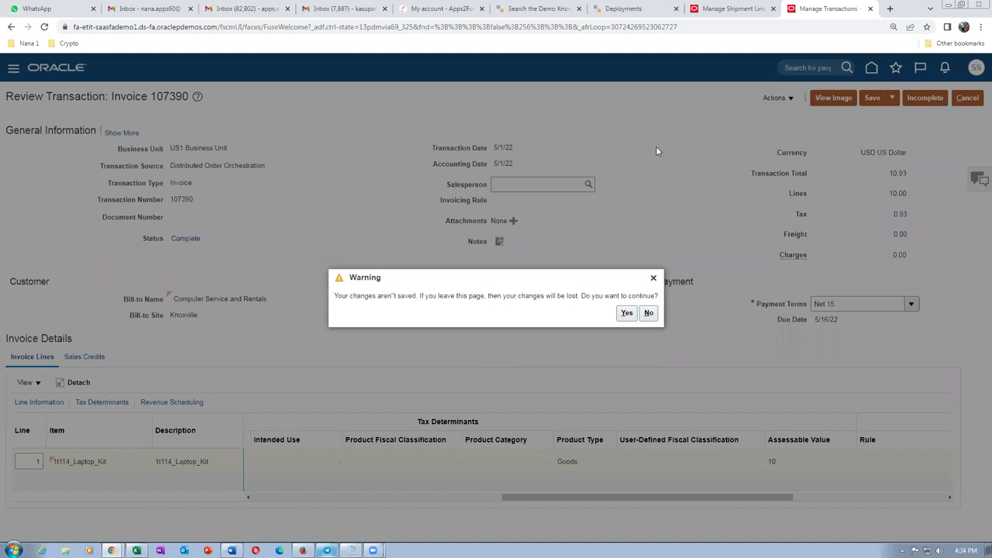
pyautogui.click(626, 312)
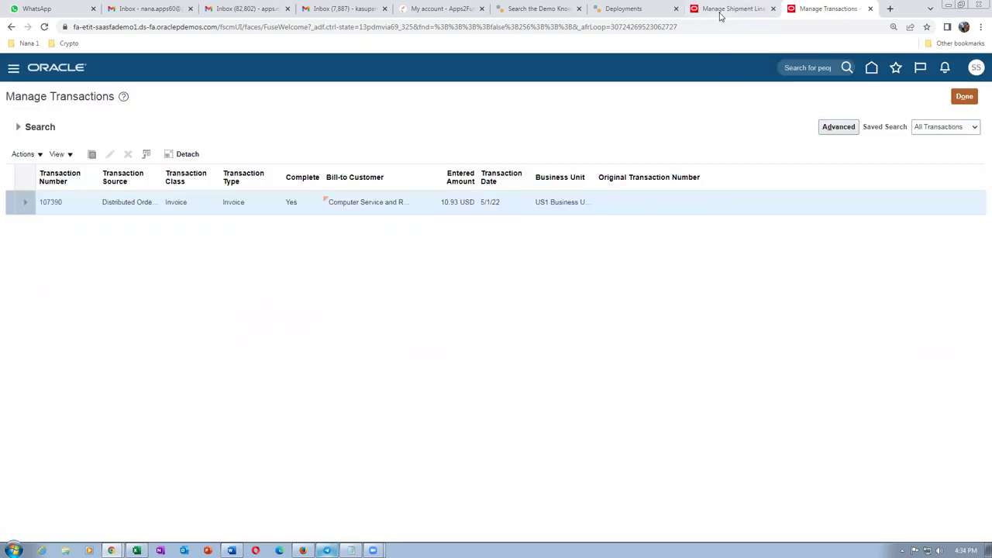
pyautogui.click(723, 9)
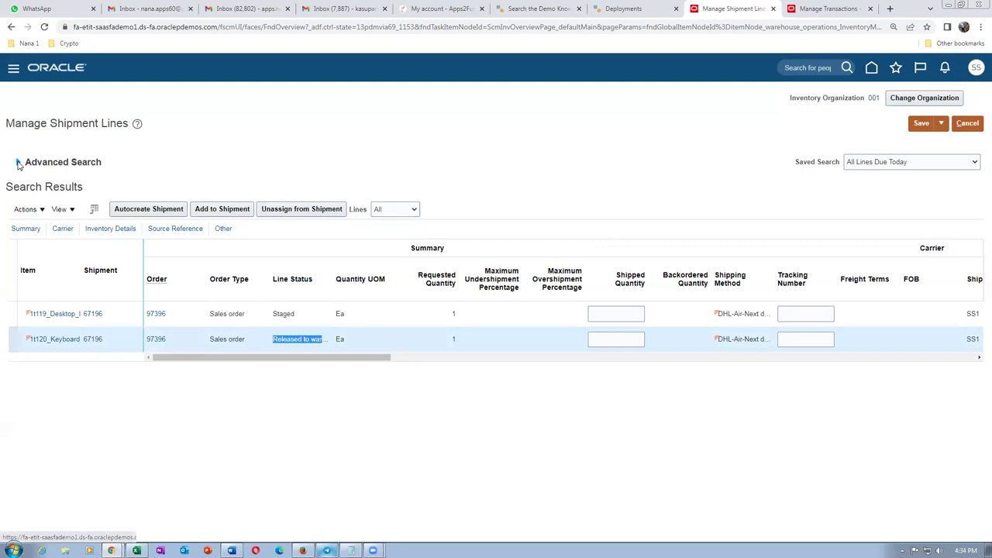
# Ship confirm shipment 67196 with both lines staged, accept the missing weight and volume warnings, and save and close Manage Shipment Lines
pyautogui.click(18, 162)
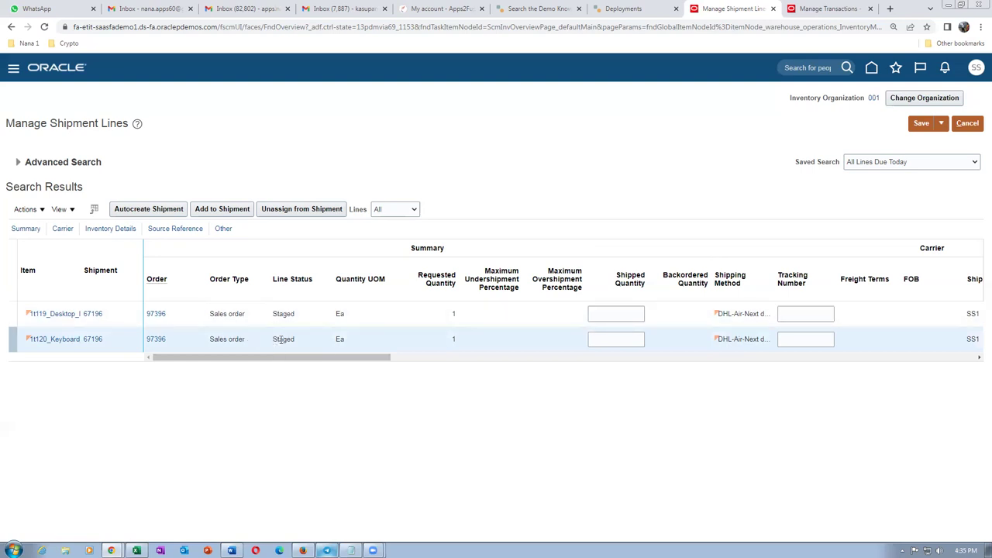
pyautogui.click(92, 313)
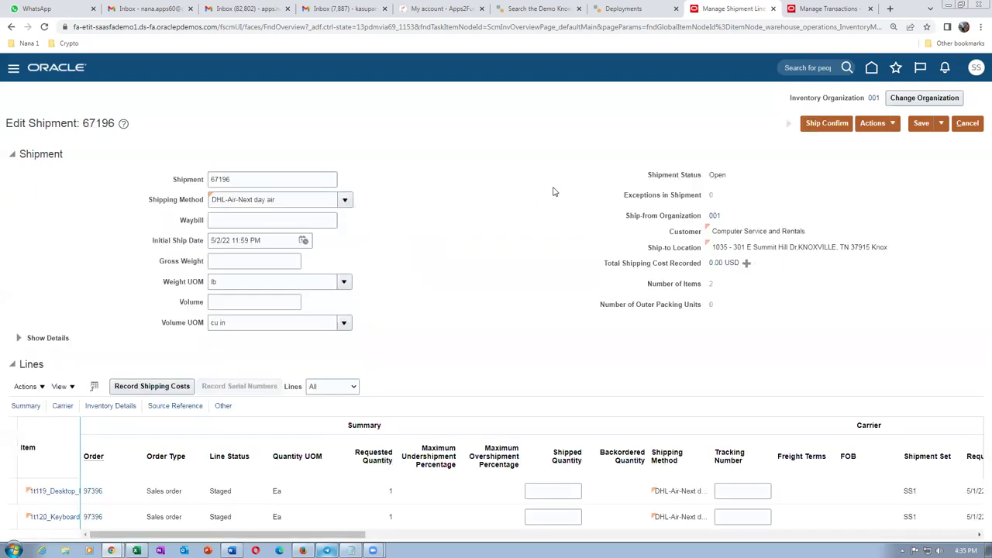
pyautogui.click(826, 124)
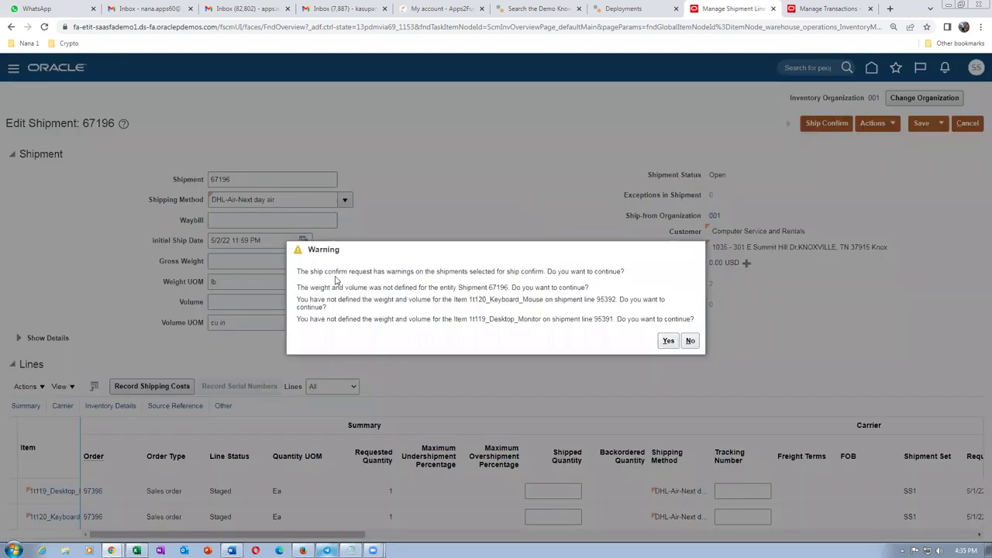
pyautogui.moveTo(314, 250); pyautogui.dragTo(343, 255)
pyautogui.moveTo(353, 292); pyautogui.dragTo(471, 322)
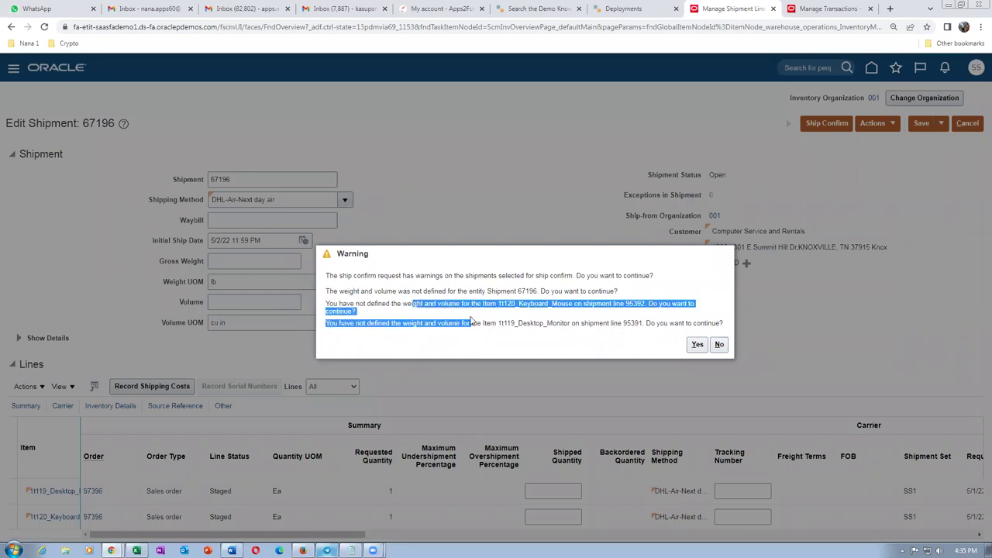
pyautogui.click(697, 344)
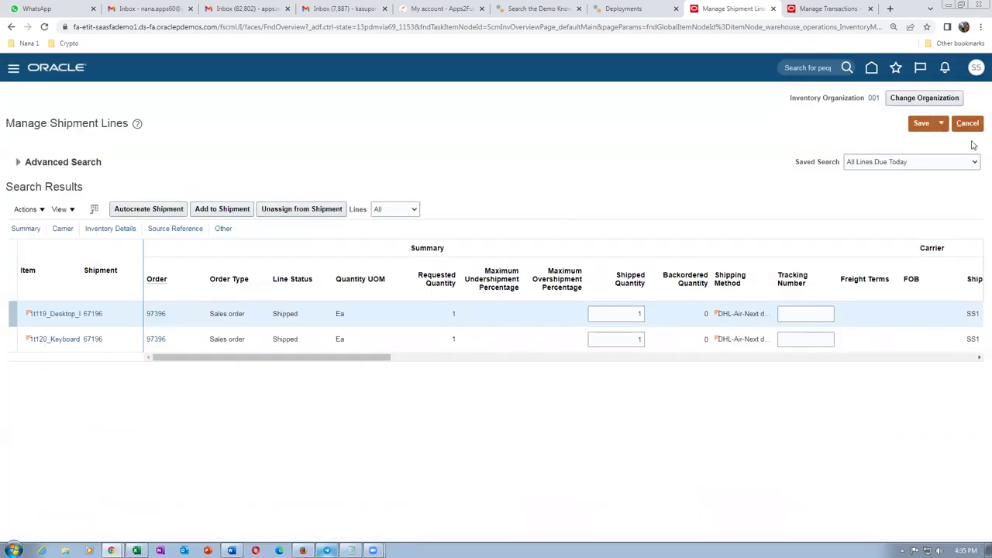
pyautogui.click(941, 124)
pyautogui.click(930, 142)
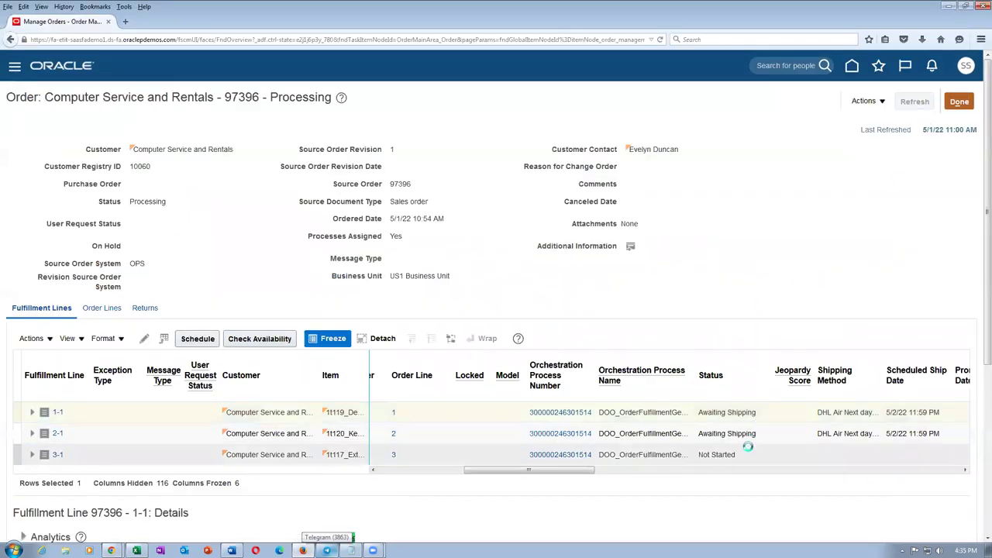
# Refresh the sales order, switch to the inventory browser, and check the ship confirm processes in Monitor Processes, refreshing the list
pyautogui.click(926, 104)
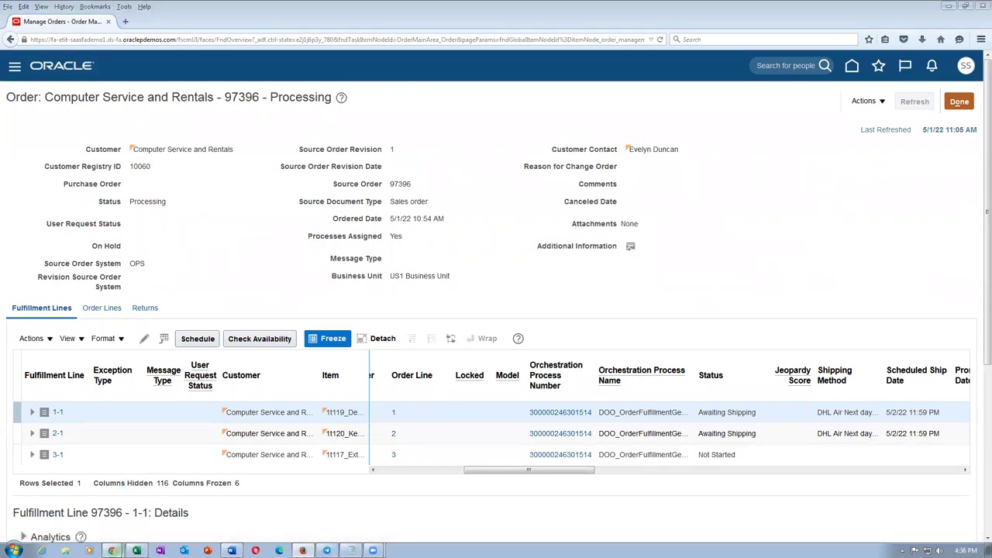
pyautogui.click(78, 512)
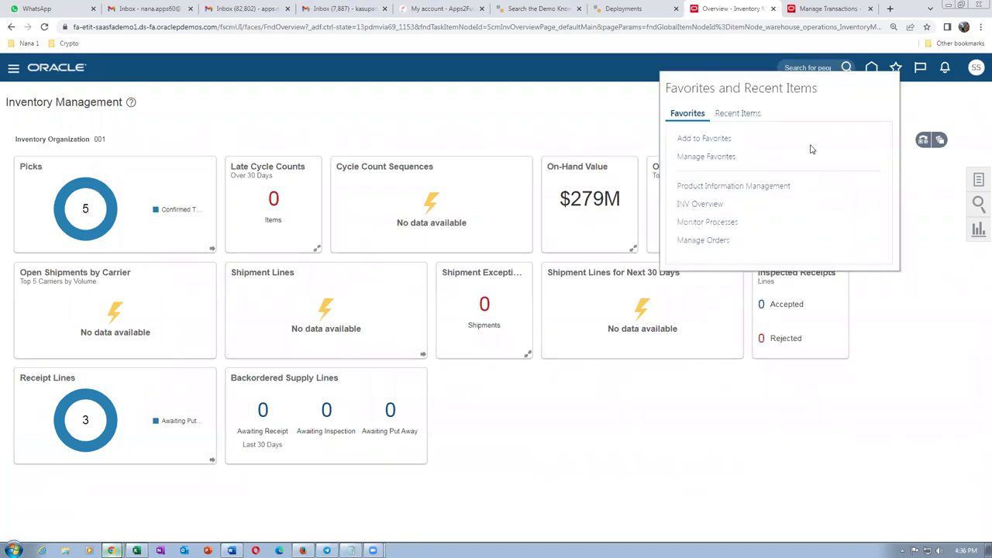
pyautogui.click(714, 223)
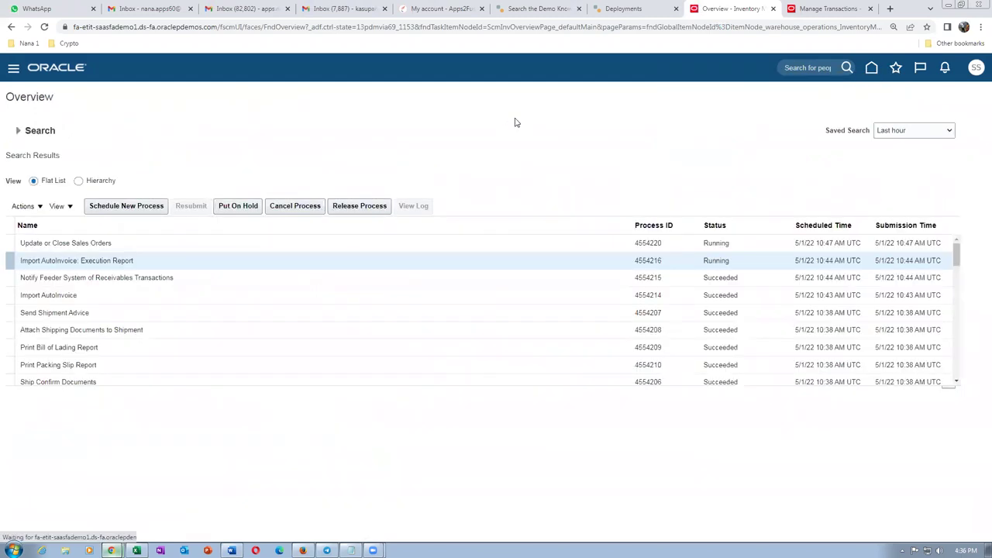
pyautogui.click(445, 208)
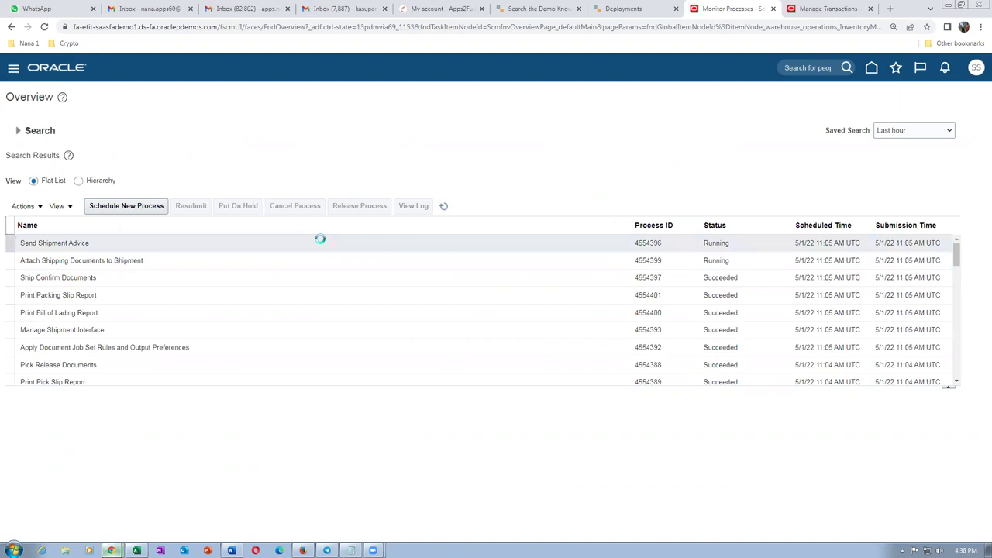
pyautogui.click(444, 208)
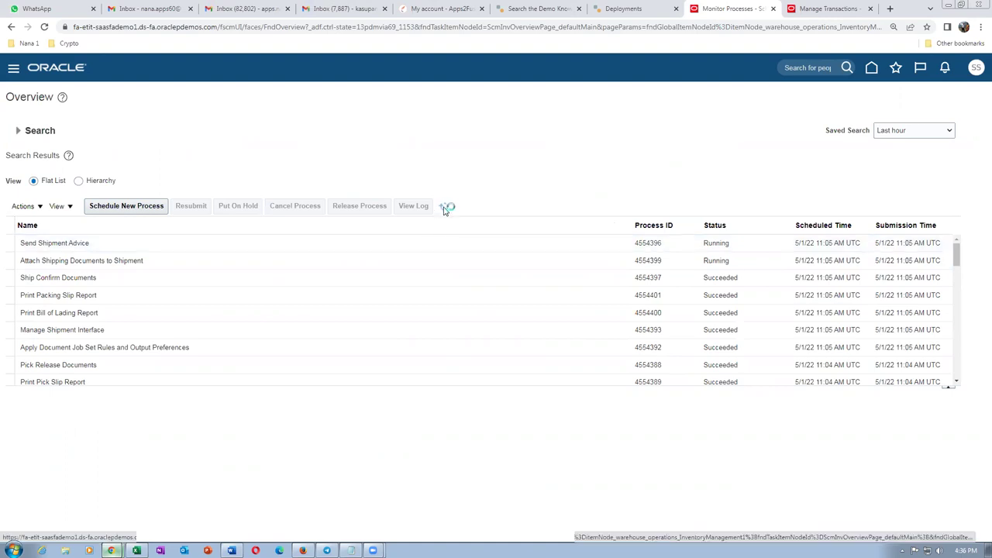
pyautogui.click(445, 207)
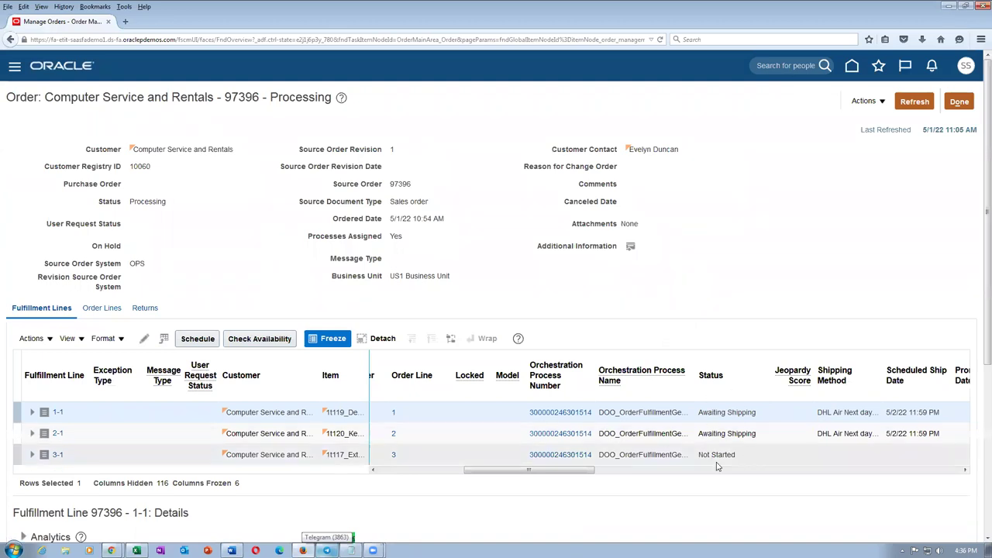
# Return to the sales order and refresh it repeatedly to check the status of its three fulfillment lines
pyautogui.click(916, 102)
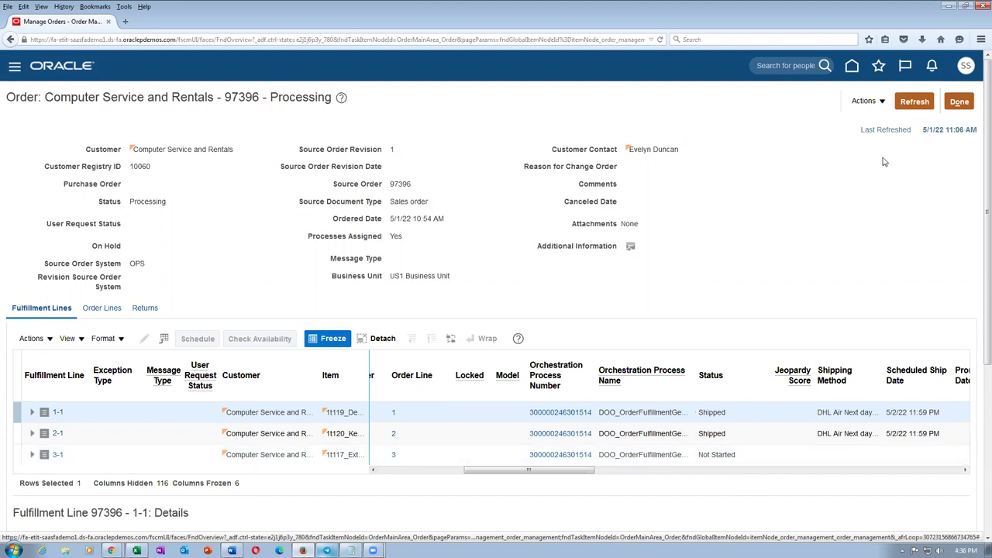
pyautogui.click(914, 103)
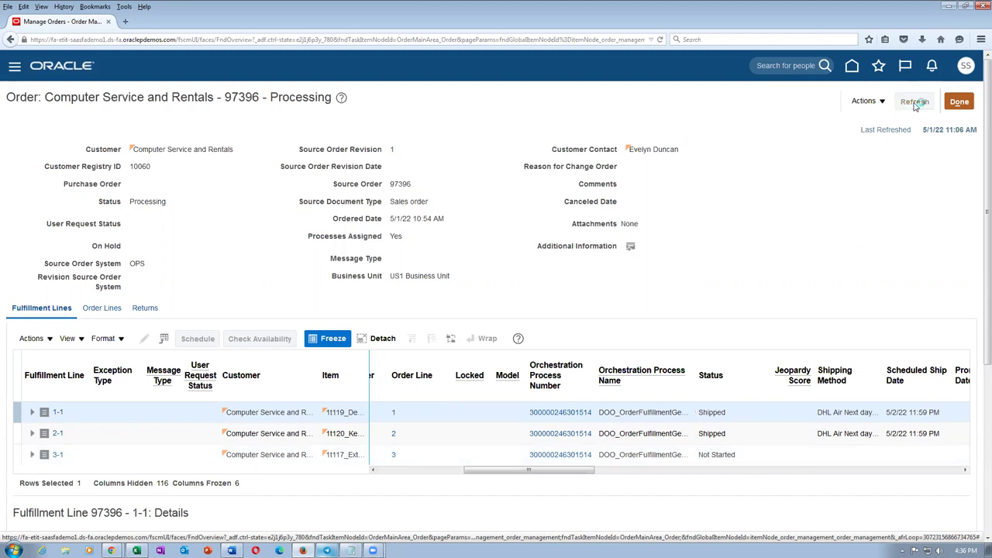
pyautogui.click(914, 104)
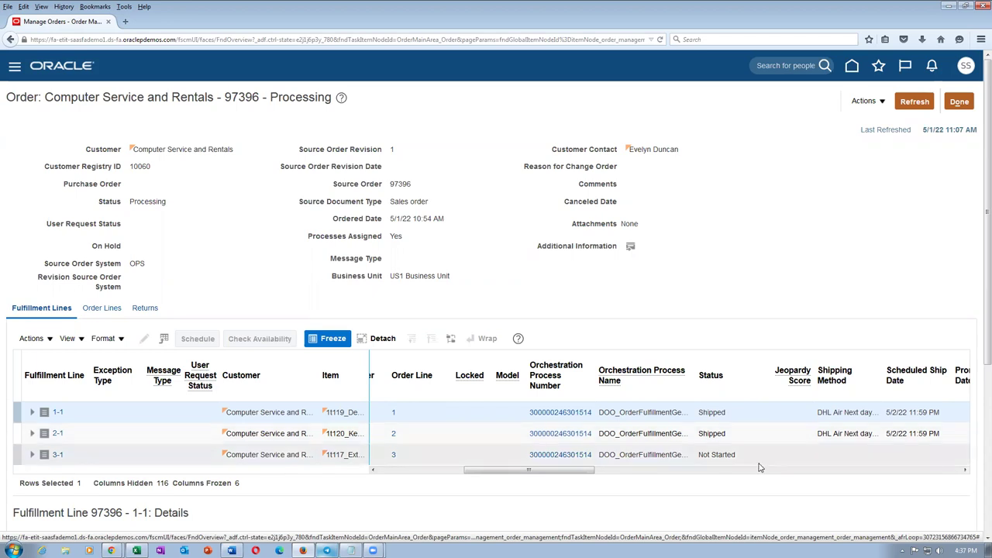
pyautogui.click(917, 107)
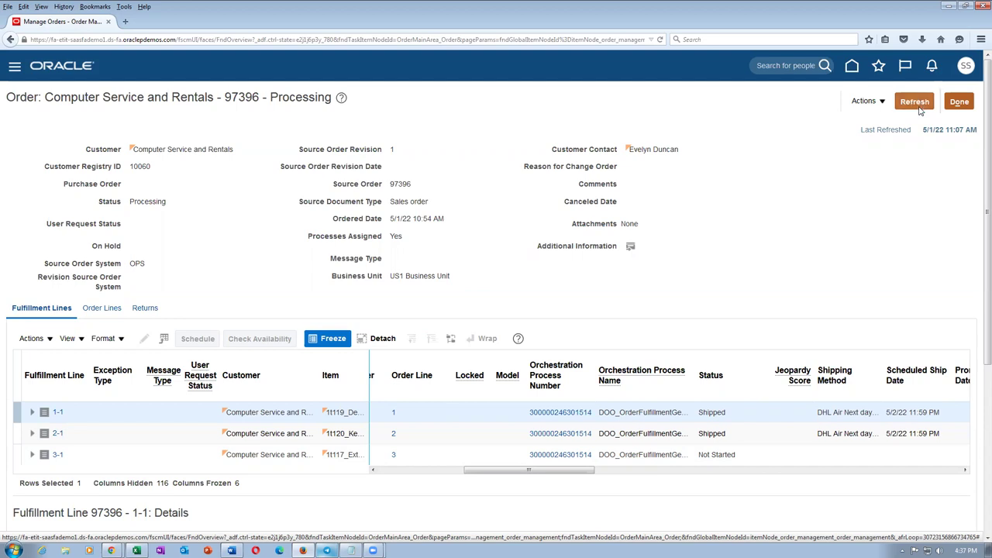
pyautogui.click(917, 107)
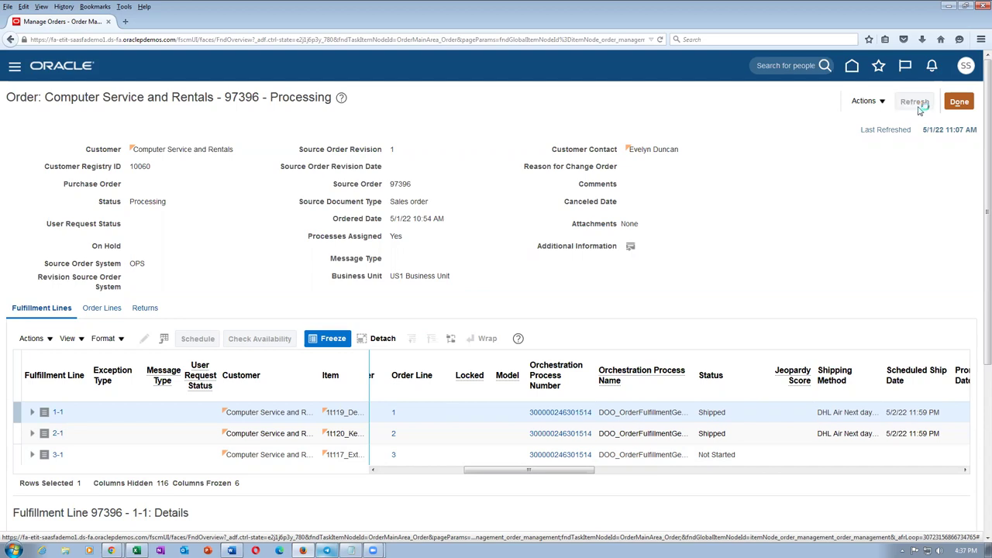
pyautogui.click(917, 107)
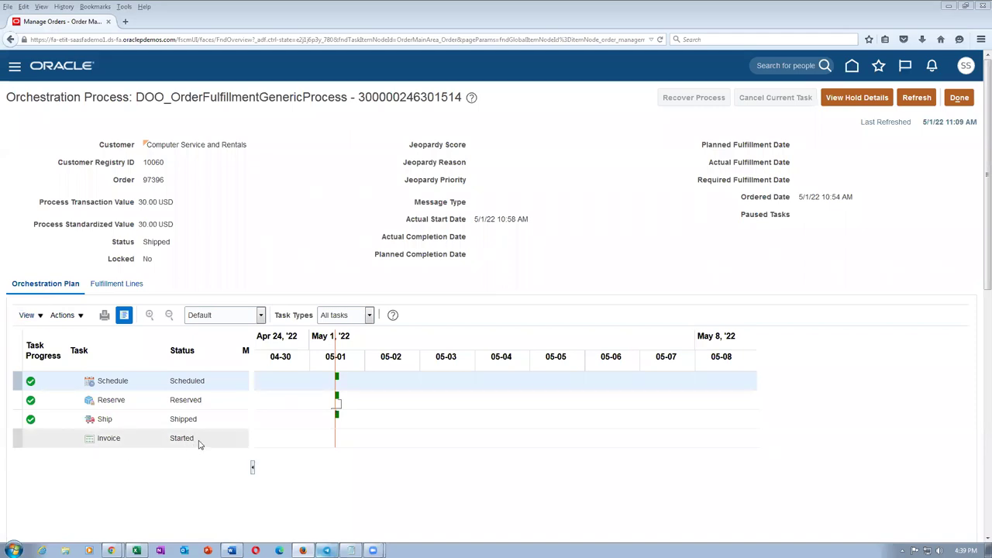
# Refresh the order's DOO_OrderFulfillmentGenericProcess orchestration process and examine the status of each of its fulfillment lines
pyautogui.click(918, 97)
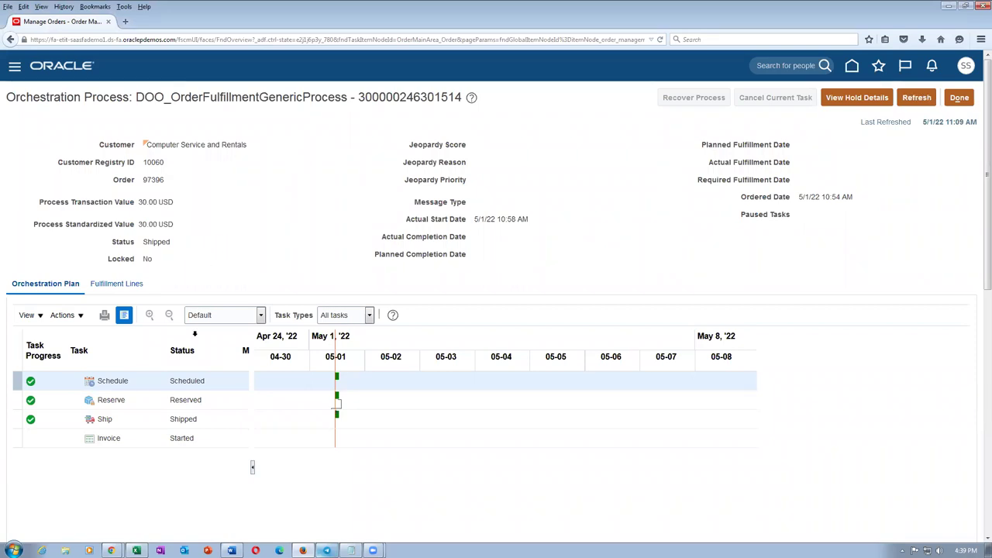
pyautogui.click(117, 284)
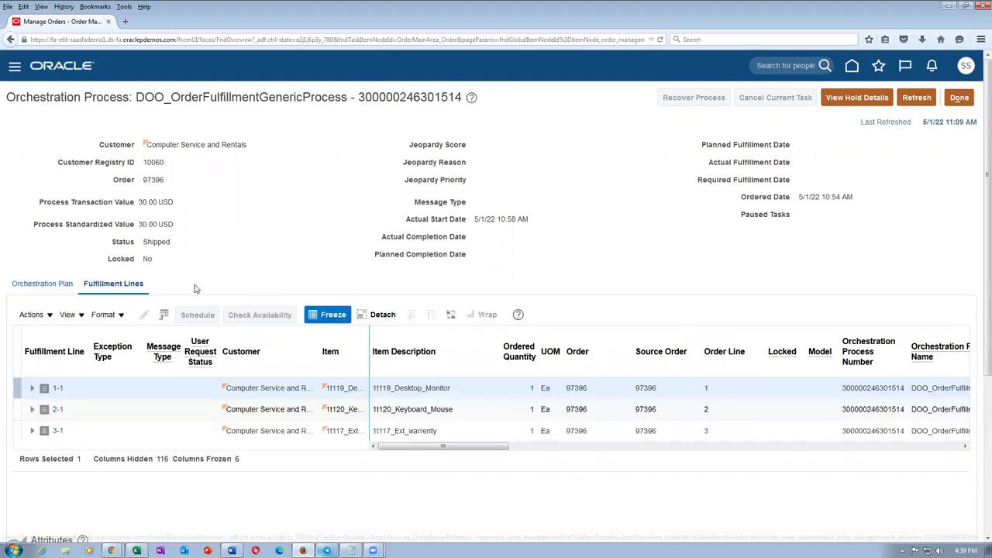
pyautogui.moveTo(407, 447); pyautogui.dragTo(511, 456)
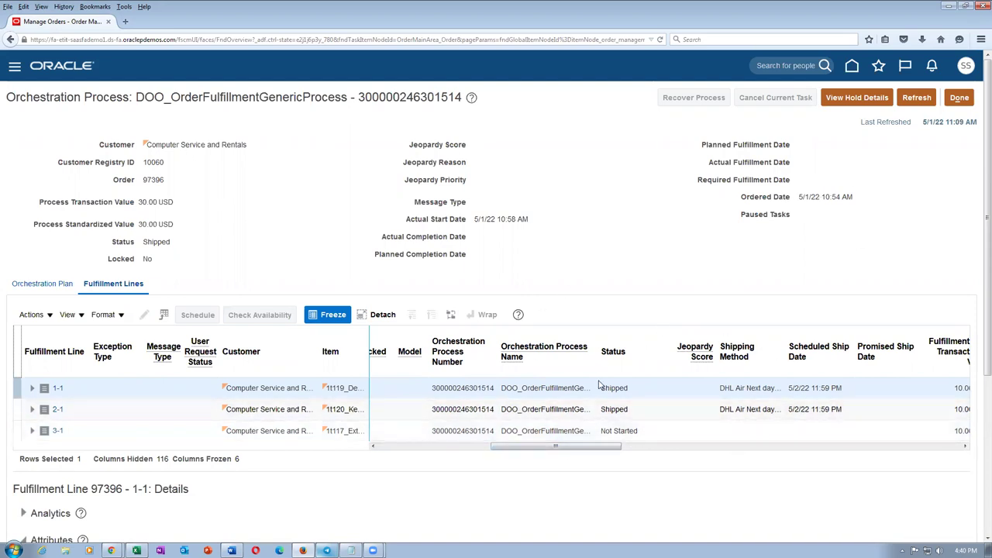
pyautogui.click(918, 98)
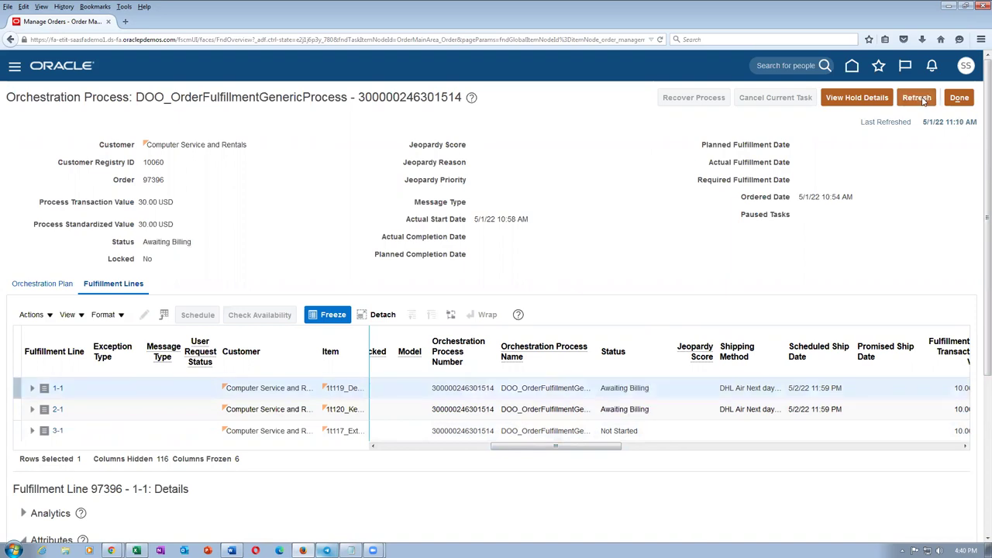
pyautogui.click(920, 99)
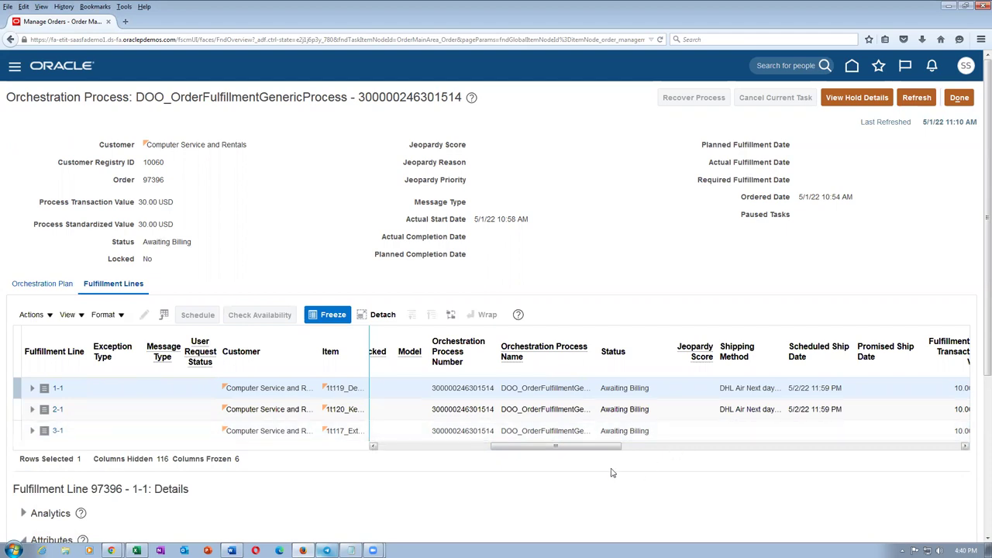
pyautogui.moveTo(591, 450); pyautogui.dragTo(633, 465)
pyautogui.moveTo(633, 465); pyautogui.dragTo(599, 467)
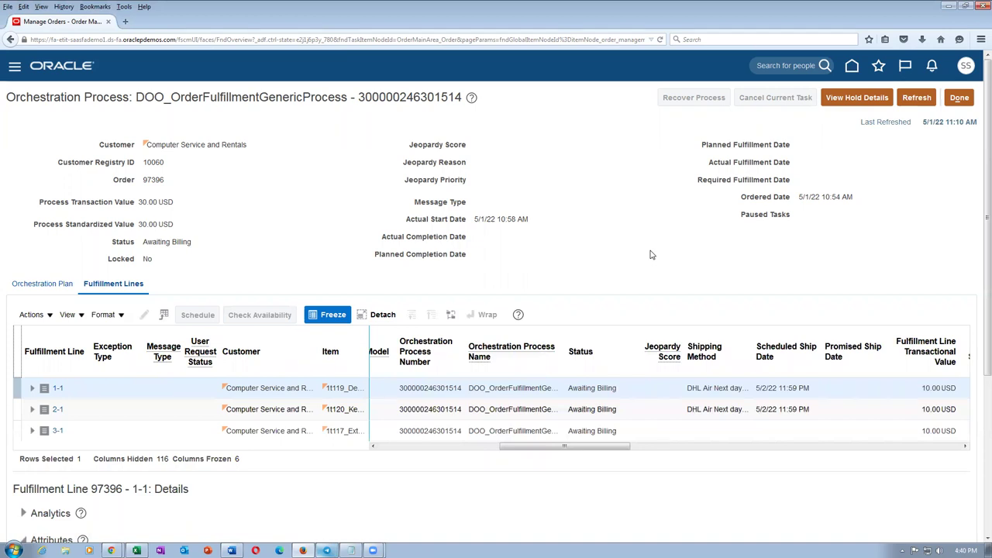
# Check the release version in the About This Application information and close the orchestration process to return to the order
pyautogui.click(963, 67)
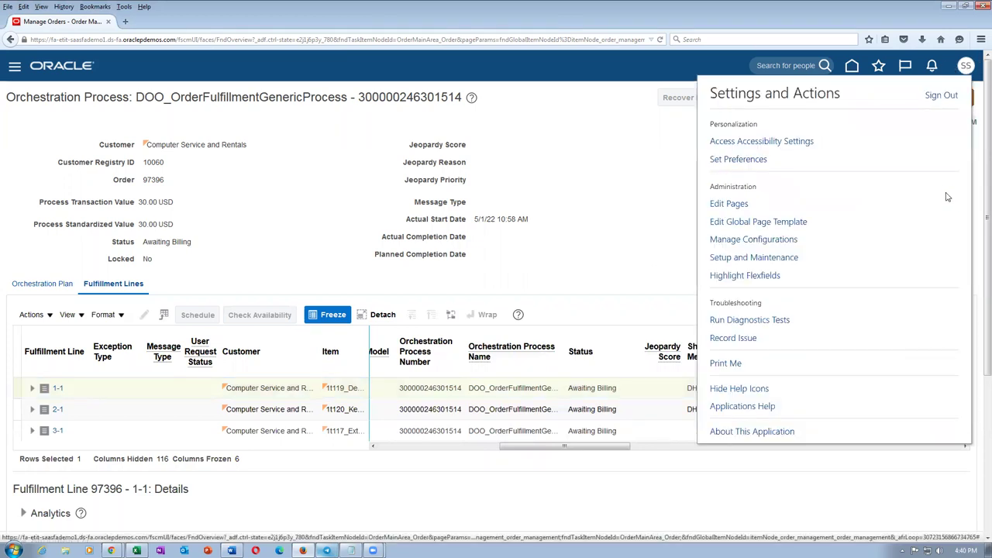
pyautogui.click(751, 431)
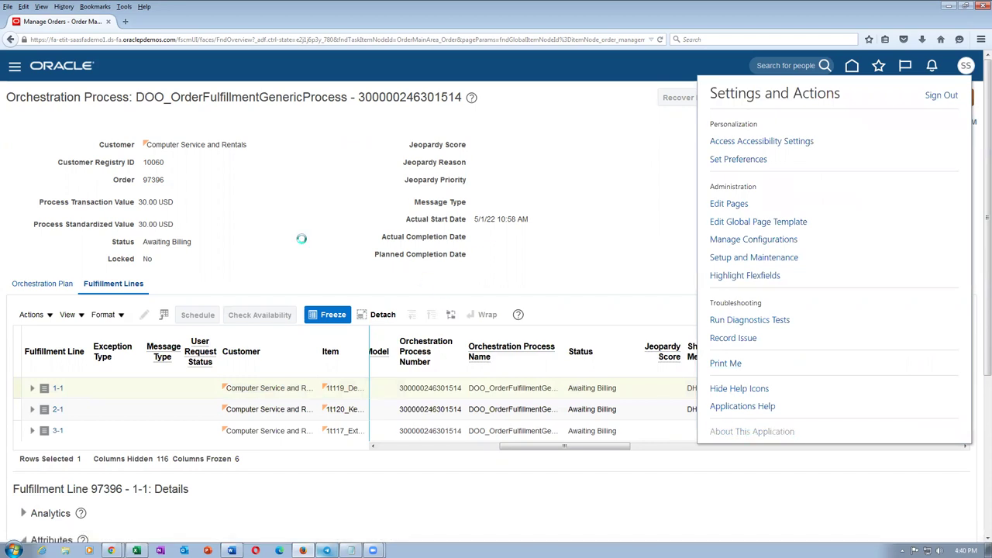
pyautogui.moveTo(427, 243); pyautogui.dragTo(572, 250)
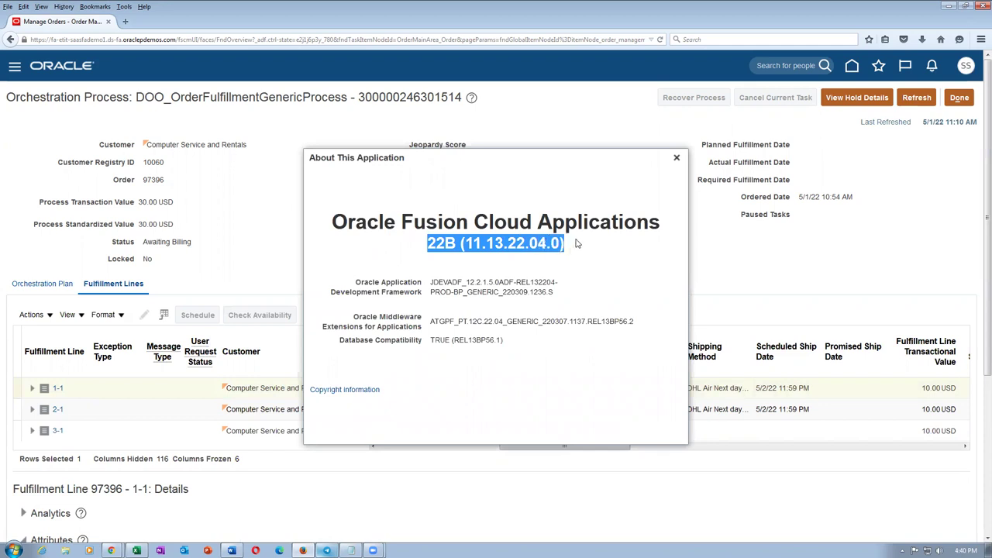
pyautogui.click(677, 158)
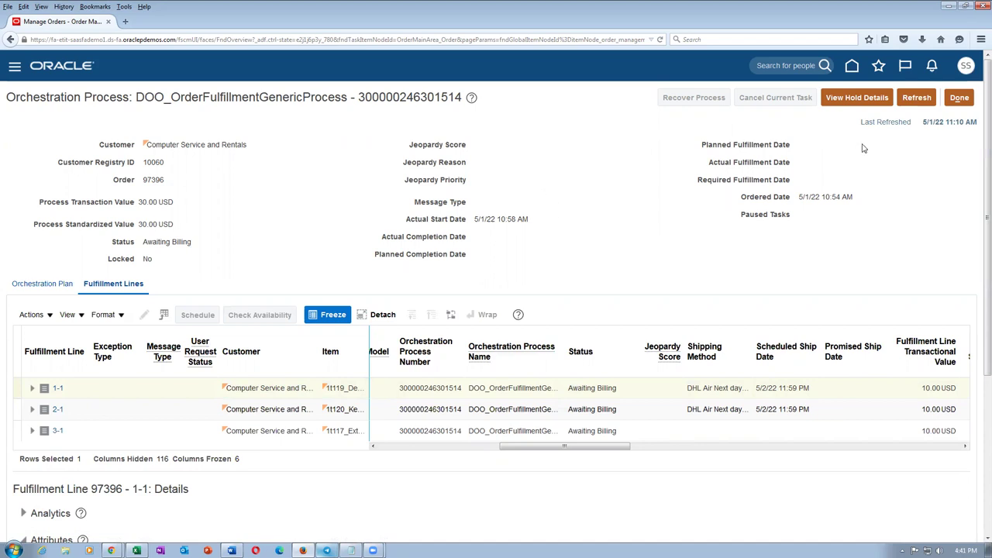
pyautogui.click(959, 98)
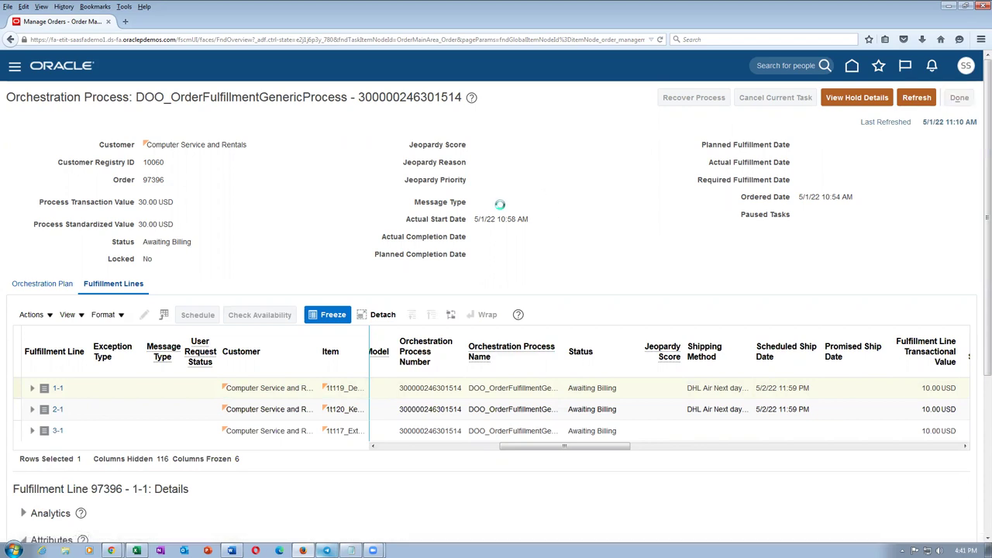
# Switch to the Fusion OM Worksheet in Excel, copy the item name 1t118_Dual_UOM from cell D94, and return to the order
pyautogui.click(136, 550)
pyautogui.click(395, 324)
pyautogui.click(395, 337)
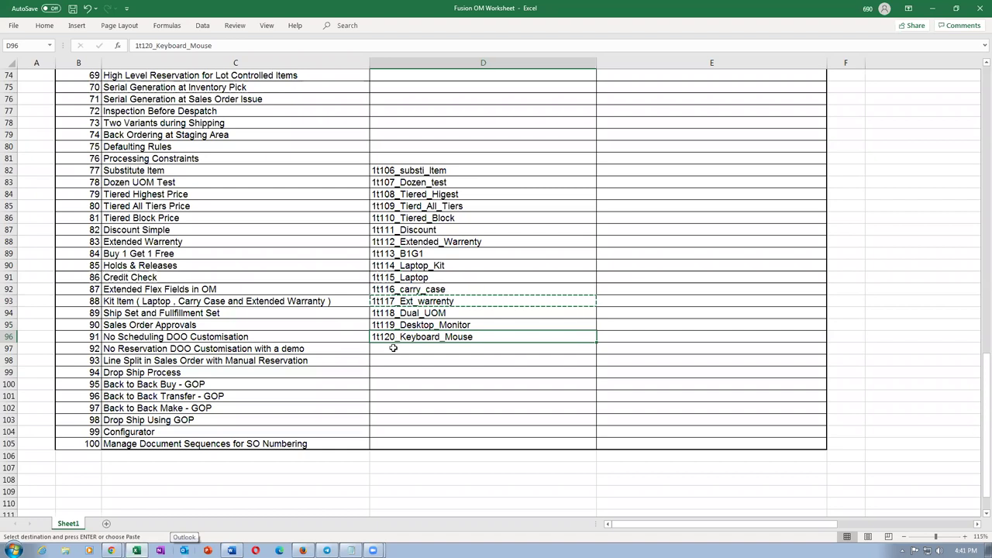
pyautogui.click(236, 316)
pyautogui.click(440, 313)
pyautogui.hotkey('ctrl', 'c')
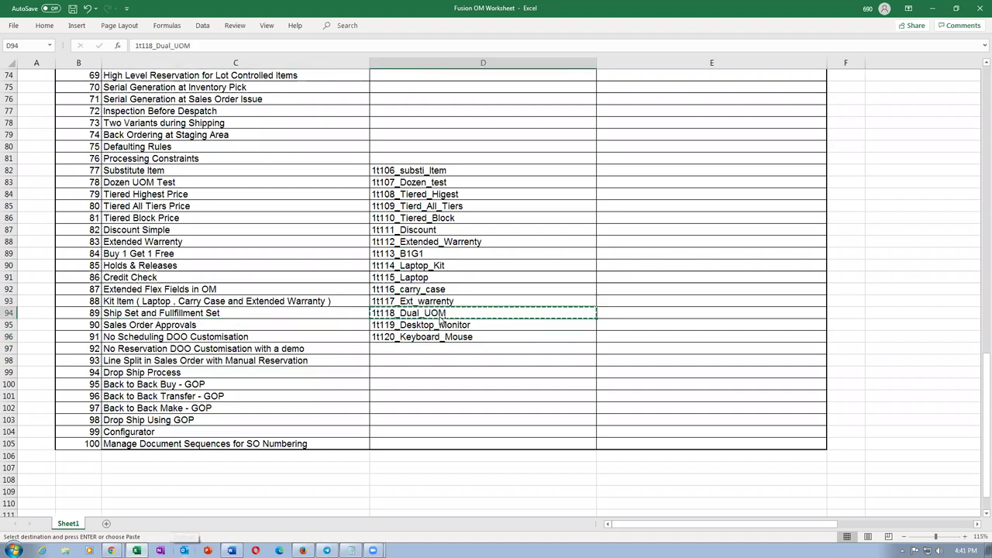
pyautogui.hotkey('alt', 'Tab')
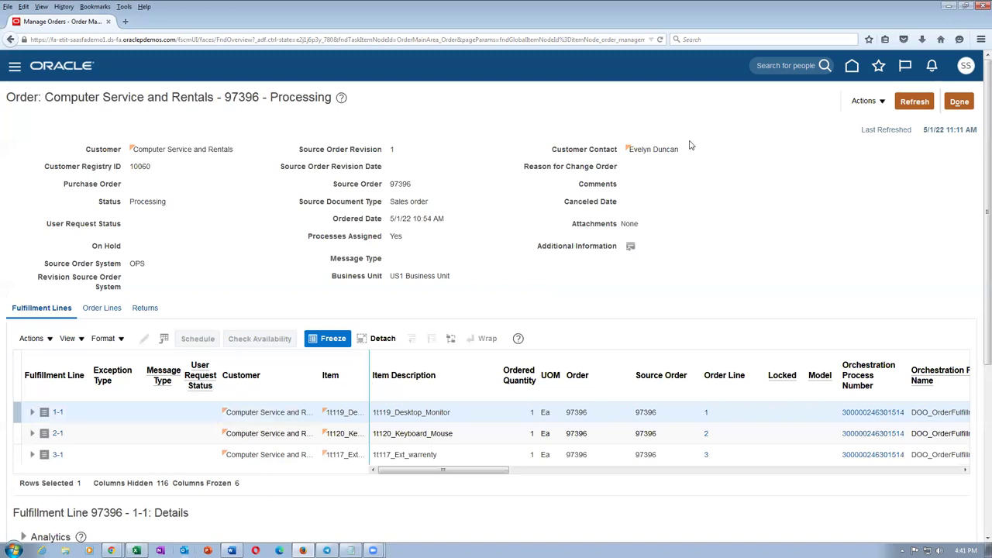
# Close the sales order and open the INV Overview favorite to reach the Inventory Management page
pyautogui.click(956, 102)
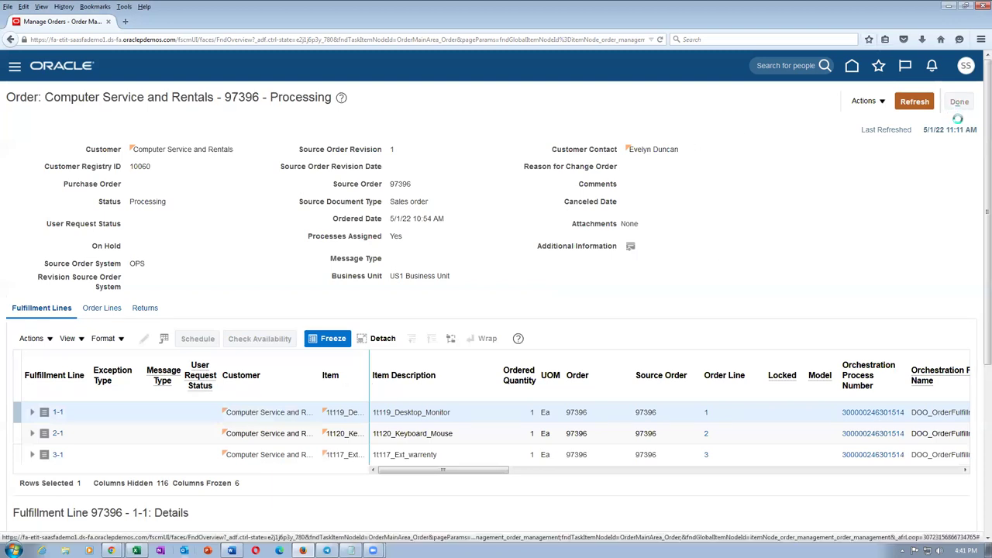
pyautogui.click(974, 107)
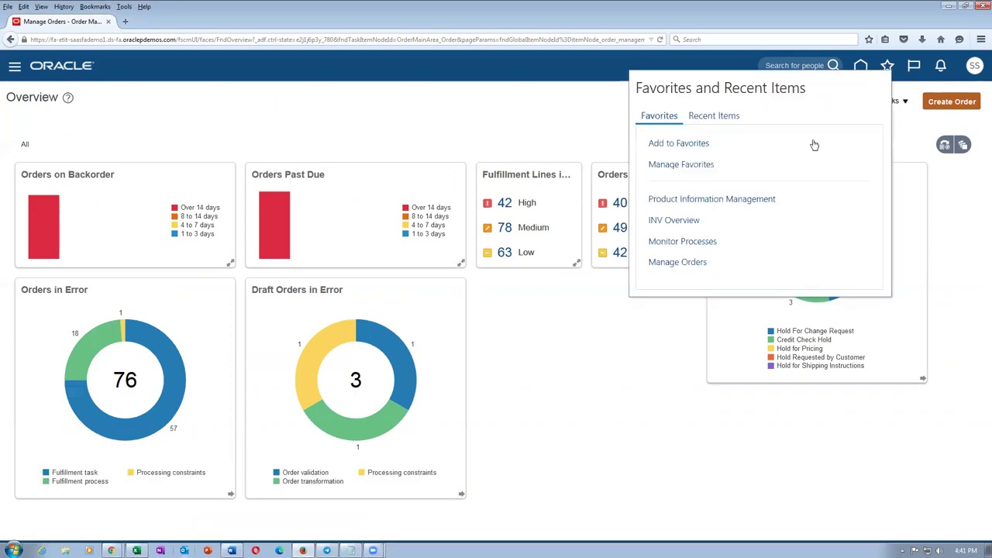
pyautogui.click(693, 221)
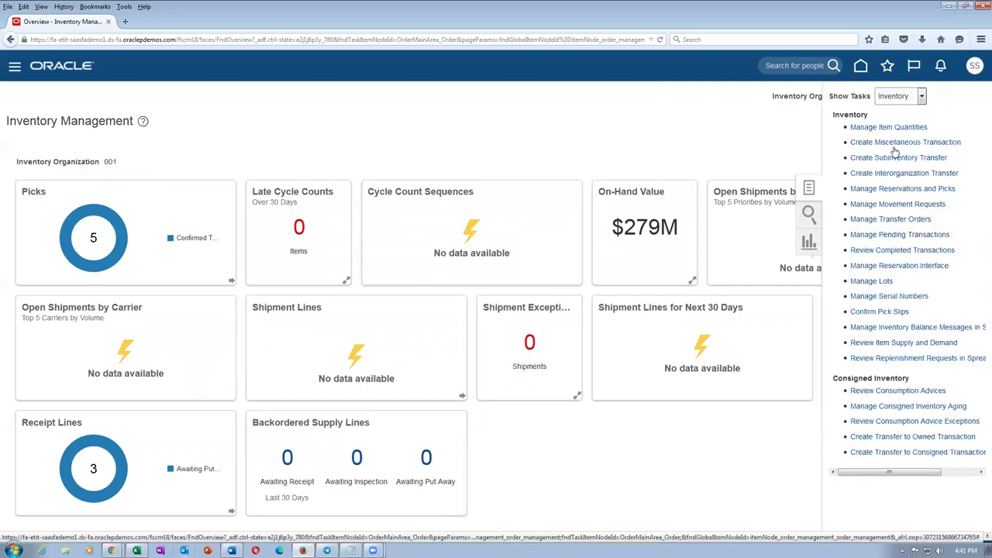
# Search Manage Item Quantities for item 1t118_Dual_UOM in organization 001
pyautogui.click(896, 129)
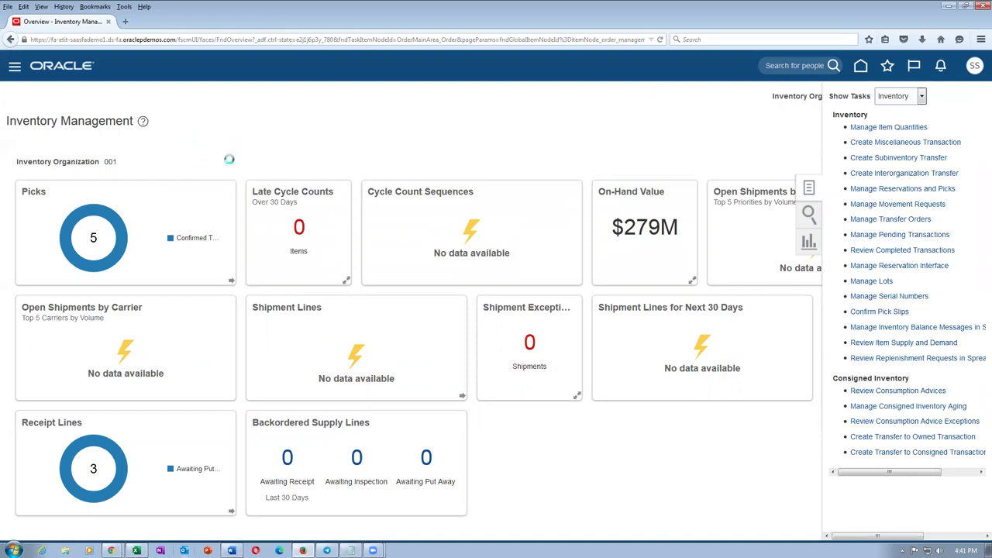
pyautogui.click(148, 192)
pyautogui.hotkey('ctrl', 'v')
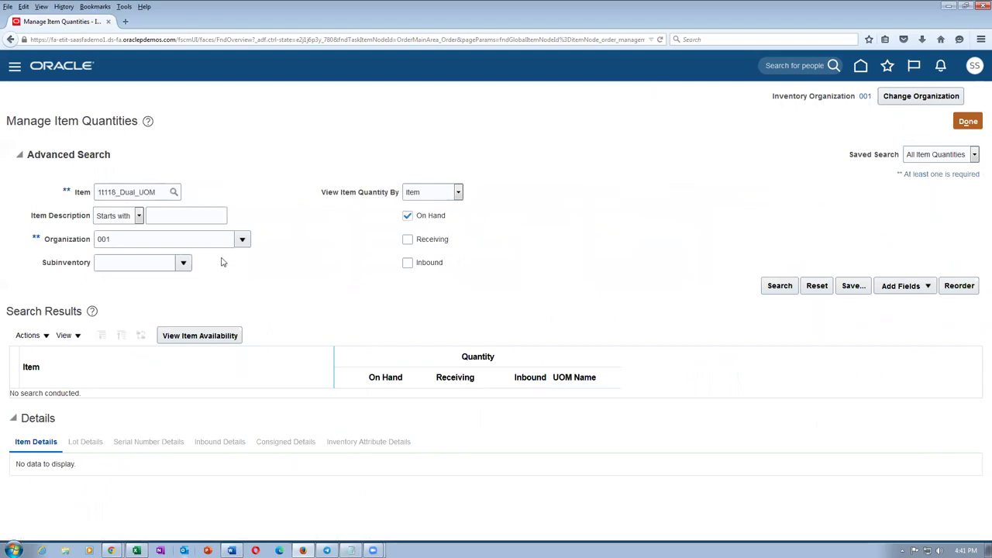
pyautogui.click(793, 286)
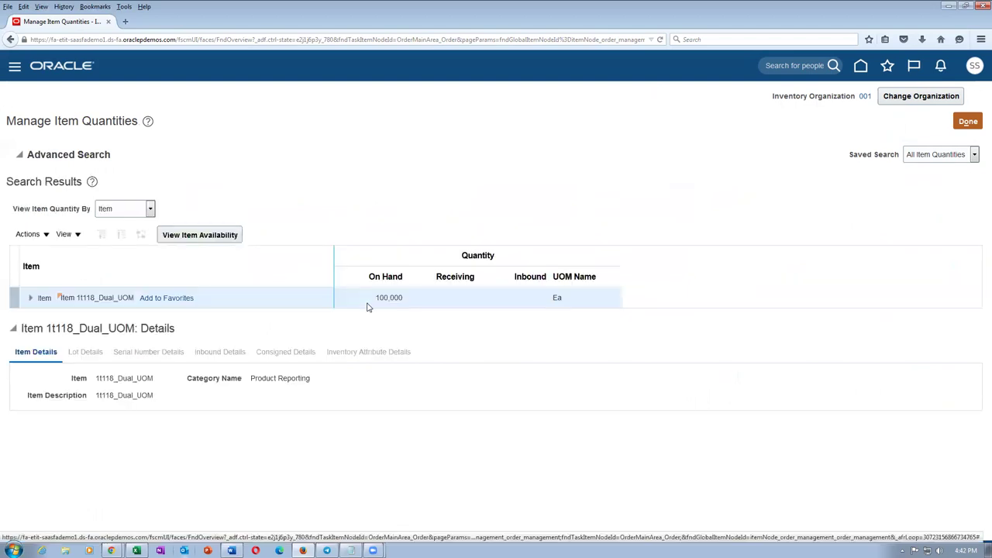
# Show the Secondary Quantity On Hand column for the item to check its dual-unit stock, and close Manage Item Quantities
pyautogui.click(65, 234)
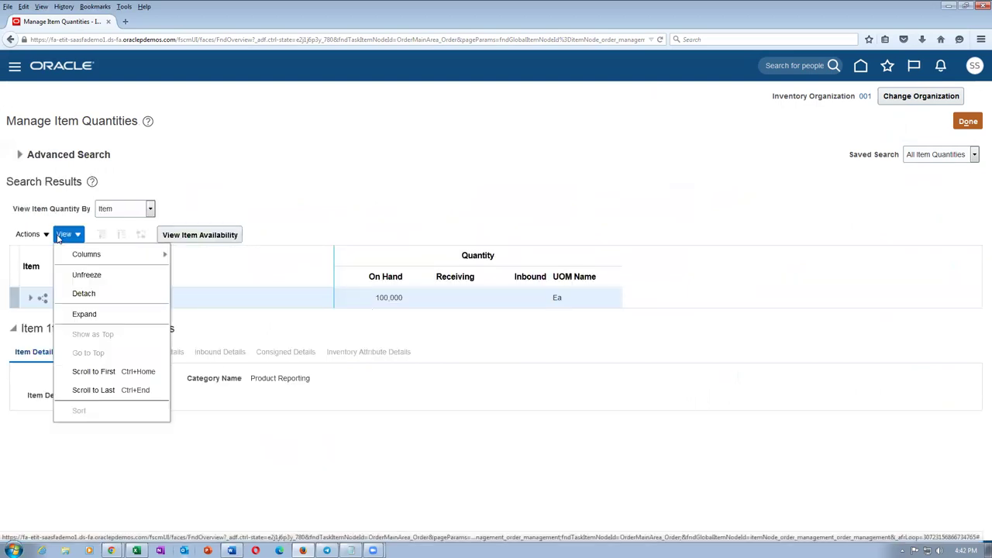
pyautogui.moveTo(70, 256)
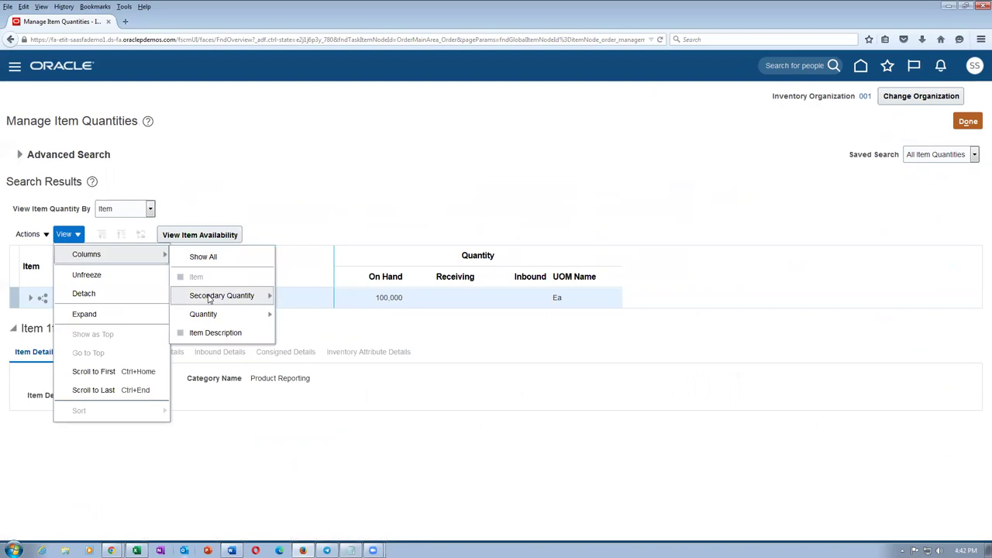
pyautogui.moveTo(209, 299)
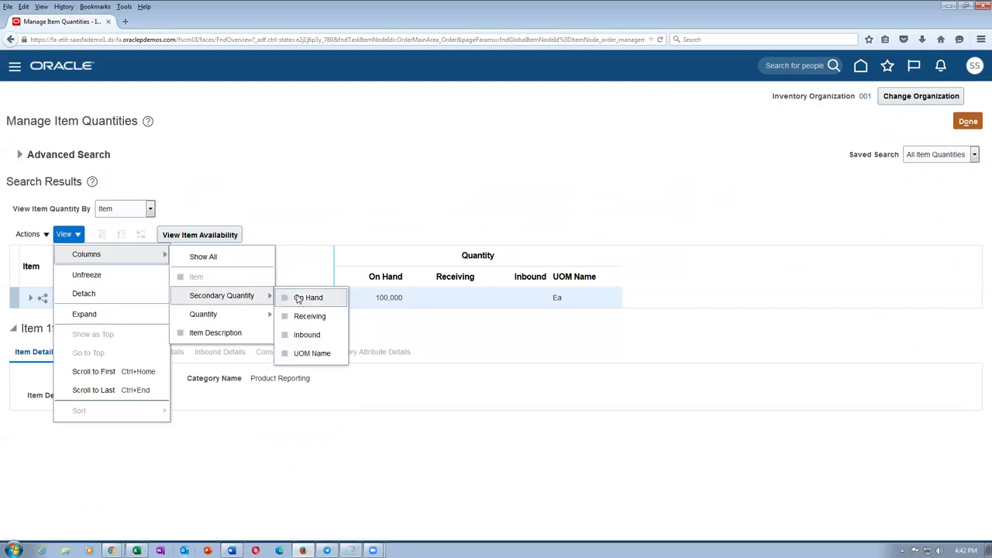
pyautogui.click(298, 299)
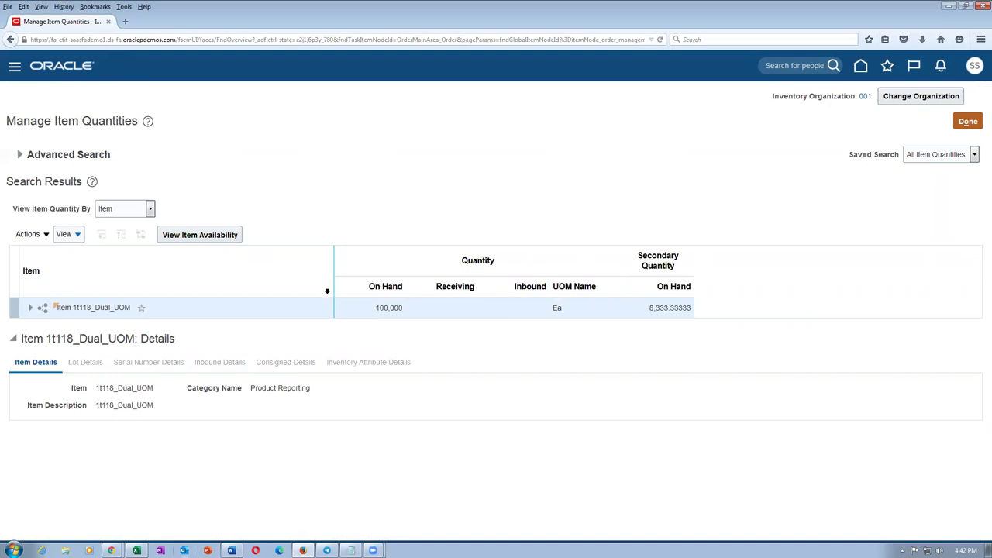
pyautogui.click(968, 122)
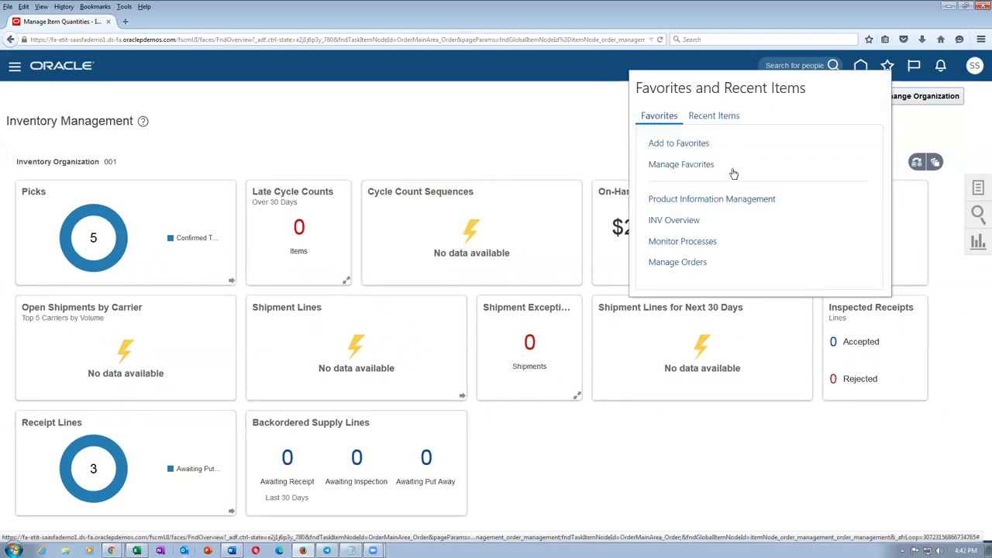
# Open Manage Orders and create an order in US1 Business Unit for the customer Computer Service and Rentals
pyautogui.click(665, 262)
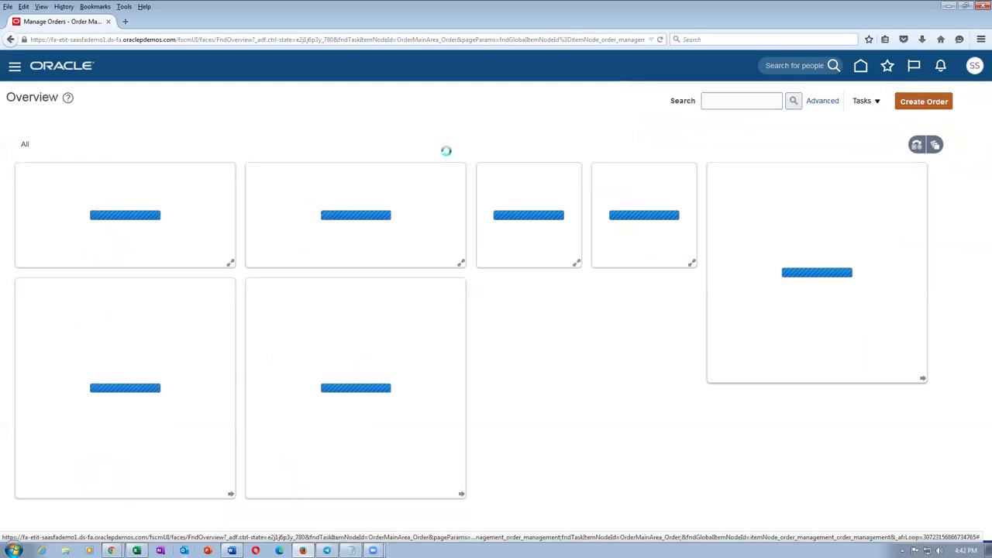
pyautogui.click(931, 105)
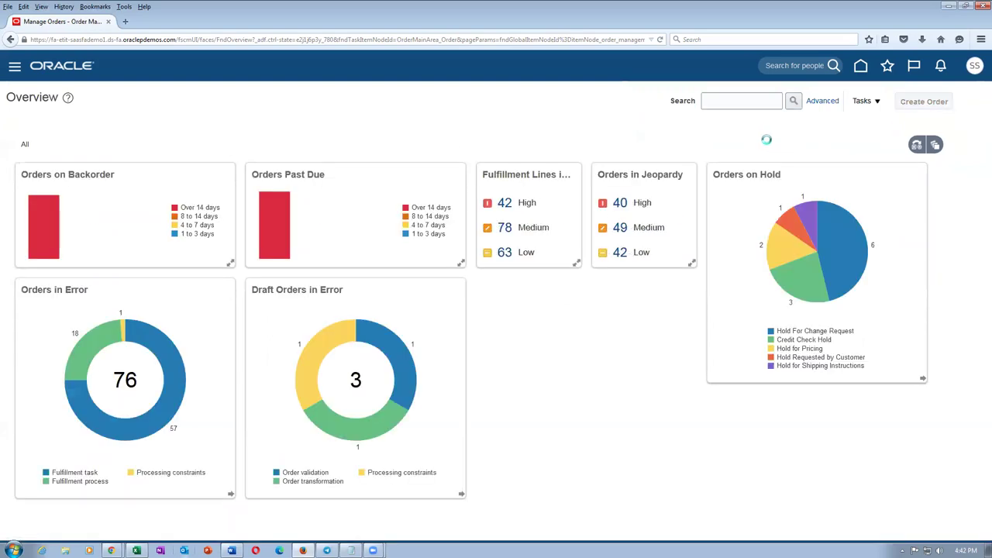
pyautogui.click(760, 177)
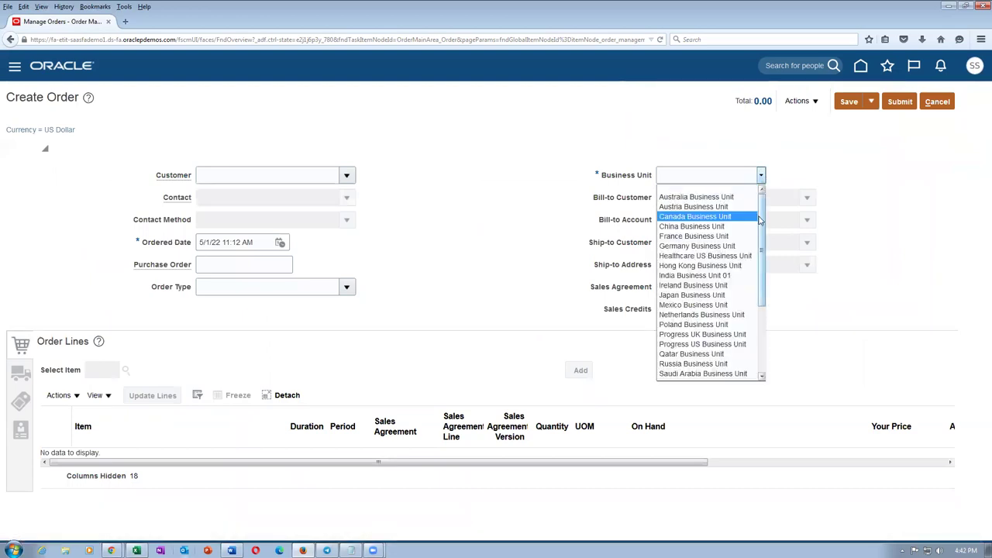
pyautogui.moveTo(764, 215); pyautogui.dragTo(766, 316)
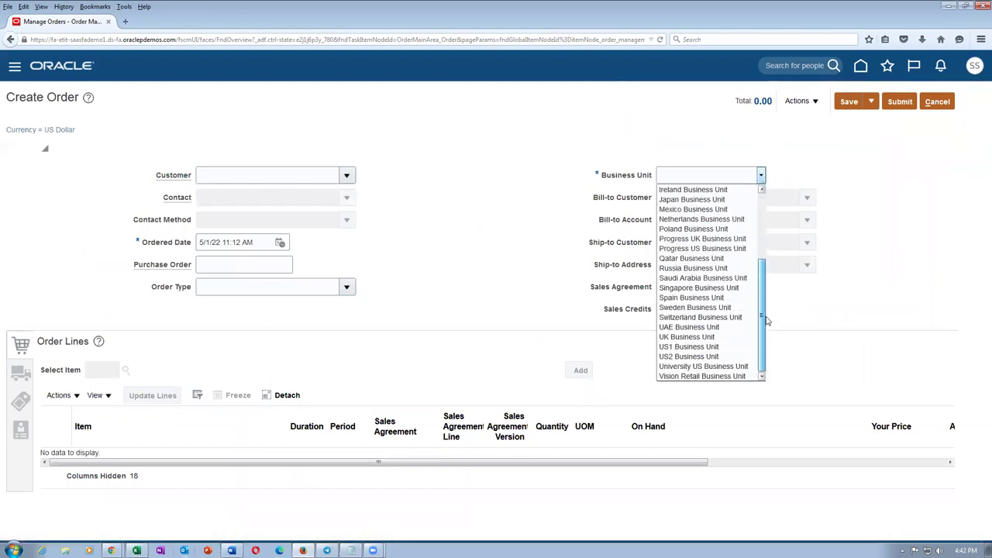
pyautogui.click(737, 347)
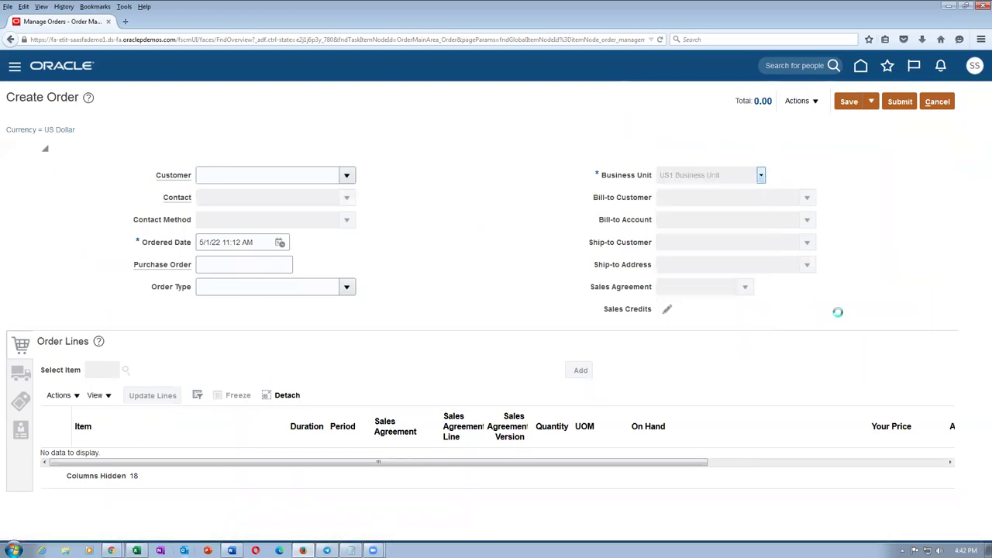
pyautogui.click(237, 175)
pyautogui.write('comput')
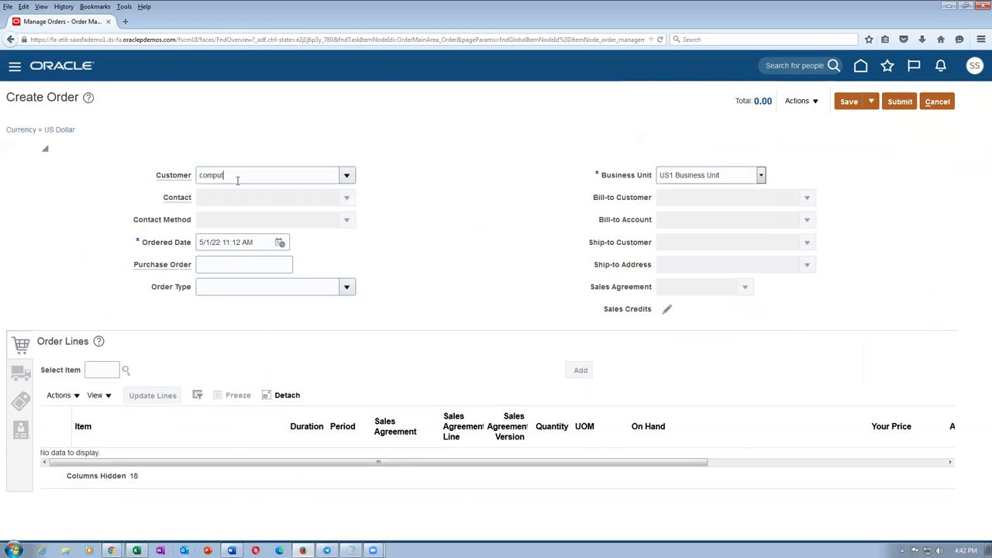
pyautogui.write('er')
pyautogui.click(237, 194)
# Add an order line for item 1t118_Dual_UOM with quantity 1 and unit of measure Dz
pyautogui.hotkey('ctrl', 'v')
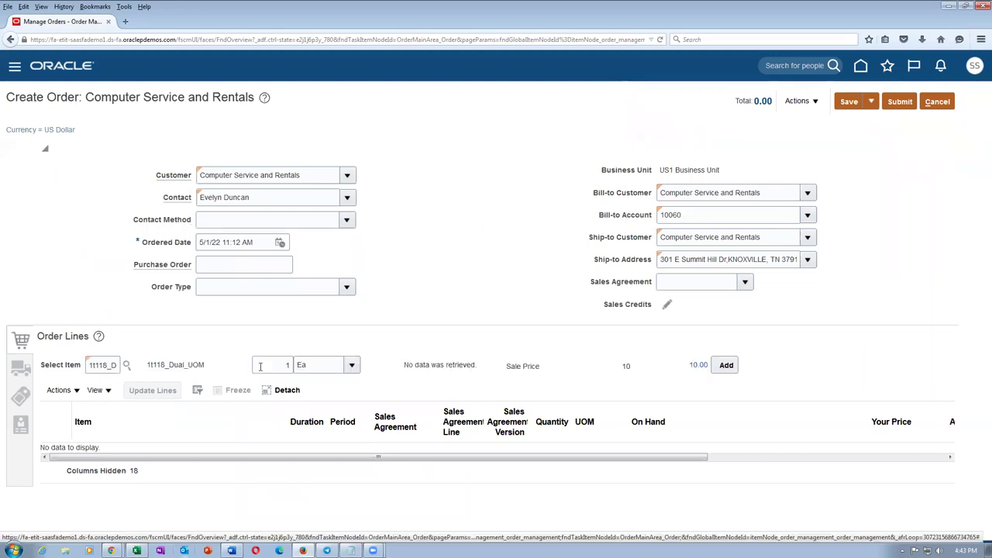
pyautogui.click(352, 365)
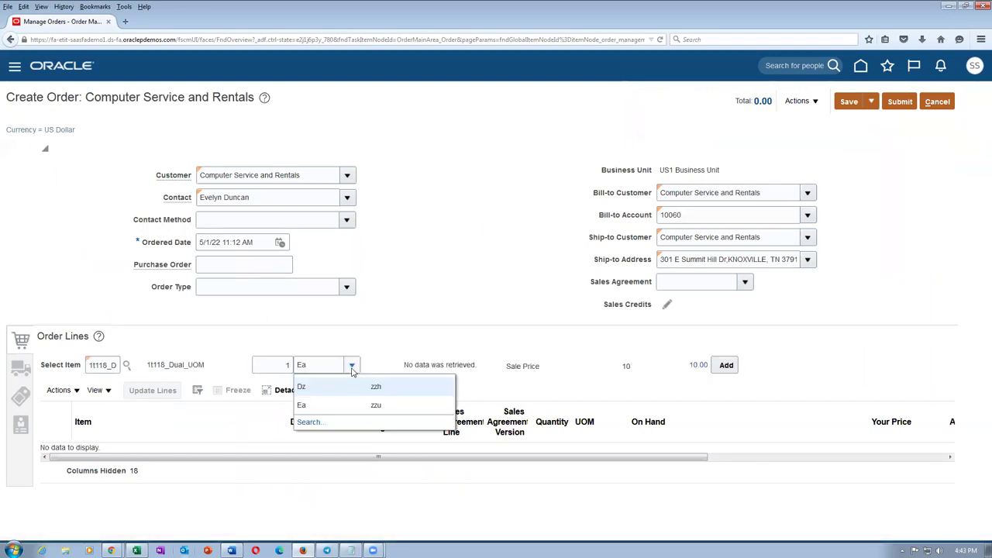
pyautogui.click(330, 388)
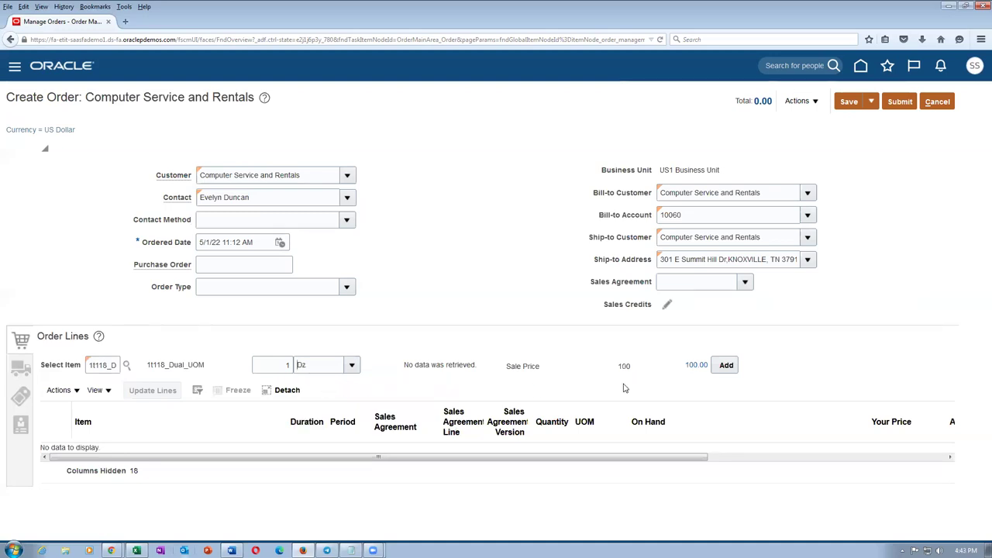
pyautogui.click(728, 365)
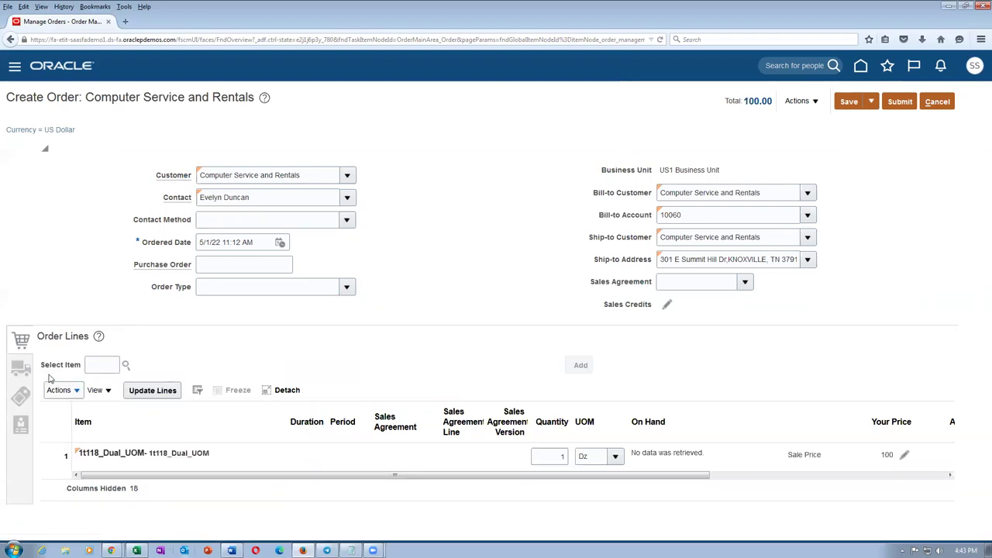
# Set the line type of the 1t118_Dual_UOM order line to Generic Process
pyautogui.moveTo(222, 476); pyautogui.dragTo(449, 502)
pyautogui.click(756, 457)
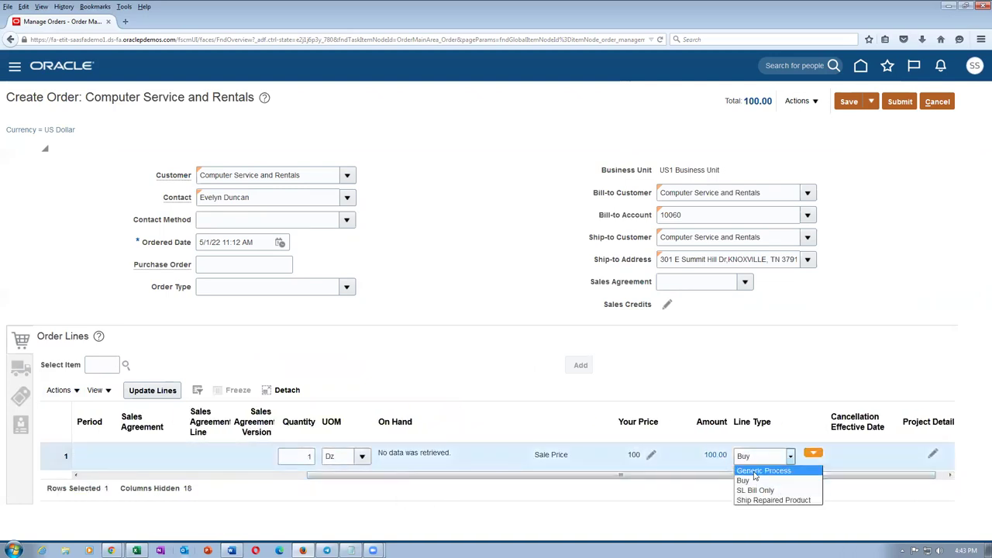
pyautogui.click(754, 472)
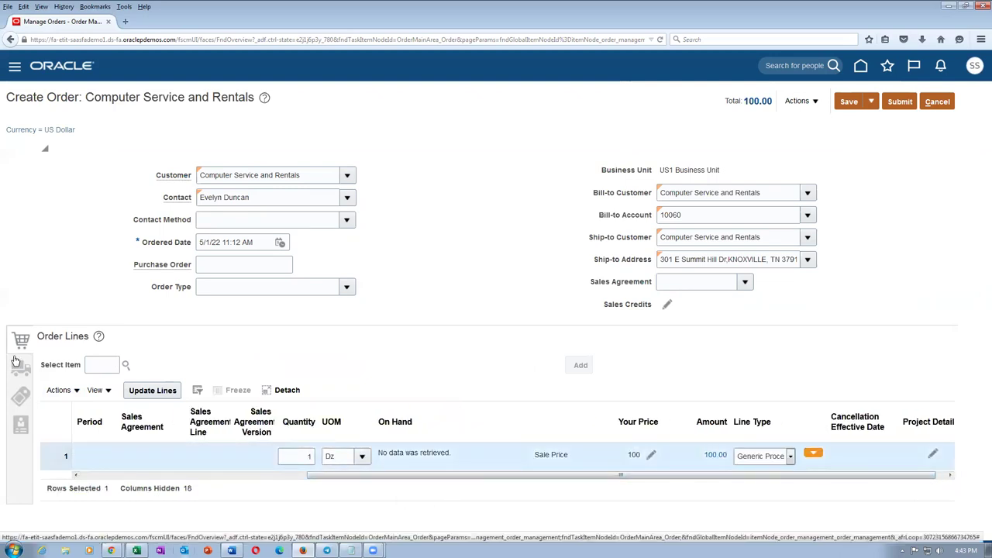
# Set the supply warehouse in the shipment details to 001 - Seattle, and submit the sales order
pyautogui.click(19, 367)
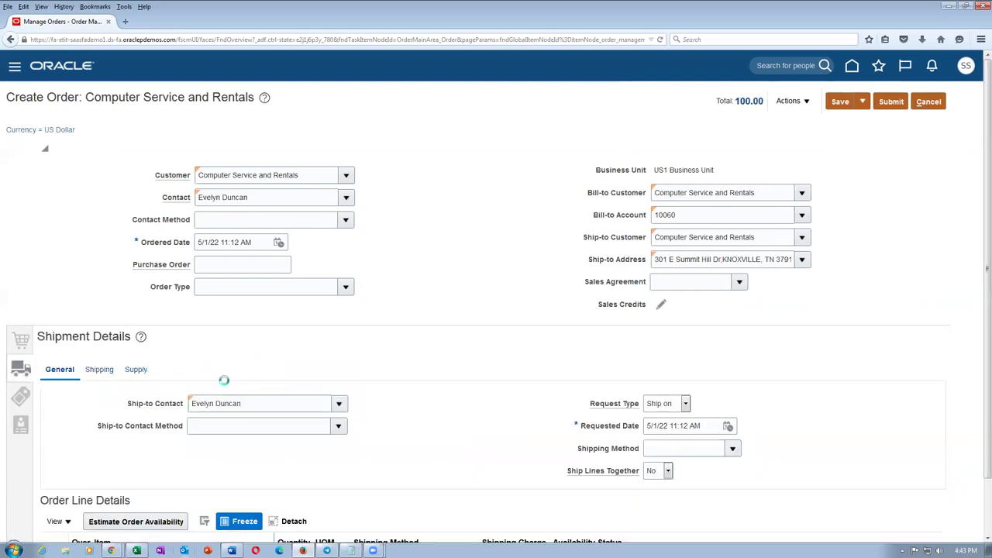
pyautogui.write('00')
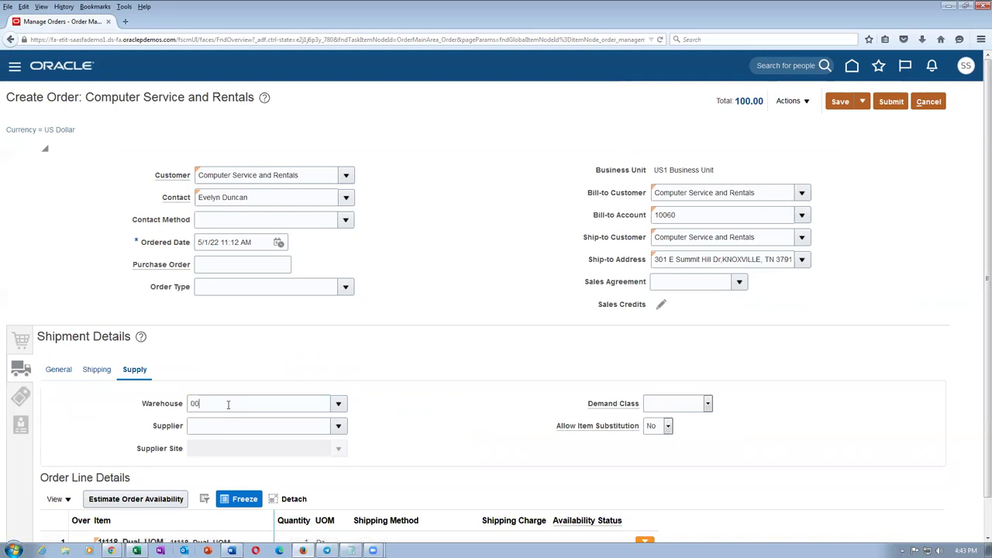
pyautogui.write('1')
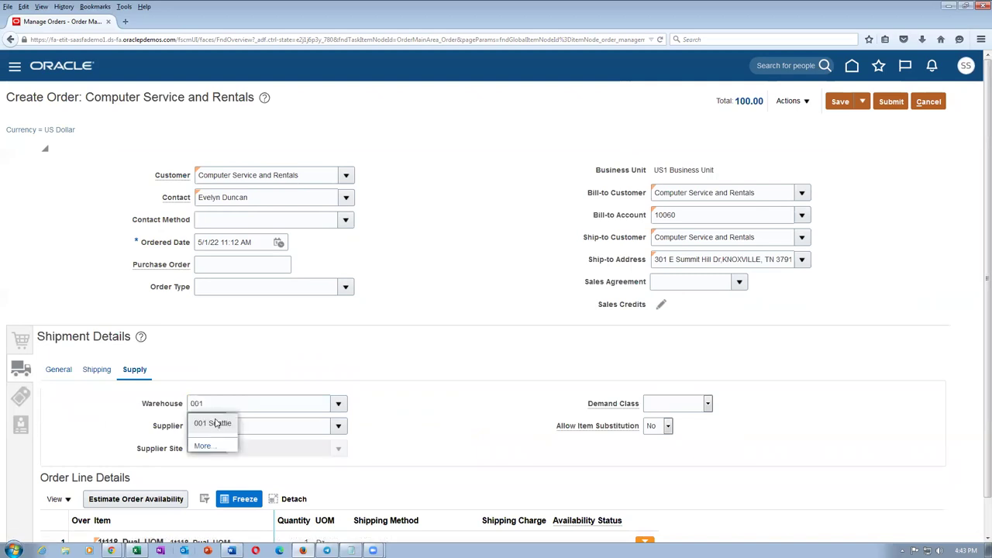
pyautogui.click(216, 424)
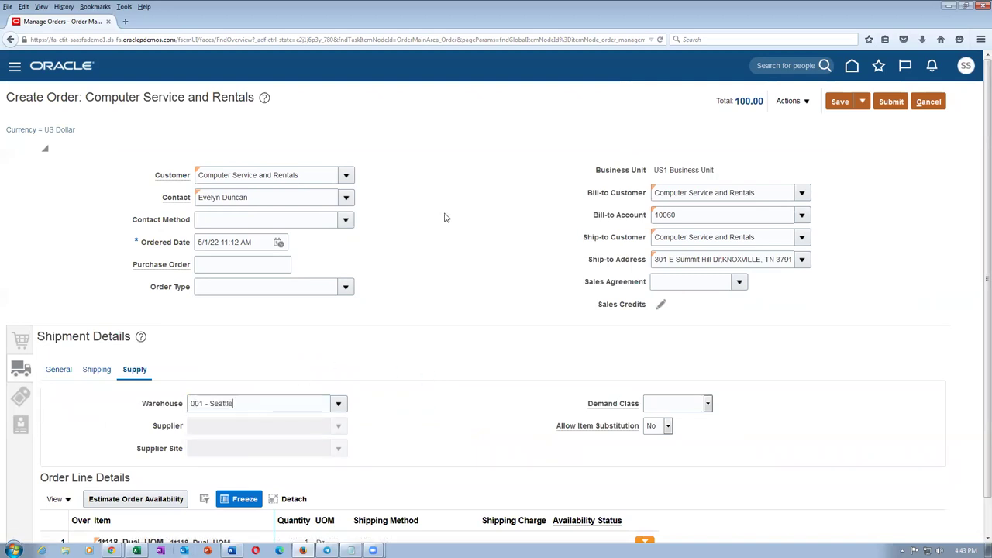
pyautogui.click(891, 101)
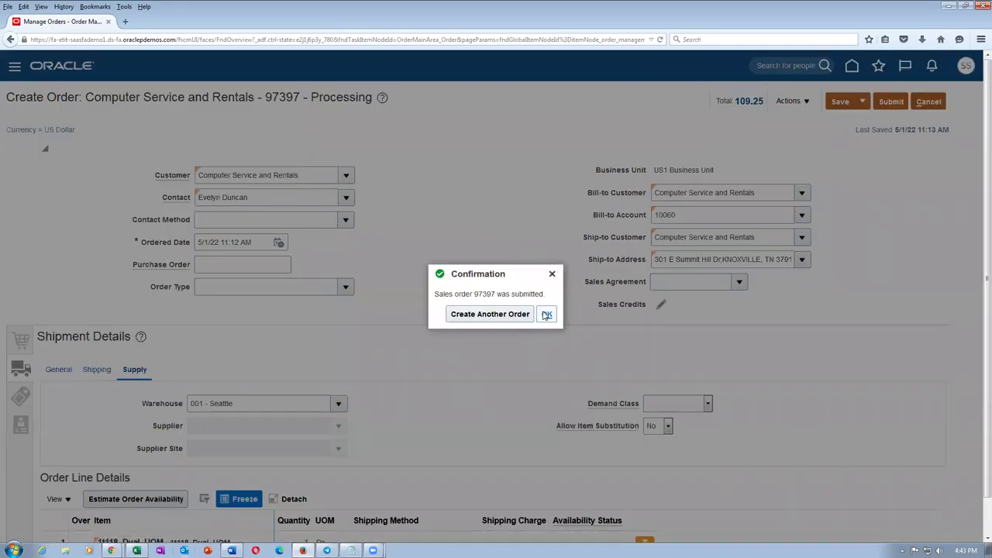
pyautogui.click(546, 315)
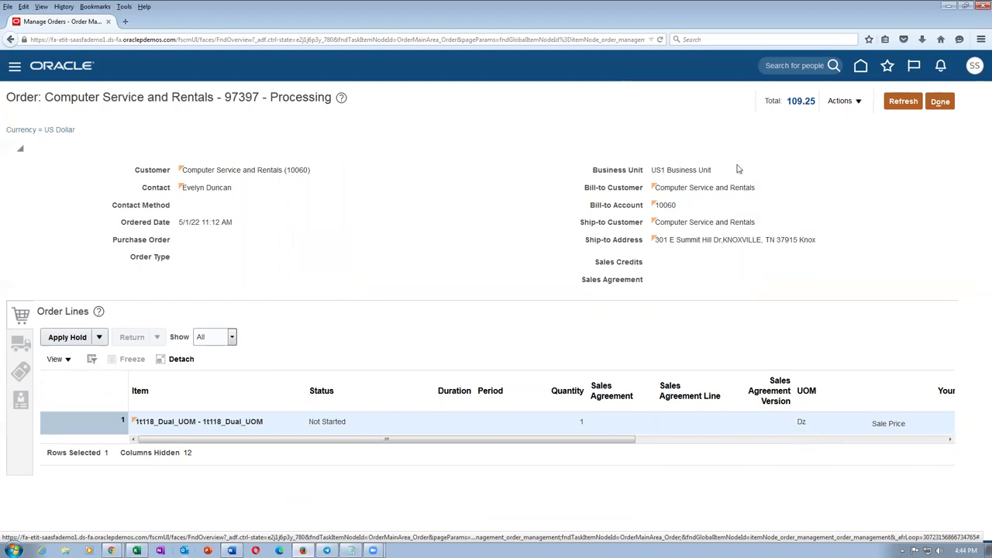
# Switch the order to the fulfillment view and examine the orchestration plan of its DOO_OrderFulfillmentGenericProcess process
pyautogui.click(843, 101)
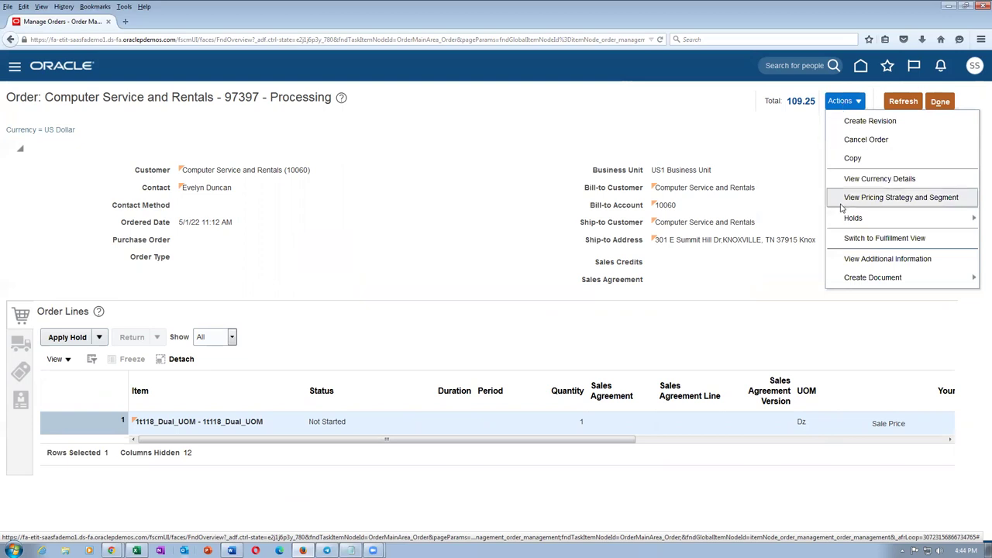
pyautogui.click(843, 239)
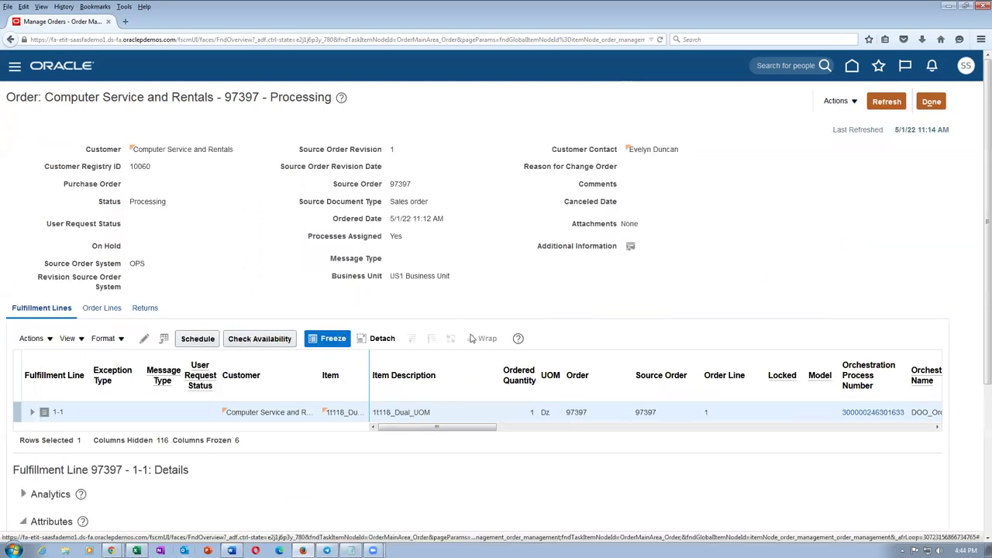
pyautogui.click(861, 413)
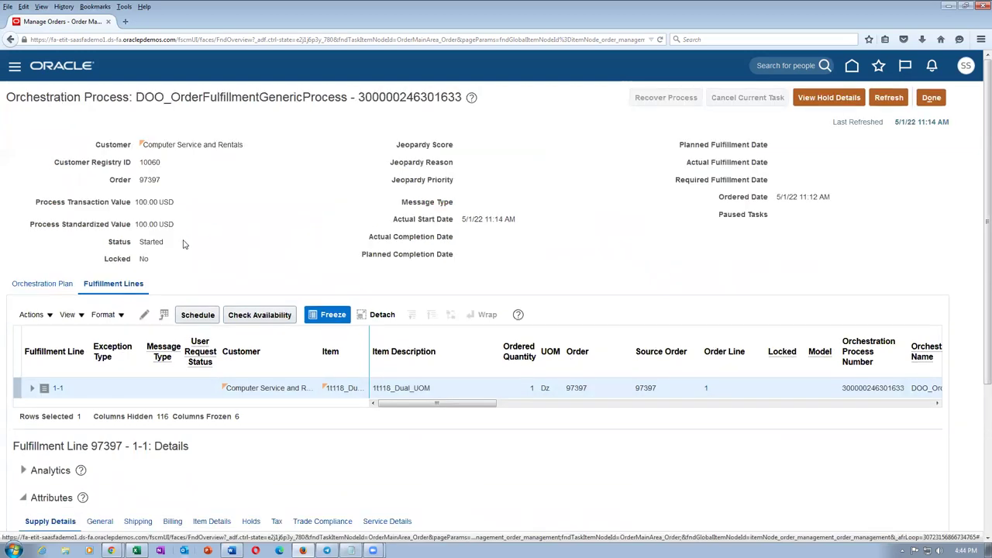
pyautogui.click(27, 283)
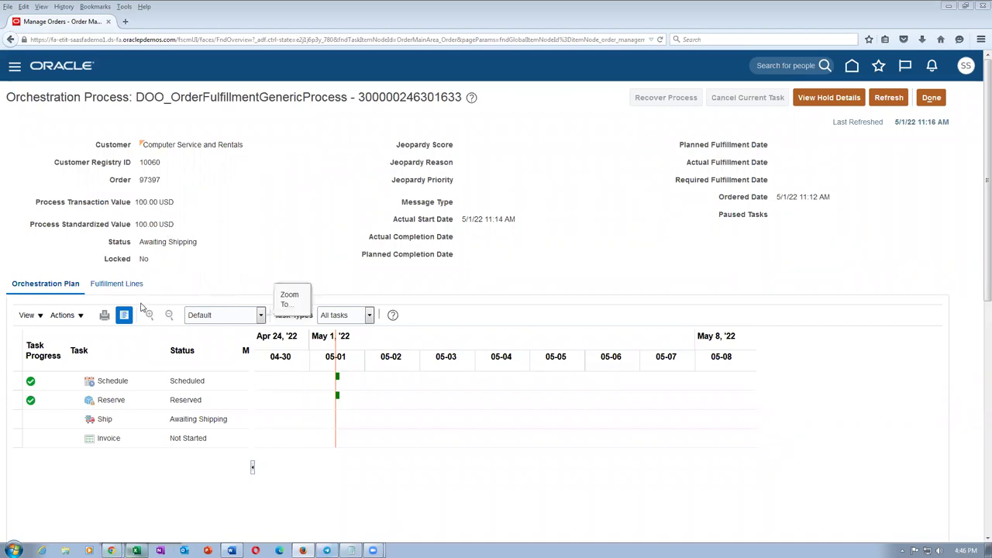
# Switch to the Oracle session in Chrome, go to the INV Overview favorite, and open the Manage Shipment Message Interface shipments task
pyautogui.moveTo(112, 551)
pyautogui.click(134, 505)
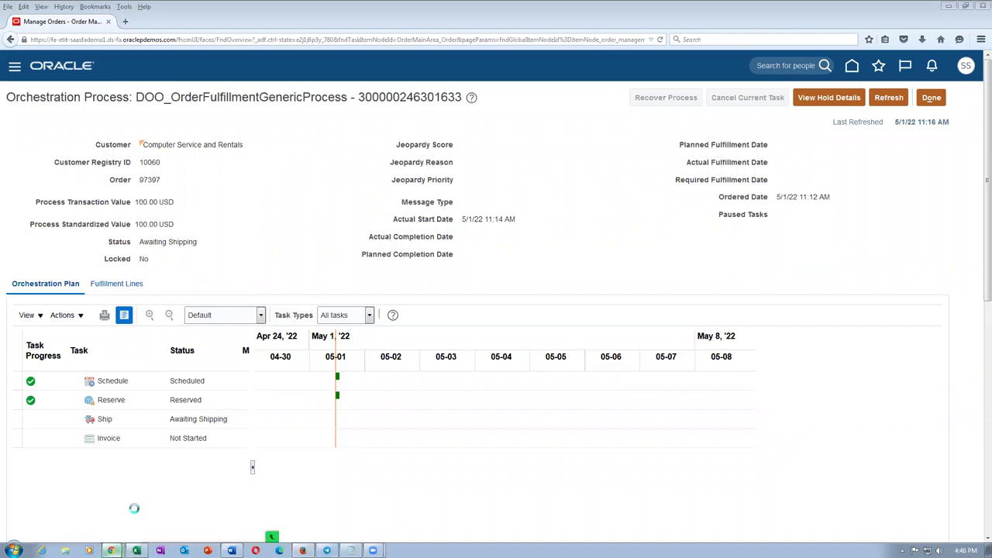
pyautogui.click(896, 68)
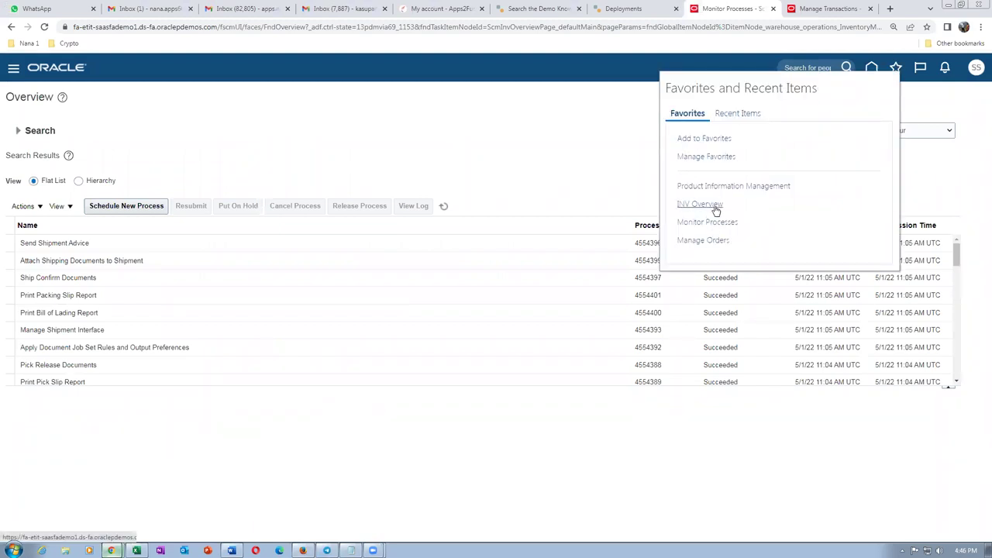
pyautogui.click(714, 206)
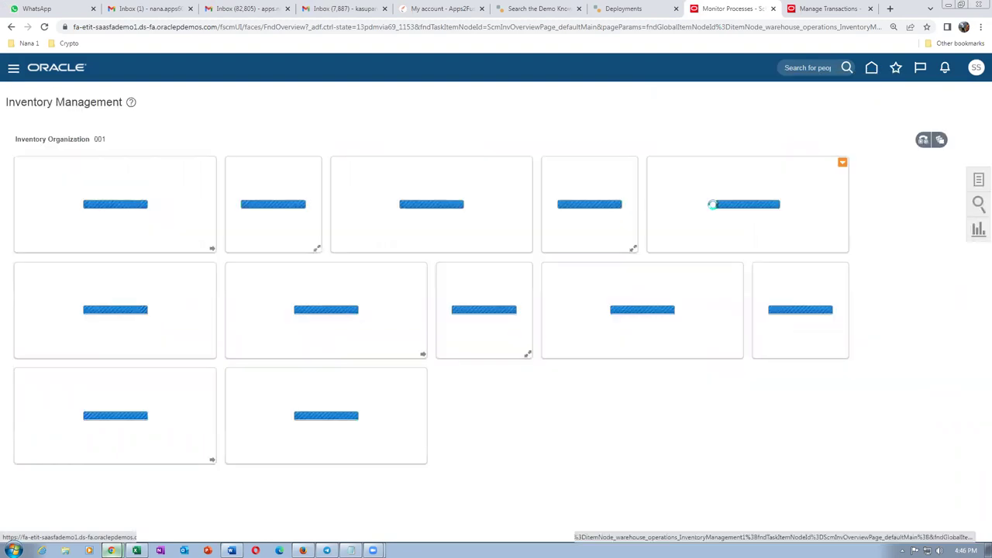
pyautogui.click(977, 181)
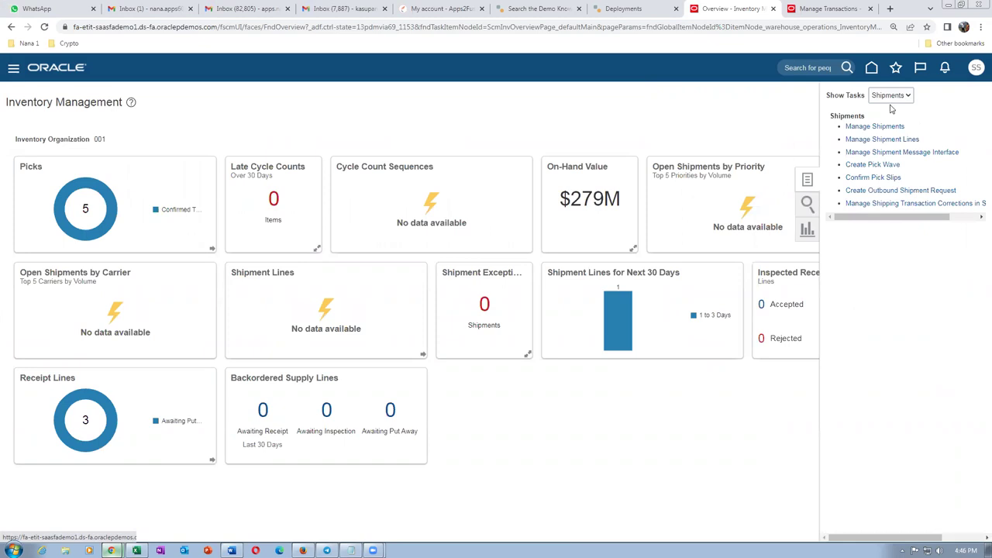
pyautogui.click(899, 152)
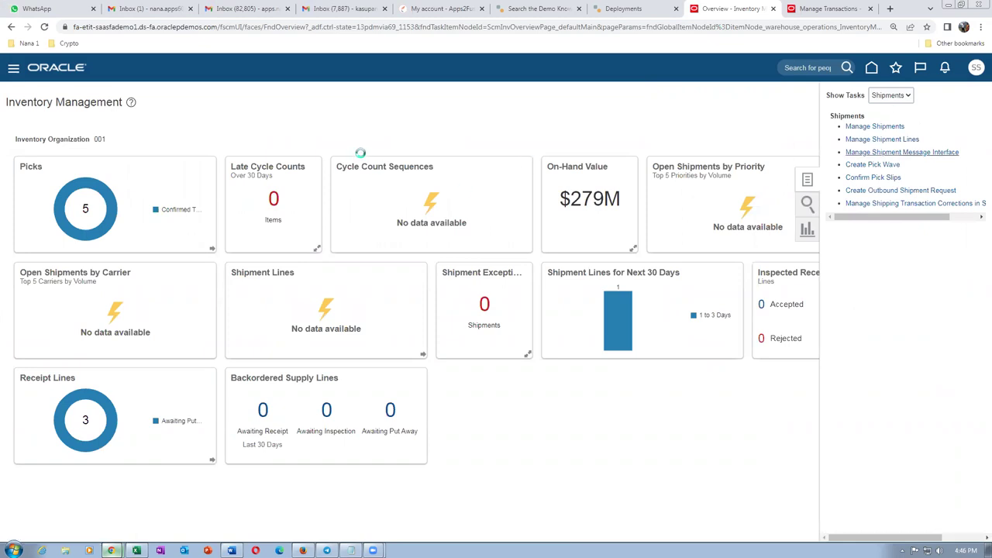
# Search the shipment lines by the sales order's number with the Scheduled Ship Date filter cleared, and open the 1t118_Dual_UOM line
pyautogui.click(235, 182)
pyautogui.write('97397')
pyautogui.press('Tab')
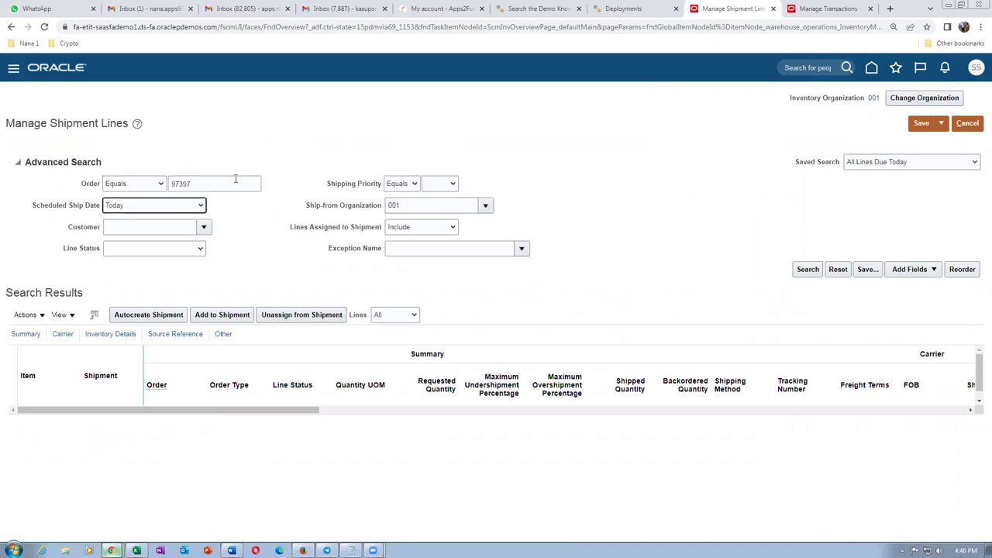
pyautogui.click(172, 210)
pyautogui.click(179, 220)
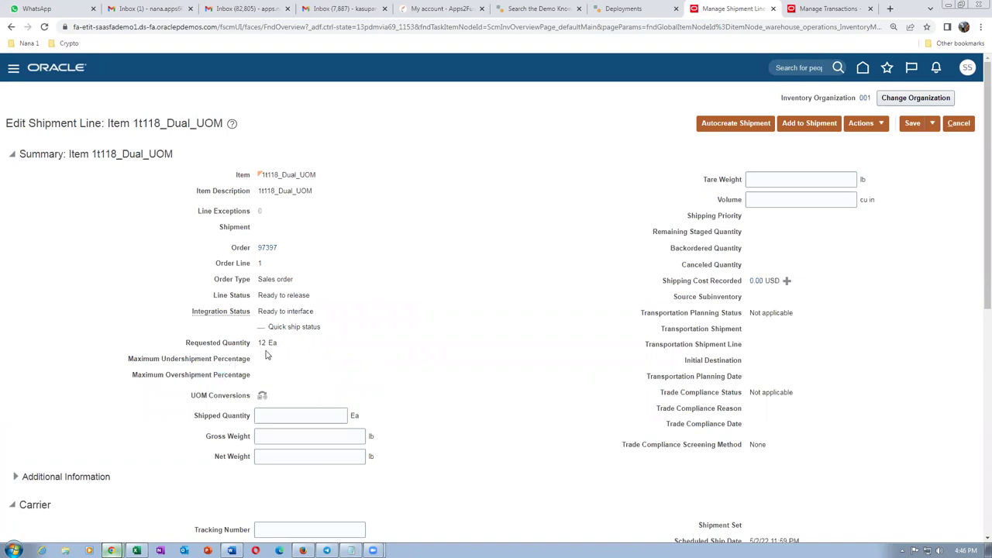
# Examine the requested quantity and its unit of measure on the shipment line, along with the carrier and inventory details
pyautogui.moveTo(260, 342); pyautogui.dragTo(281, 348)
pyautogui.click(307, 373)
pyautogui.moveTo(259, 346); pyautogui.dragTo(285, 351)
pyautogui.click(312, 370)
pyautogui.moveTo(259, 341); pyautogui.dragTo(284, 344)
pyautogui.click(331, 369)
pyautogui.scroll(-3, 395, 362)
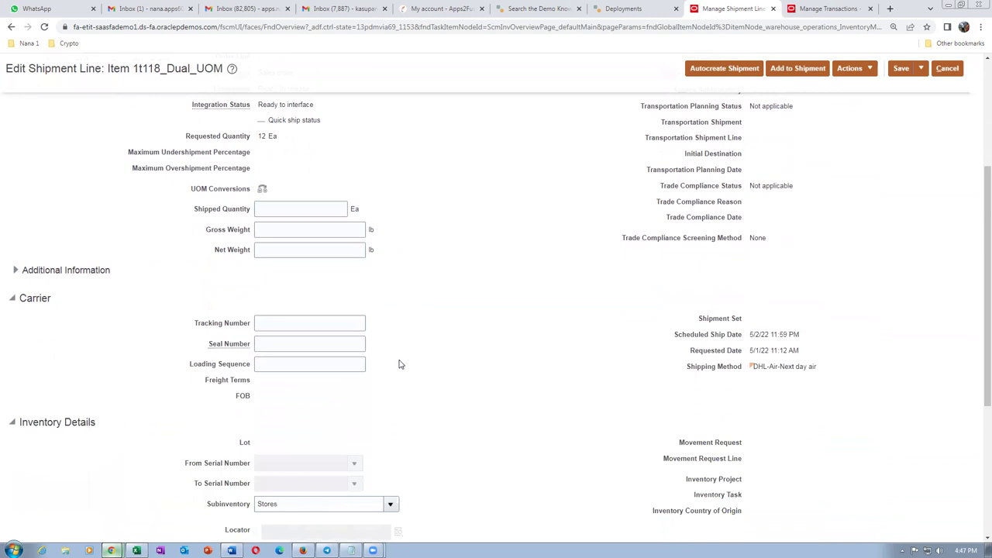
pyautogui.scroll(3, 399, 364)
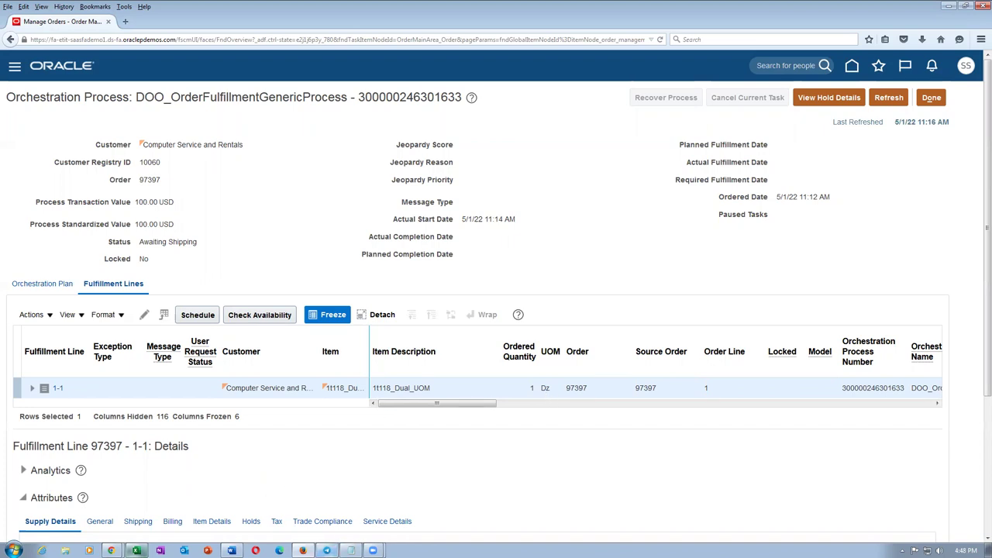
# Switch back to the shipment line in Chrome, pick release it, and save and close the line
pyautogui.click(110, 550)
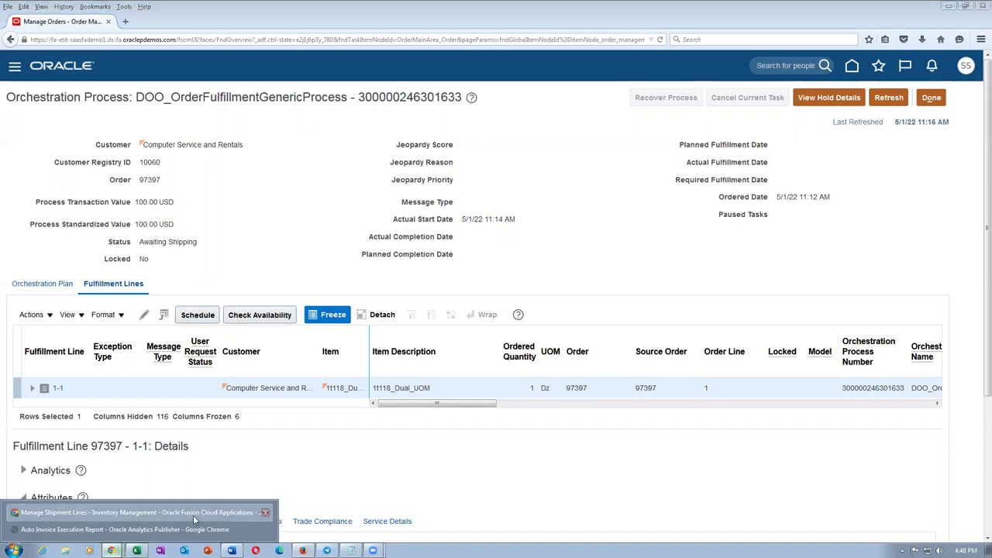
pyautogui.click(193, 515)
pyautogui.click(873, 126)
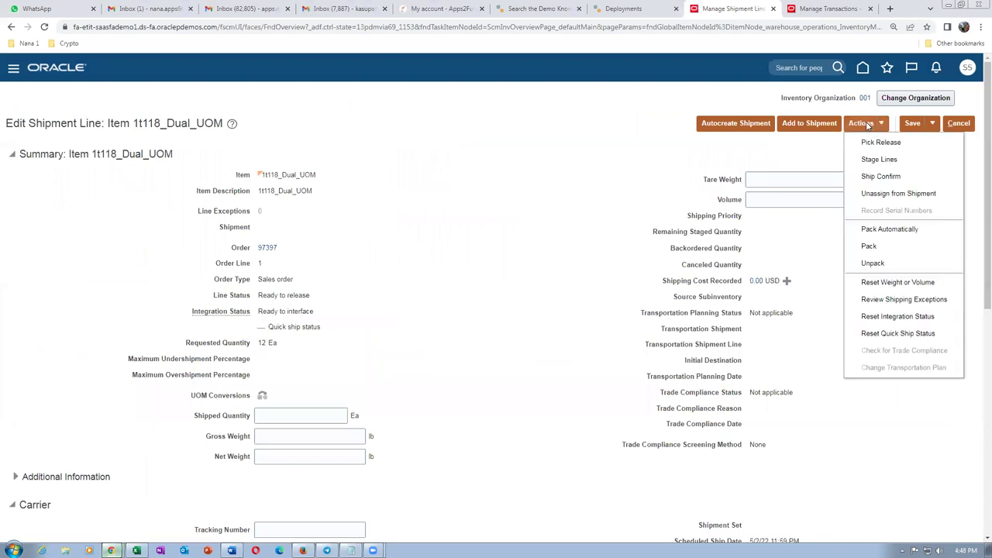
pyautogui.click(879, 144)
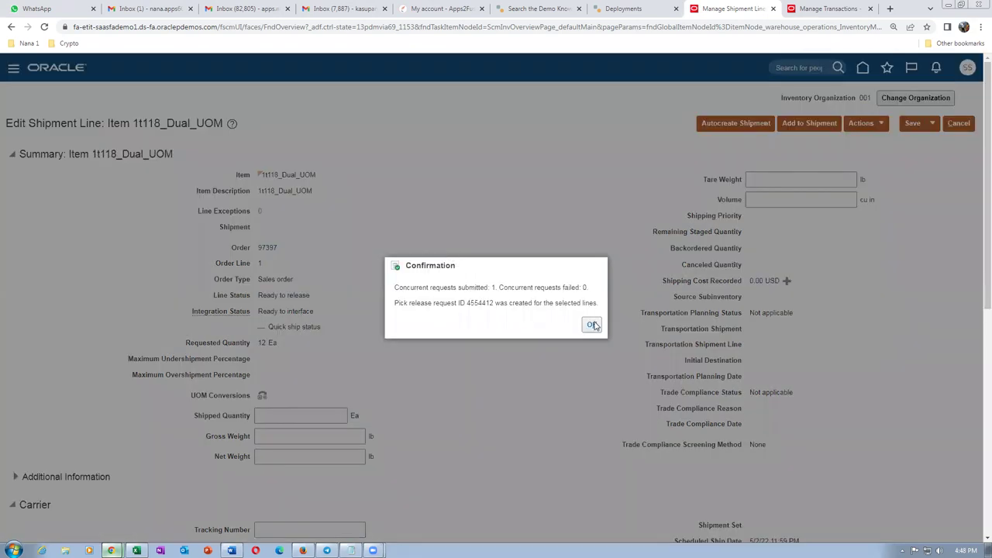
pyautogui.click(593, 325)
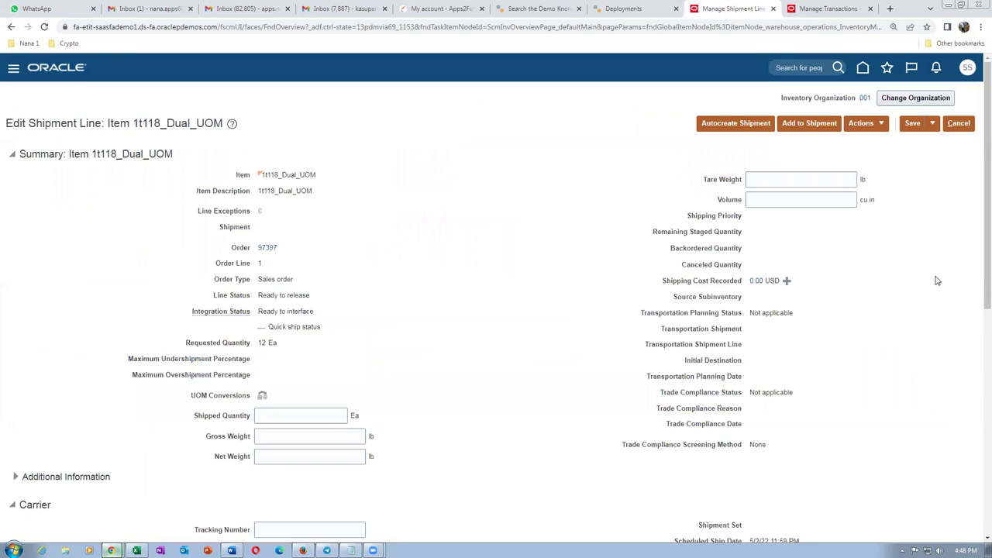
pyautogui.click(933, 124)
pyautogui.click(940, 142)
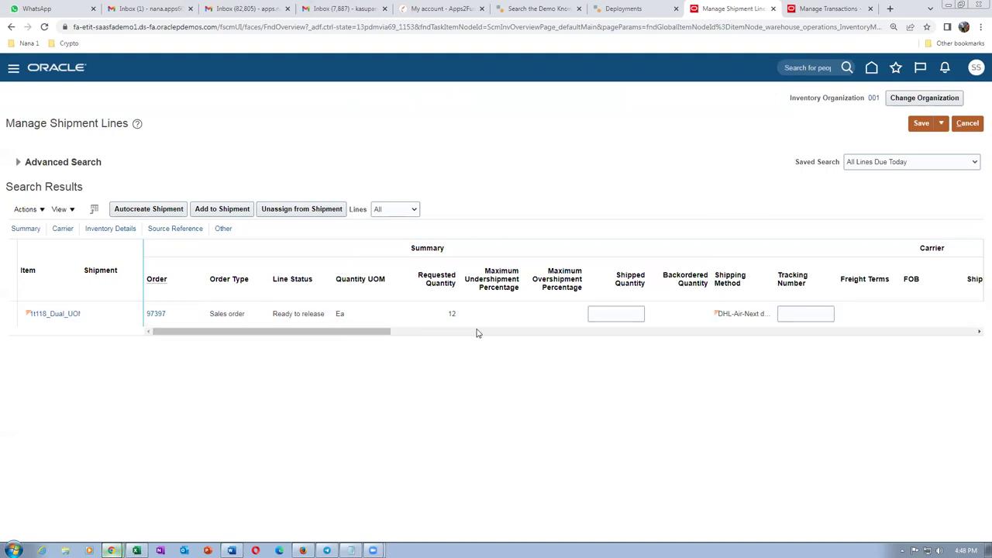
# Rerun the shipment line search, check the line status of 1t118_Dual_UOM, and save and close the line
pyautogui.click(18, 162)
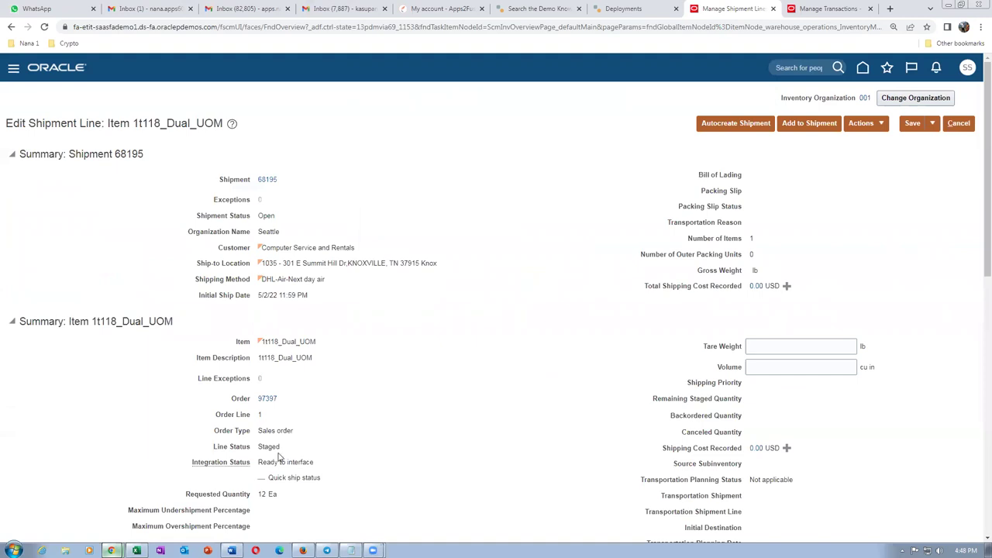
pyautogui.click(933, 125)
pyautogui.click(916, 142)
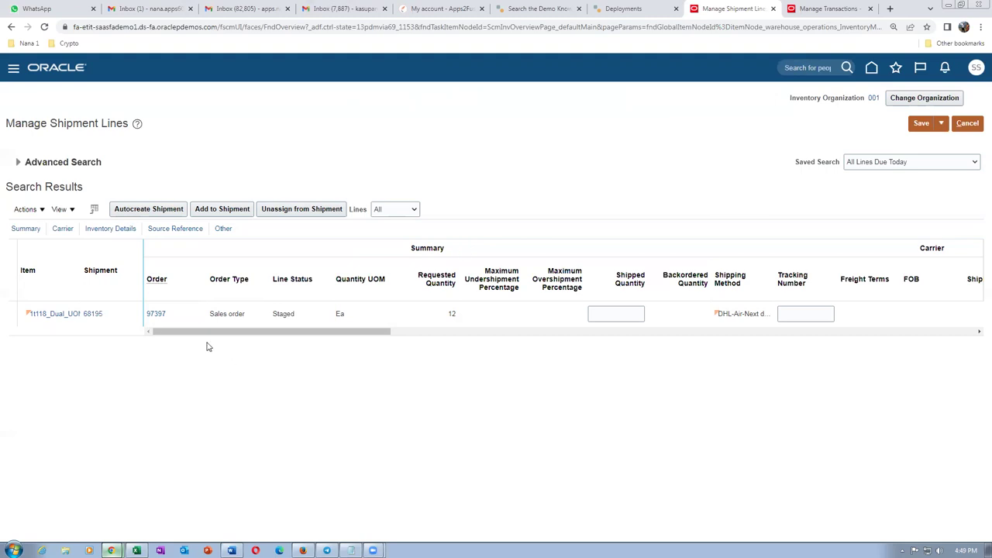
# Open the shipment assigned to the 1t118_Dual_UOM line, ship confirm it, and save and close the shipment lines page
pyautogui.click(91, 314)
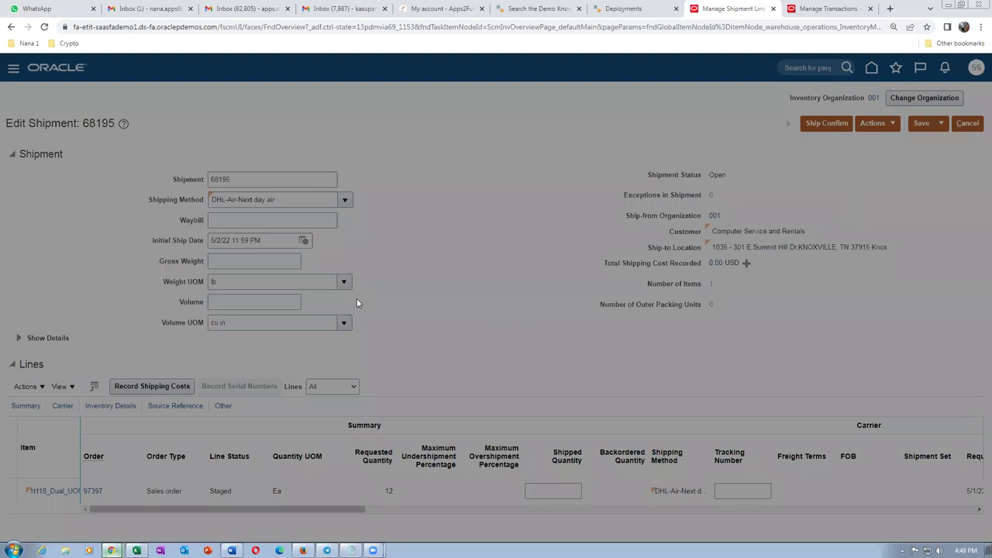
pyautogui.moveTo(357, 303); pyautogui.dragTo(430, 310)
pyautogui.click(658, 333)
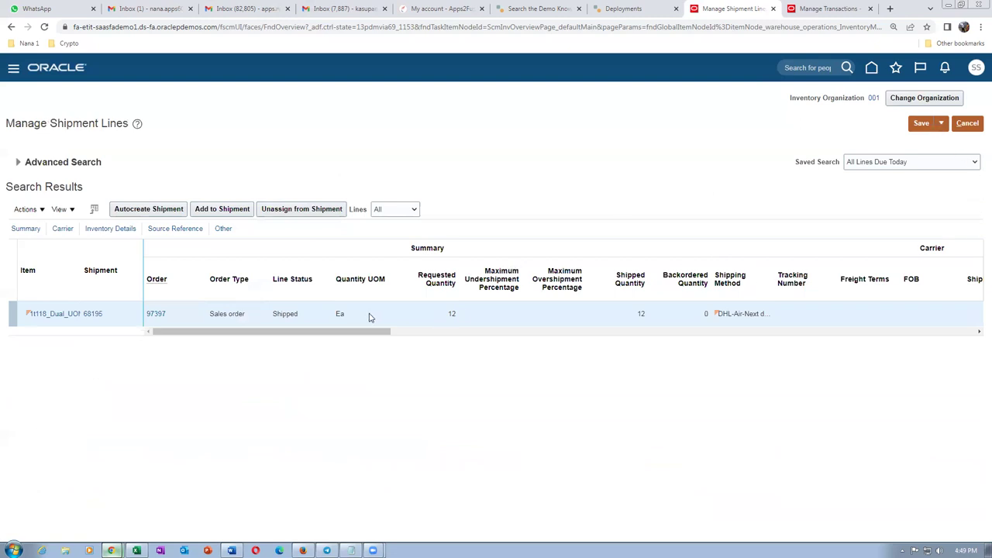
pyautogui.click(941, 123)
pyautogui.click(933, 142)
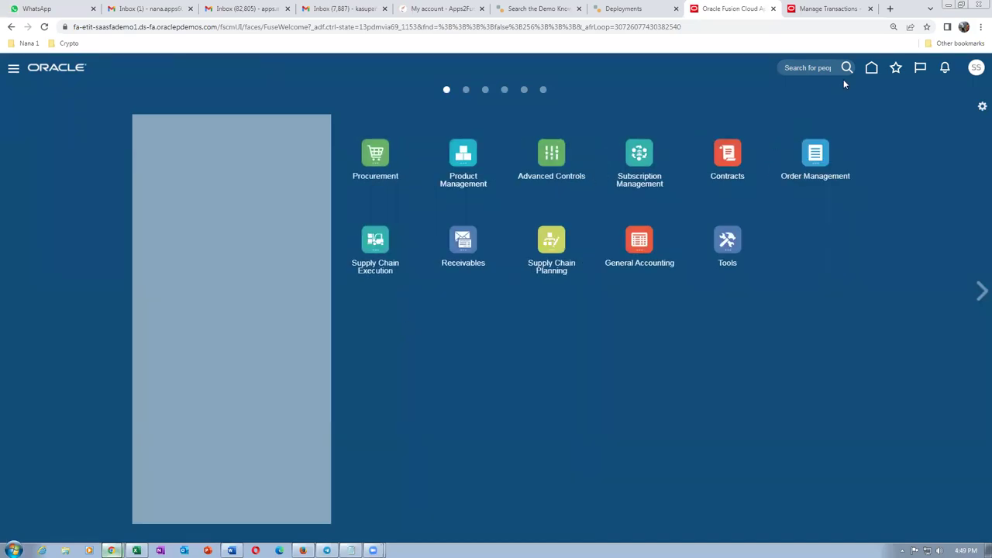
# Go to the Monitor Processes favorite and refresh the list of scheduled processes
pyautogui.click(896, 68)
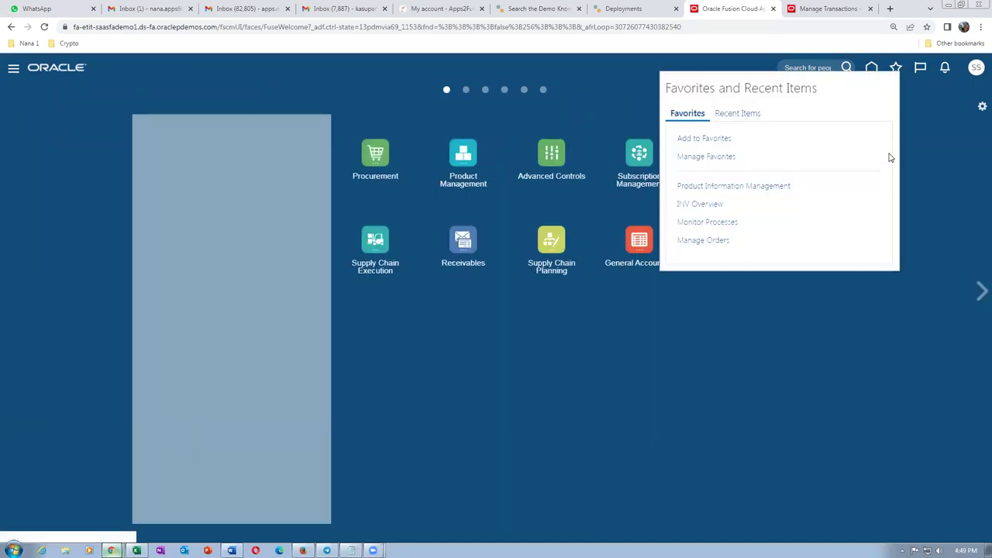
pyautogui.click(721, 223)
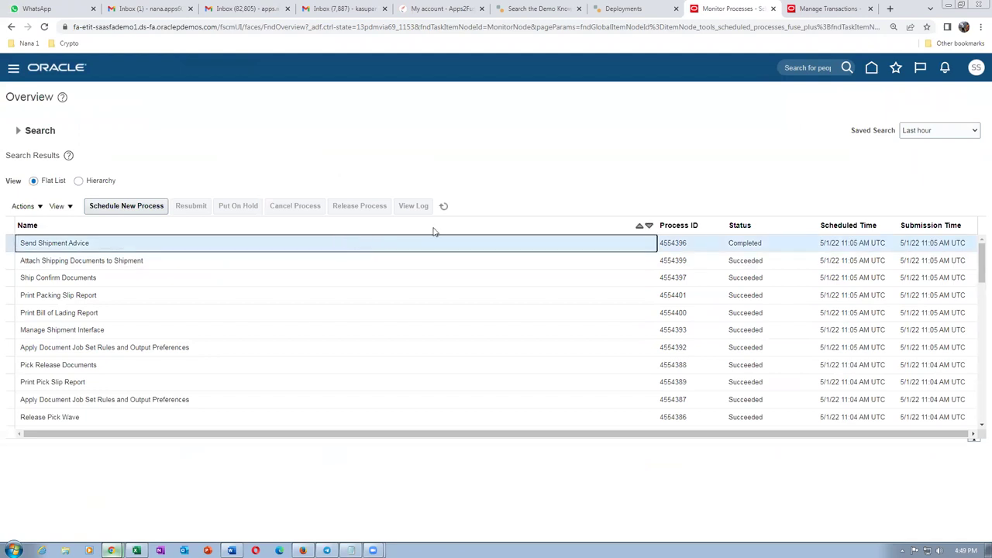
pyautogui.click(443, 206)
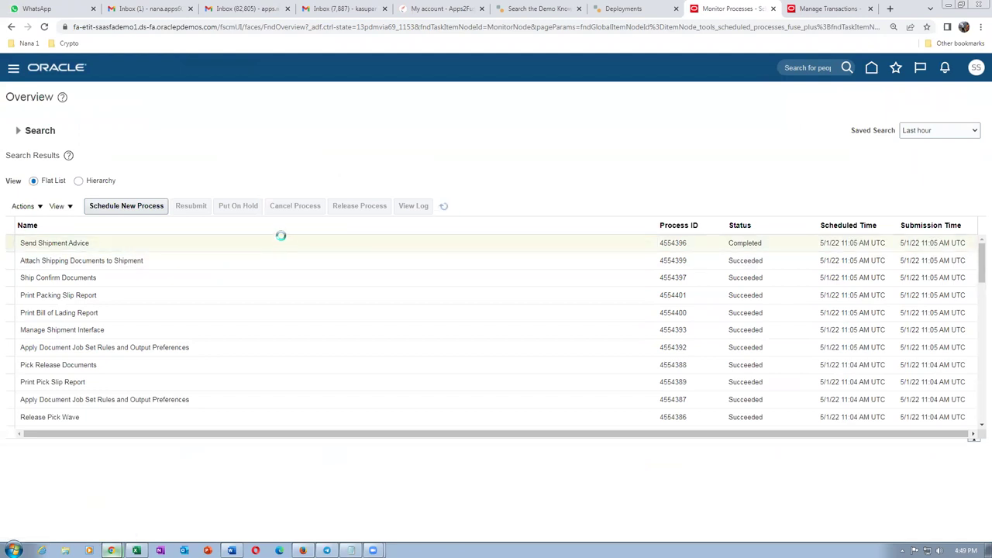
# Switch to Order Management in Firefox, refresh the orchestration process, then close and reopen it from the fulfillment line to check its status
pyautogui.moveTo(350, 550)
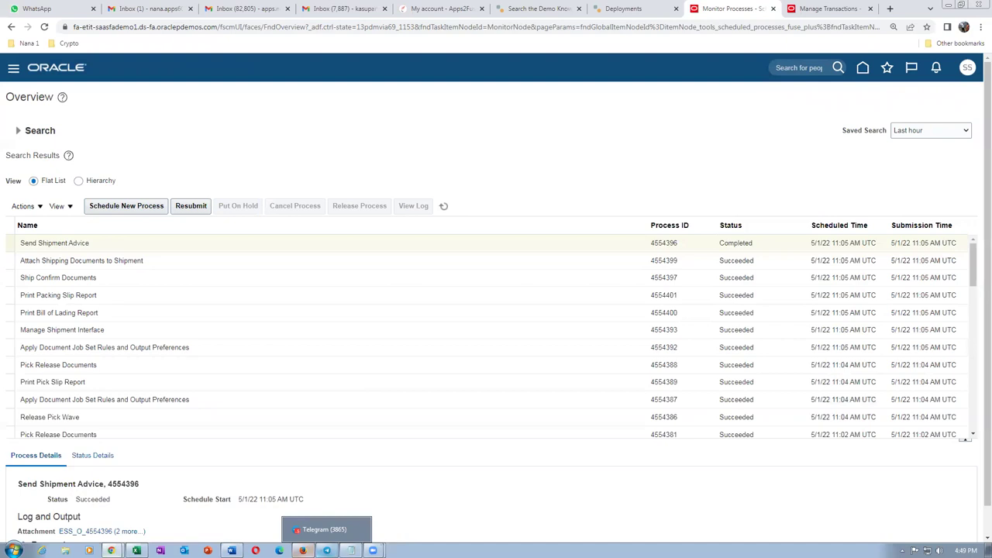
pyautogui.moveTo(302, 550)
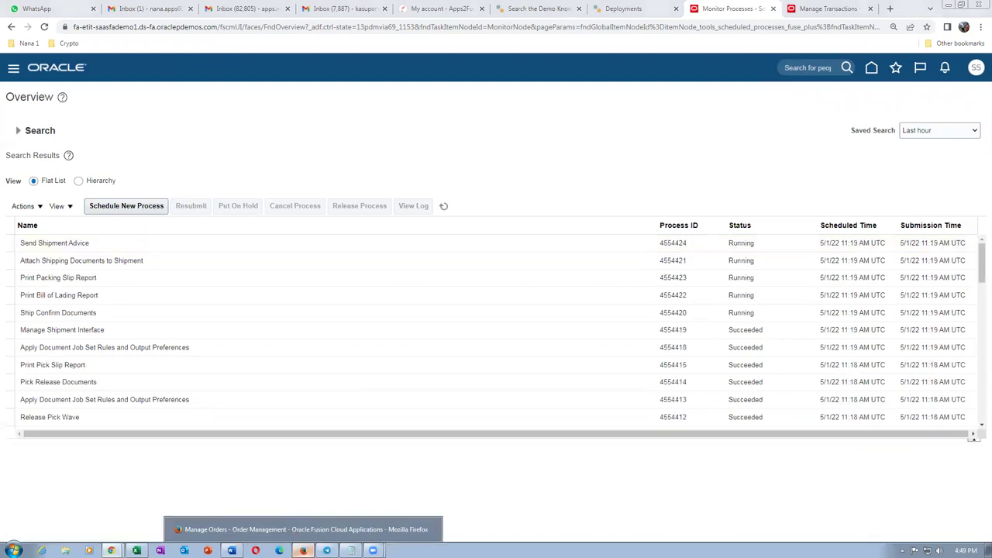
pyautogui.hotkey('alt', 'Tab')
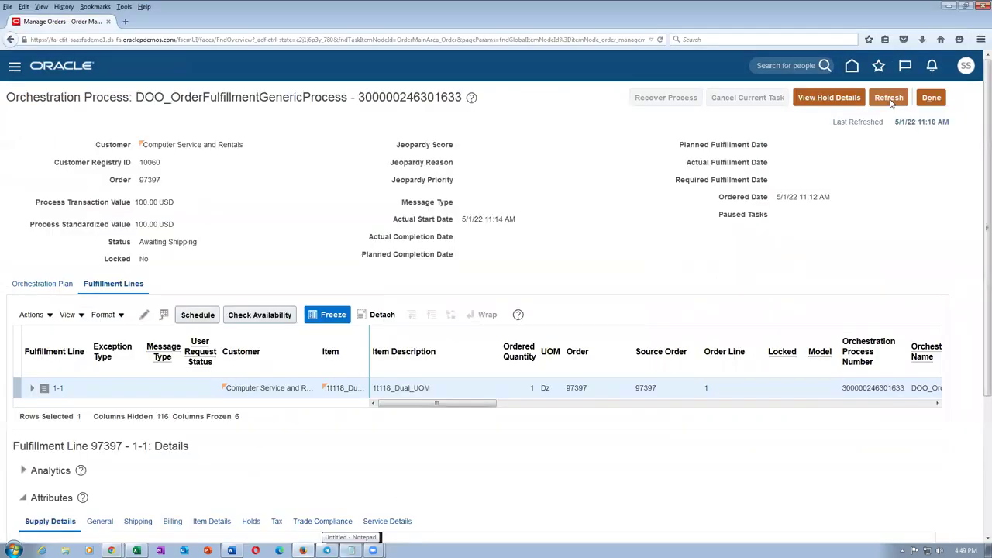
pyautogui.click(889, 98)
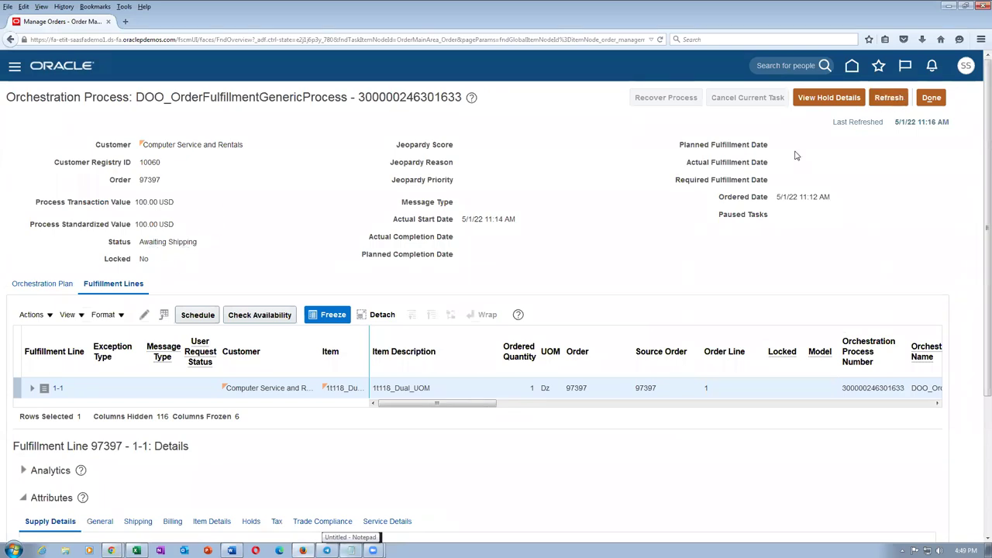
pyautogui.click(893, 101)
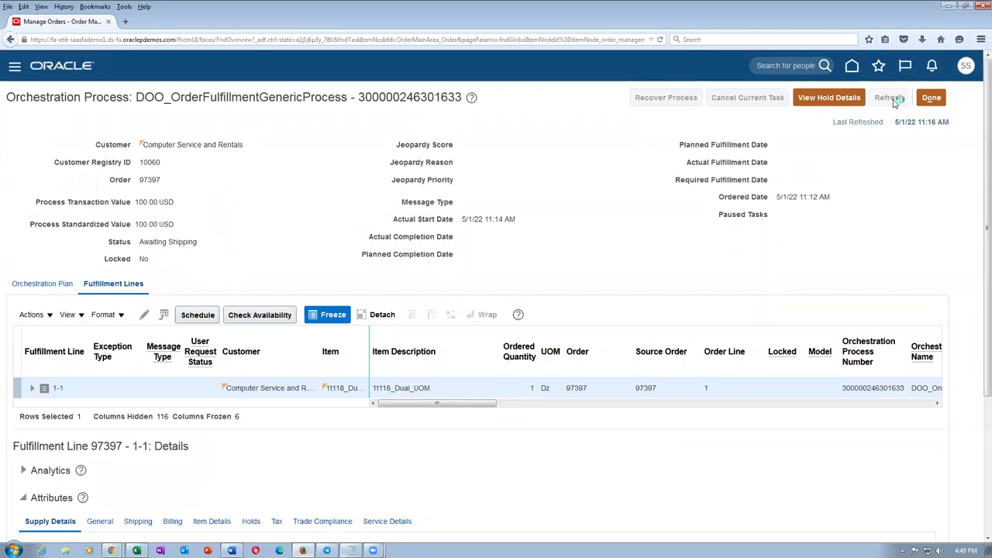
pyautogui.click(895, 103)
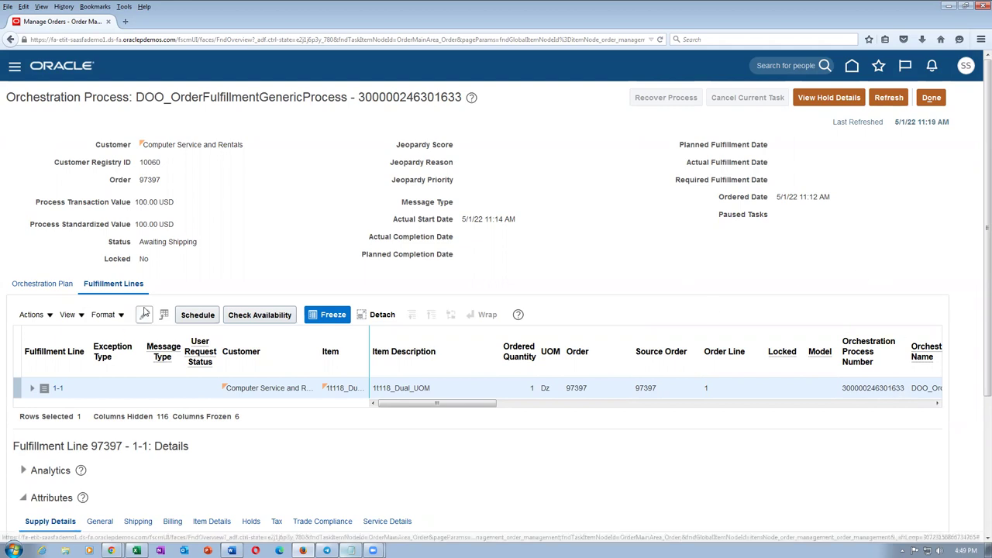
pyautogui.click(931, 98)
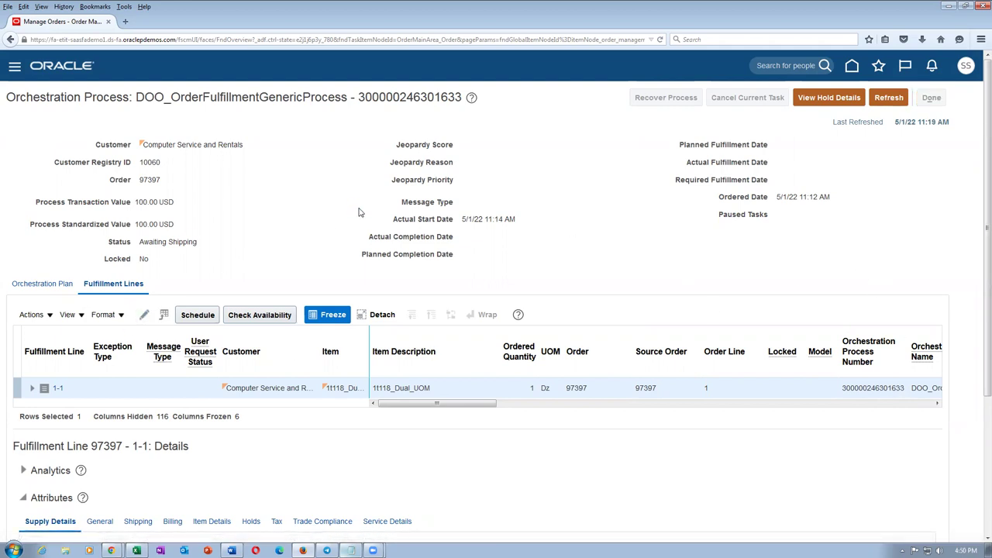
pyautogui.click(852, 412)
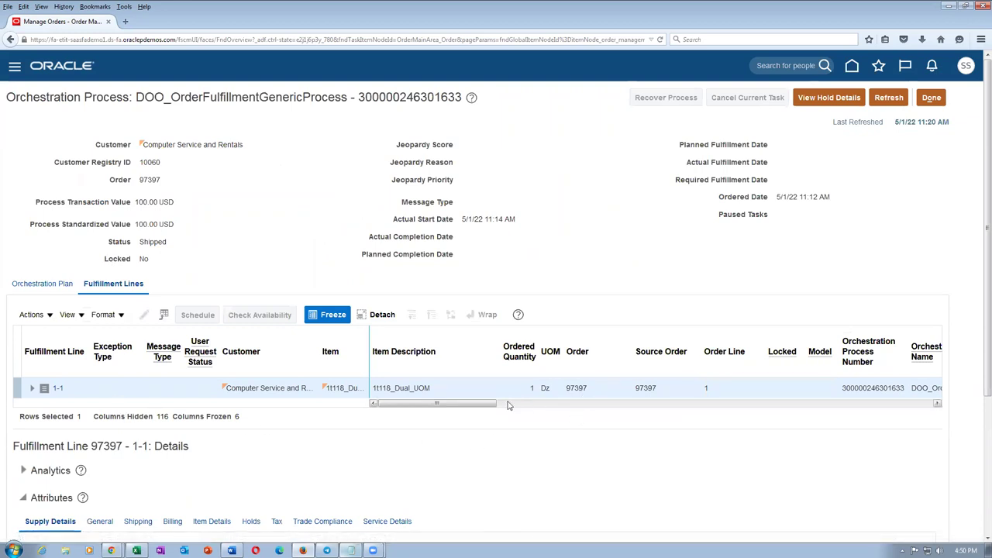
# Check the ordered quantity and UOM on the 1t118_Dual_UOM fulfillment line, and close the orchestration process
pyautogui.moveTo(447, 405); pyautogui.dragTo(473, 409)
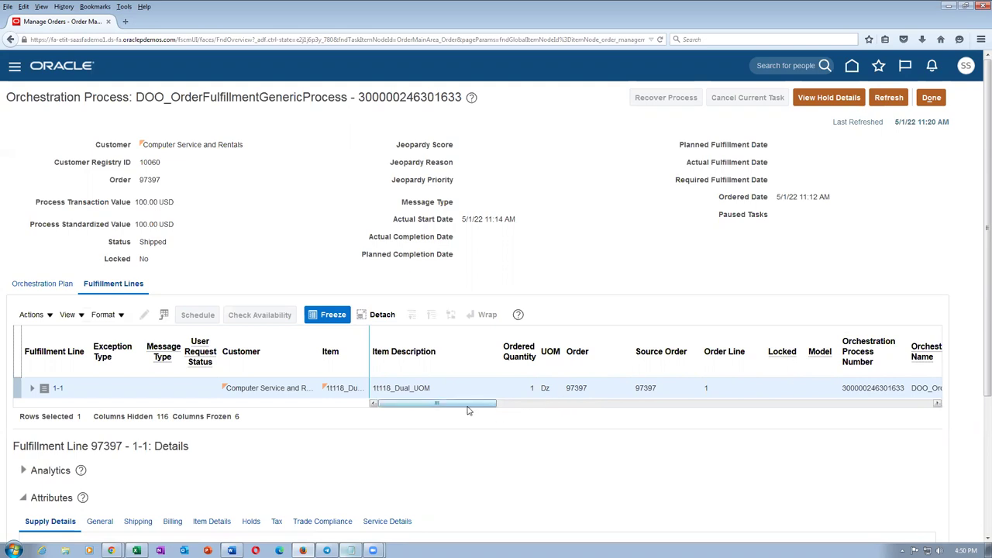
pyautogui.moveTo(468, 404); pyautogui.dragTo(476, 408)
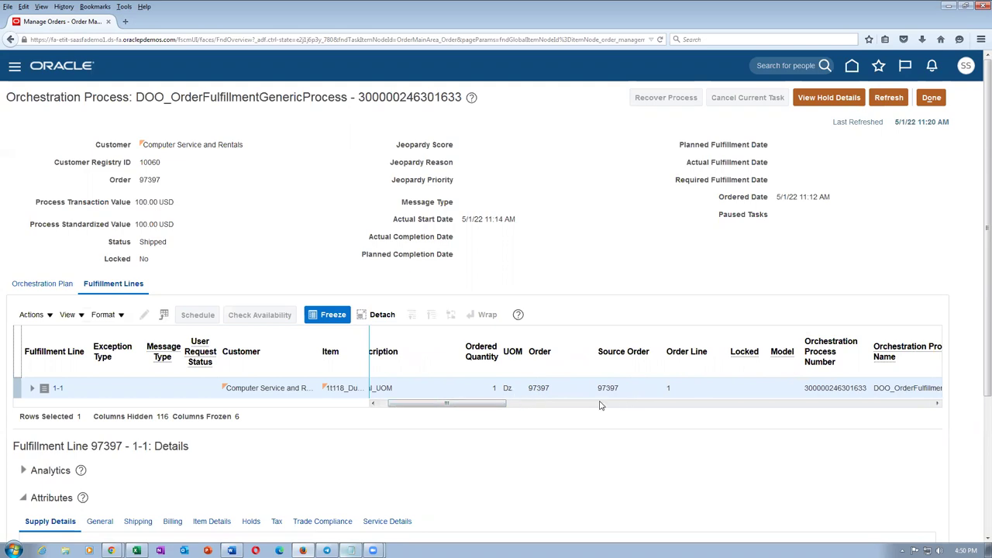
pyautogui.moveTo(484, 405); pyautogui.dragTo(465, 411)
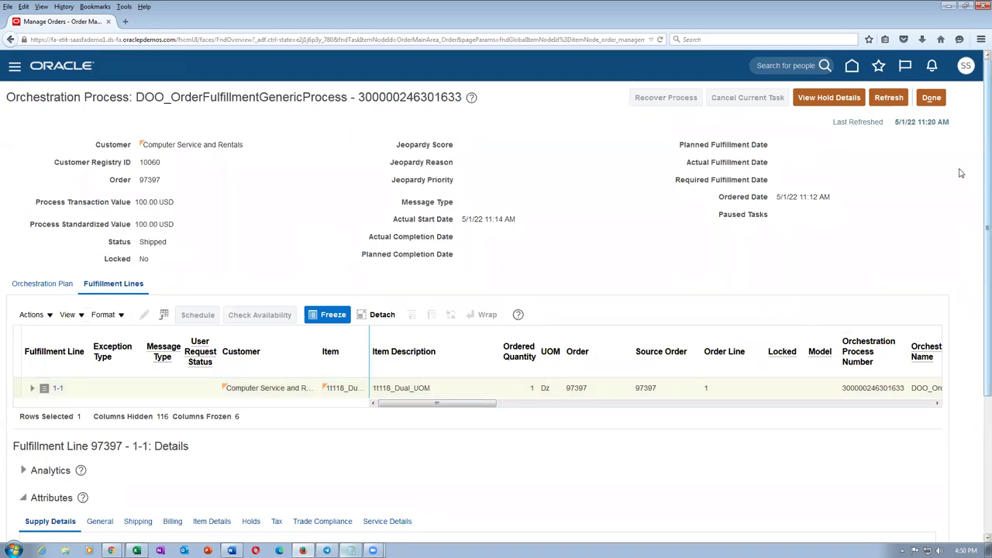
pyautogui.click(930, 98)
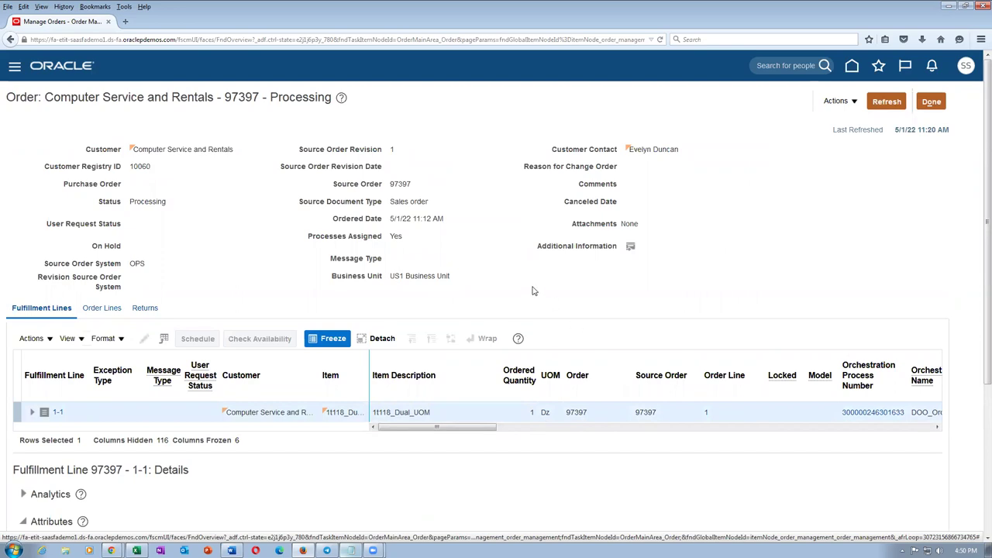
# Switch back to Chrome and refresh the scheduled processes to check the statuses of the shipping jobs
pyautogui.hotkey('alt', 'Tab')
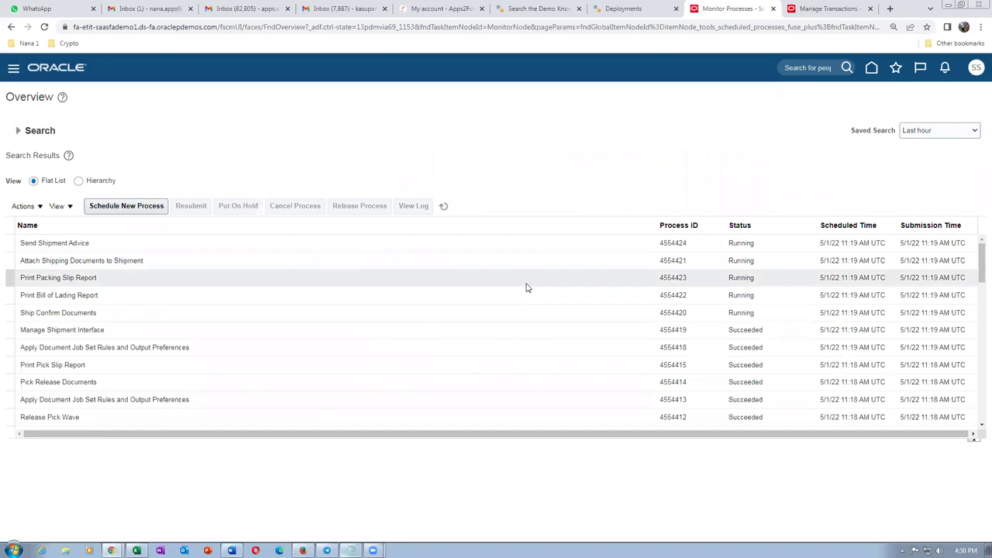
pyautogui.click(446, 208)
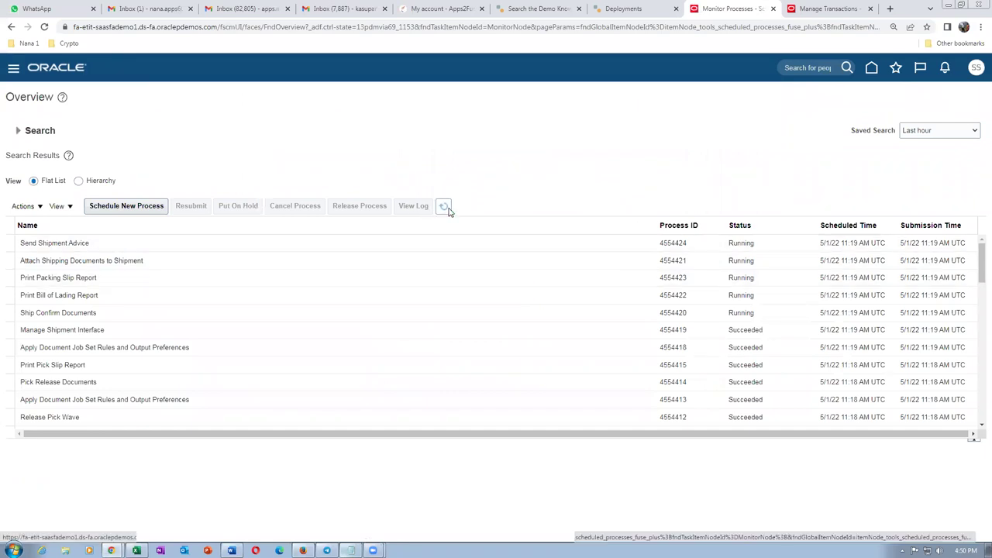
pyautogui.click(444, 207)
# Highlight items 1t111_Discount through 1t118_Dual_UOM in the Fusion OM Worksheet in Excel, and return to Chrome
pyautogui.click(136, 550)
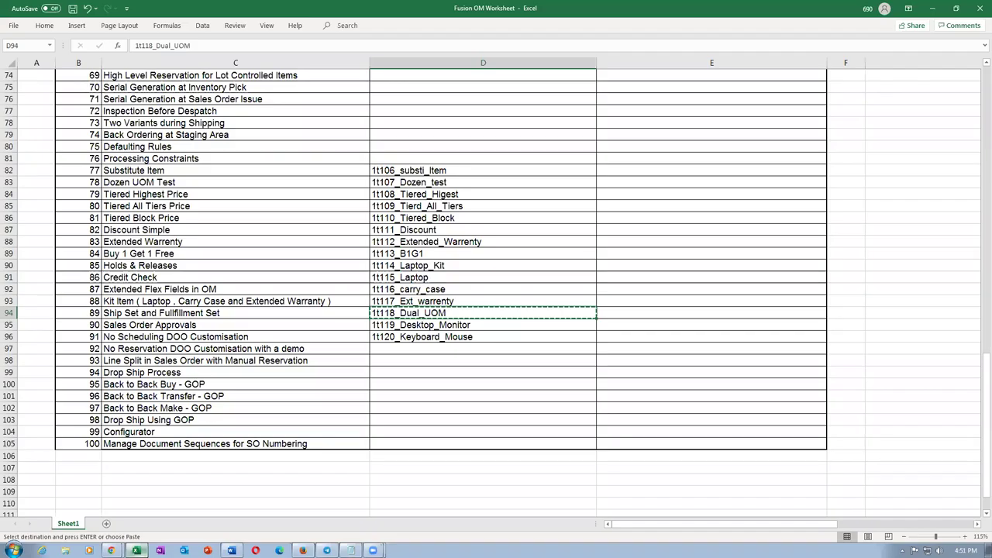
pyautogui.click(473, 405)
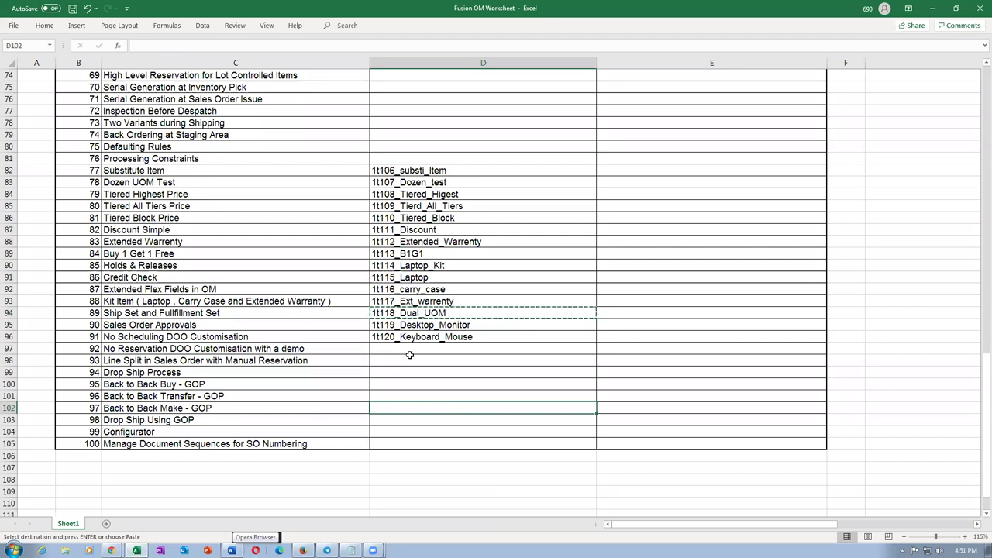
pyautogui.click(439, 229)
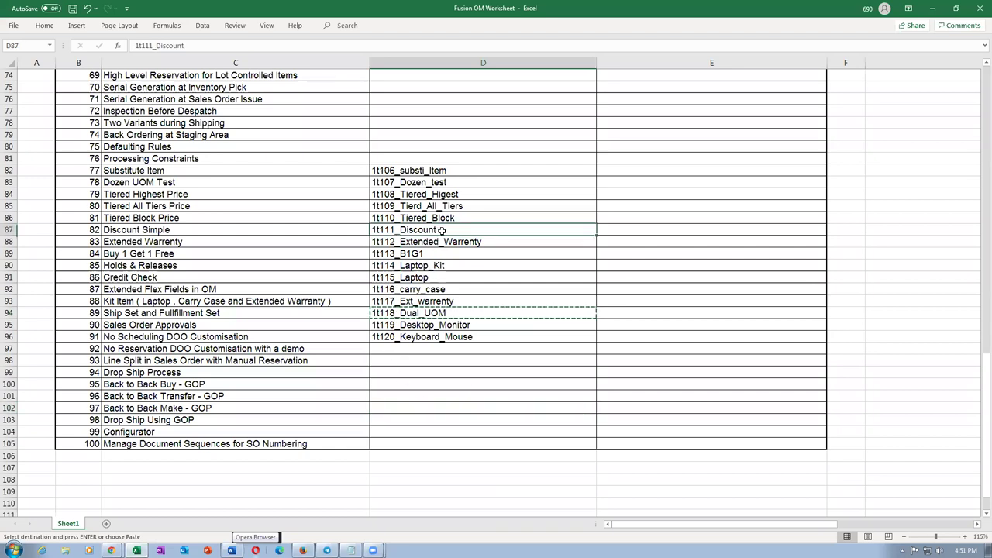
pyautogui.keyDown('shift'); pyautogui.click(454, 313); pyautogui.keyUp('shift')
pyautogui.hotkey('alt', 'Tab')
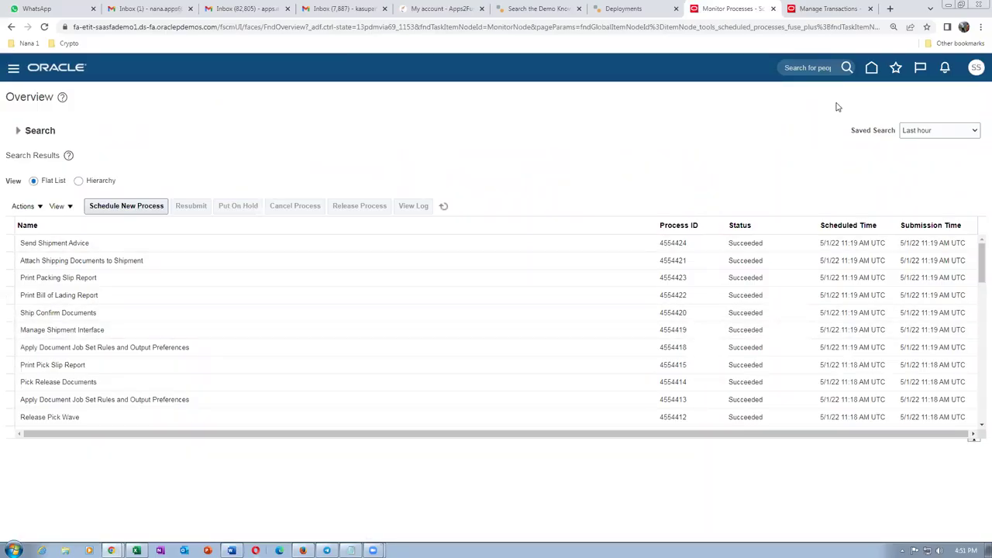
# Browse items in Product Information Management, search for 1t111_Discount, and check which organizations it is assigned to
pyautogui.click(895, 68)
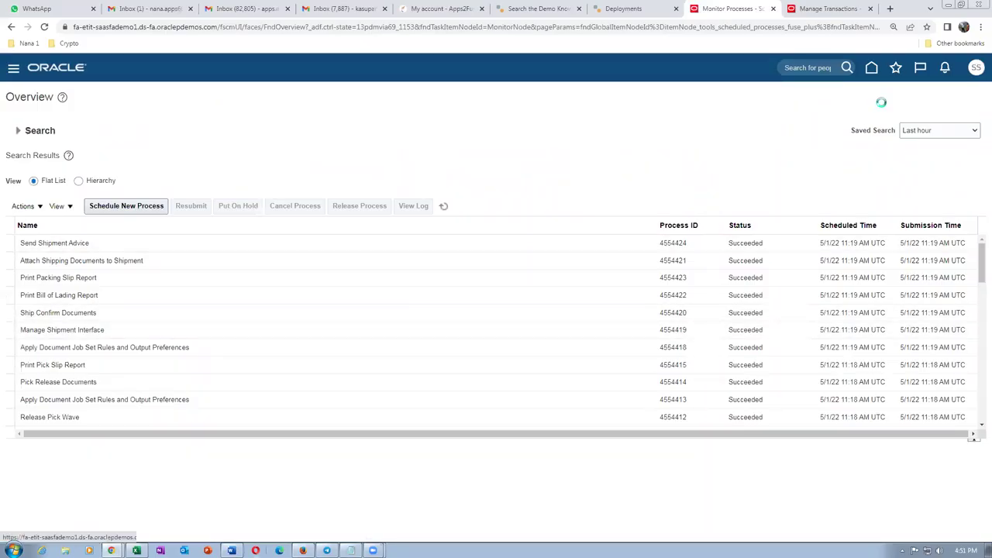
pyautogui.click(724, 187)
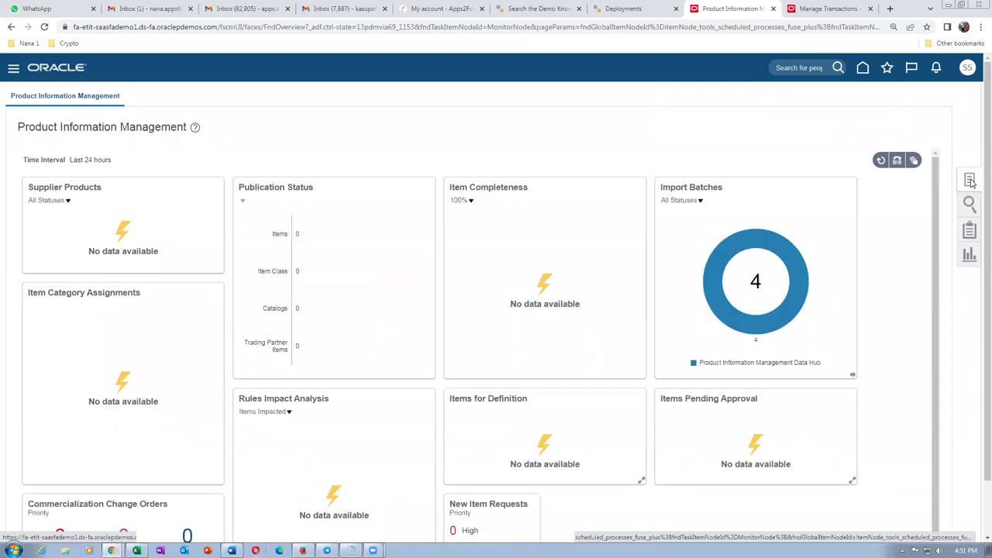
pyautogui.click(971, 180)
pyautogui.click(859, 131)
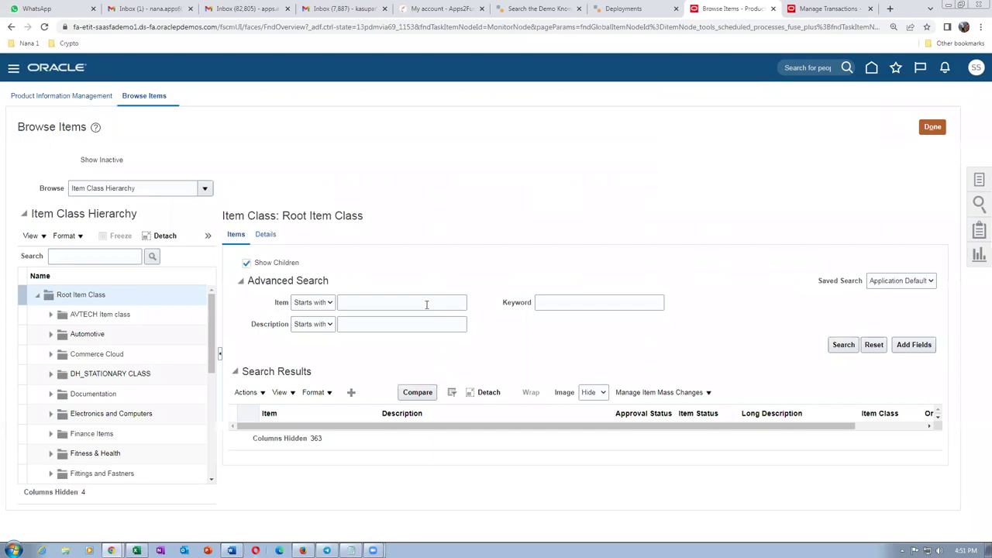
pyautogui.click(428, 303)
pyautogui.write('1t111_Discount')
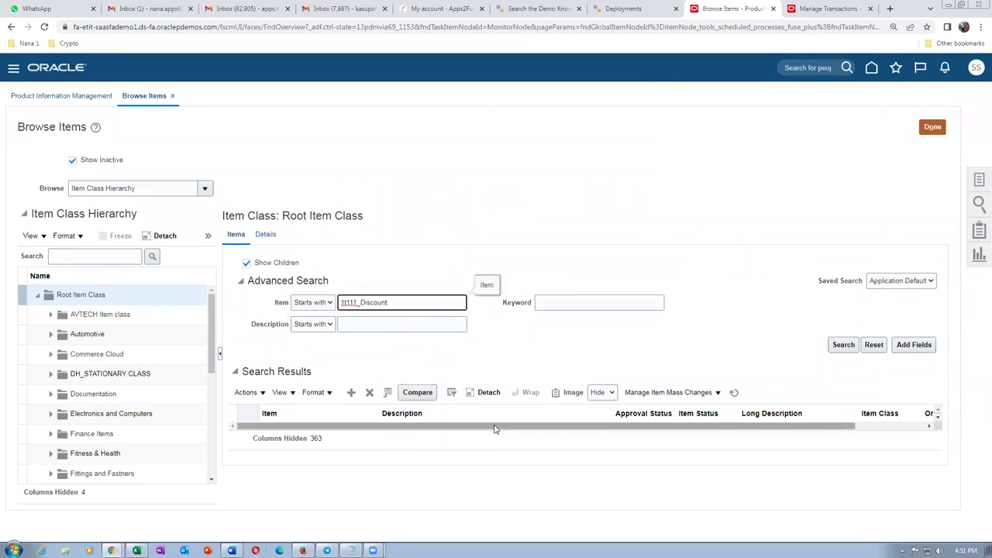
pyautogui.moveTo(352, 413); pyautogui.dragTo(415, 433)
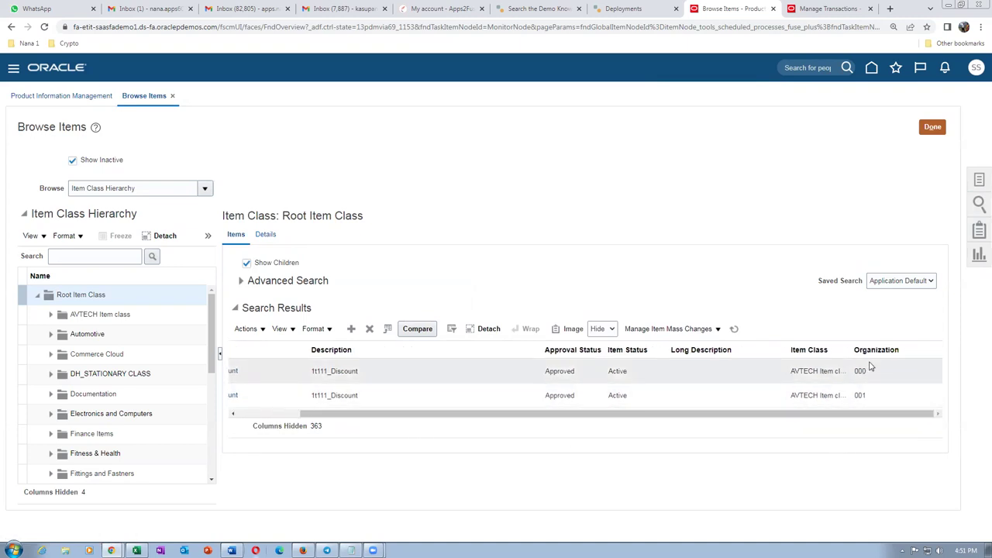
pyautogui.moveTo(866, 417); pyautogui.dragTo(542, 432)
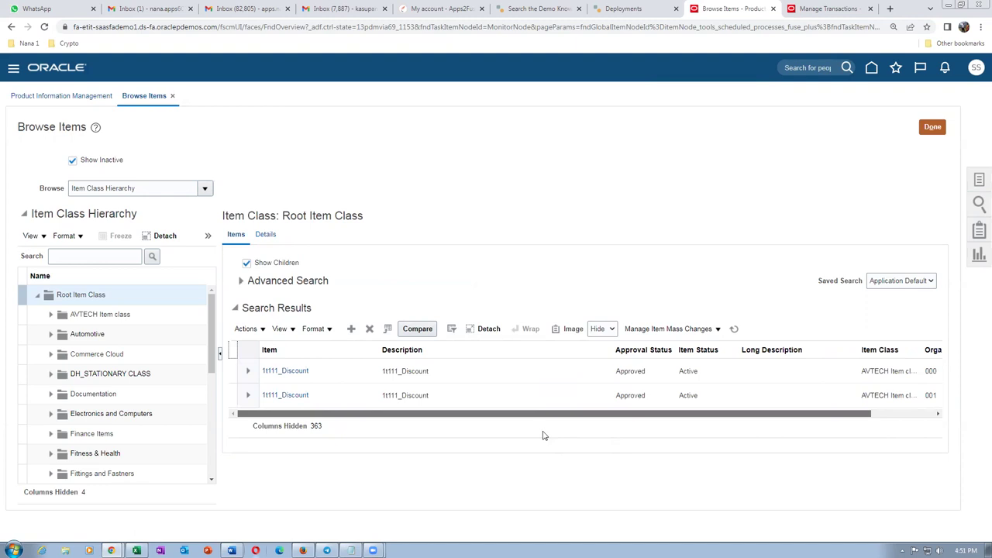
# Open the 1t111_Discount item in organization 000 and review its related and derived related items
pyautogui.click(304, 372)
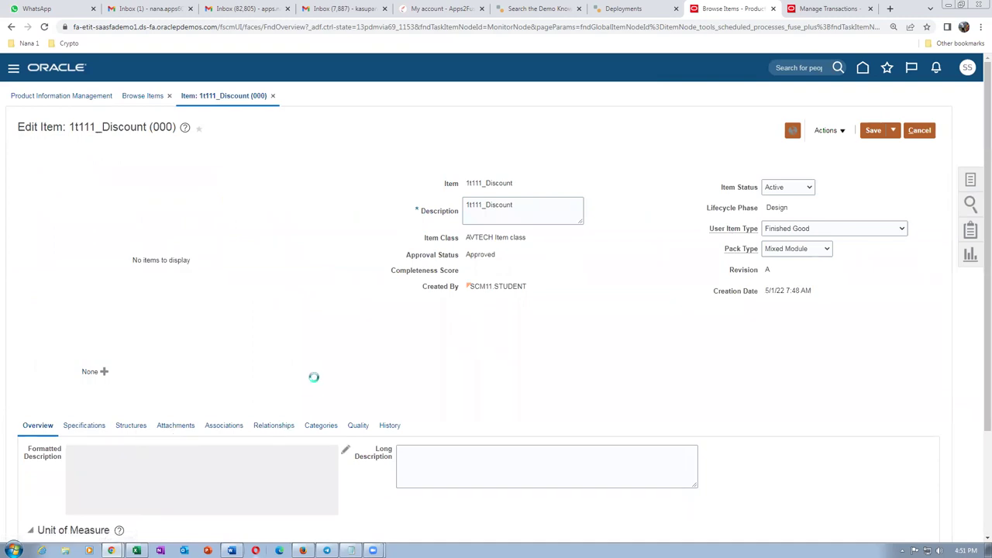
pyautogui.scroll(-2, 312, 386)
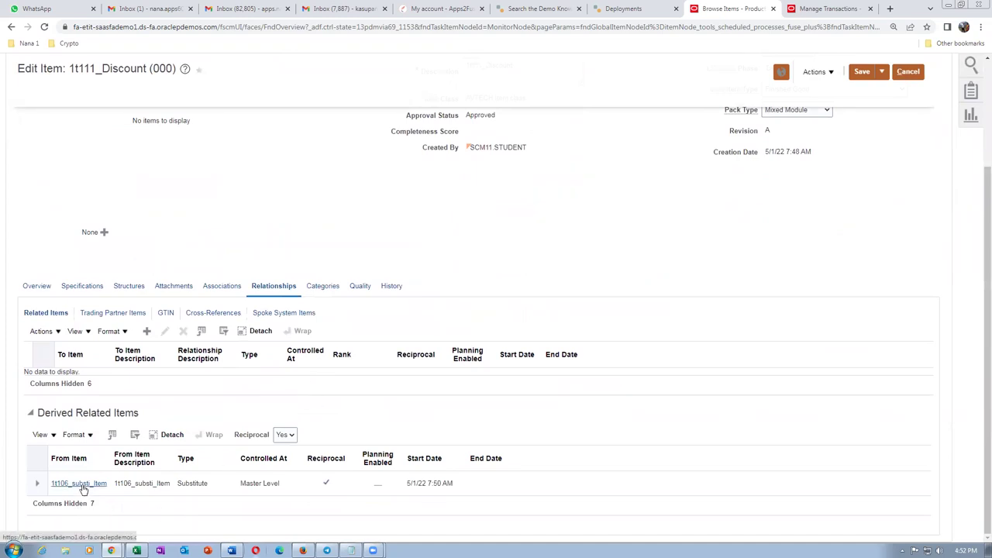
pyautogui.scroll(3, 508, 391)
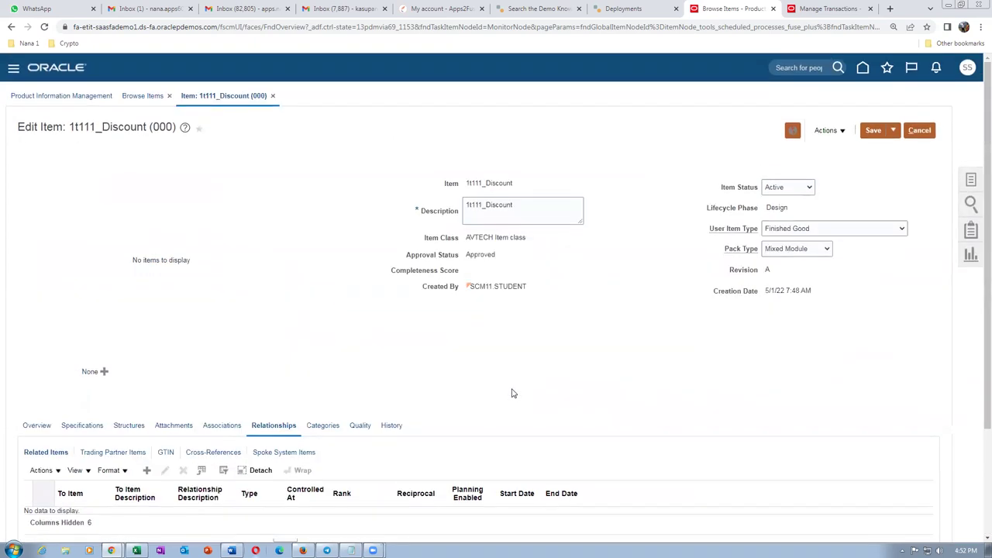
pyautogui.scroll(-3, 246, 367)
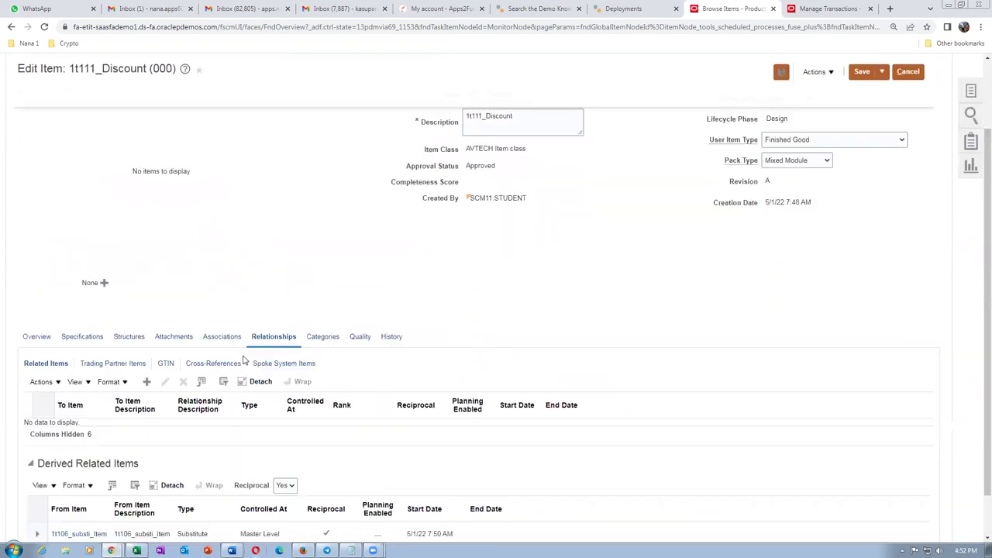
# Open derived item 1t106_substi_Item, check its relationship to 1t111_Discount, and close the item without saving
pyautogui.click(79, 484)
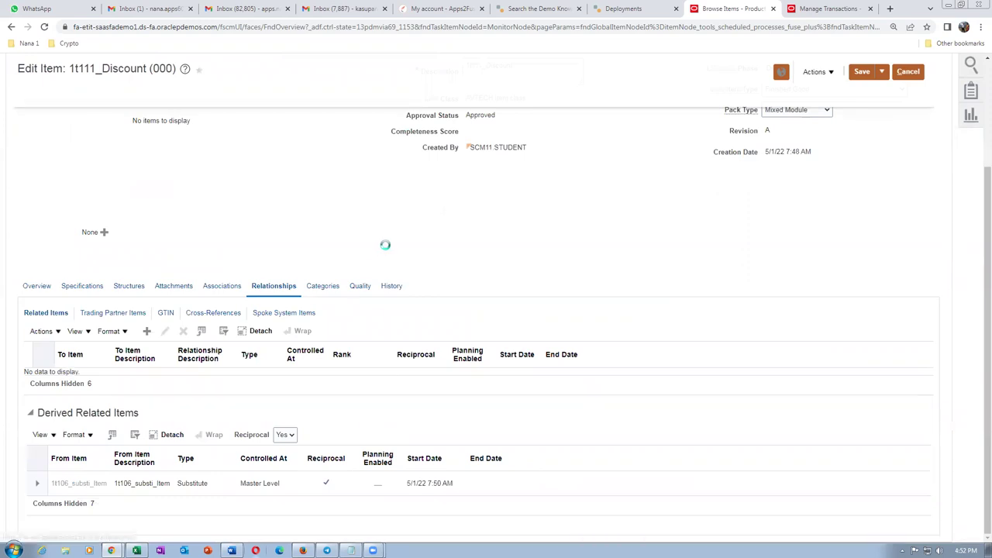
pyautogui.scroll(-3, 390, 351)
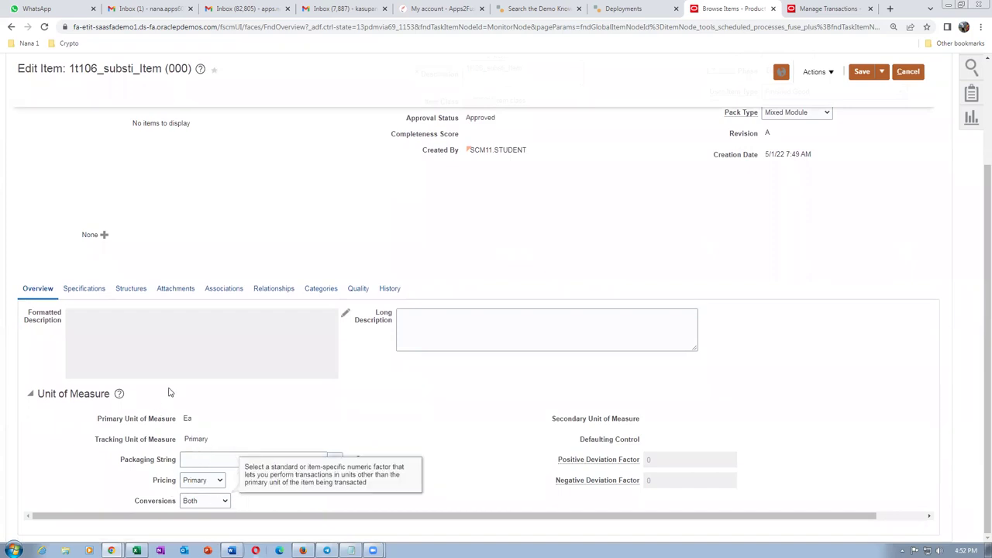
pyautogui.click(274, 291)
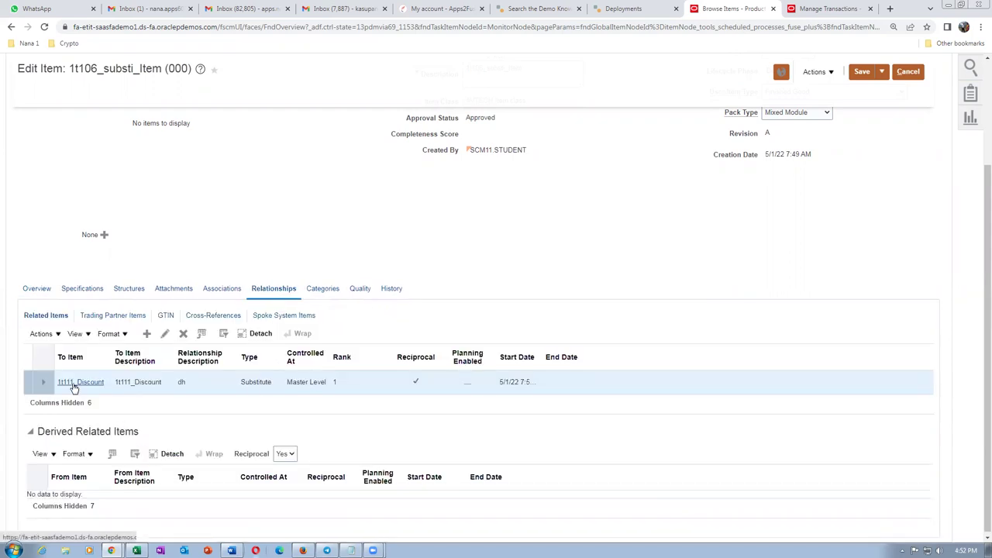
pyautogui.click(74, 383)
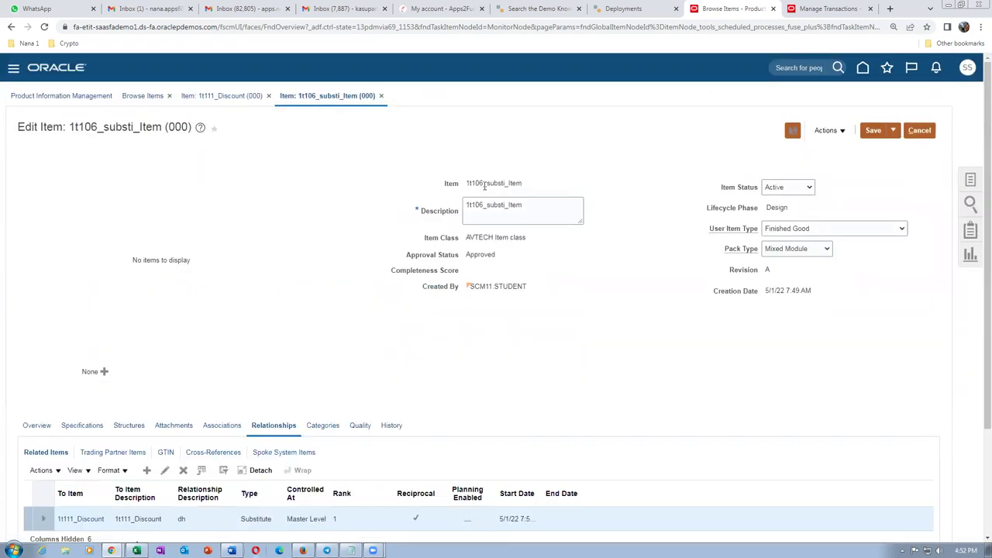
pyautogui.scroll(-1, 261, 390)
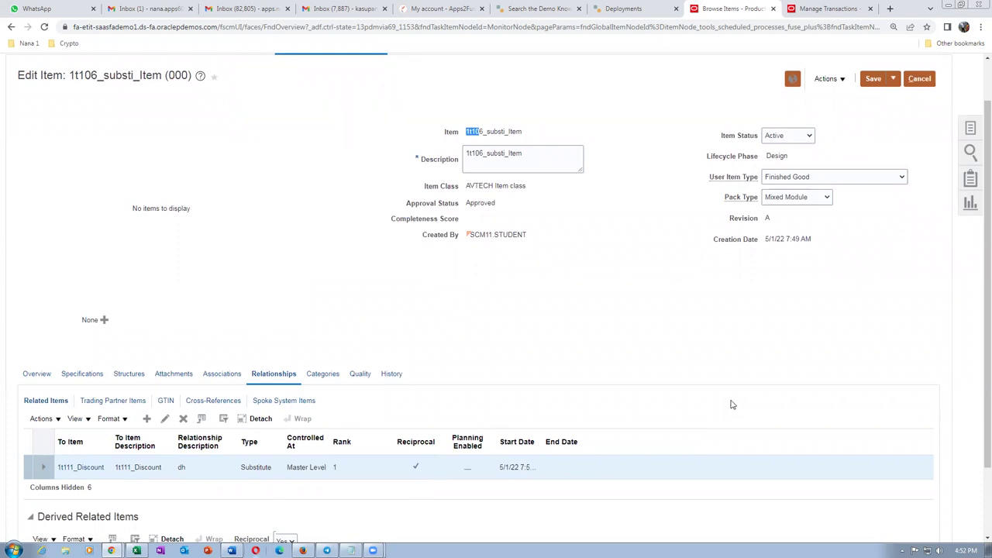
pyautogui.scroll(1, 765, 360)
pyautogui.click(916, 130)
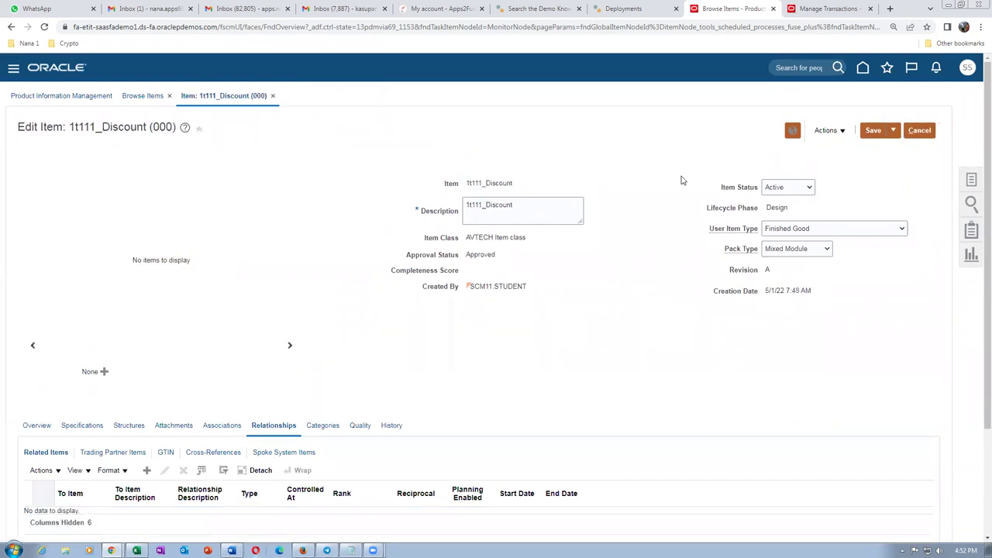
# Start a new sales order in Manage Orders for US1 Business Unit with customer Computer Service and Rentals
pyautogui.click(887, 70)
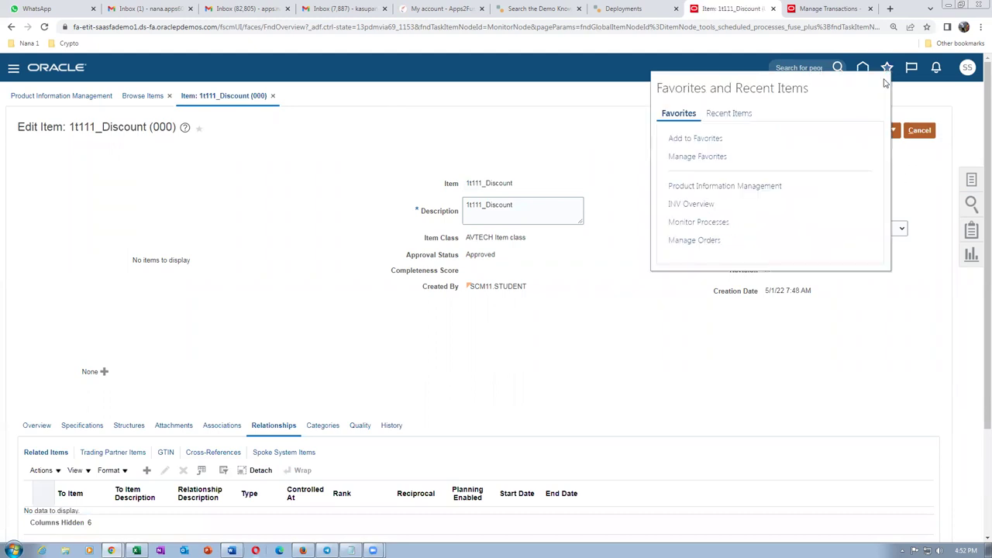
pyautogui.click(709, 240)
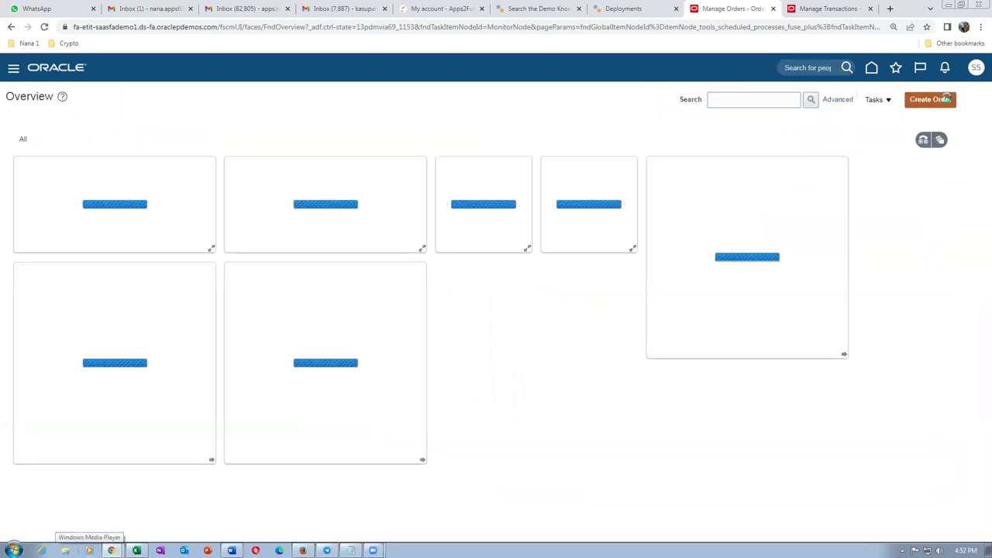
pyautogui.click(946, 98)
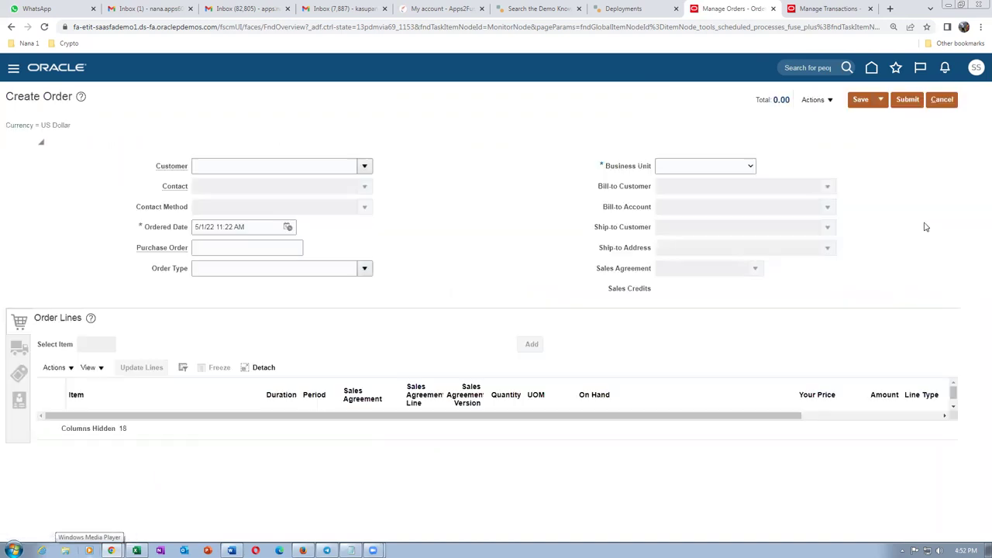
pyautogui.click(720, 166)
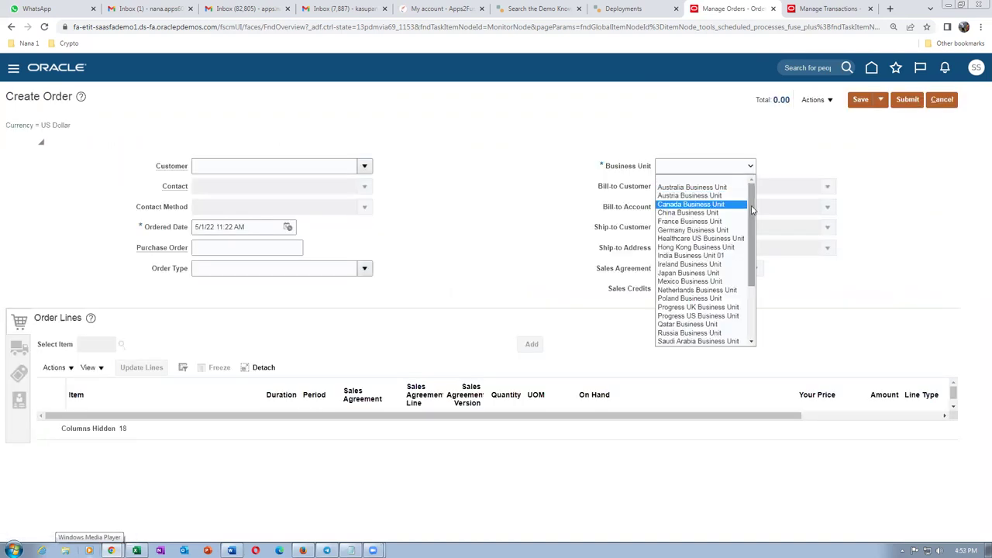
pyautogui.moveTo(751, 209); pyautogui.dragTo(753, 302)
pyautogui.click(729, 318)
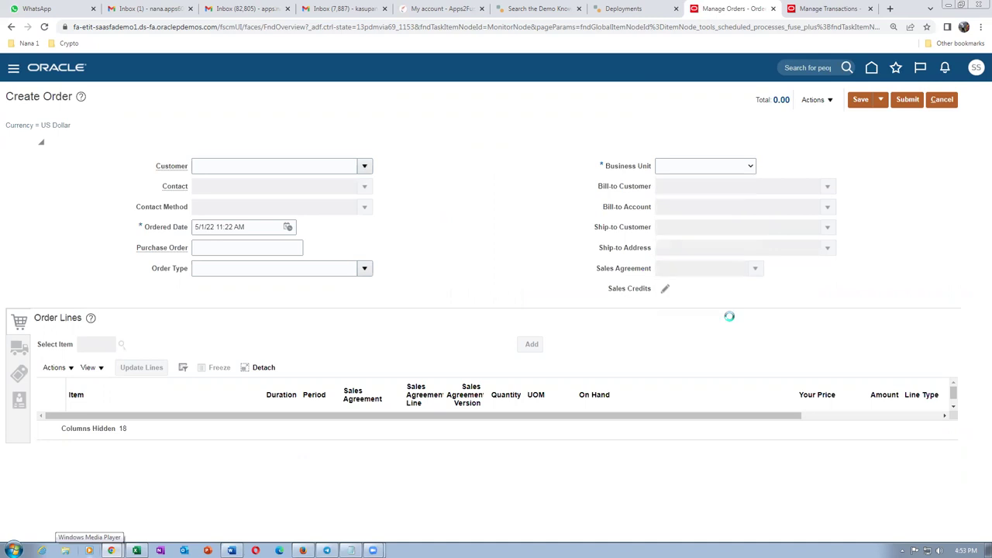
pyautogui.click(208, 167)
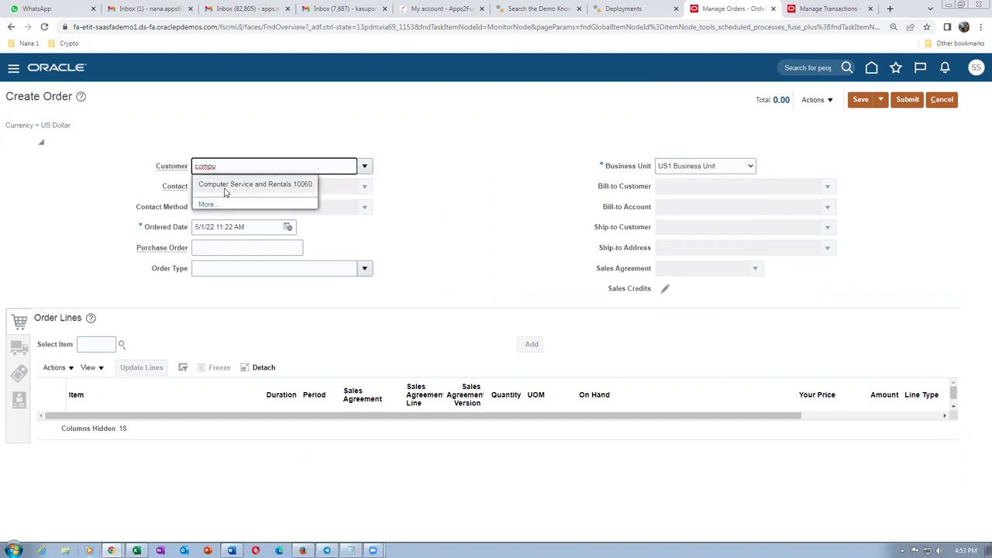
pyautogui.click(225, 193)
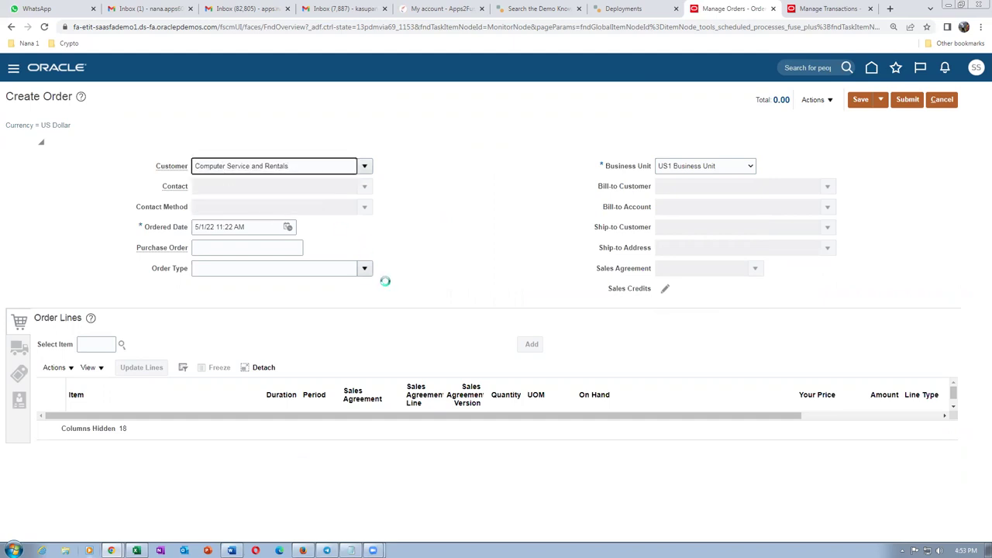
# Add item 1t111_Discount as a line on the order
pyautogui.click(101, 340)
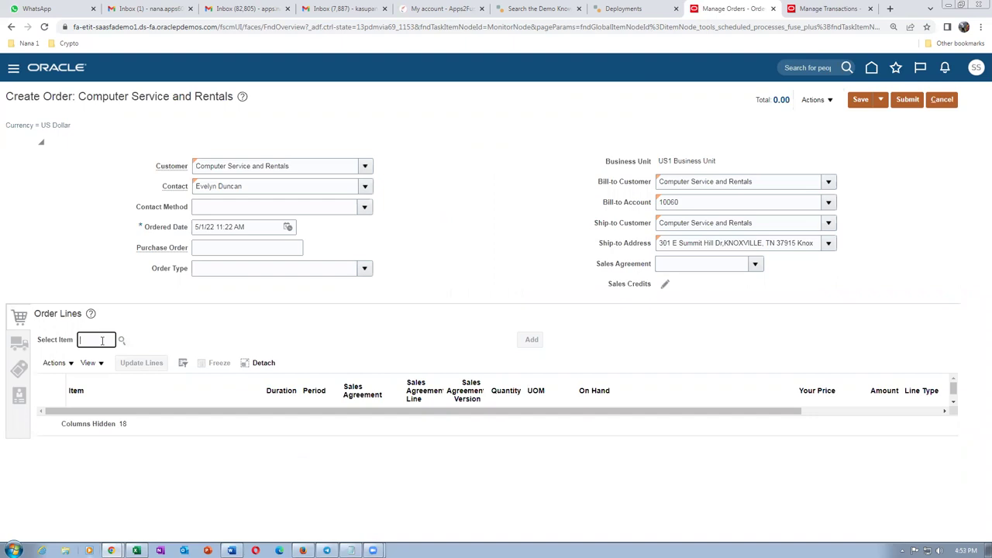
pyautogui.hotkey('ctrl', 'v')
pyautogui.press('Tab')
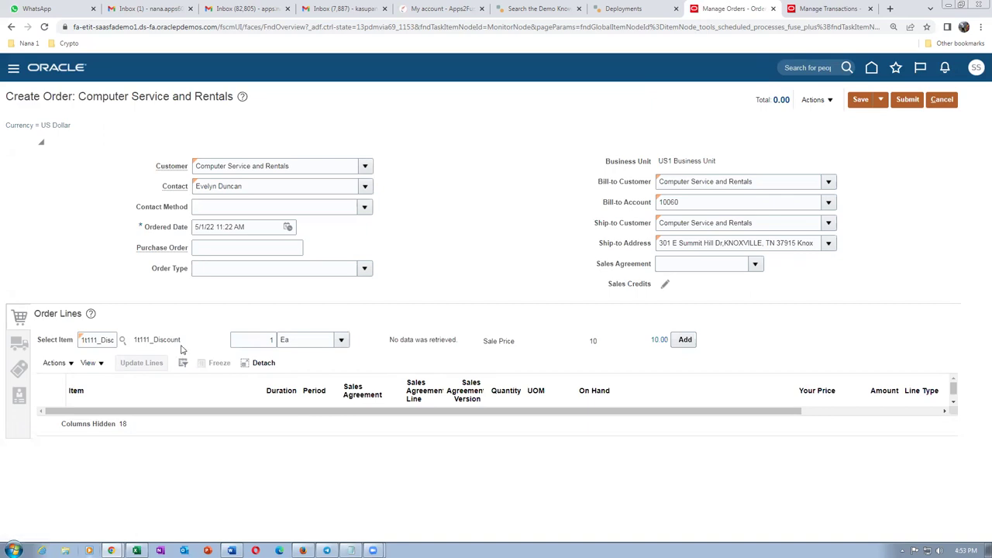
pyautogui.click(685, 340)
# Set the line type of the 1t111_Discount order line to Generic Process
pyautogui.click(19, 345)
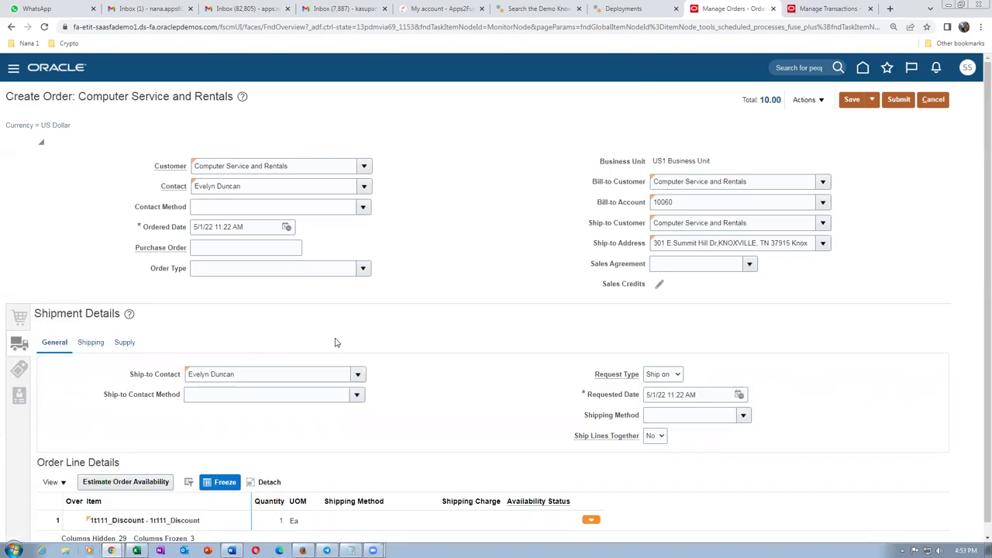
pyautogui.click(17, 321)
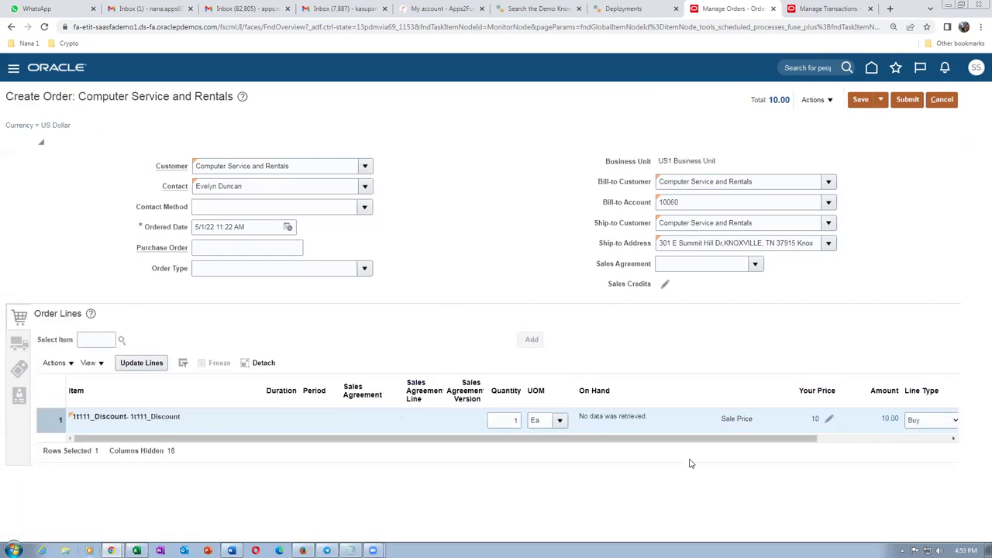
pyautogui.moveTo(697, 438); pyautogui.dragTo(750, 439)
pyautogui.click(856, 421)
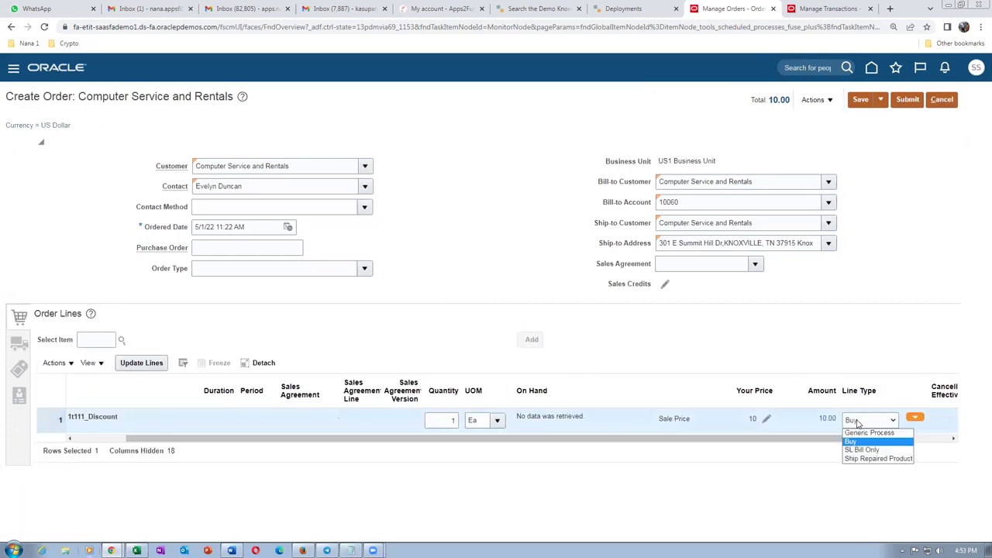
pyautogui.click(868, 432)
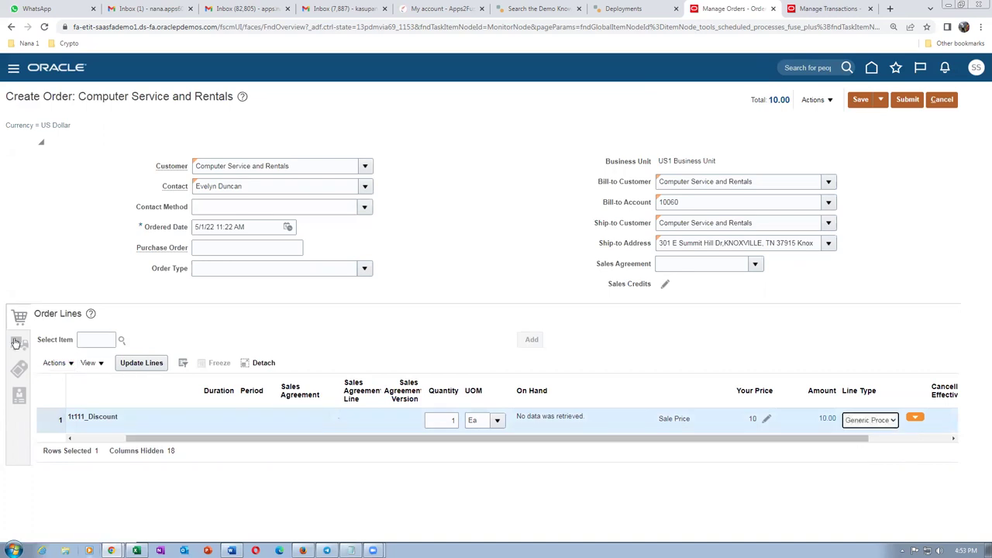
# Set the supply warehouse in the order's shipment details to 001 - Seattle
pyautogui.click(16, 344)
pyautogui.click(124, 344)
pyautogui.click(232, 374)
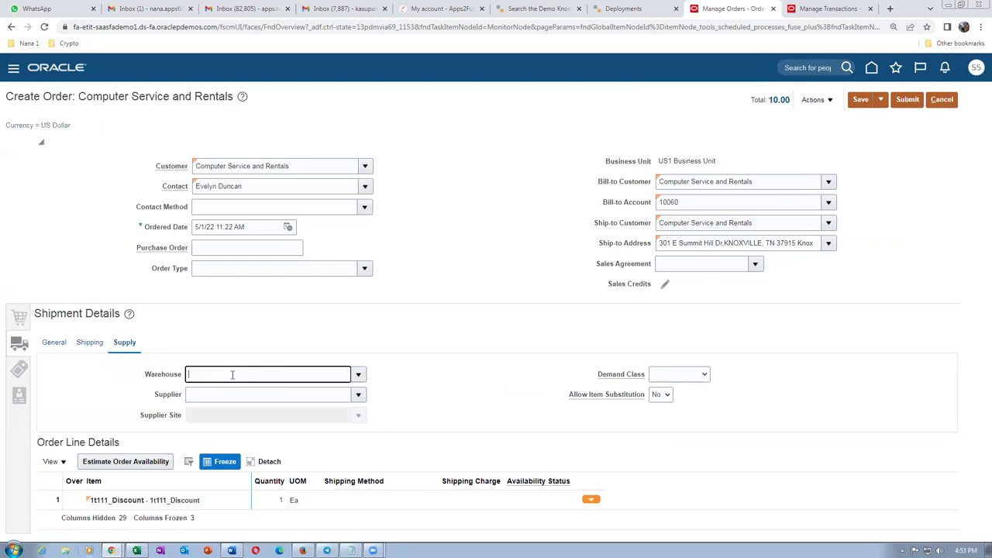
pyautogui.write('001')
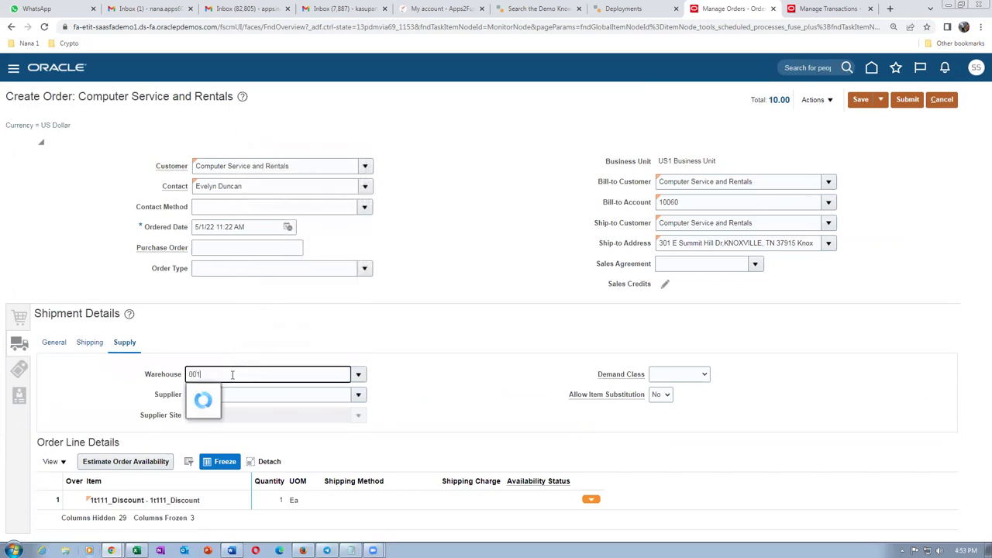
pyautogui.click(223, 394)
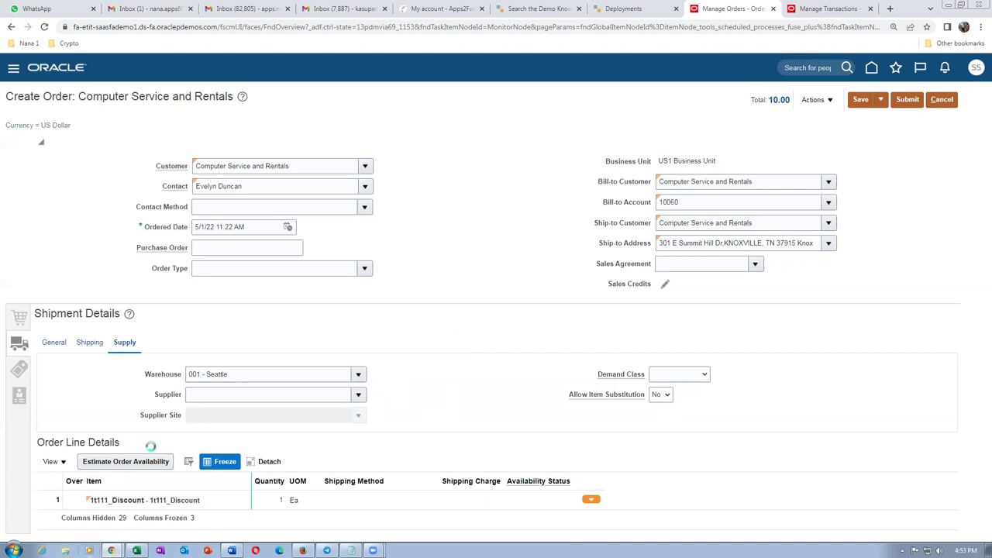
# Submit the sales order and acknowledge the confirmation
pyautogui.click(908, 107)
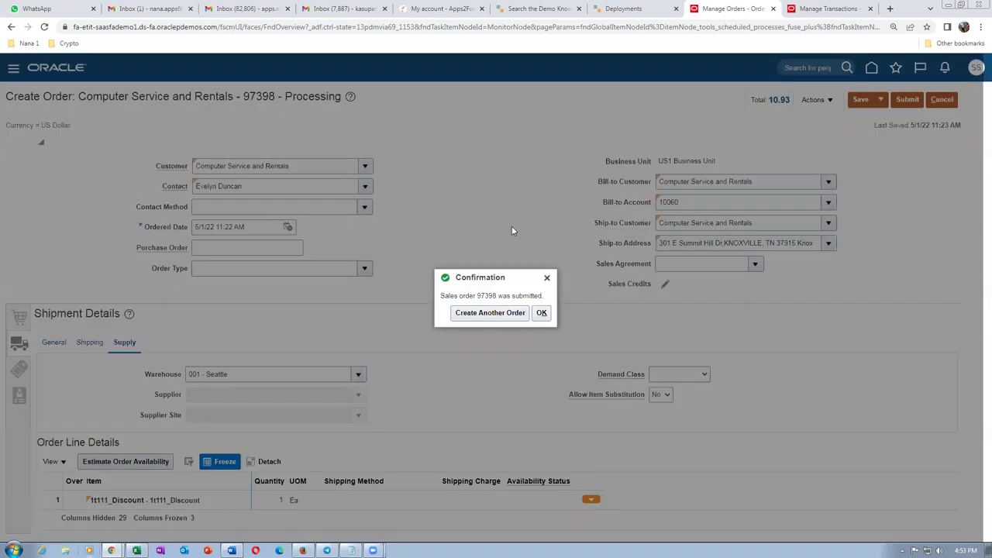
pyautogui.click(541, 313)
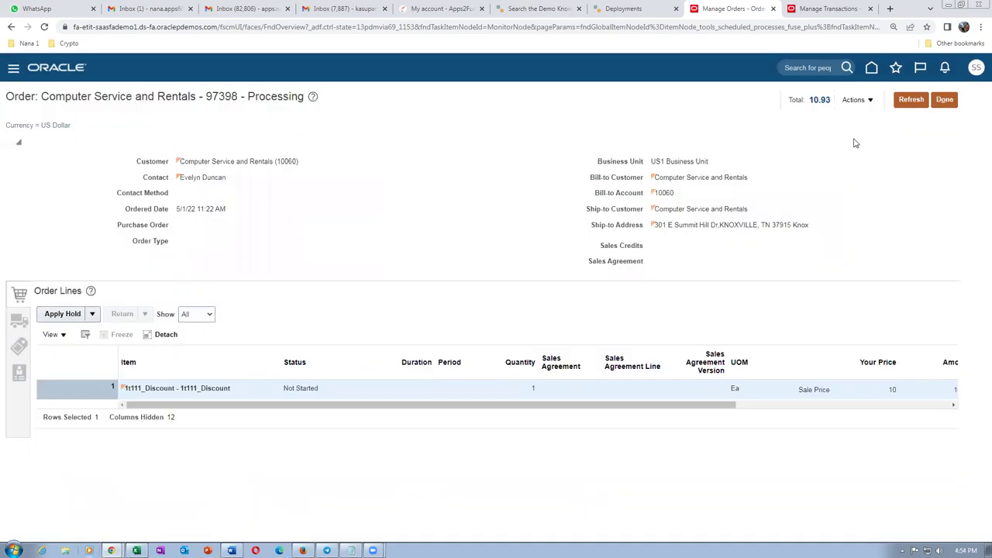
# Show the order in the fulfillment view, open its orchestration process plan and refresh the task statuses
pyautogui.click(854, 99)
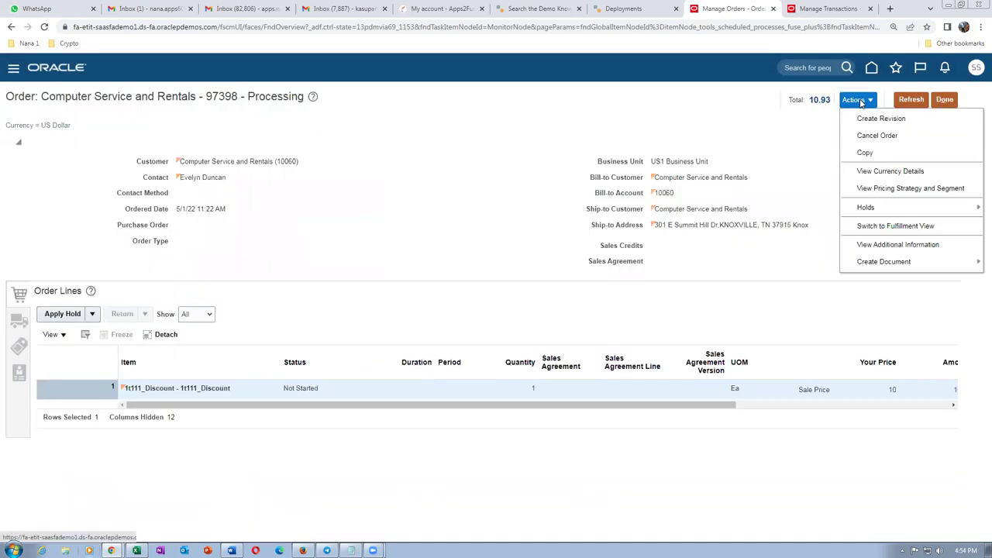
pyautogui.click(881, 226)
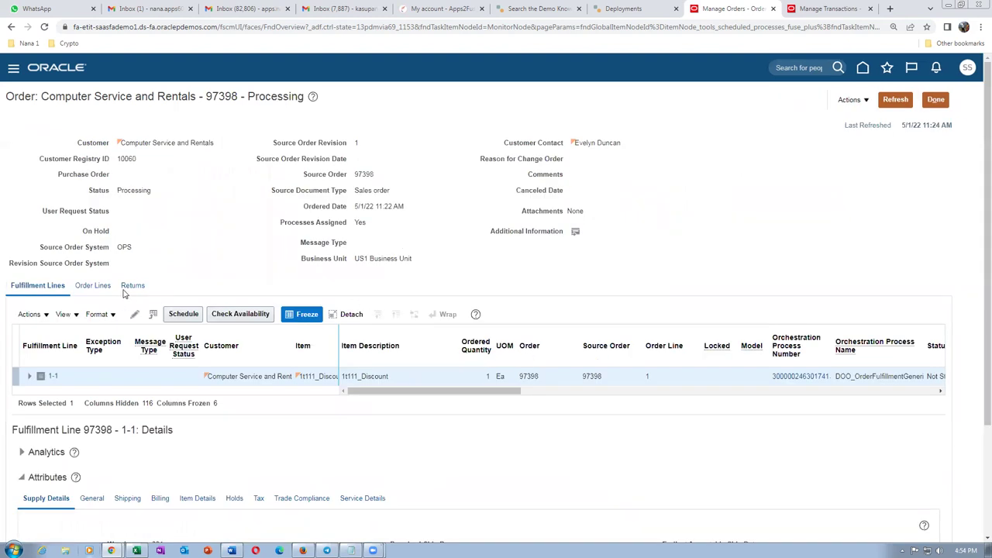
pyautogui.click(802, 376)
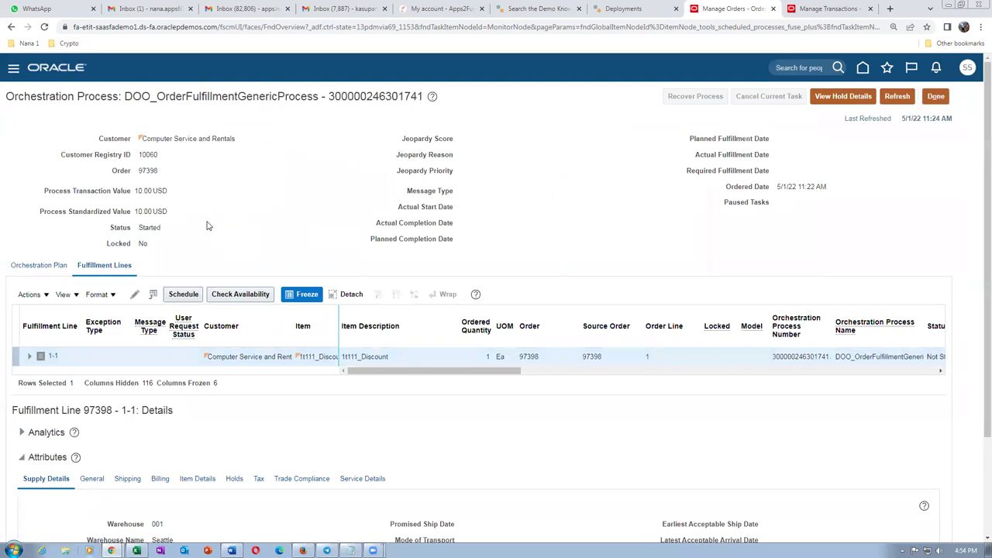
pyautogui.click(47, 266)
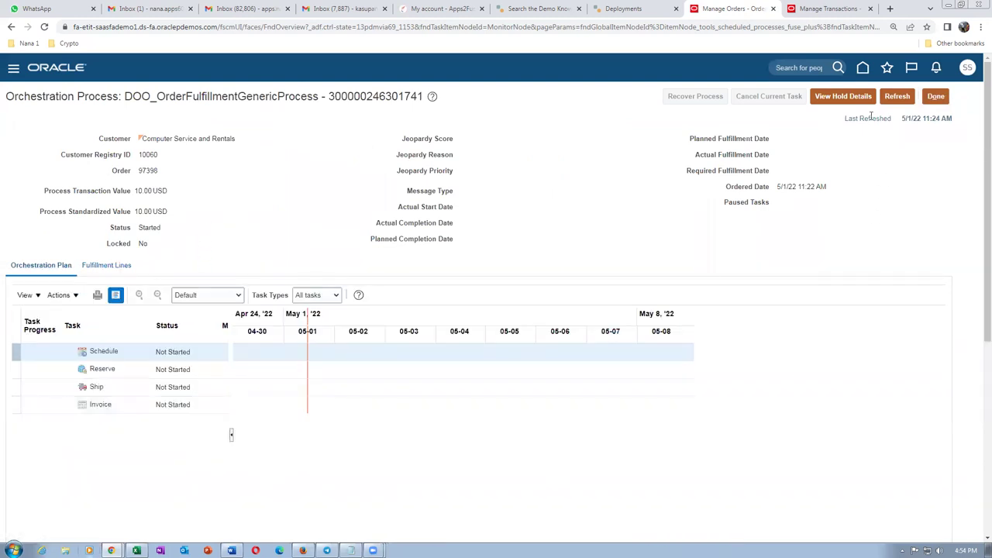
pyautogui.click(897, 97)
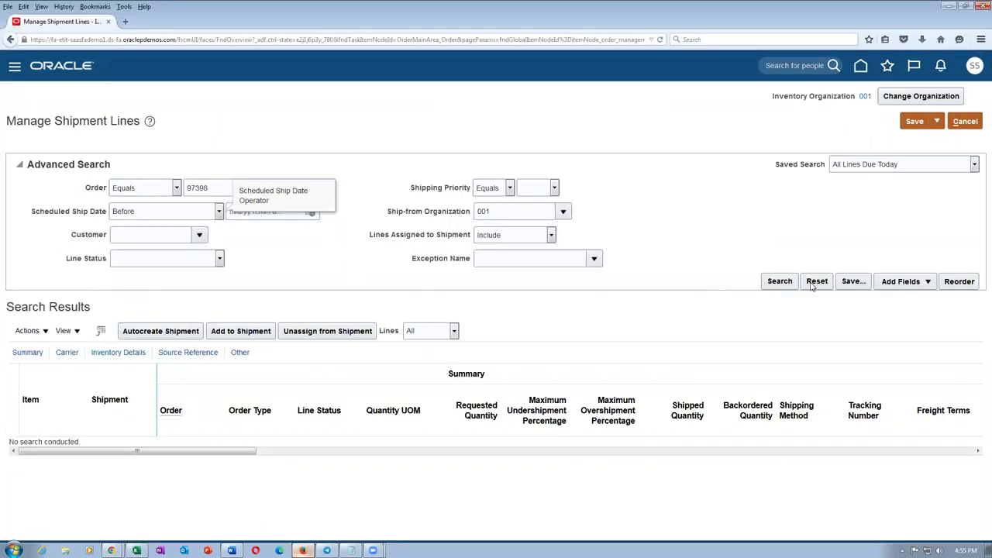
# Search the shipment lines for the sales order, review the item on its shipment line, and save and close the line
pyautogui.click(797, 282)
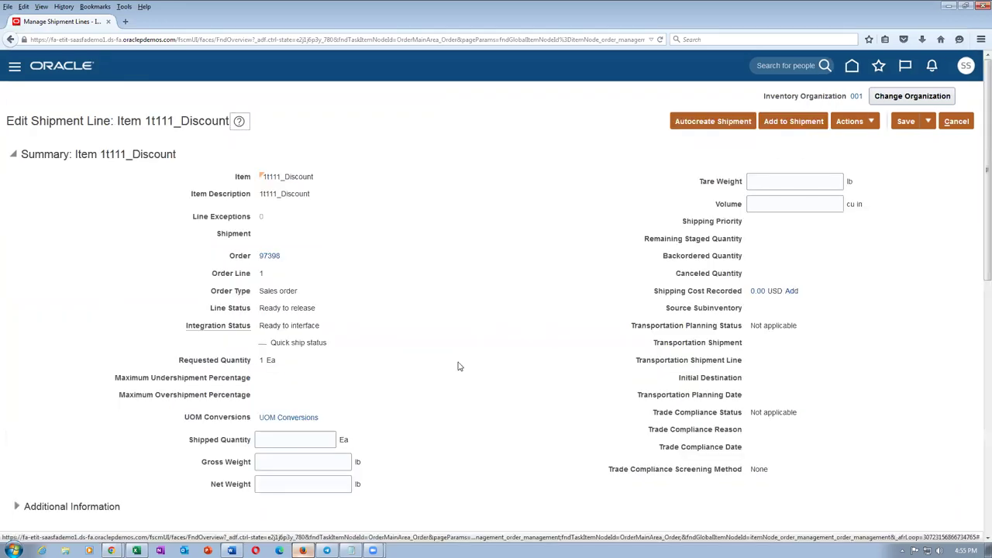
pyautogui.moveTo(263, 194); pyautogui.dragTo(300, 202)
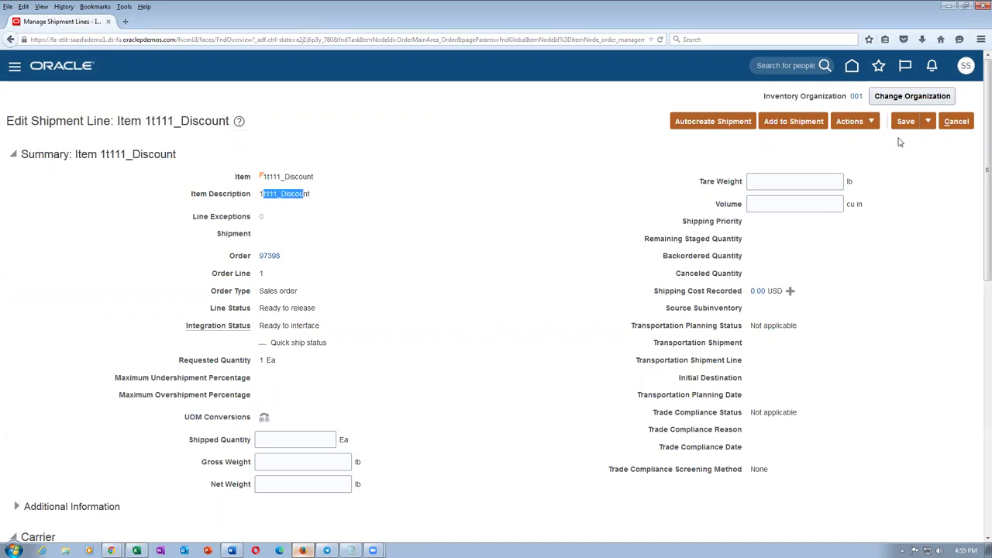
pyautogui.click(928, 121)
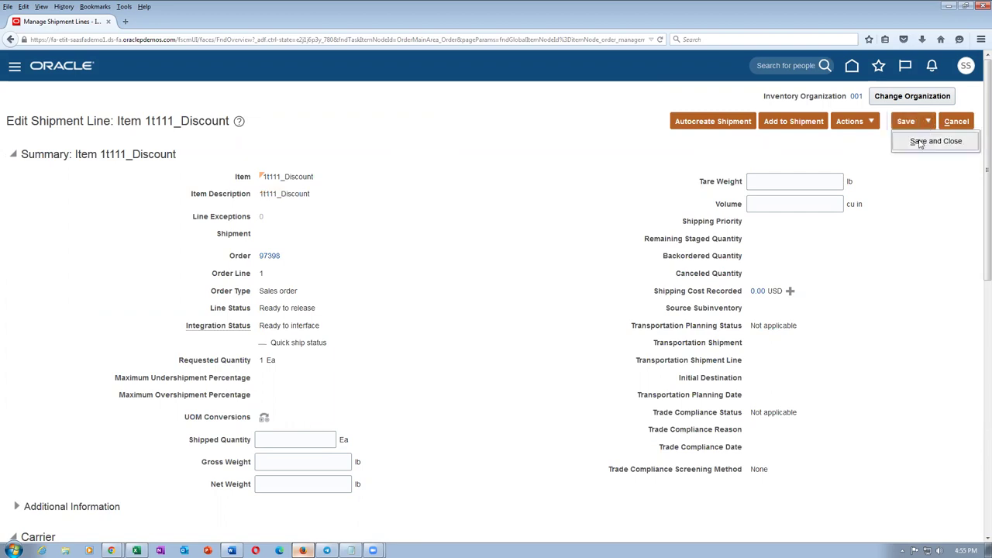
pyautogui.click(919, 142)
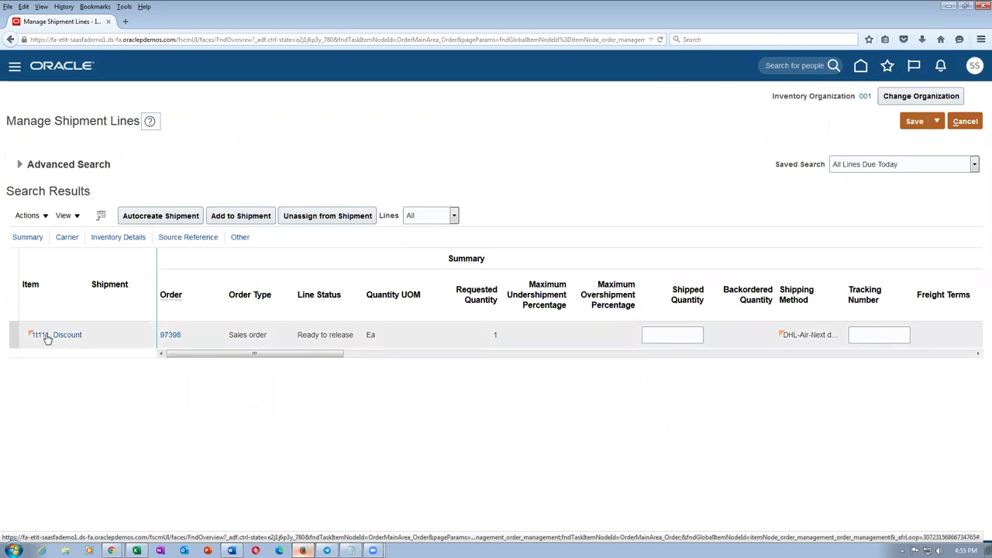
# Open the relationships of 1t111_Discount from its shipment line, check the derived related items, and cancel out of the item
pyautogui.click(48, 339)
pyautogui.click(34, 339)
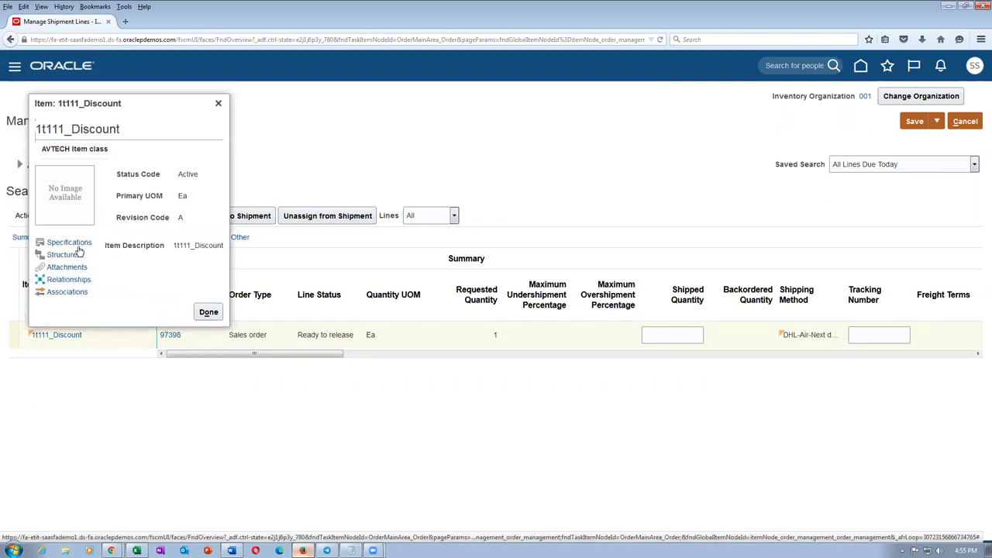
pyautogui.click(75, 280)
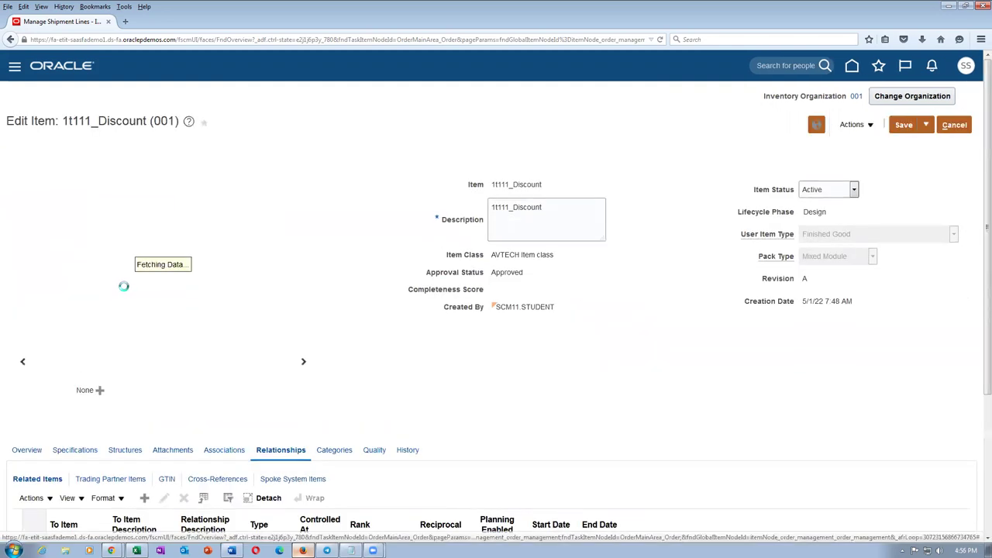
pyautogui.scroll(-3, 148, 336)
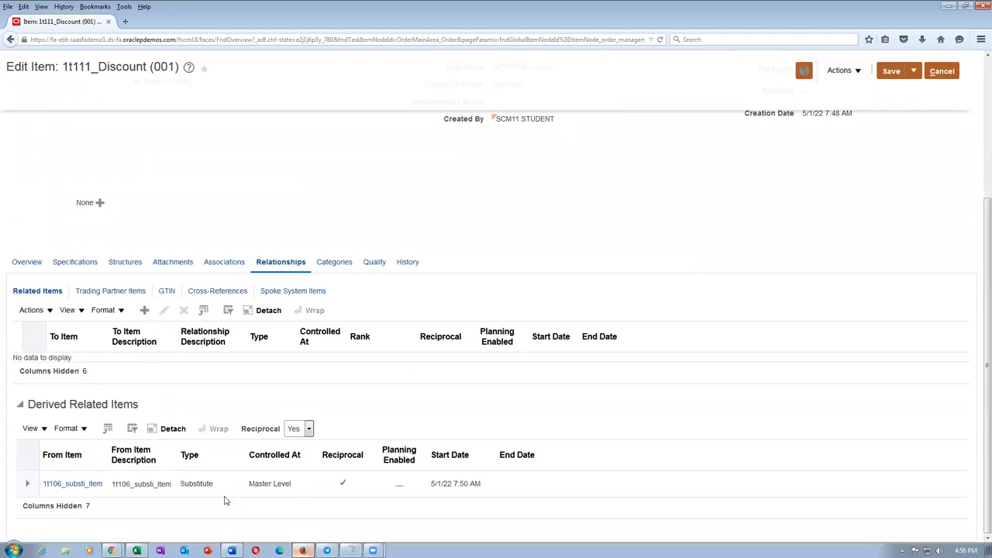
pyautogui.click(942, 71)
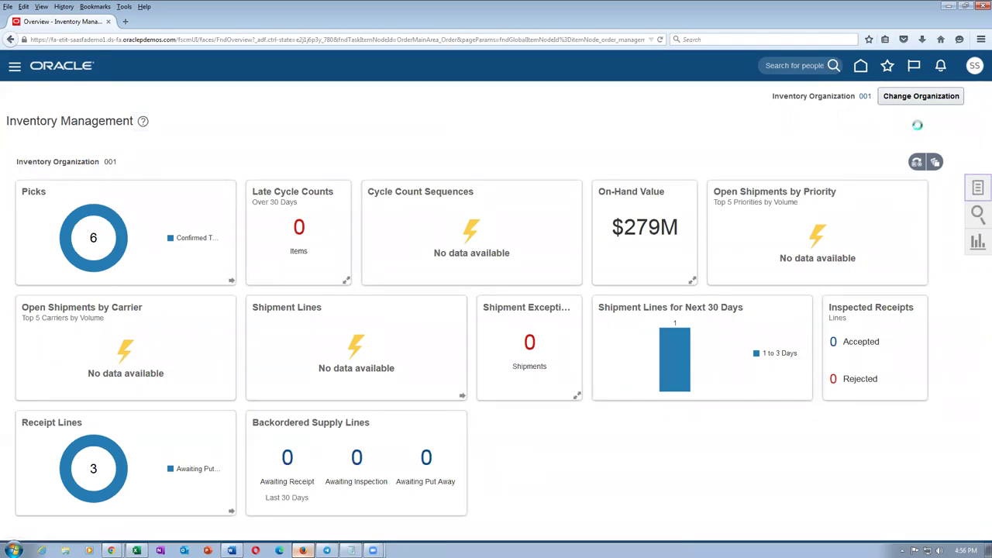
# Reopen Manage Shipment Lines and search for the submitted sales order by its order number
pyautogui.click(976, 186)
pyautogui.click(899, 148)
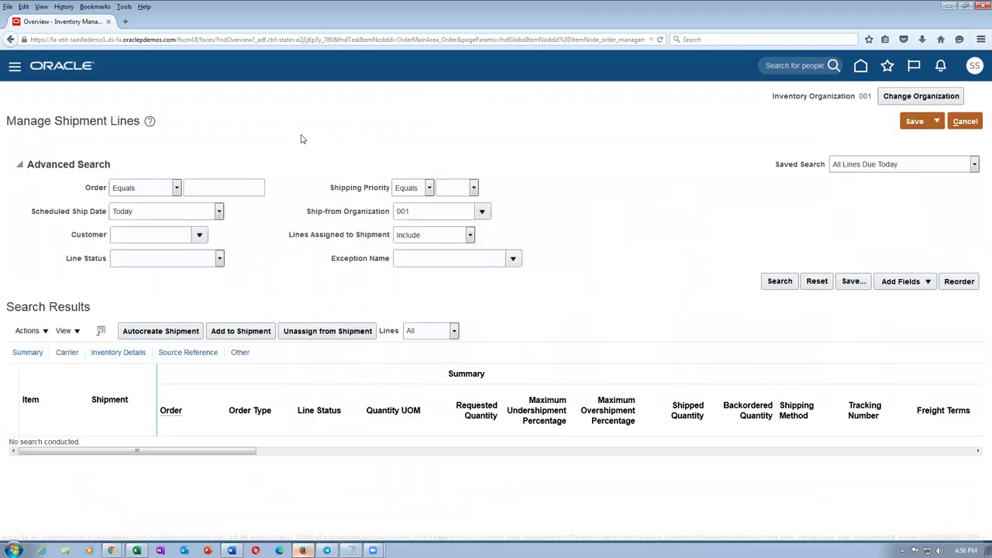
pyautogui.click(243, 189)
pyautogui.write('9')
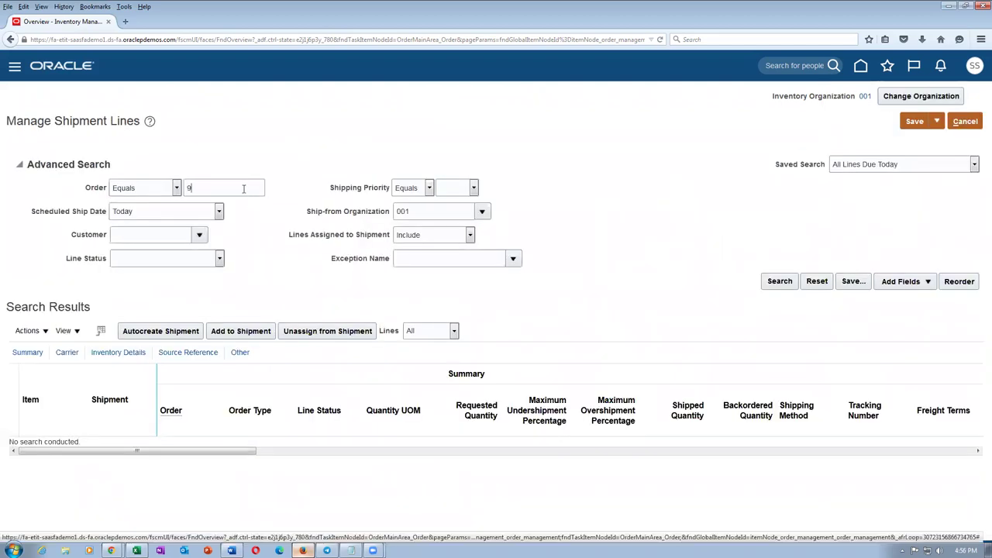
pyautogui.write('7398')
pyautogui.press('Tab')
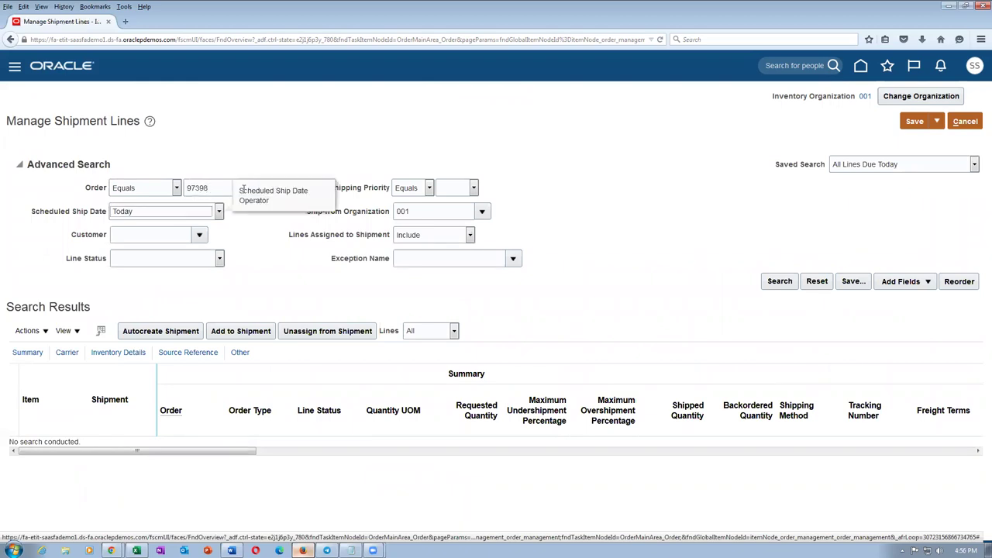
pyautogui.click(779, 281)
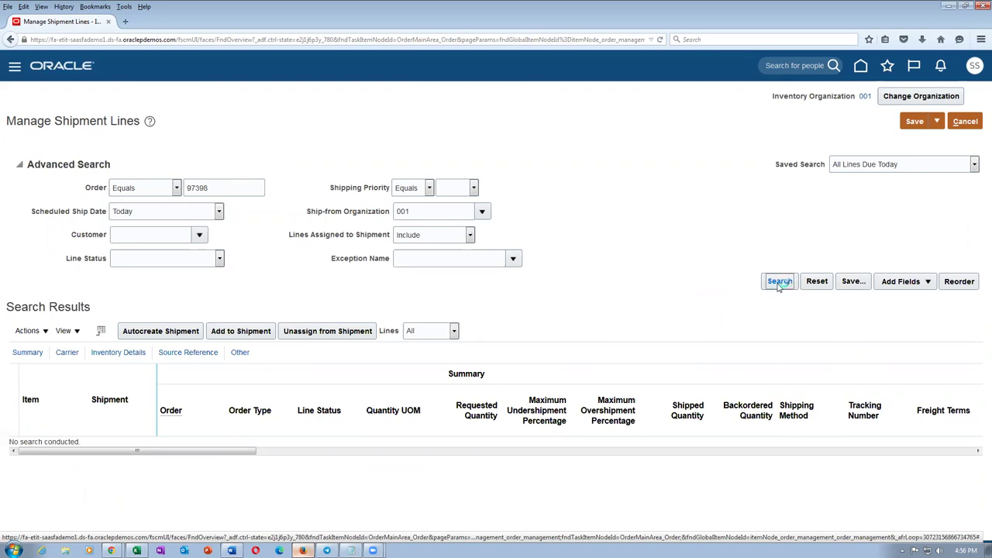
# Open the 1t111_Discount shipment line for editing and check its item
pyautogui.click(132, 217)
pyautogui.click(136, 232)
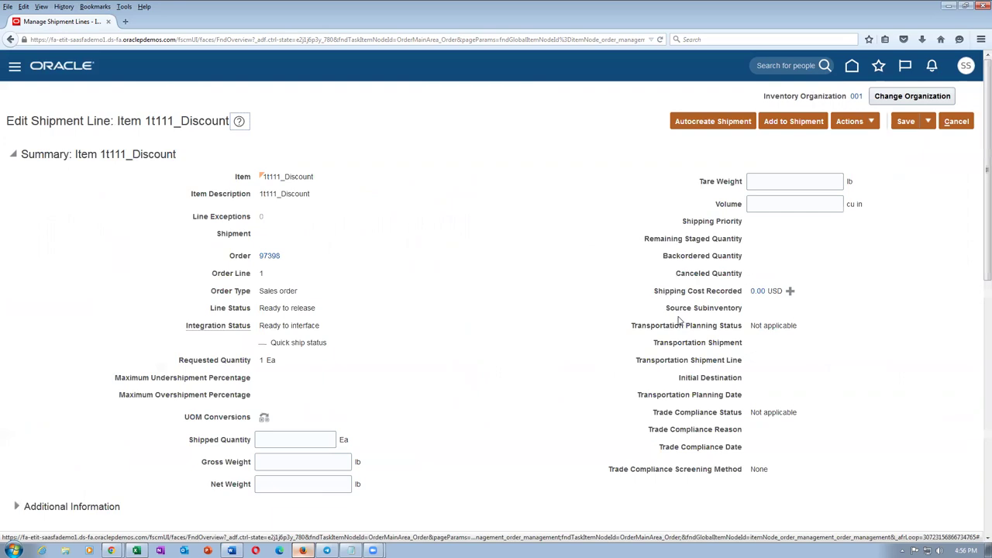
pyautogui.moveTo(271, 176); pyautogui.dragTo(311, 177)
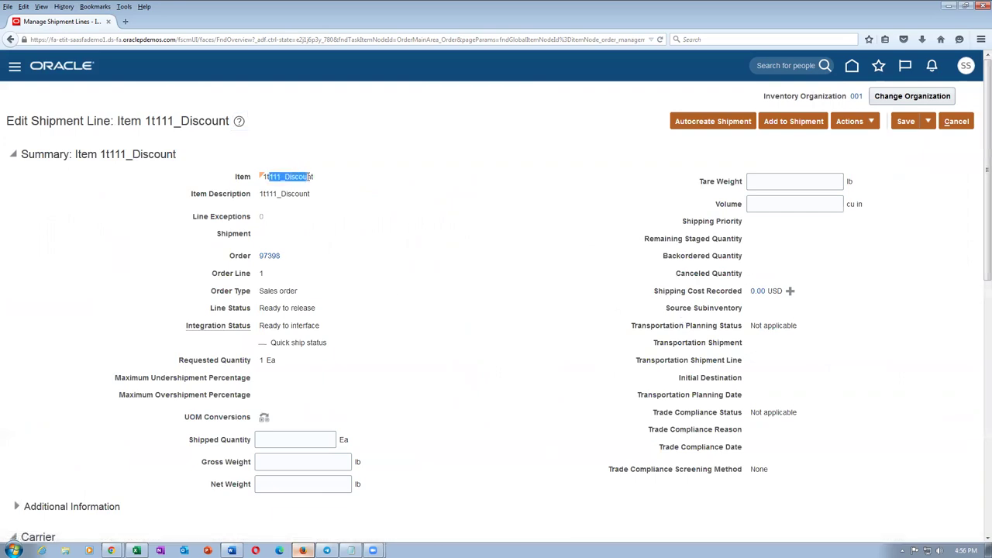
pyautogui.click(453, 268)
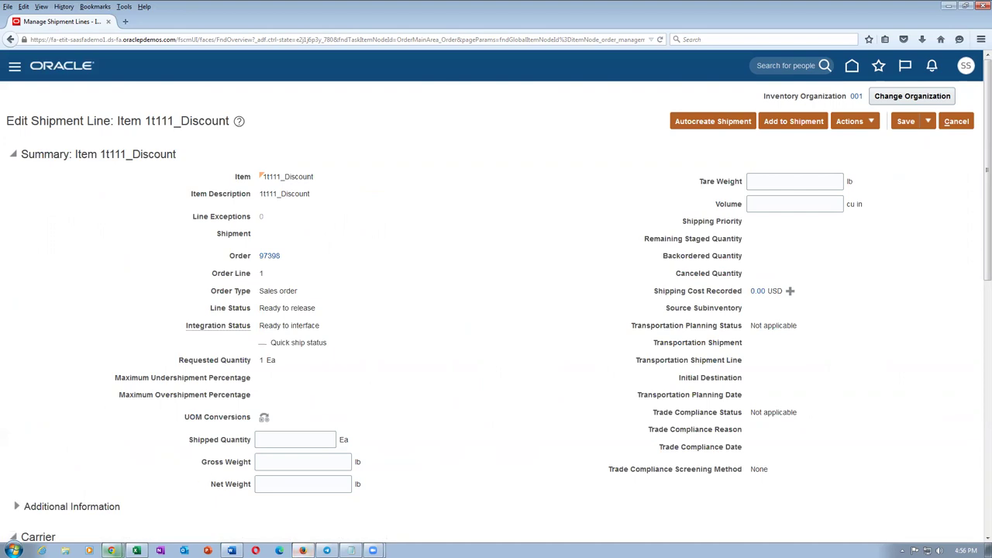
# Switch to the orchestration process in Chrome, inspect the edit options for fulfillment line 1-1, and cancel without changes
pyautogui.moveTo(111, 550)
pyautogui.click(133, 515)
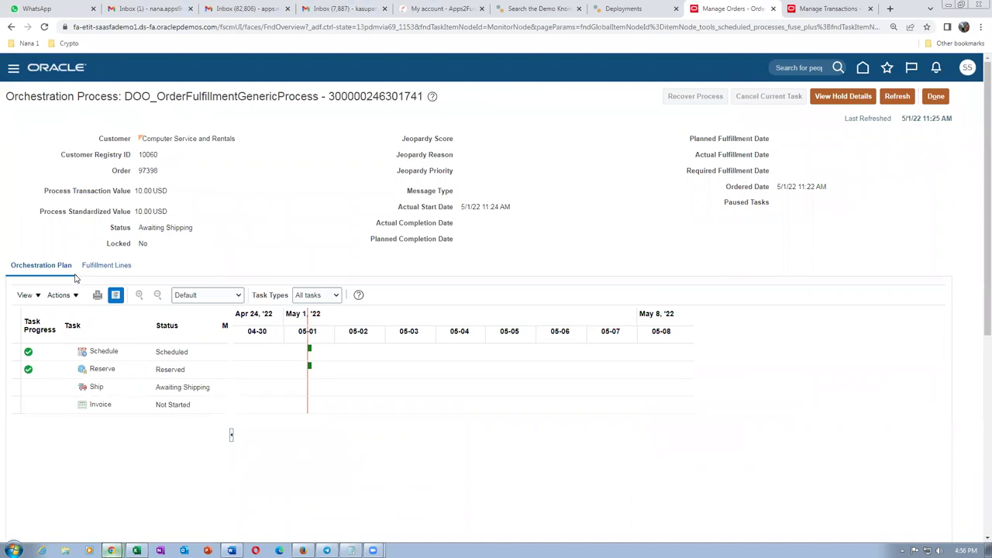
pyautogui.click(106, 265)
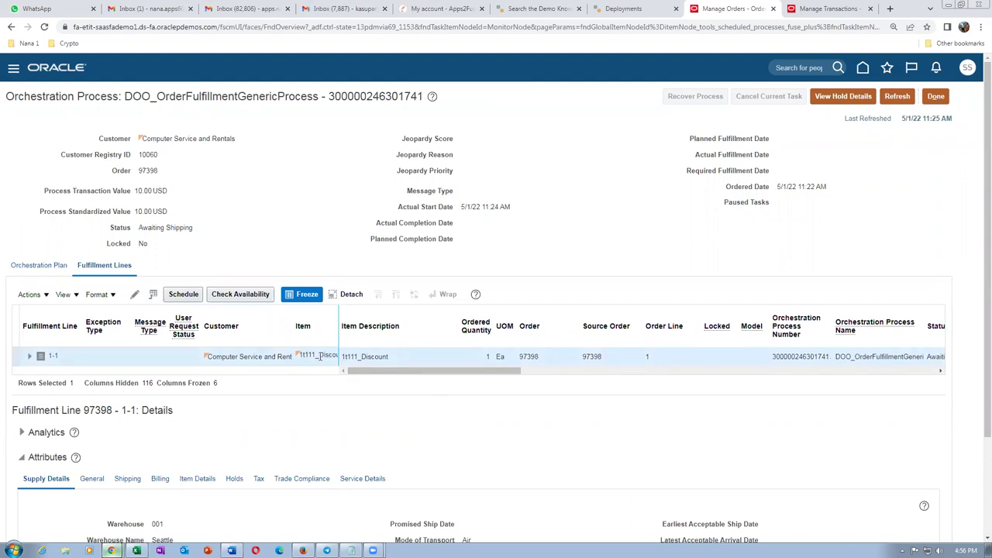
pyautogui.click(29, 294)
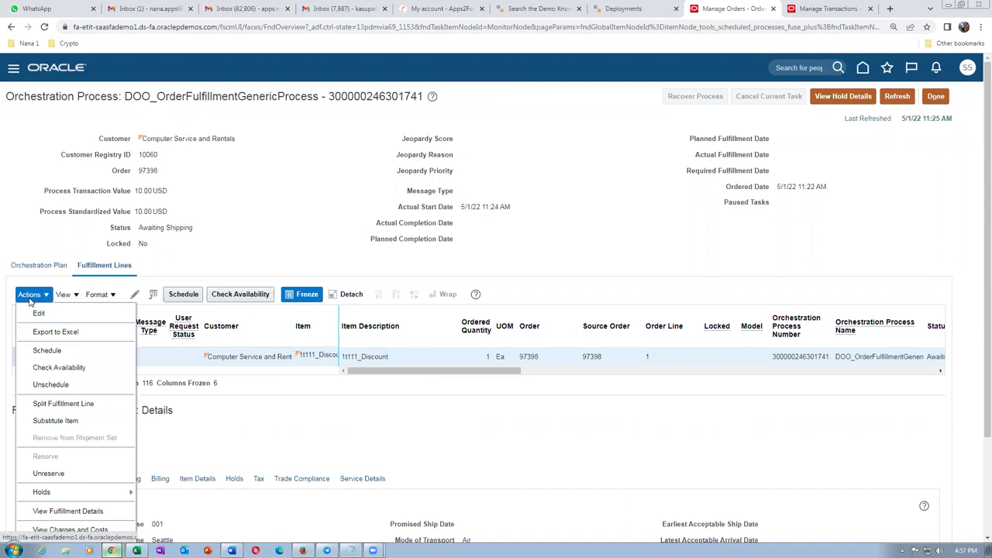
pyautogui.click(39, 313)
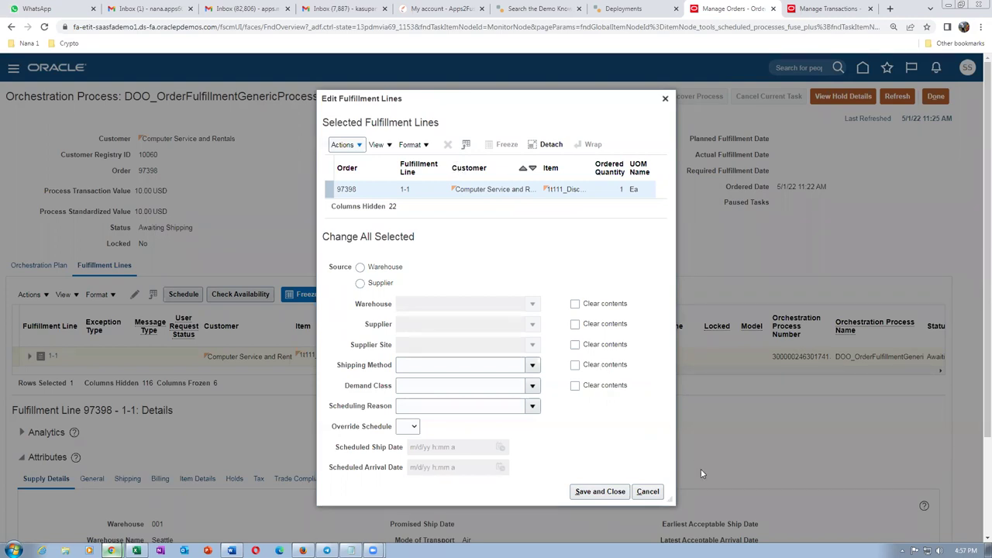
pyautogui.click(647, 491)
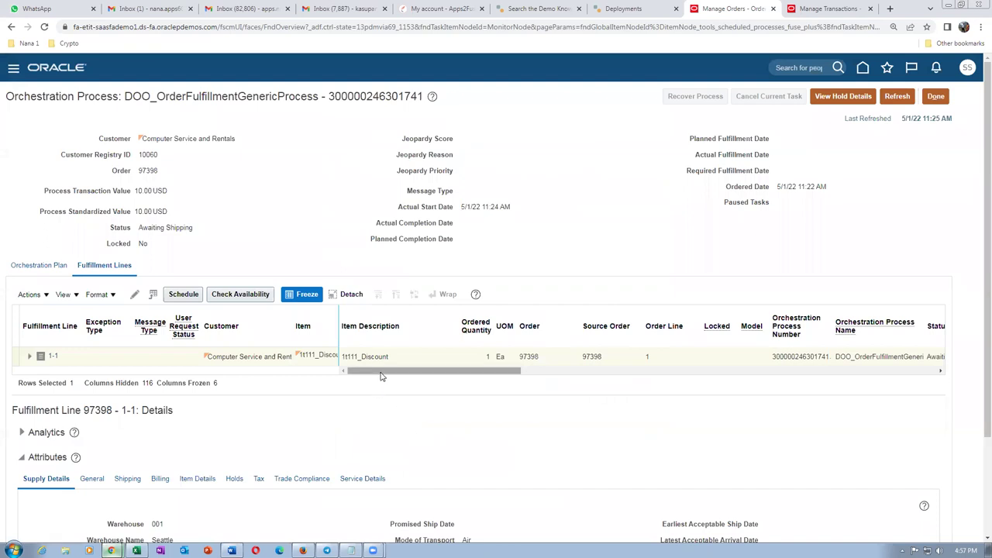
# Examine the item details of fulfillment line 1-1, including the item and its substitution attributes
pyautogui.moveTo(380, 373); pyautogui.dragTo(362, 395)
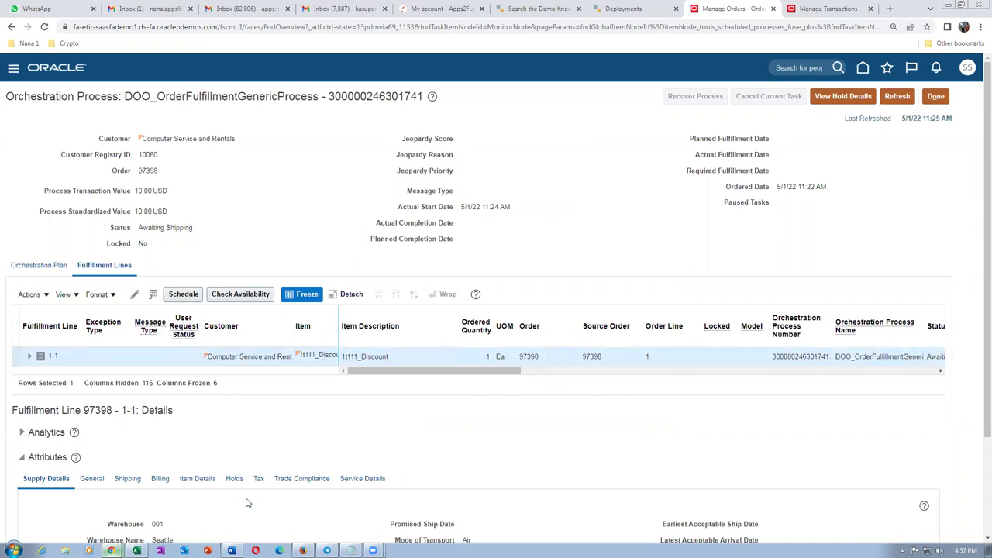
pyautogui.click(200, 479)
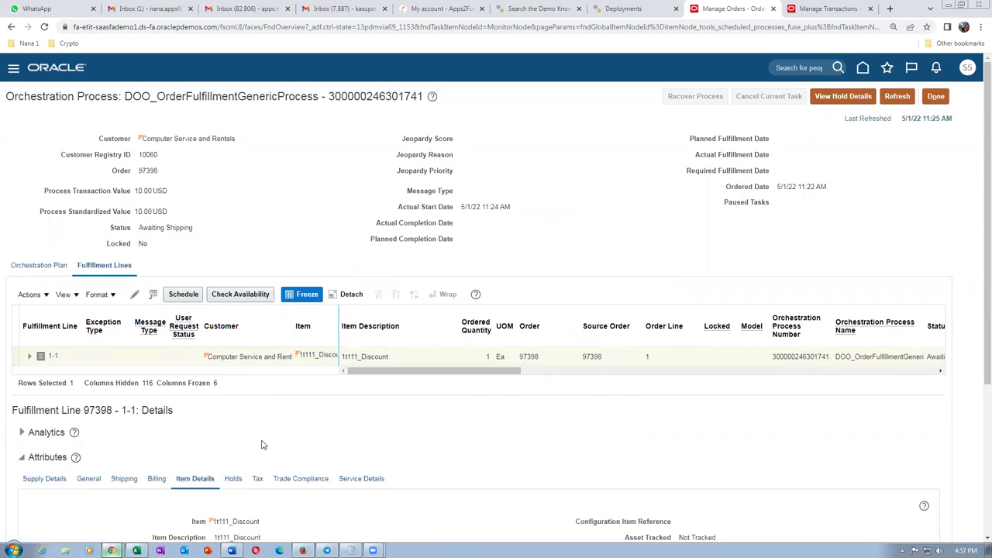
pyautogui.scroll(-2, 263, 440)
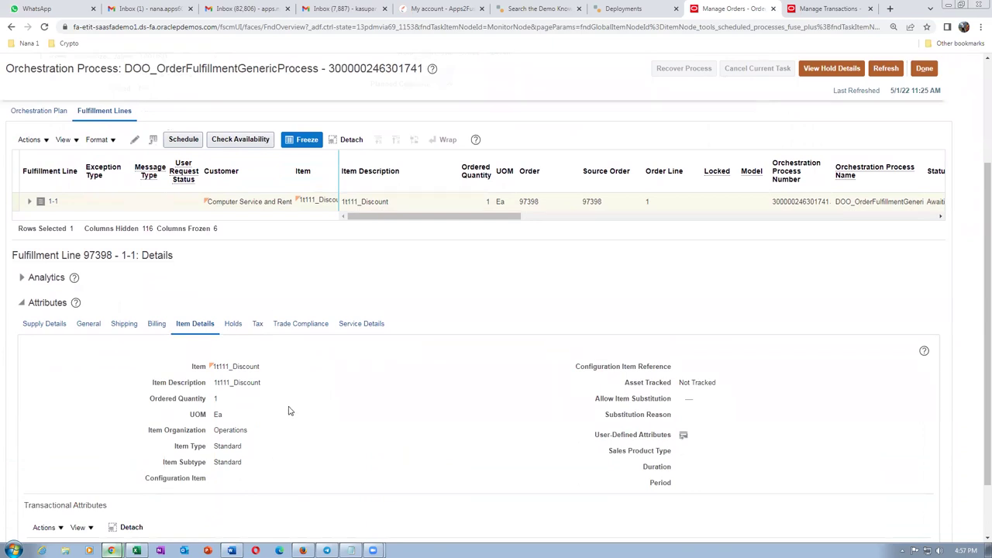
pyautogui.moveTo(216, 366); pyautogui.dragTo(240, 379)
pyautogui.click(318, 399)
# Switch back to the shipment line in Firefox, review its available actions, and save and close the line
pyautogui.hotkey('alt', 'Tab')
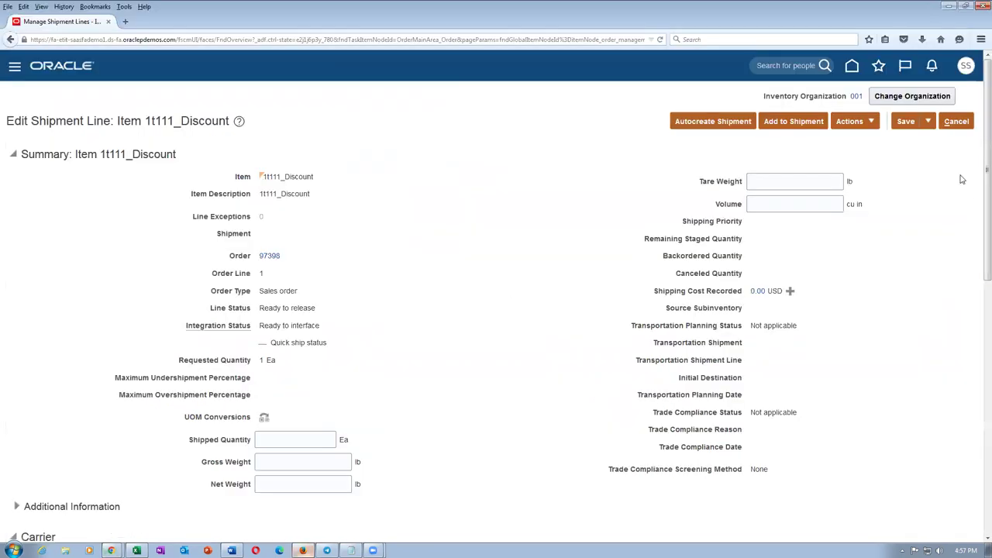
pyautogui.click(865, 126)
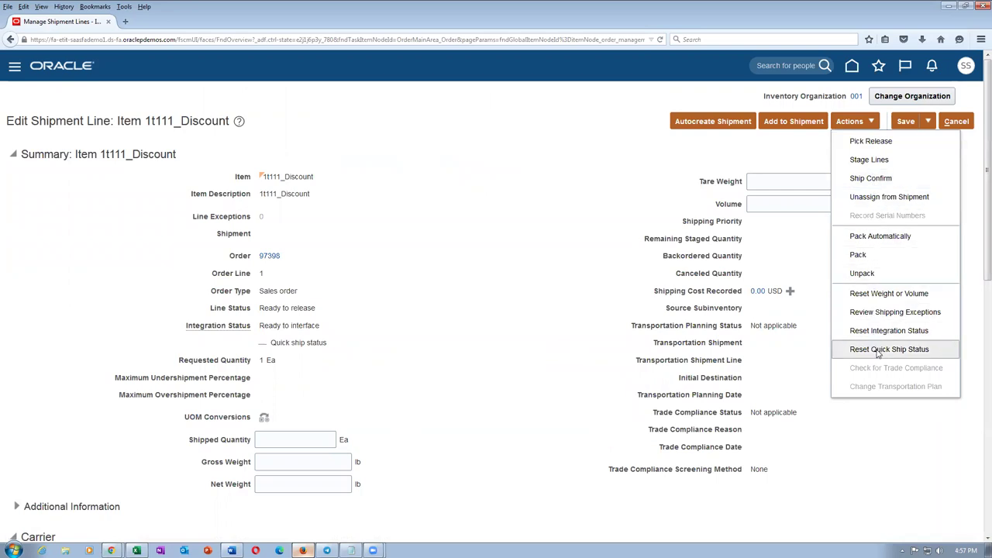
pyautogui.click(685, 172)
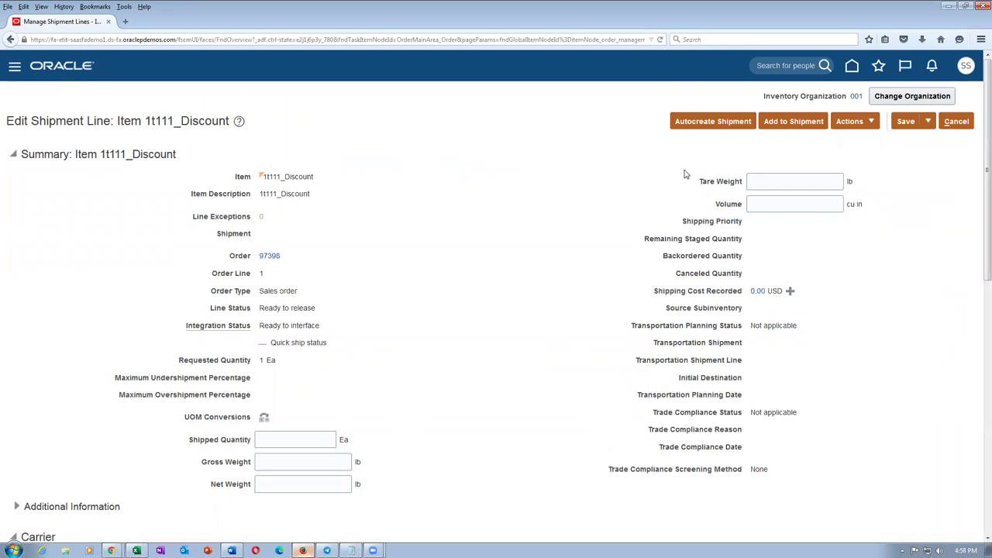
pyautogui.click(928, 122)
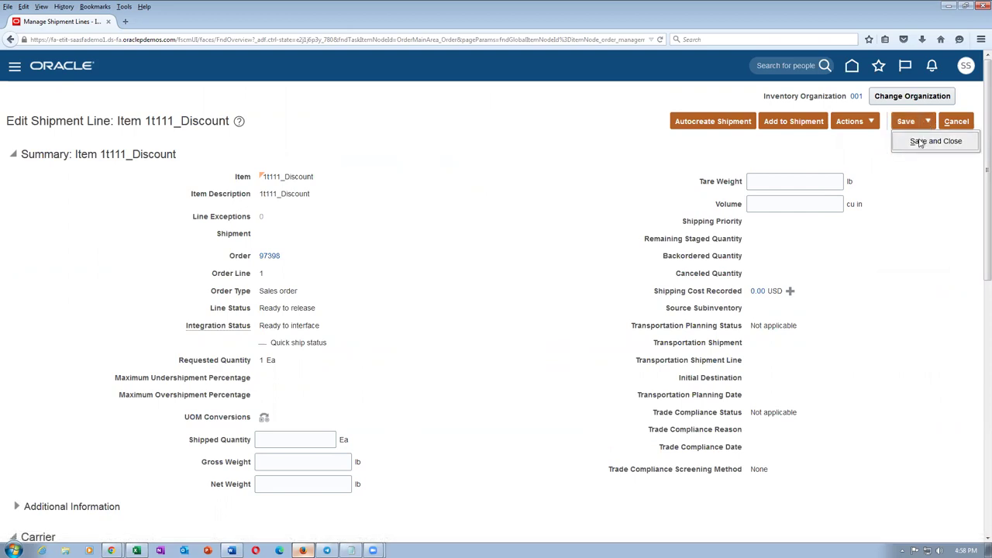
pyautogui.click(918, 141)
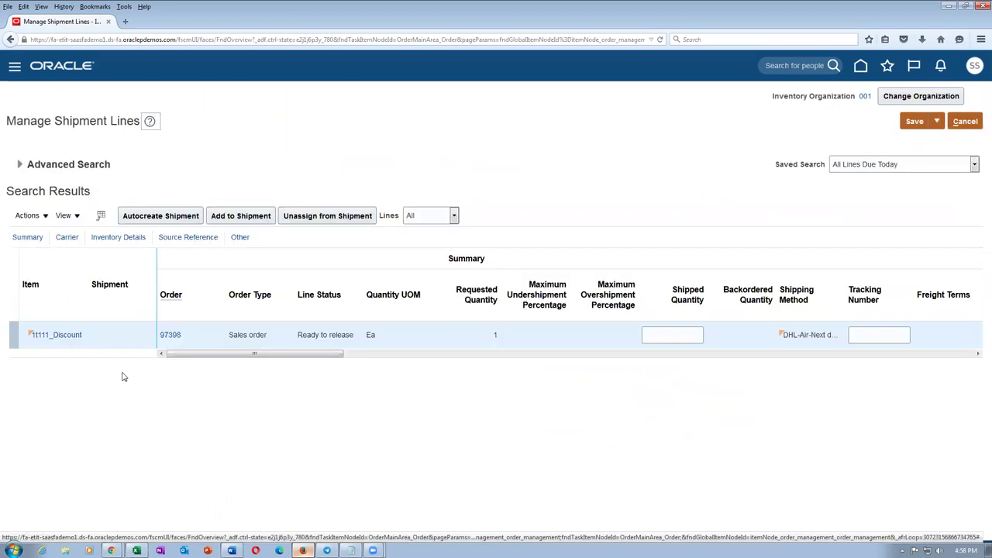
# Review the available actions and the inventory details of the 1t111_Discount shipment line in the search results
pyautogui.click(23, 216)
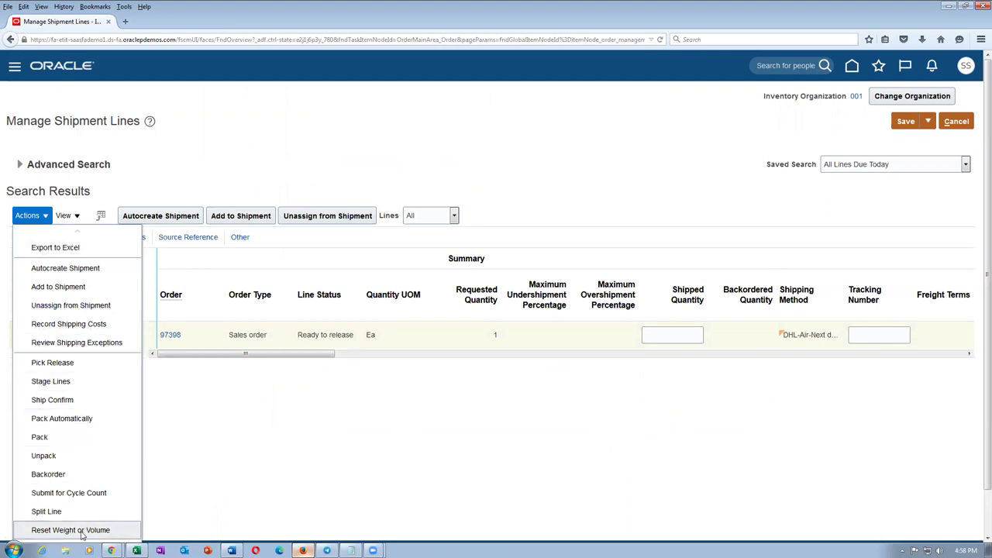
pyautogui.click(220, 443)
pyautogui.moveTo(270, 355)
pyautogui.mouseDown()
pyautogui.moveTo(600, 359)
pyautogui.moveTo(254, 355)
pyautogui.mouseUp()
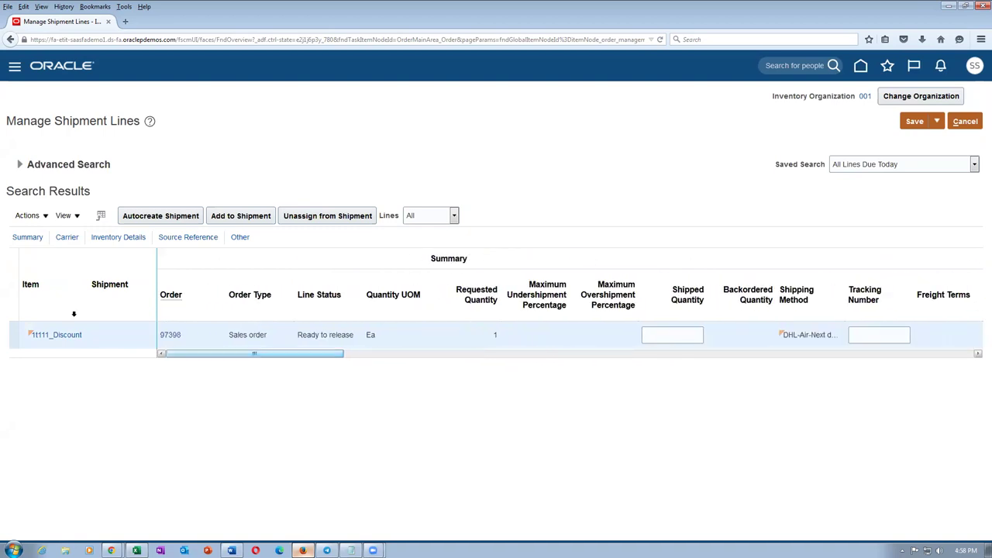
pyautogui.click(124, 238)
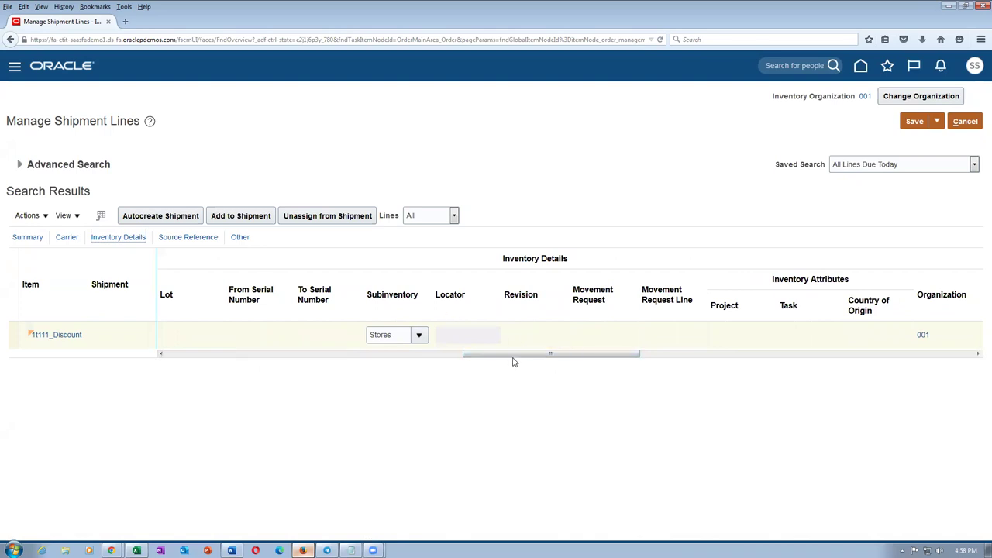
pyautogui.moveTo(514, 356); pyautogui.dragTo(229, 370)
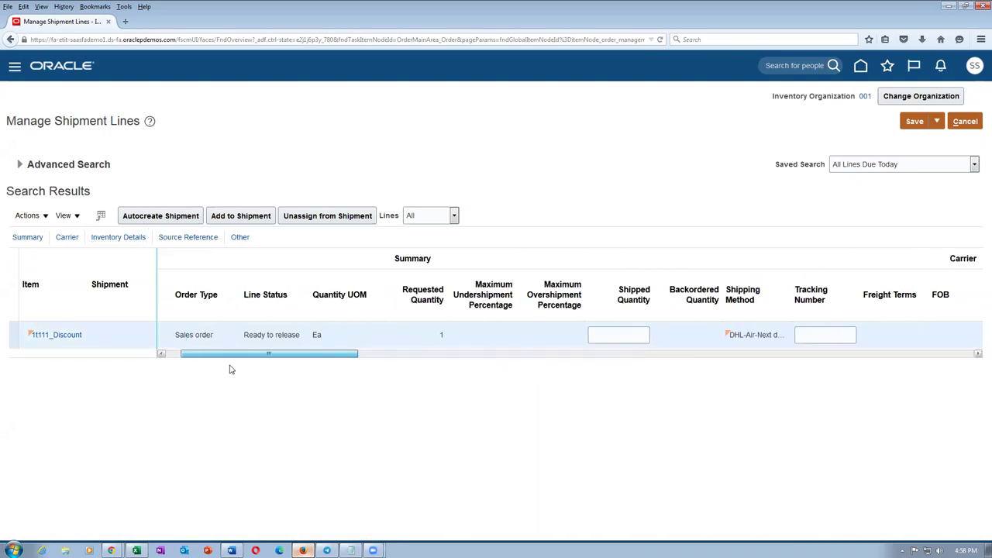